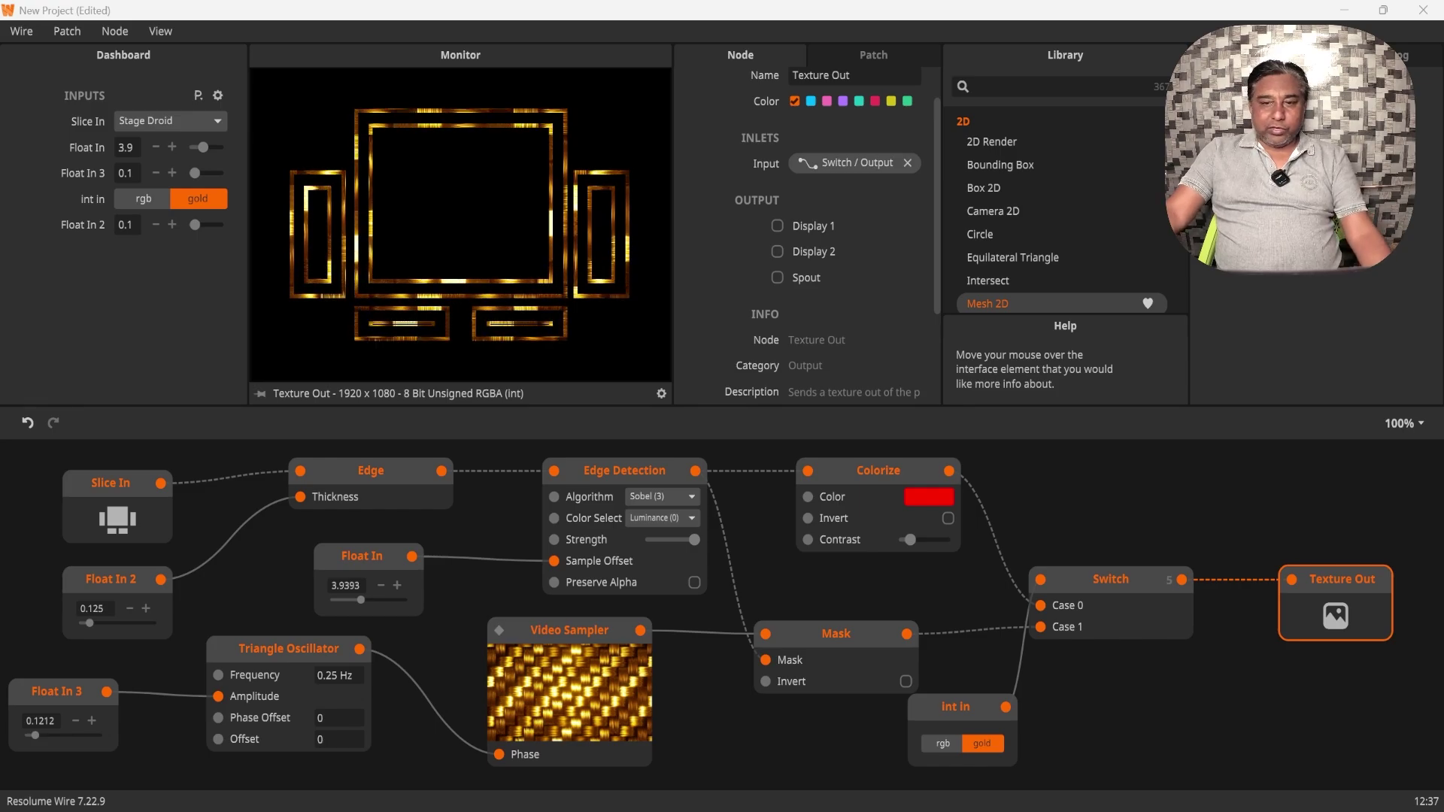
- Start a new empty patch and discard the unsaved changes of the current project
{"action": "left_click", "coordinate": [67, 31]}
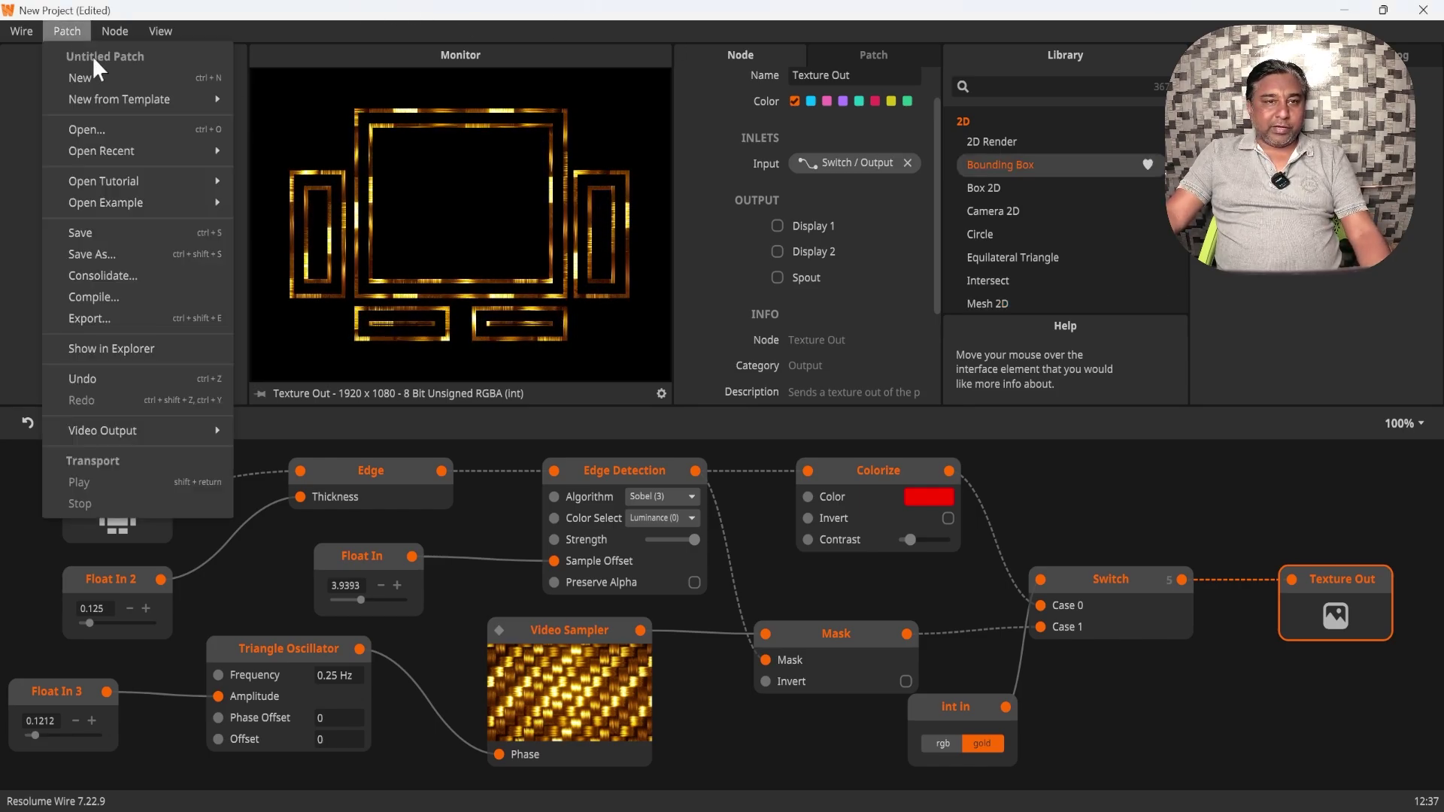
{"action": "left_click", "coordinate": [88, 78]}
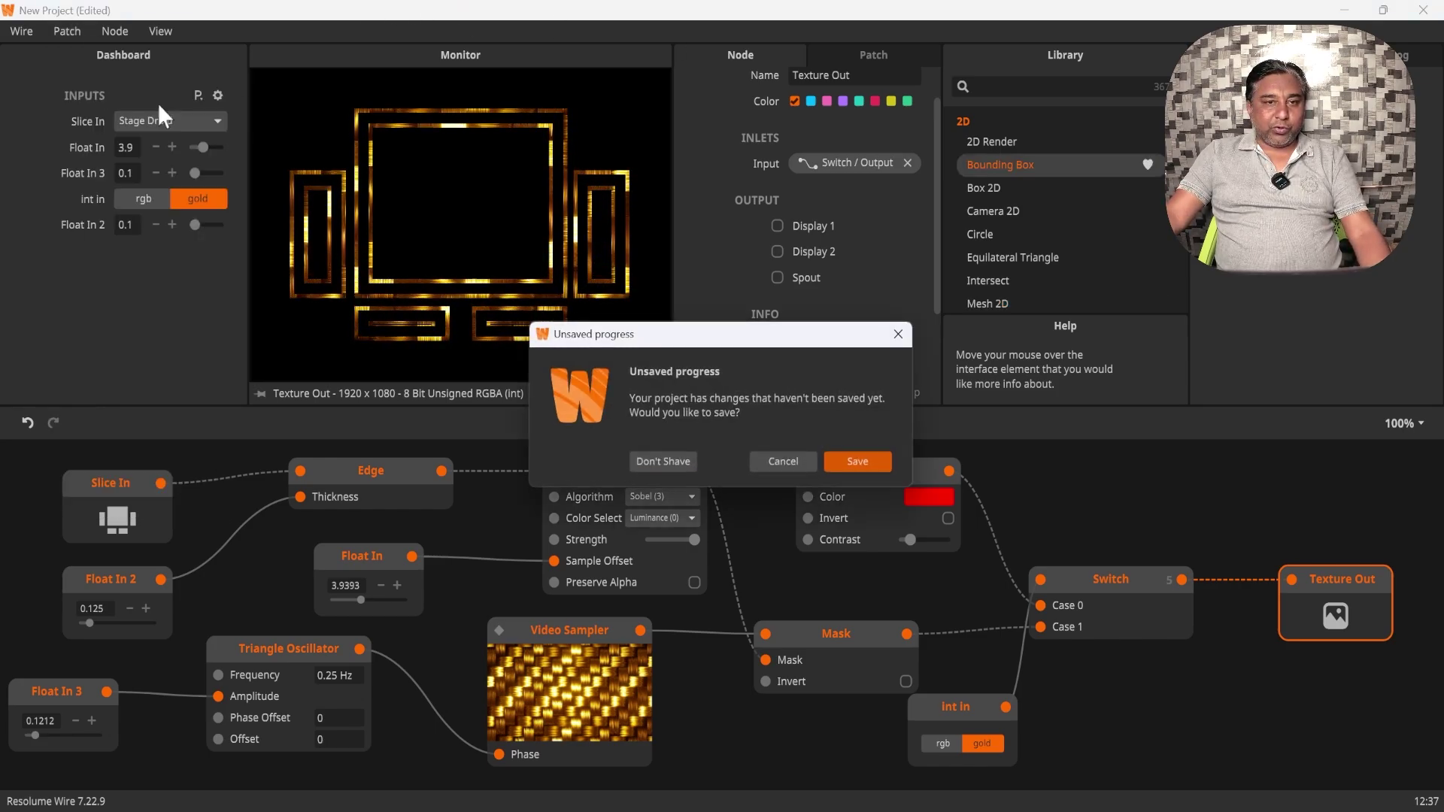
{"action": "left_click", "coordinate": [662, 462]}
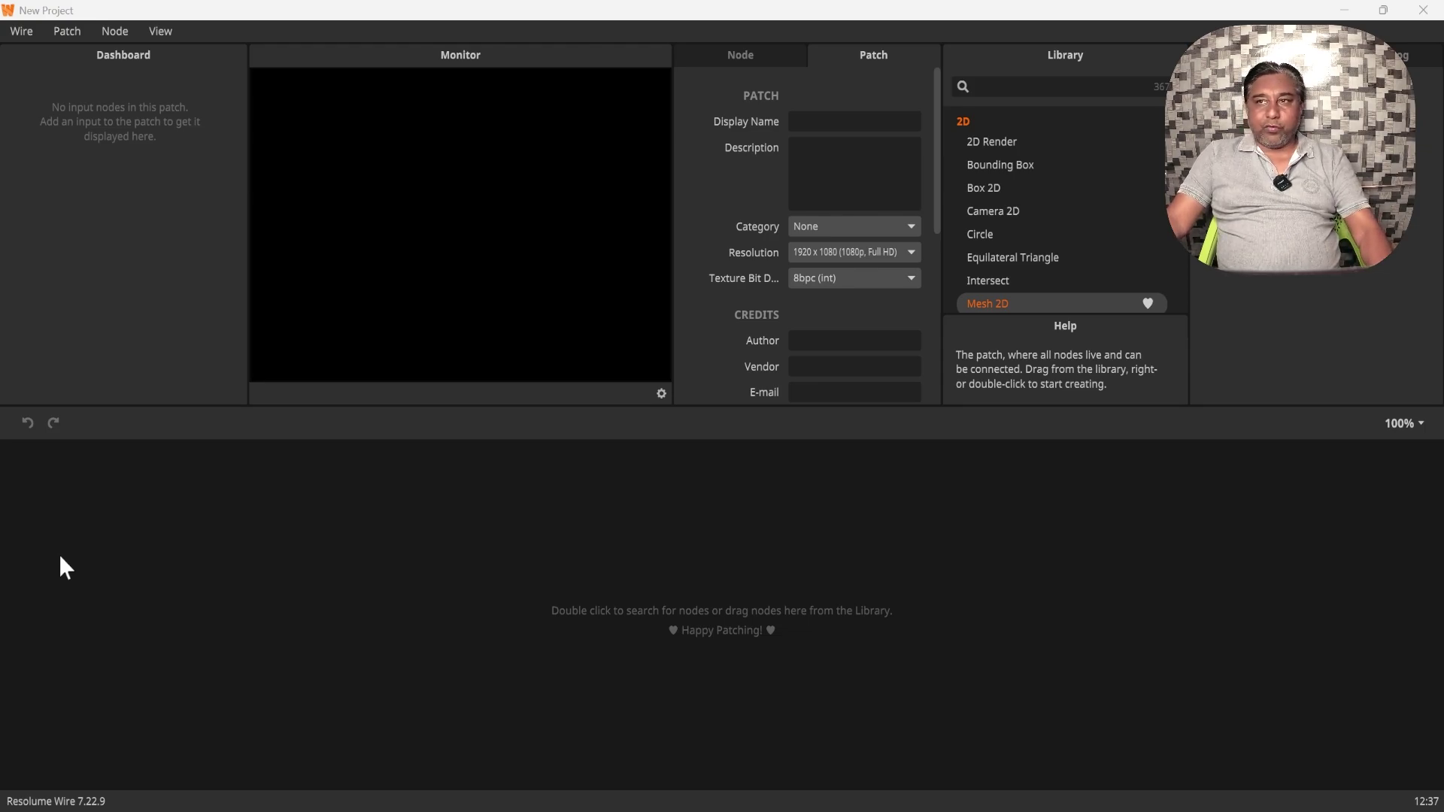
- Add a Slice In node to the patch and place it near the canvas's upper-left corner
{"action": "double_click", "coordinate": [98, 630]}
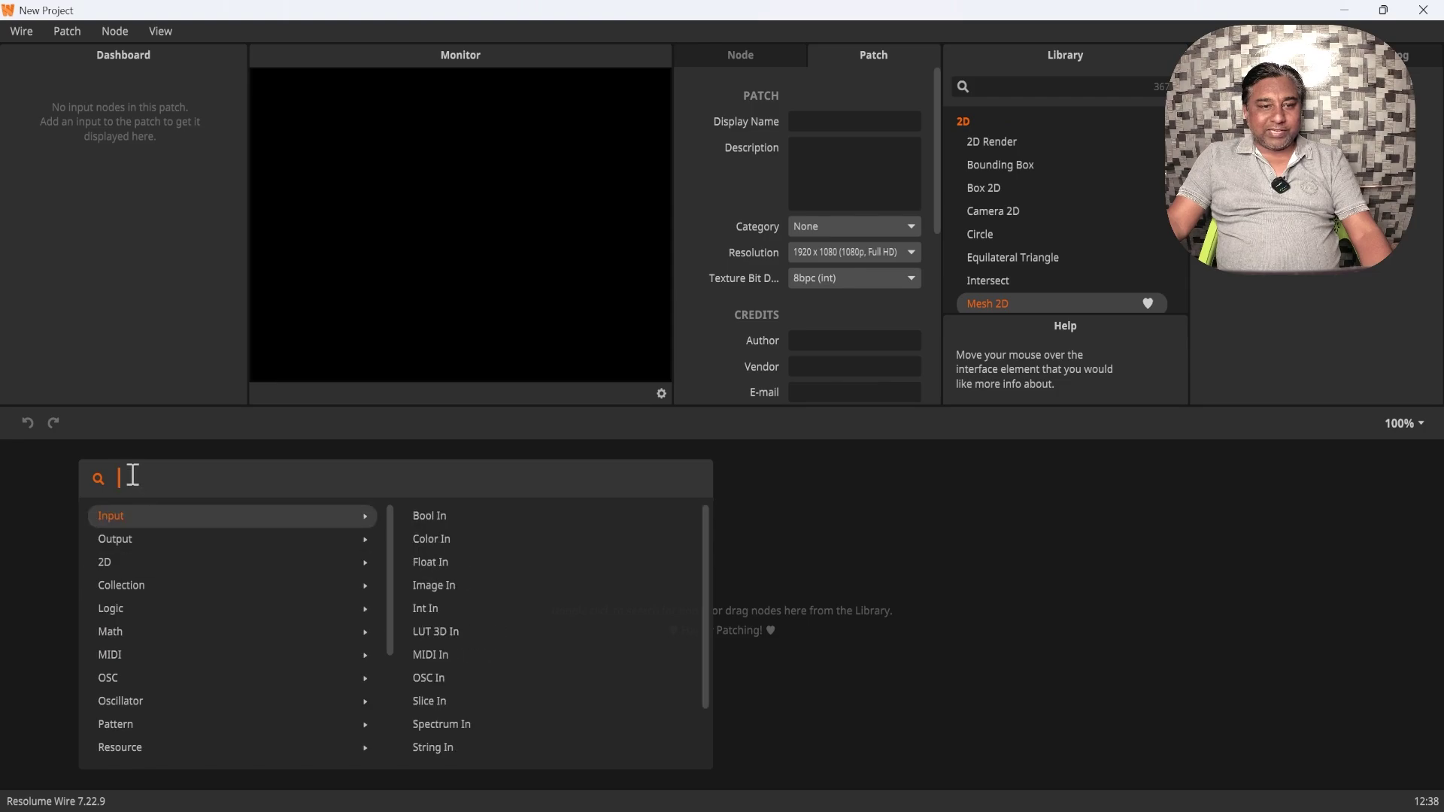
{"action": "type", "text": "s"}
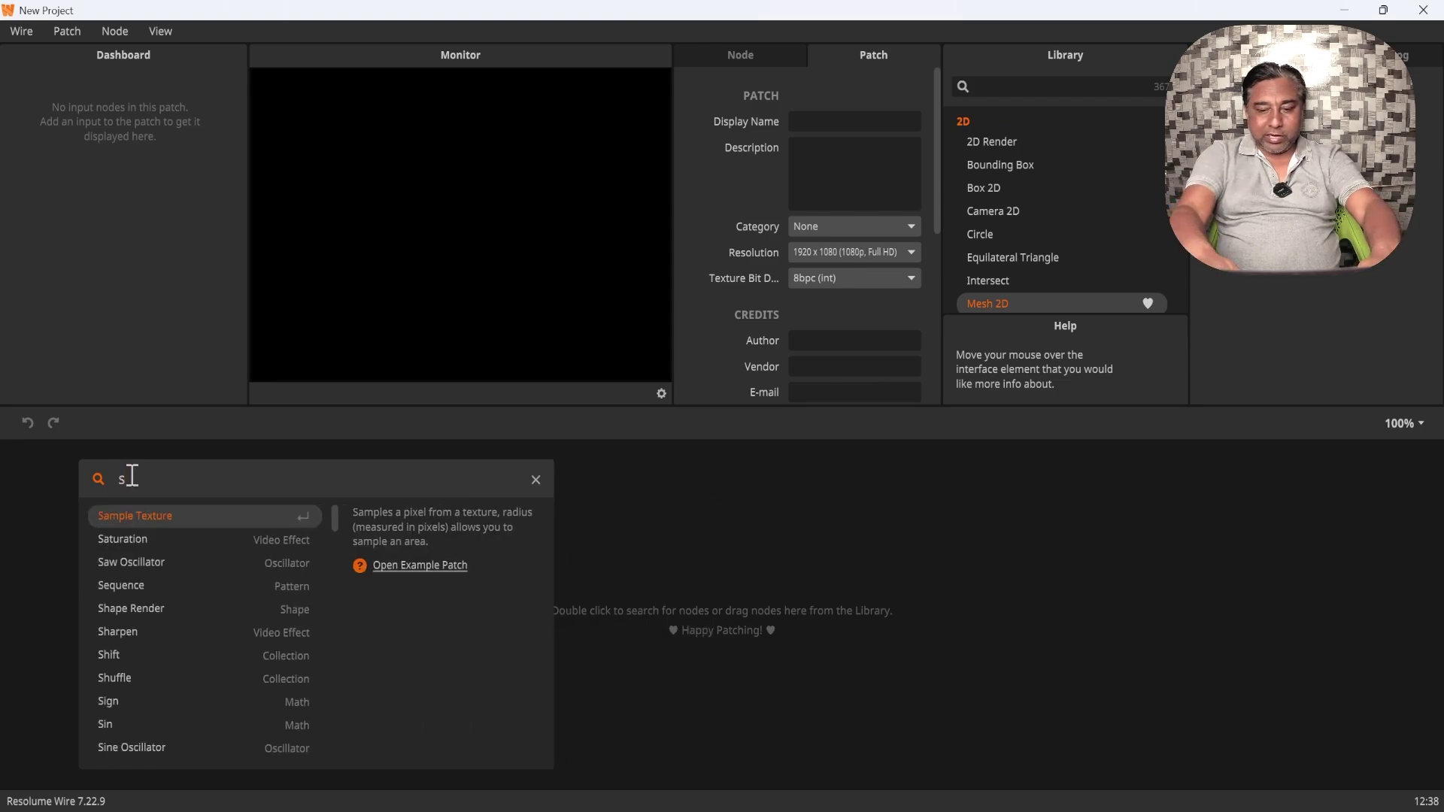
{"action": "type", "text": "lice"}
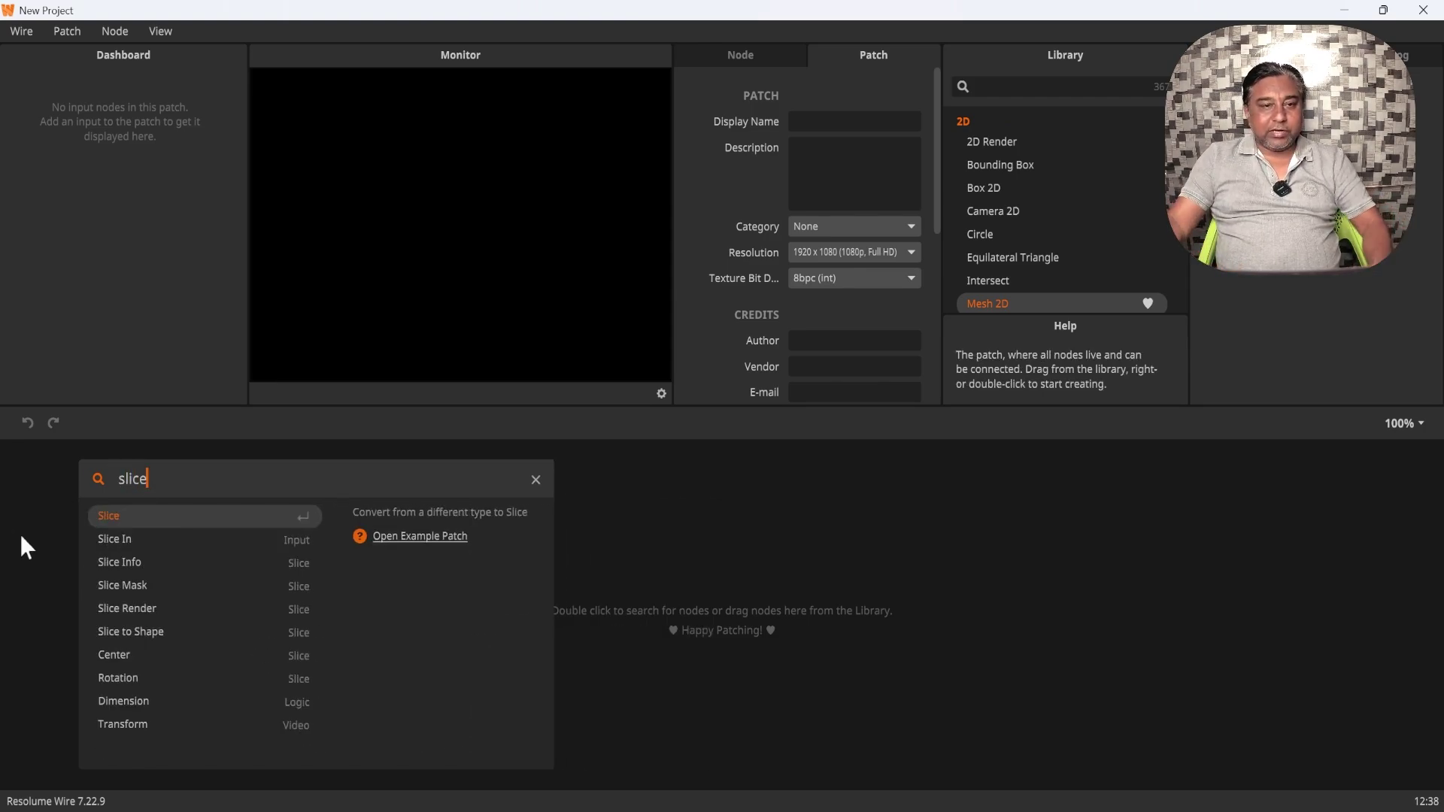
{"action": "left_click", "coordinate": [113, 538]}
{"action": "left_click_drag", "start_coordinate": [169, 621], "coordinate": [137, 495]}
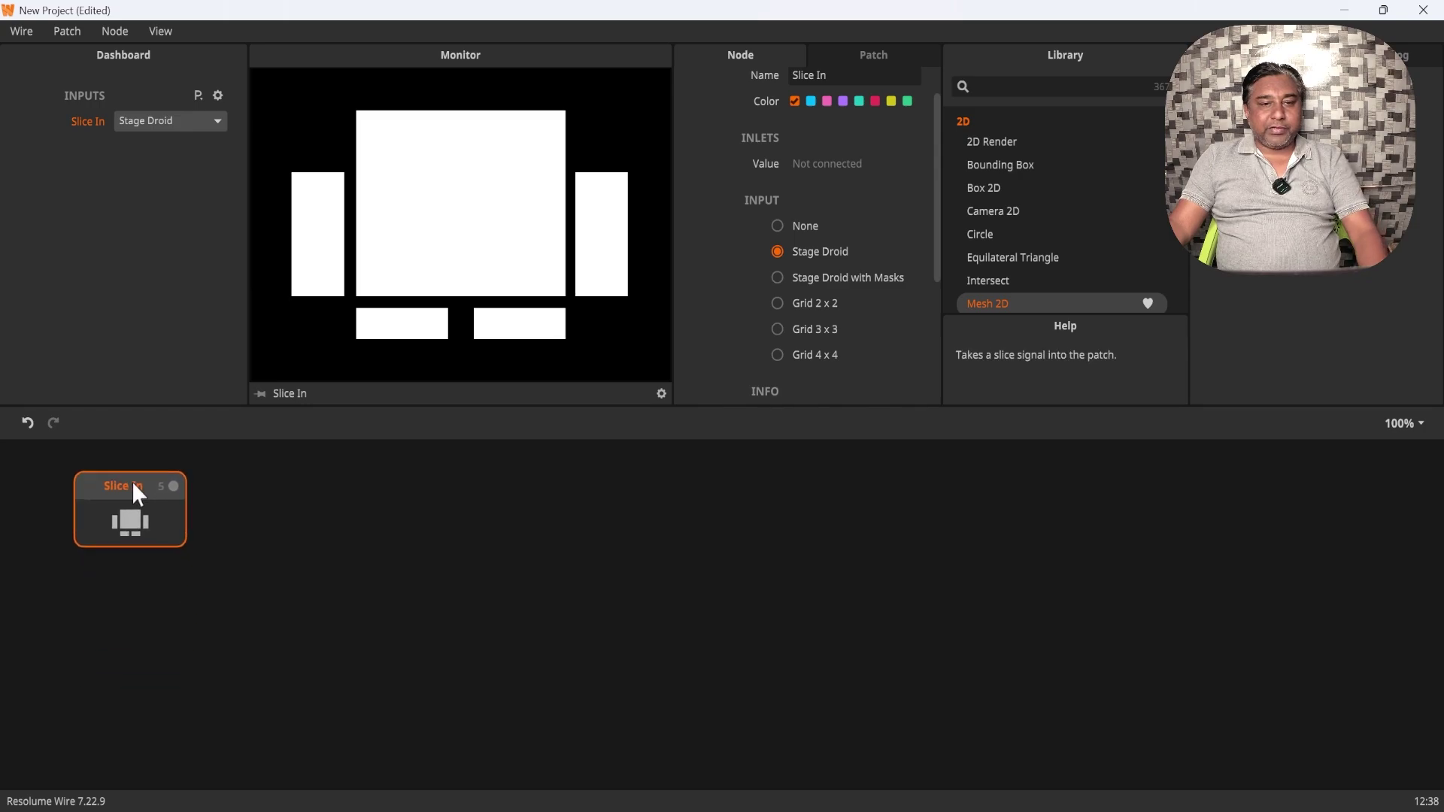
- Add an Edge node and place it beside the Slice In node
{"action": "double_click", "coordinate": [275, 596]}
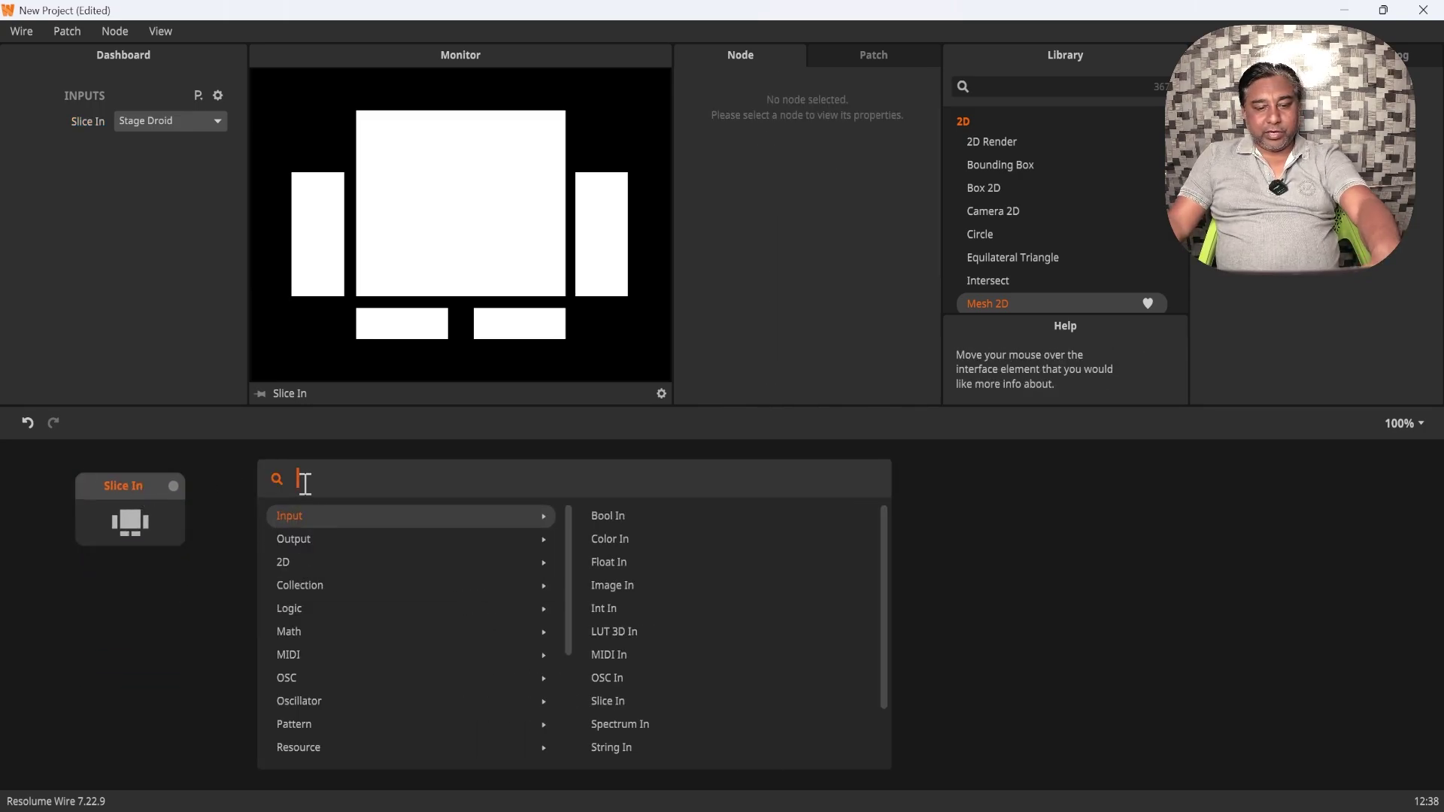
{"action": "type", "text": "edg"}
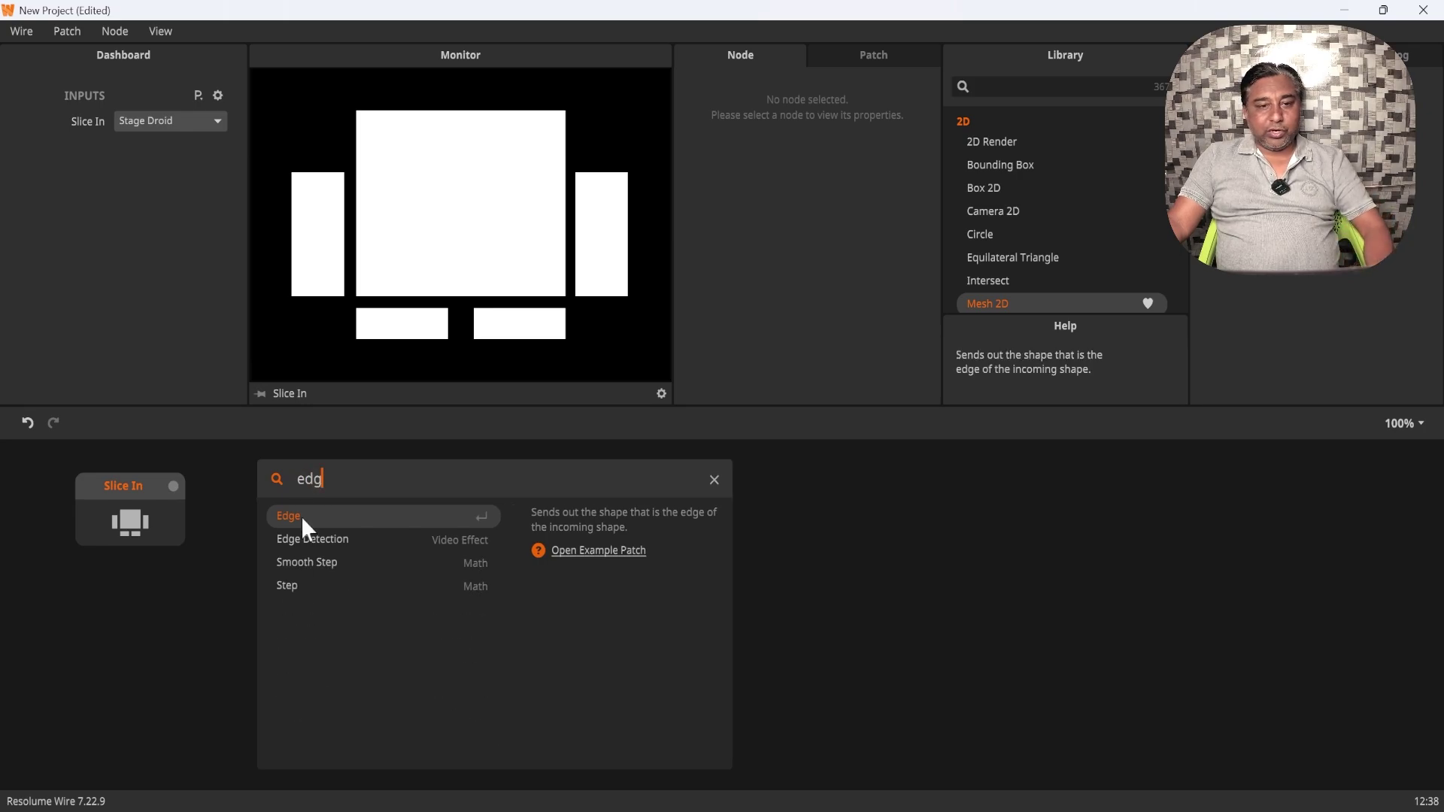
{"action": "left_click", "coordinate": [300, 516]}
{"action": "left_click_drag", "start_coordinate": [339, 591], "coordinate": [336, 491]}
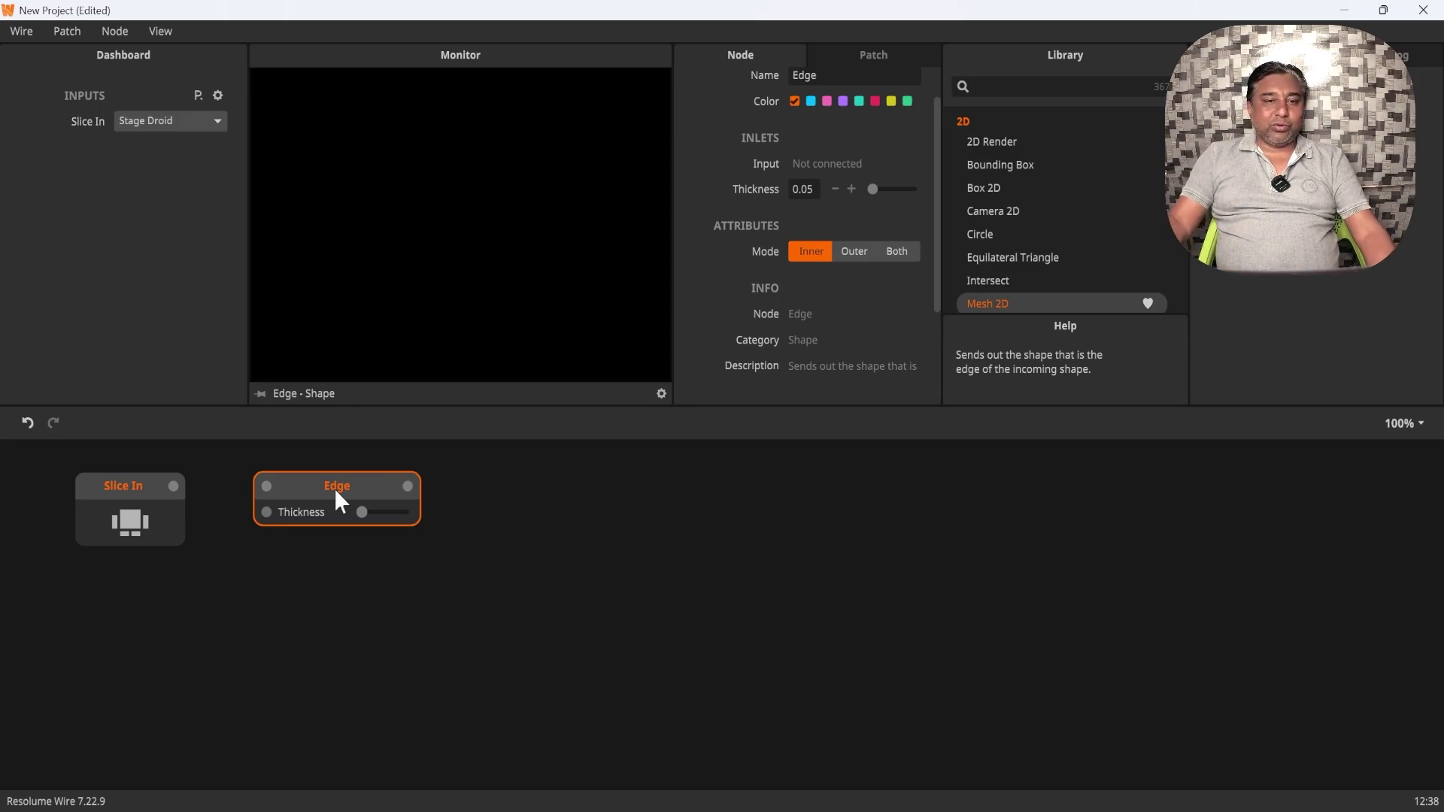
{"action": "left_click_drag", "start_coordinate": [373, 491], "coordinate": [364, 493]}
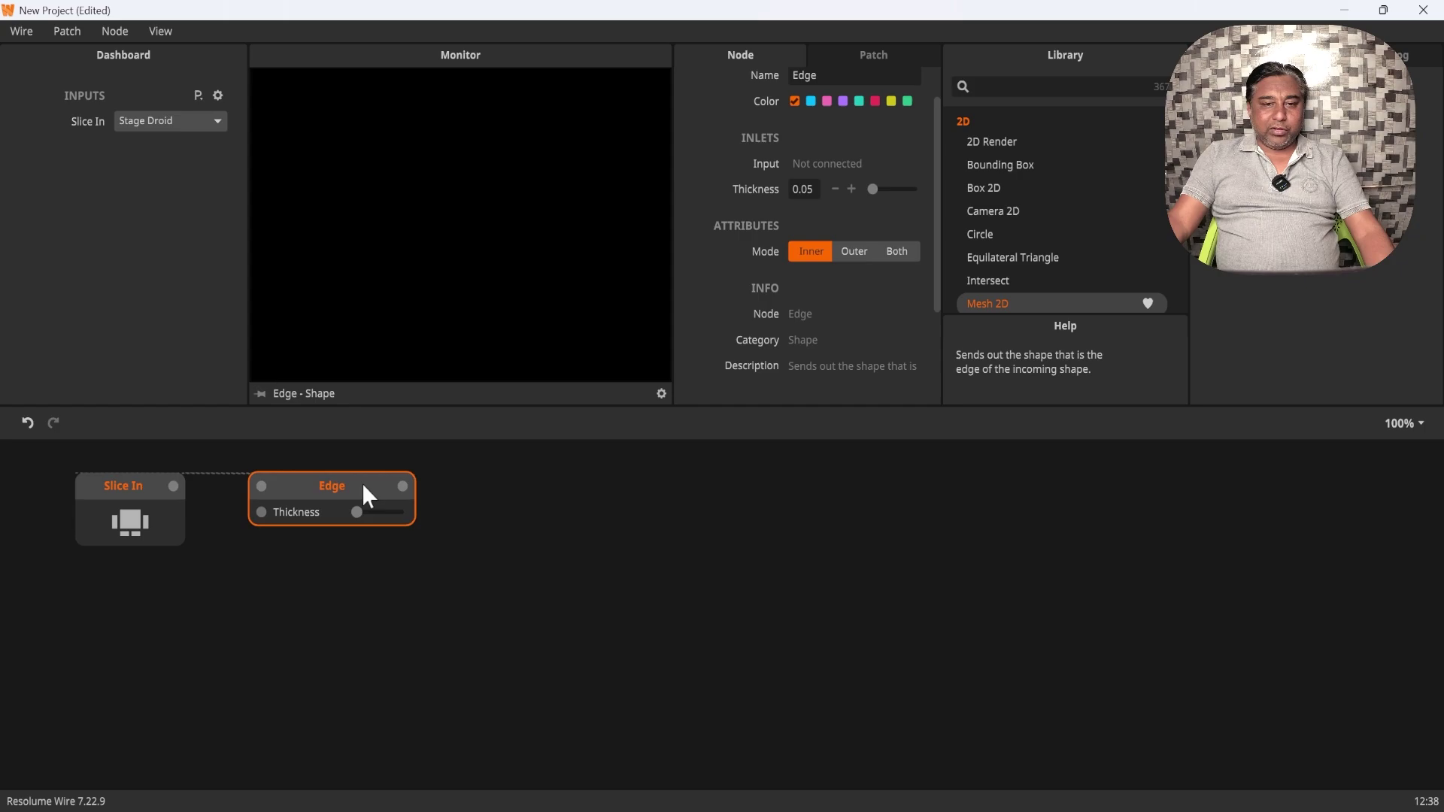
- Align the Slice In and Edge nodes in a row with a gap between them
{"action": "left_click", "coordinate": [129, 490]}
{"action": "left_click_drag", "start_coordinate": [130, 493], "coordinate": [132, 482]}
{"action": "left_click", "coordinate": [300, 489]}
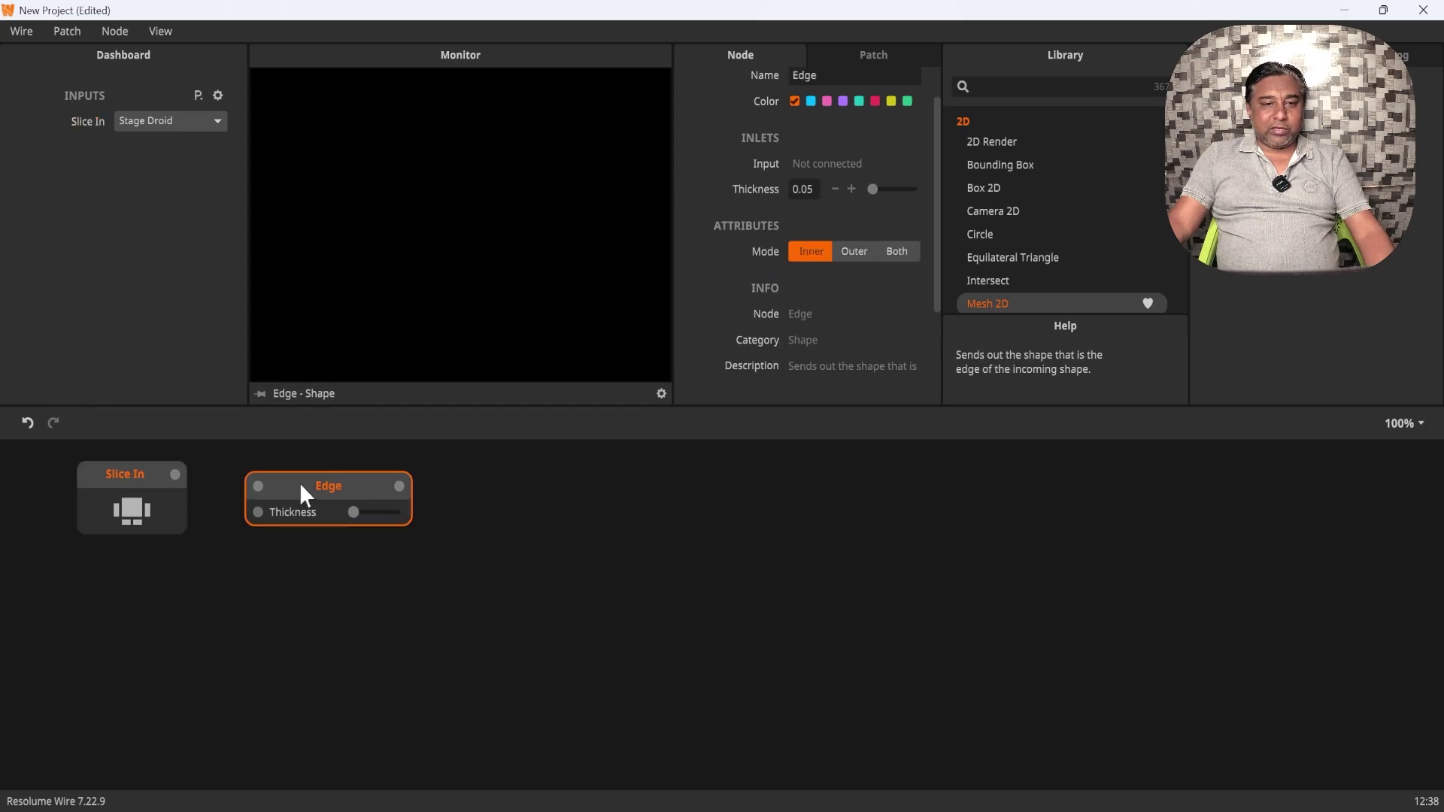
{"action": "left_click_drag", "start_coordinate": [301, 489], "coordinate": [350, 492]}
- Connect the Slice In output to the Edge node's input and compare both nodes' output in the monitor
{"action": "left_click_drag", "start_coordinate": [176, 475], "coordinate": [131, 474]}
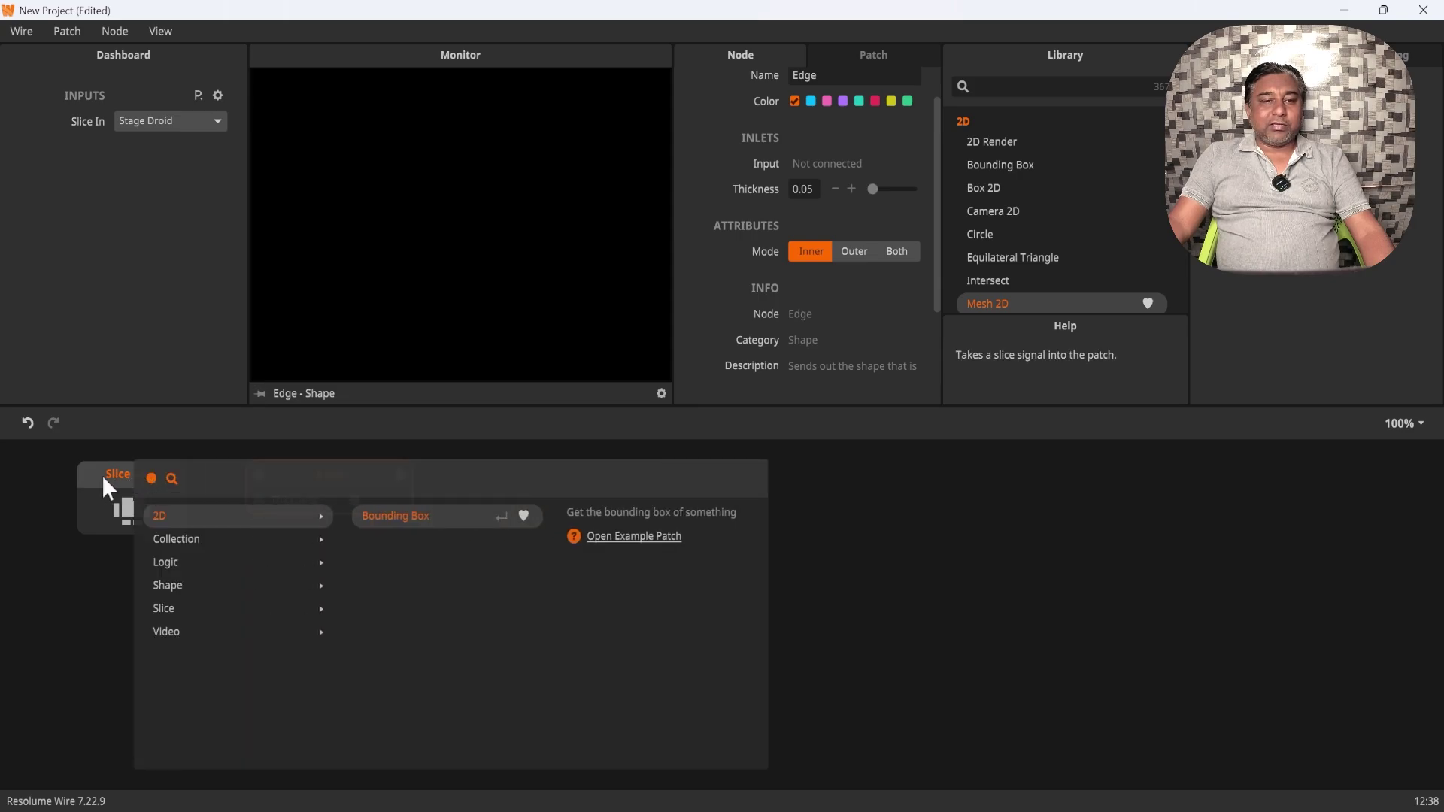
{"action": "left_click", "coordinate": [102, 475]}
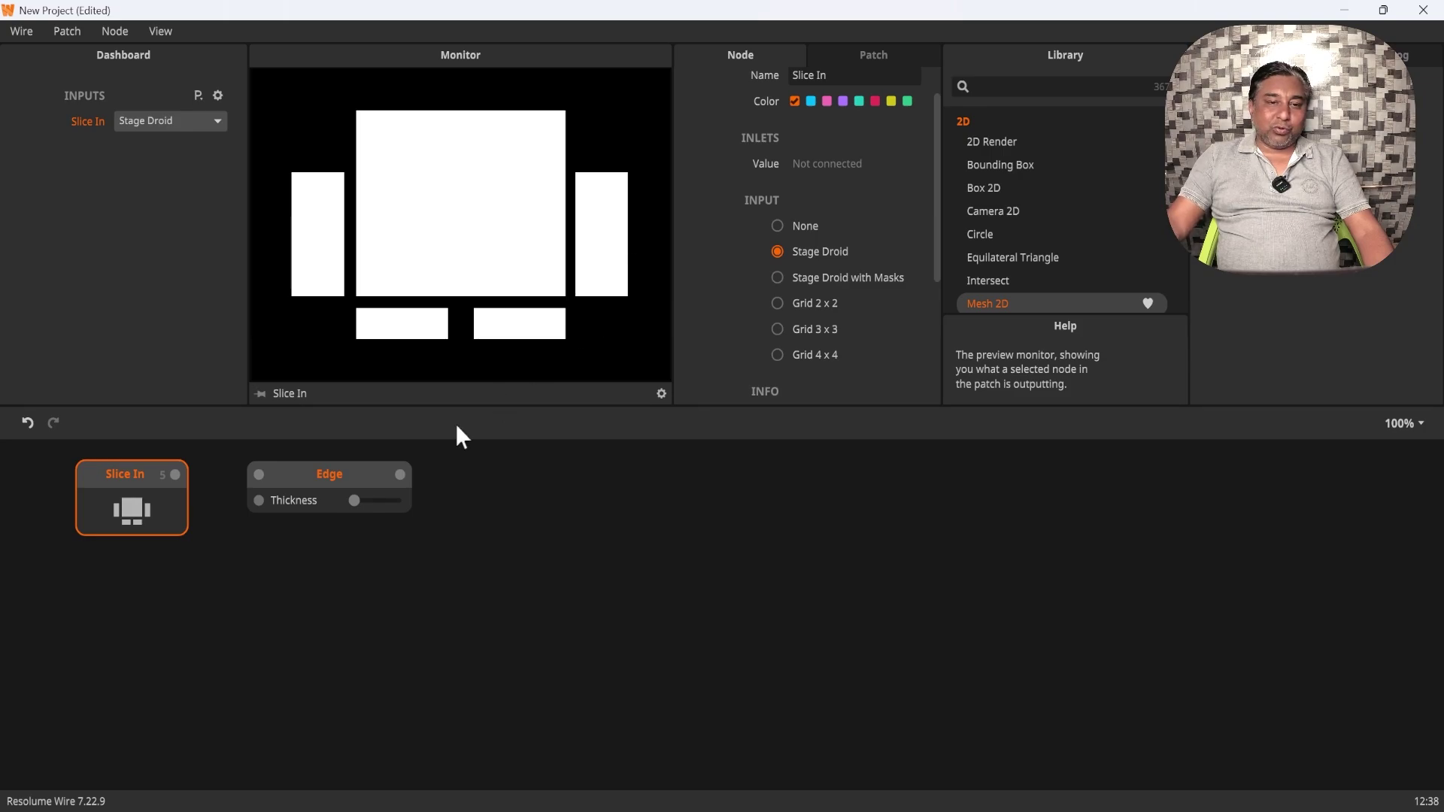
{"action": "left_click_drag", "start_coordinate": [175, 475], "coordinate": [260, 476]}
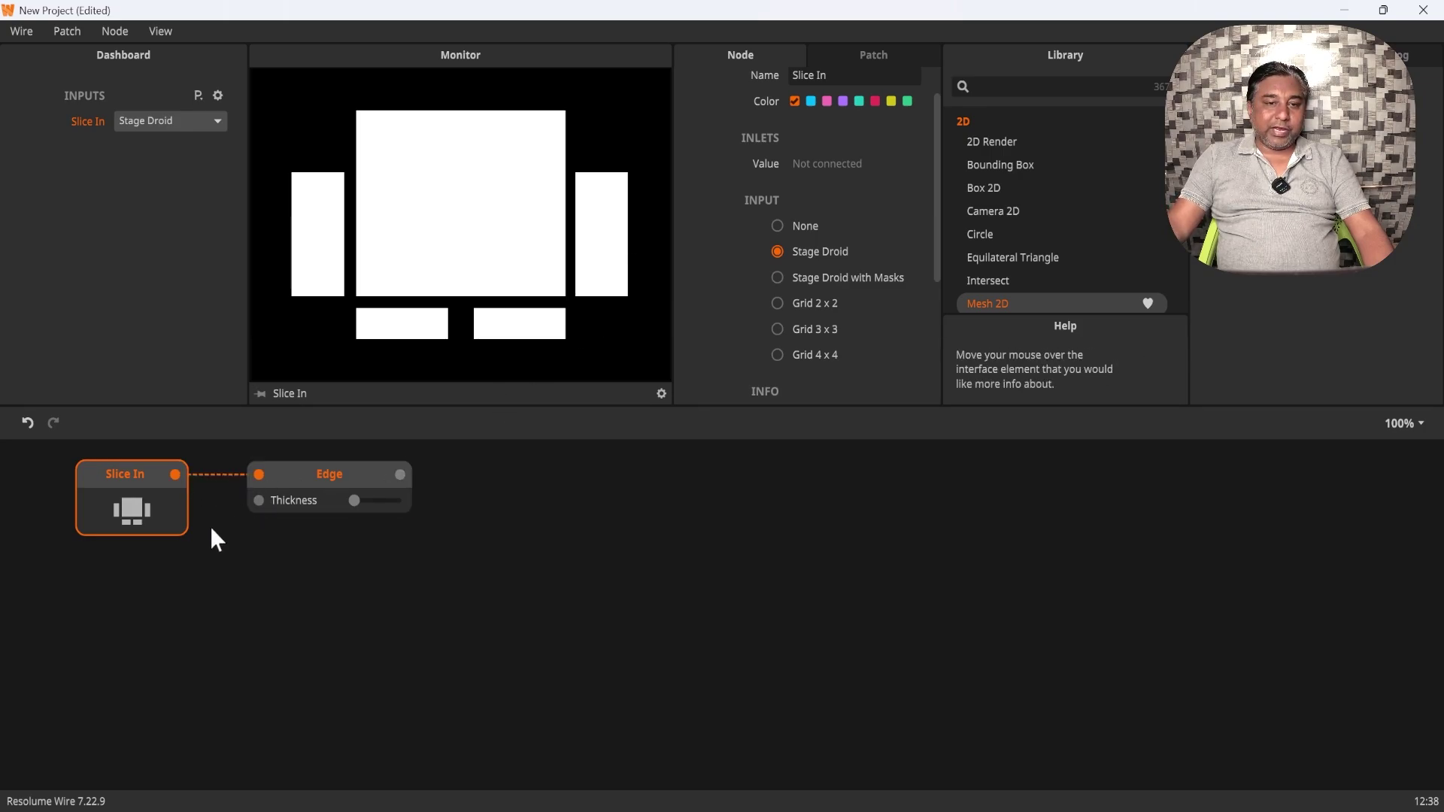
{"action": "left_click", "coordinate": [332, 480]}
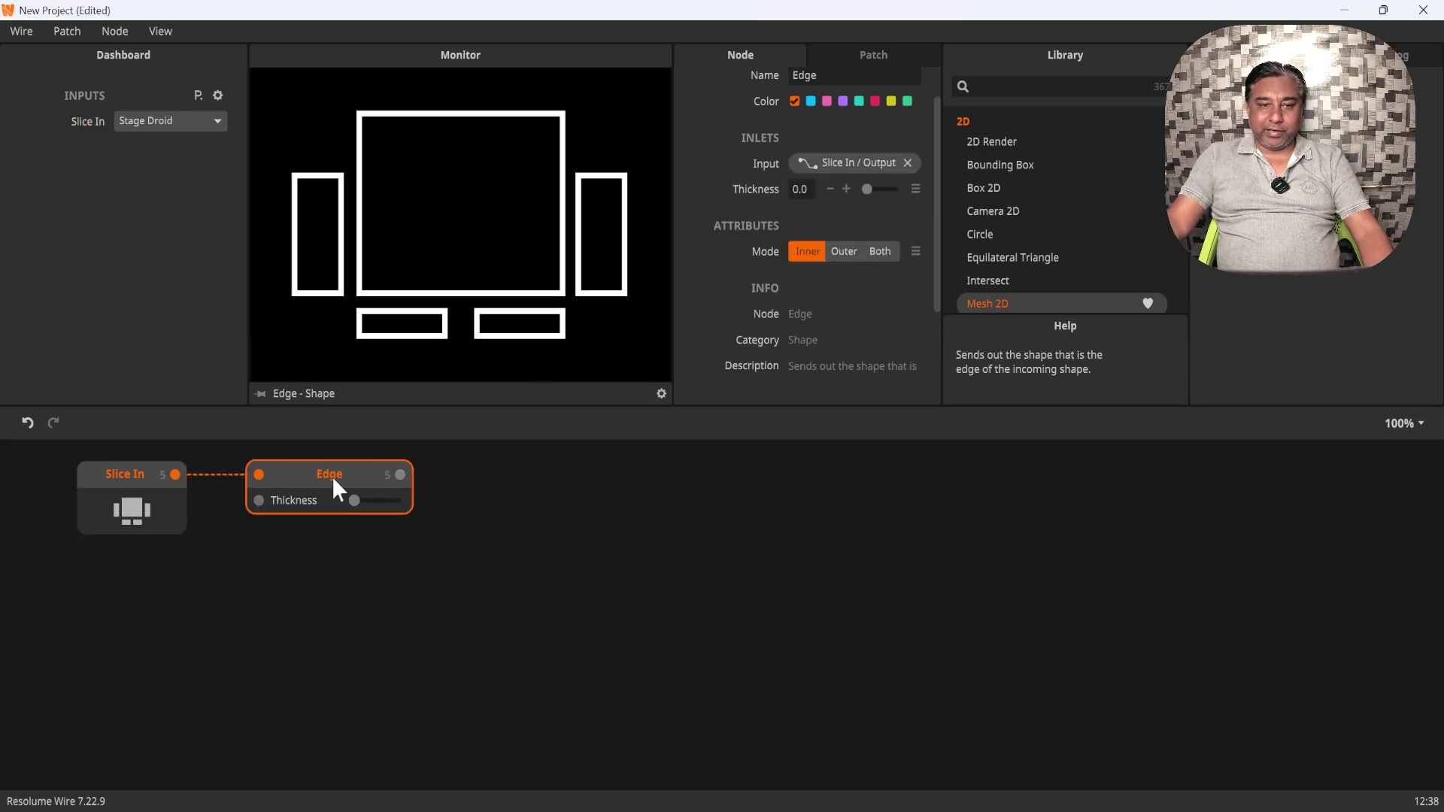
{"action": "left_click", "coordinate": [120, 474]}
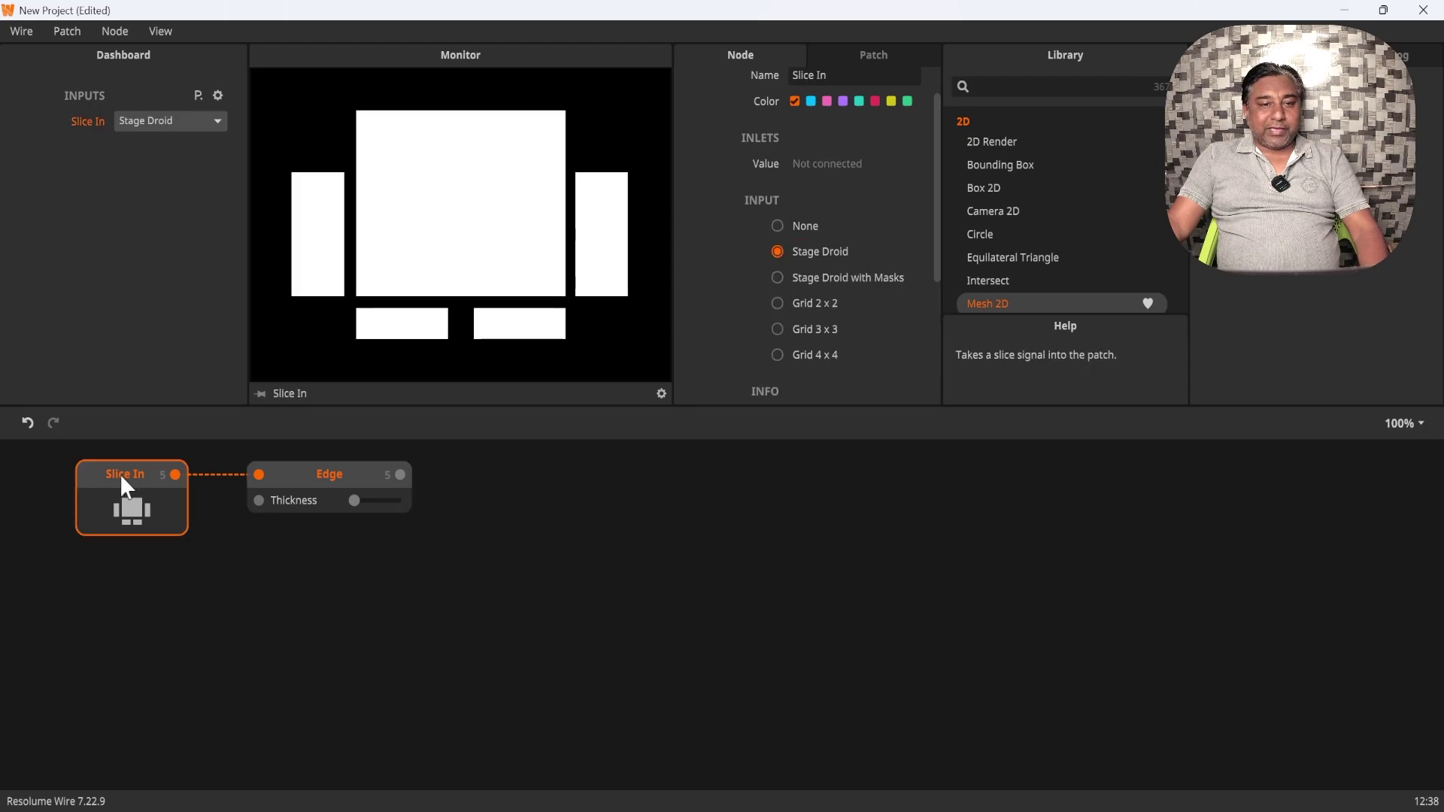
{"action": "left_click", "coordinate": [336, 488]}
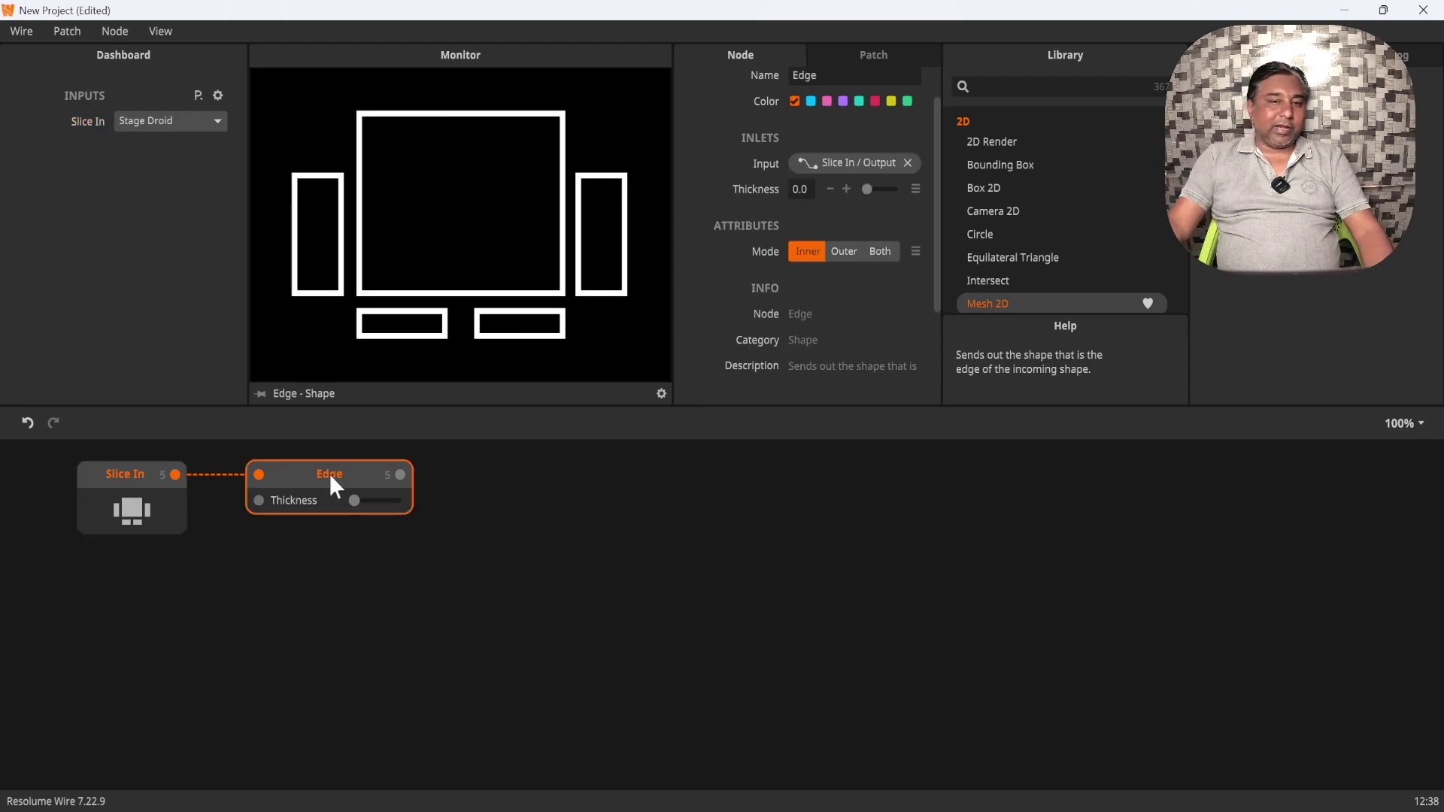
{"action": "left_click", "coordinate": [129, 472]}
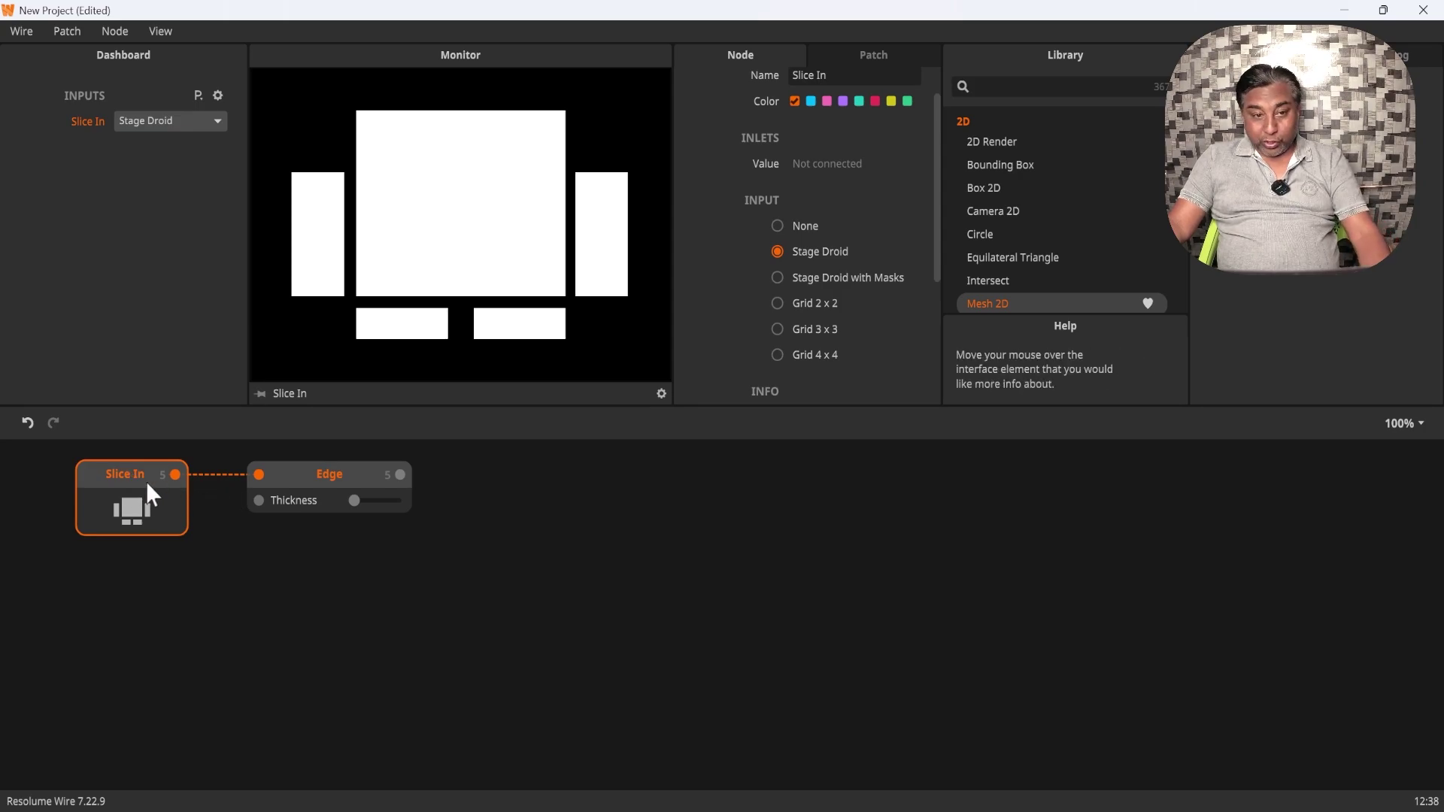
- Add a Float In node and place it below the Slice In node
{"action": "left_click", "coordinate": [167, 640]}
{"action": "double_click", "coordinate": [169, 640]}
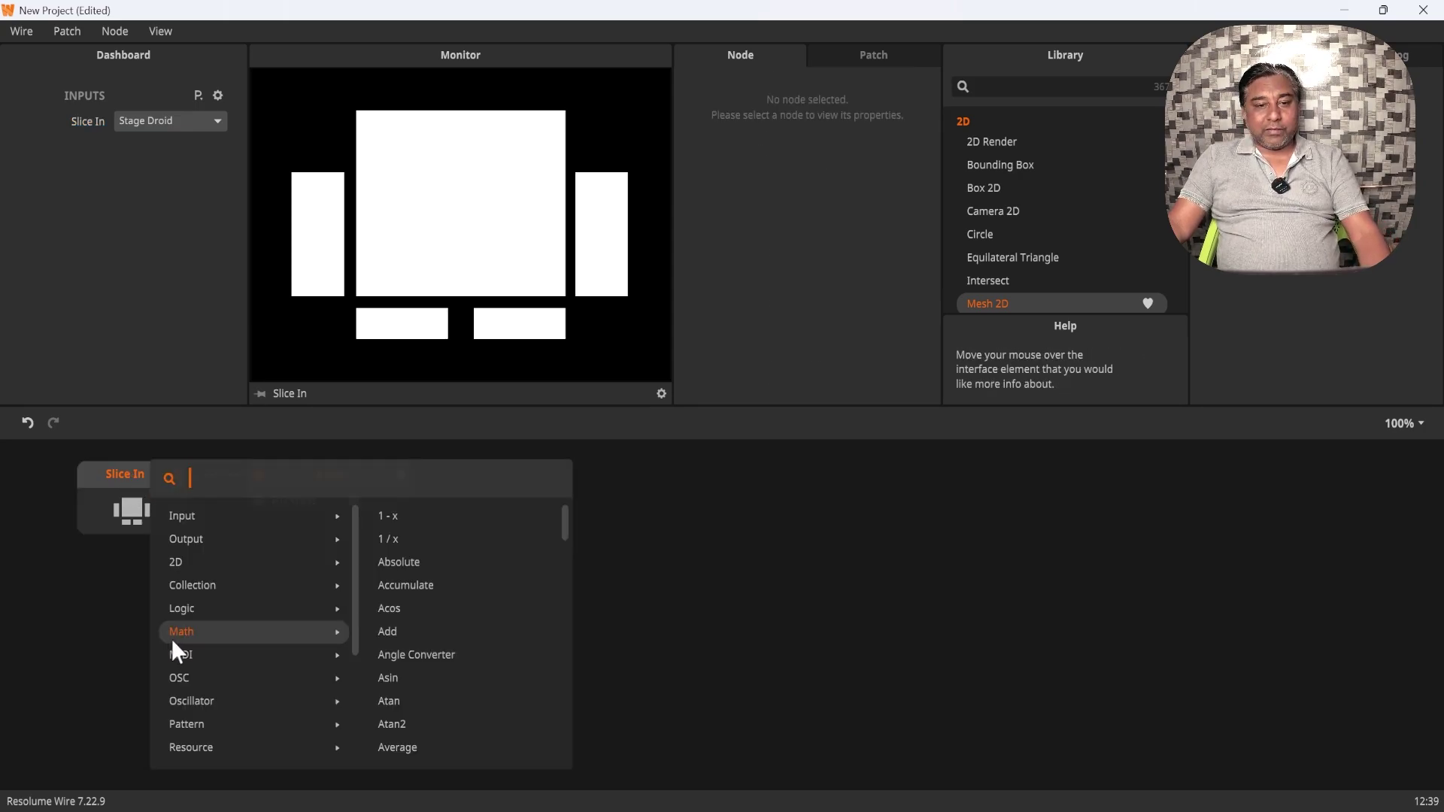
{"action": "type", "text": "f"}
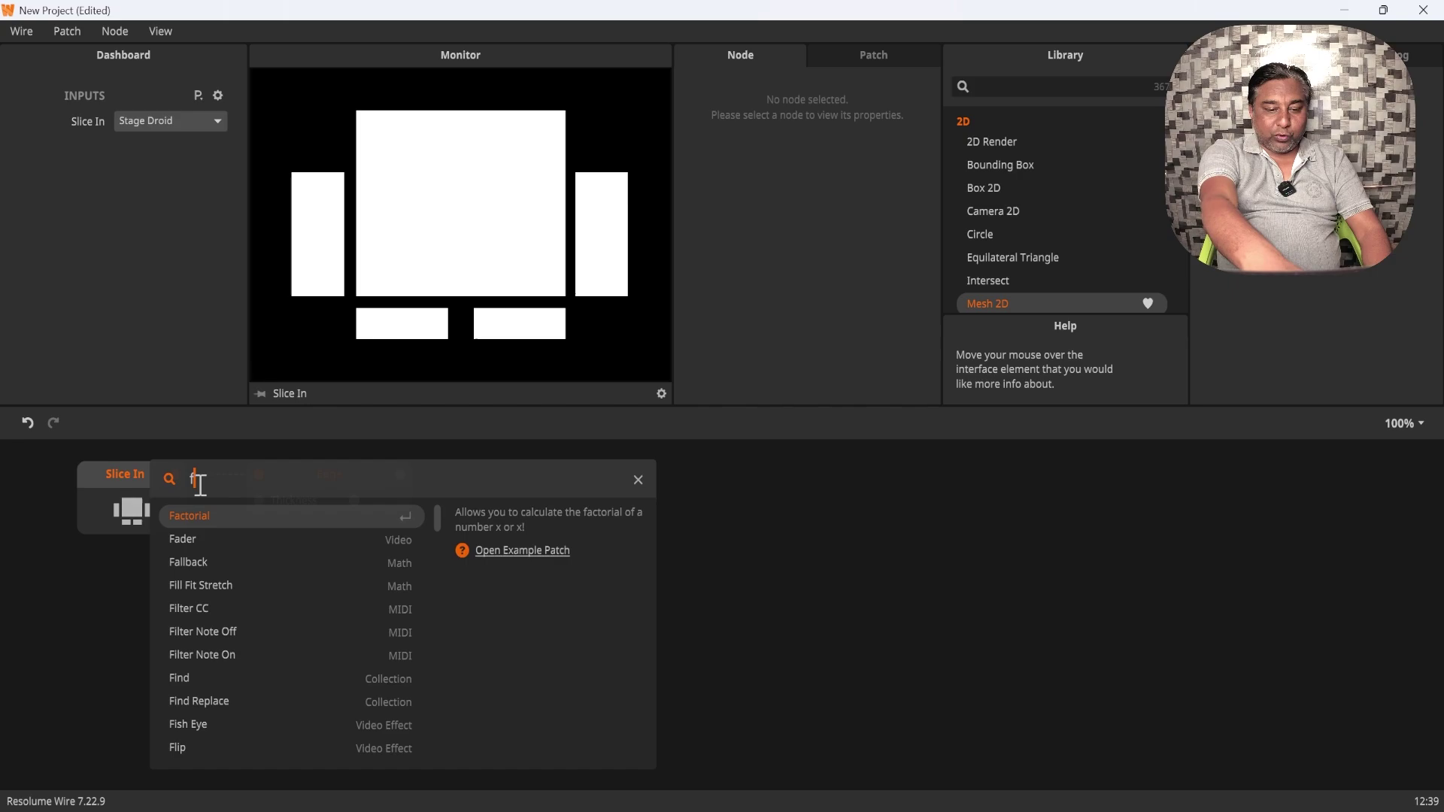
{"action": "type", "text": "lo"}
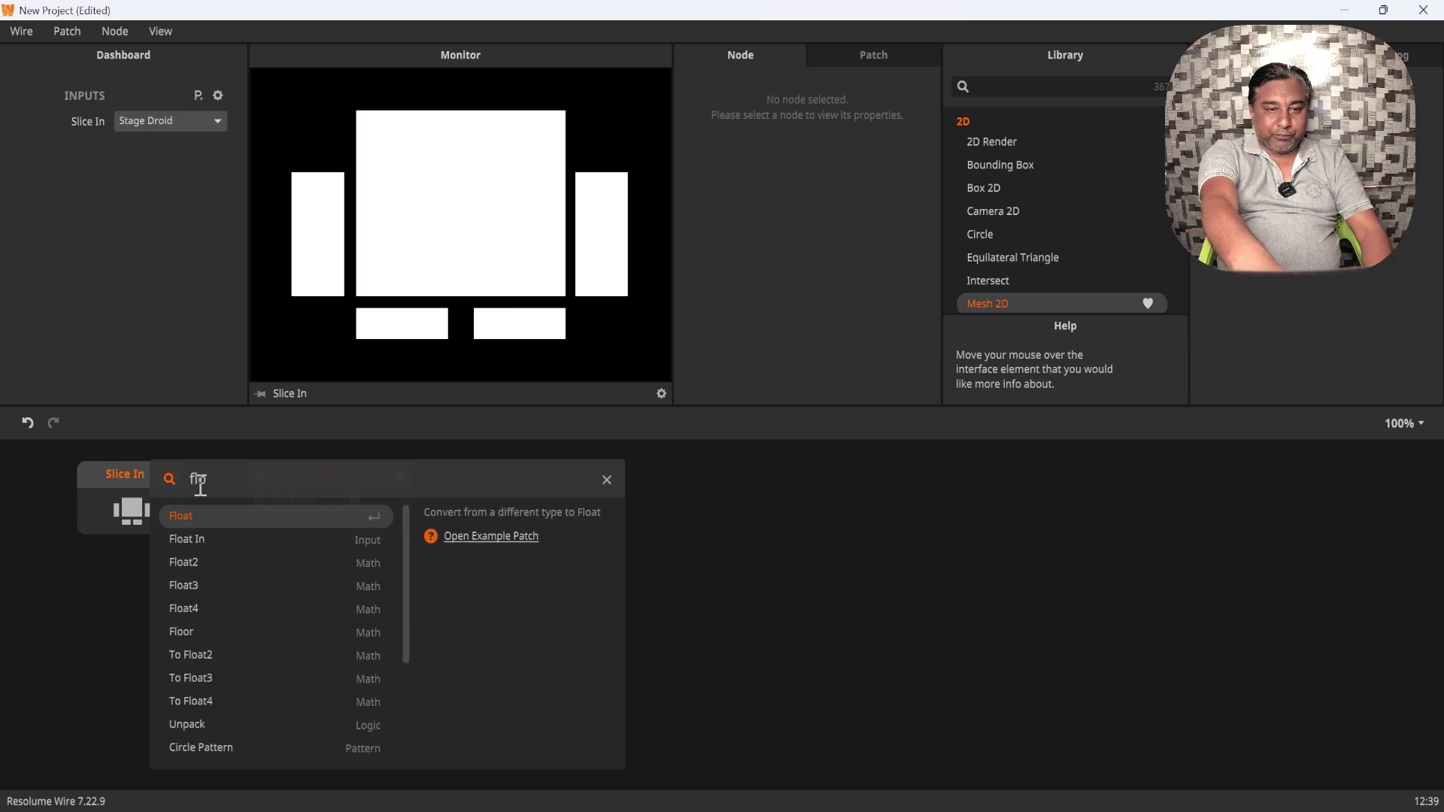
{"action": "left_click", "coordinate": [241, 537]}
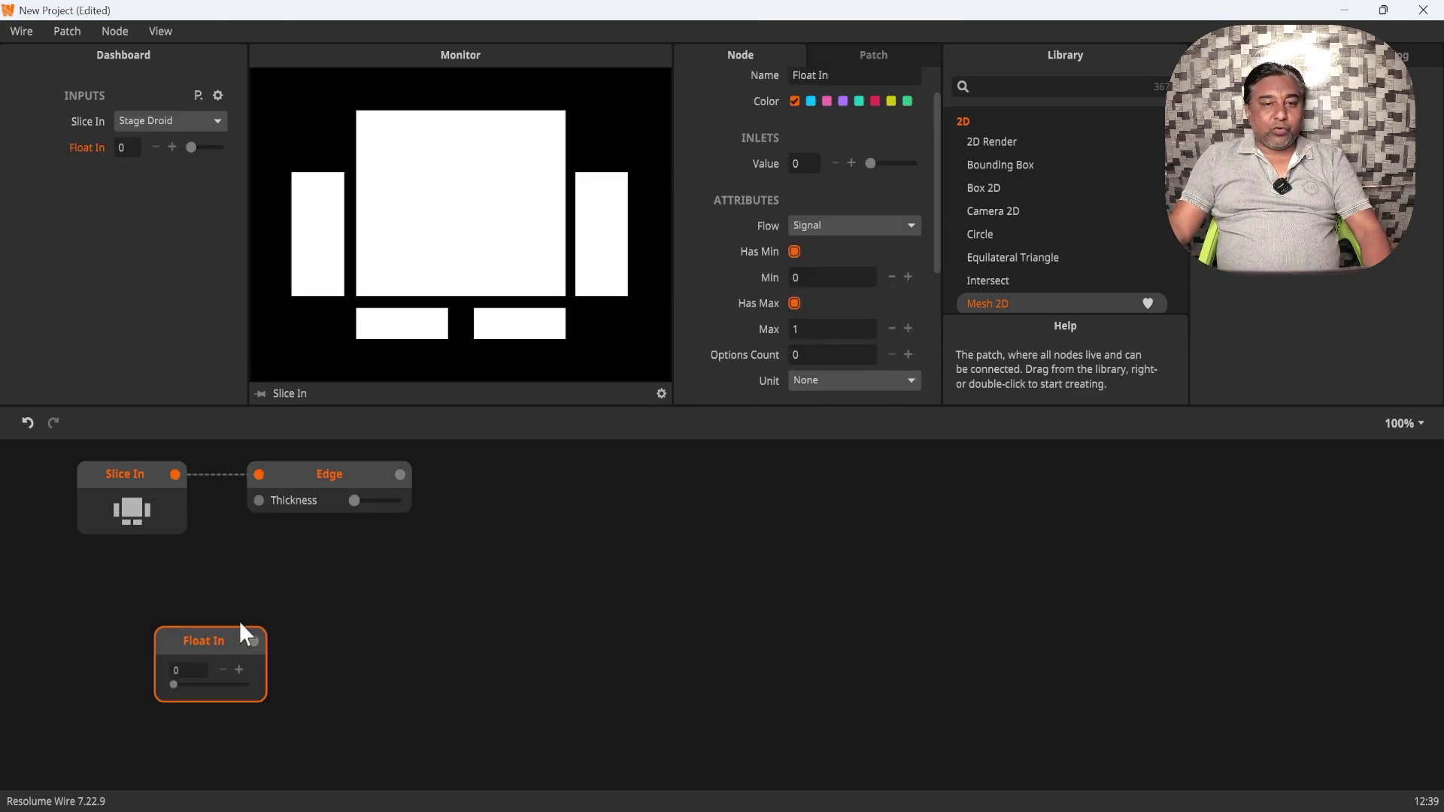
{"action": "left_click_drag", "start_coordinate": [157, 630], "coordinate": [93, 590]}
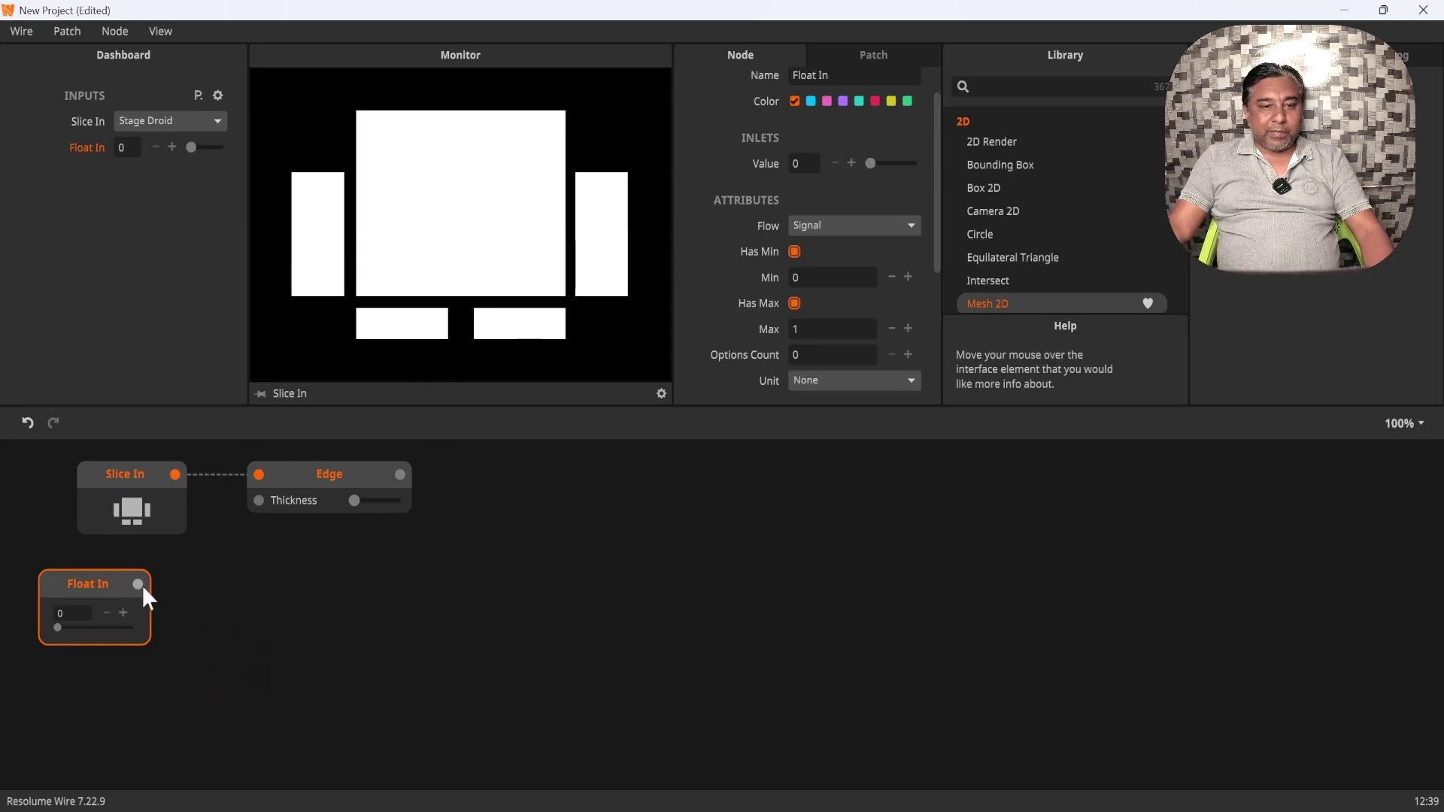
- Connect Float In to the Edge node's Thickness, set its value to about 0.053 and preview the Edge node
{"action": "left_click_drag", "start_coordinate": [138, 584], "coordinate": [260, 501]}
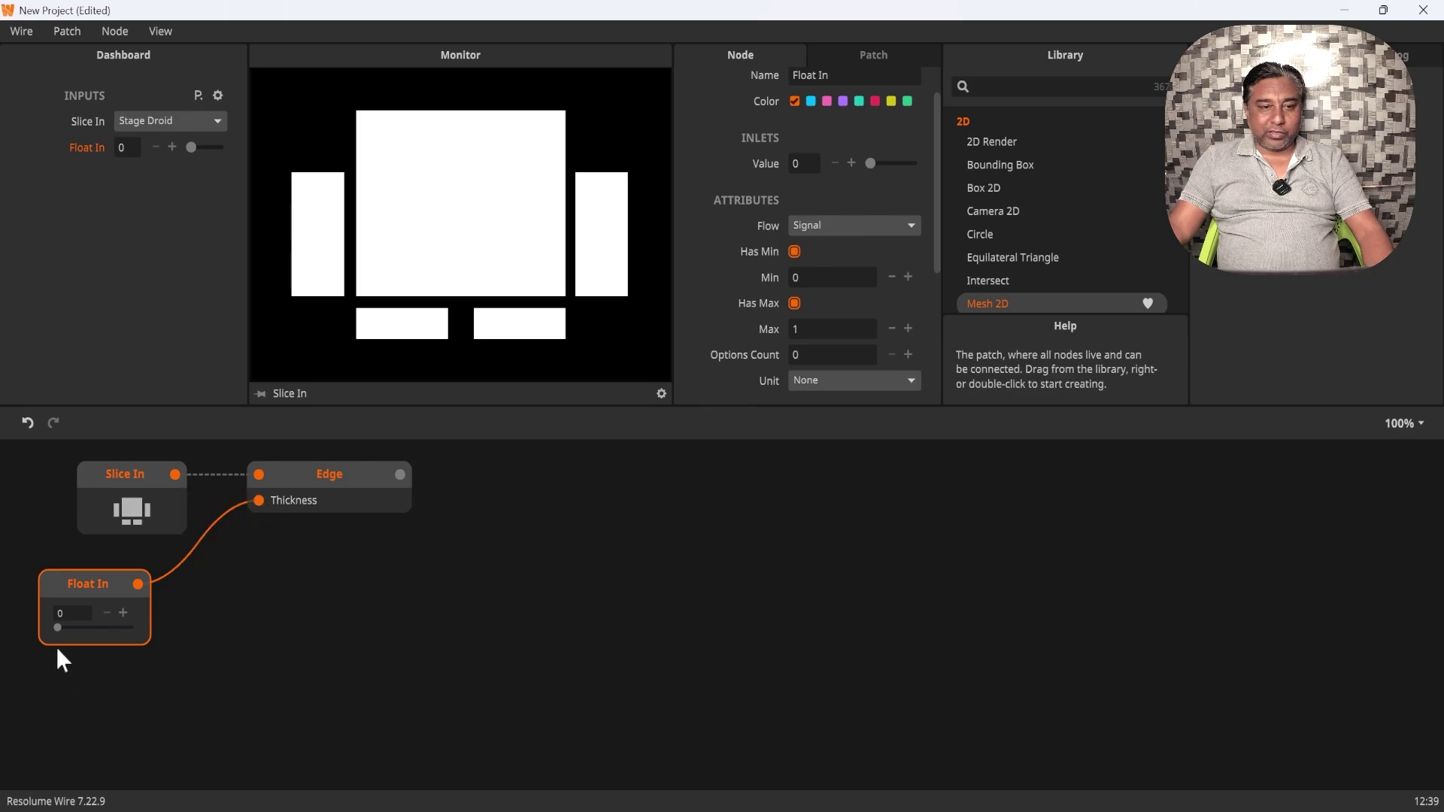
{"action": "mouse_move", "coordinate": [56, 628]}
{"action": "left_mouse_down"}
{"action": "mouse_move", "coordinate": [78, 622]}
{"action": "mouse_move", "coordinate": [61, 626]}
{"action": "left_mouse_up"}
{"action": "left_click", "coordinate": [328, 474]}
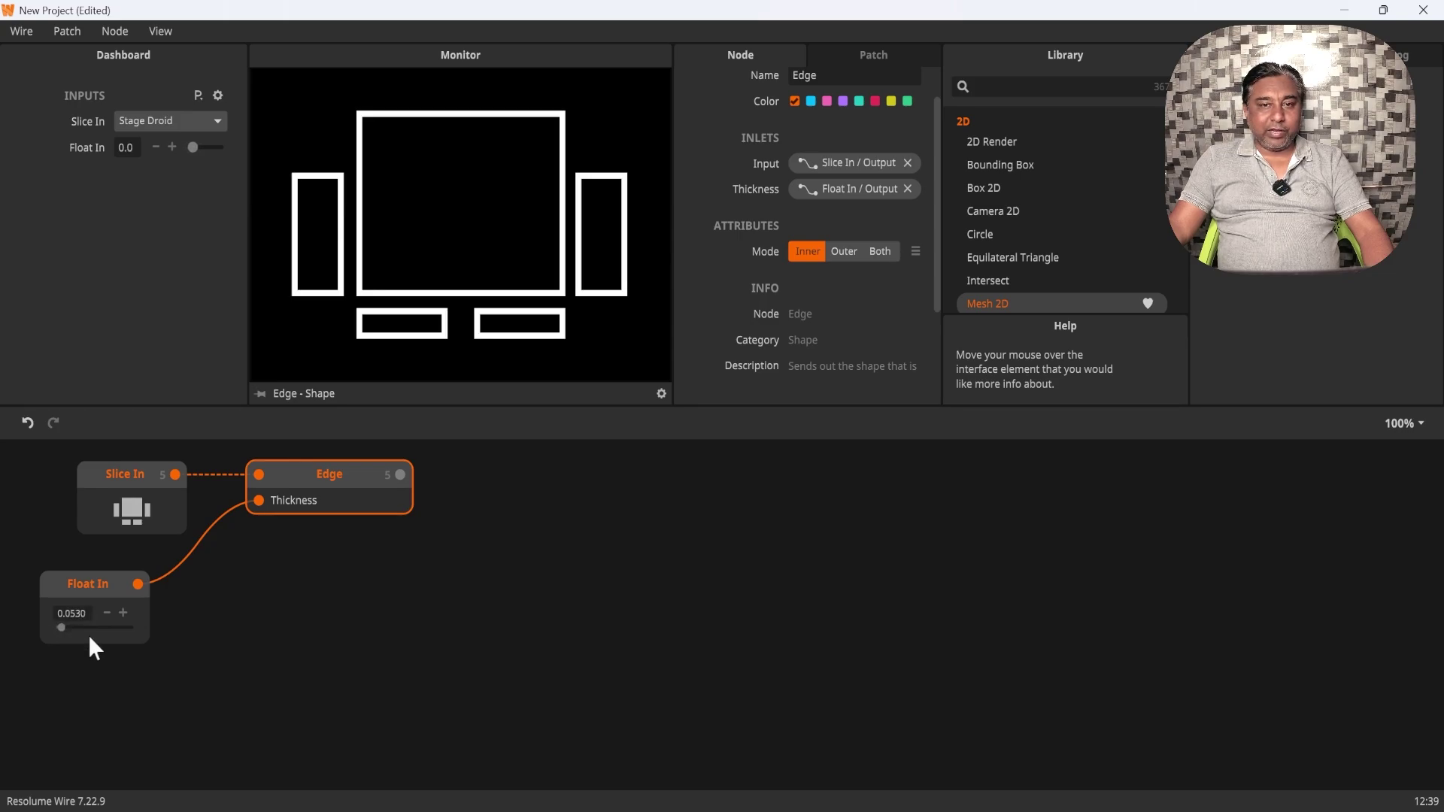
{"action": "left_click", "coordinate": [302, 644]}
{"action": "left_click", "coordinate": [343, 478]}
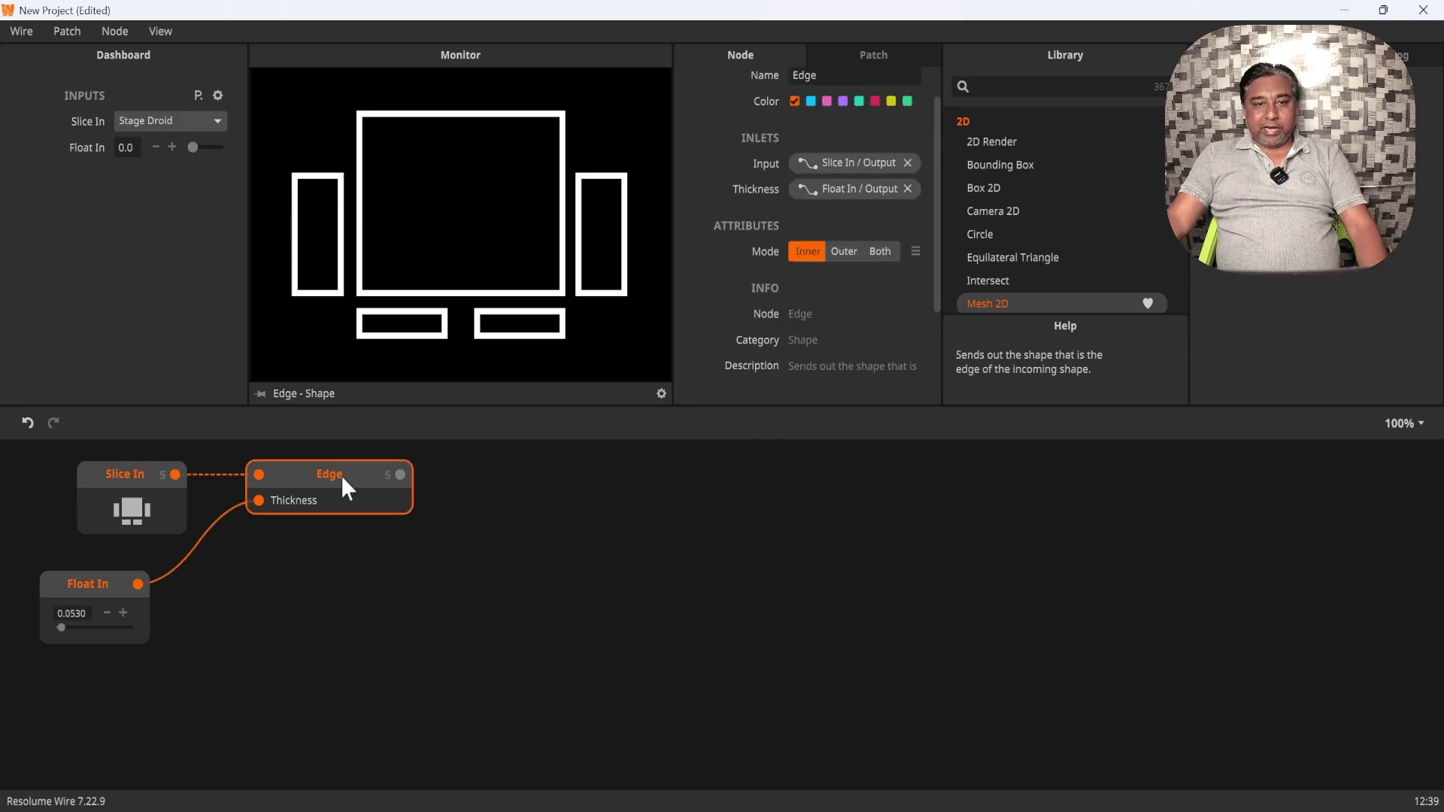
- Add an Edge Detection node beside the Edge node and connect the Edge output to its input
{"action": "double_click", "coordinate": [534, 593]}
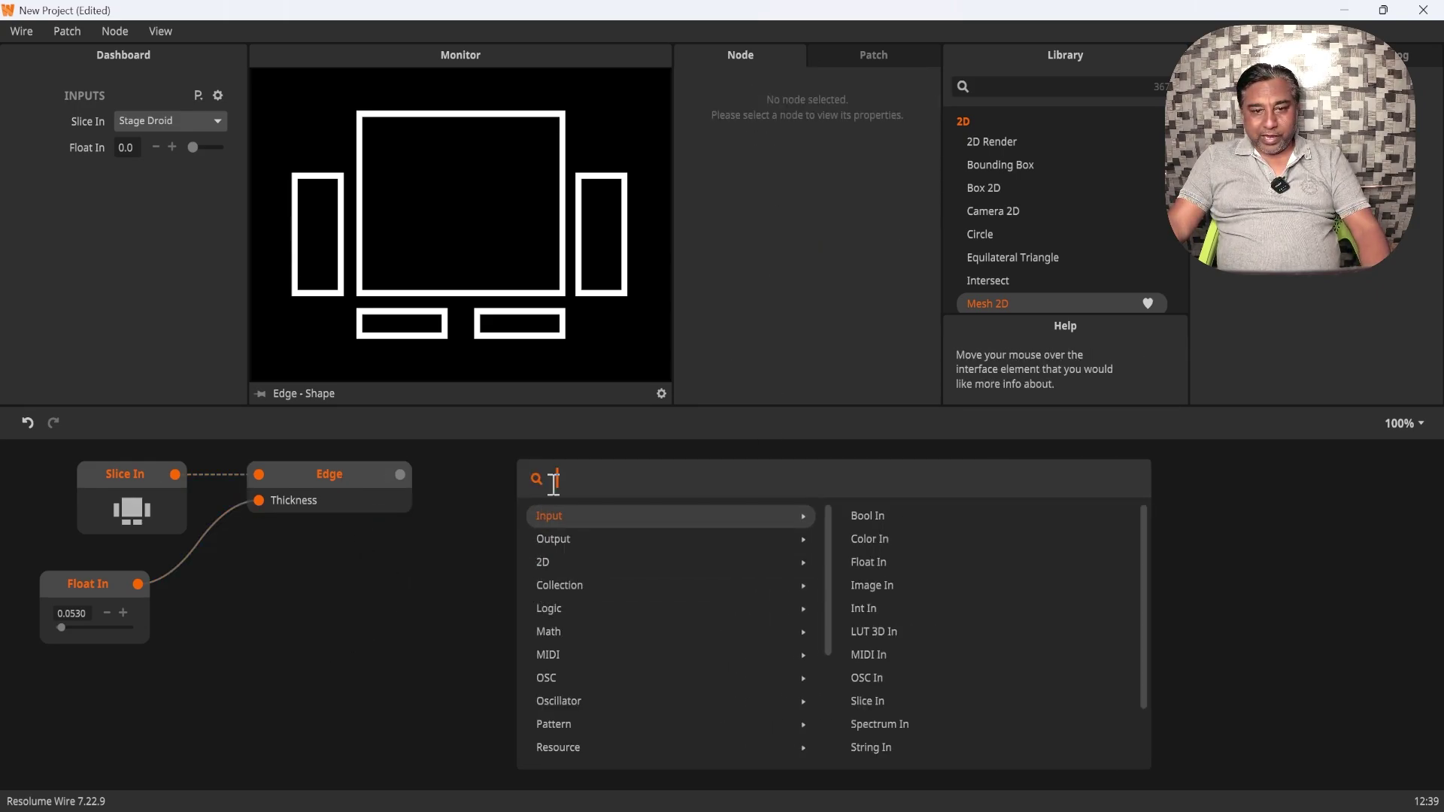
{"action": "type", "text": "Edg"}
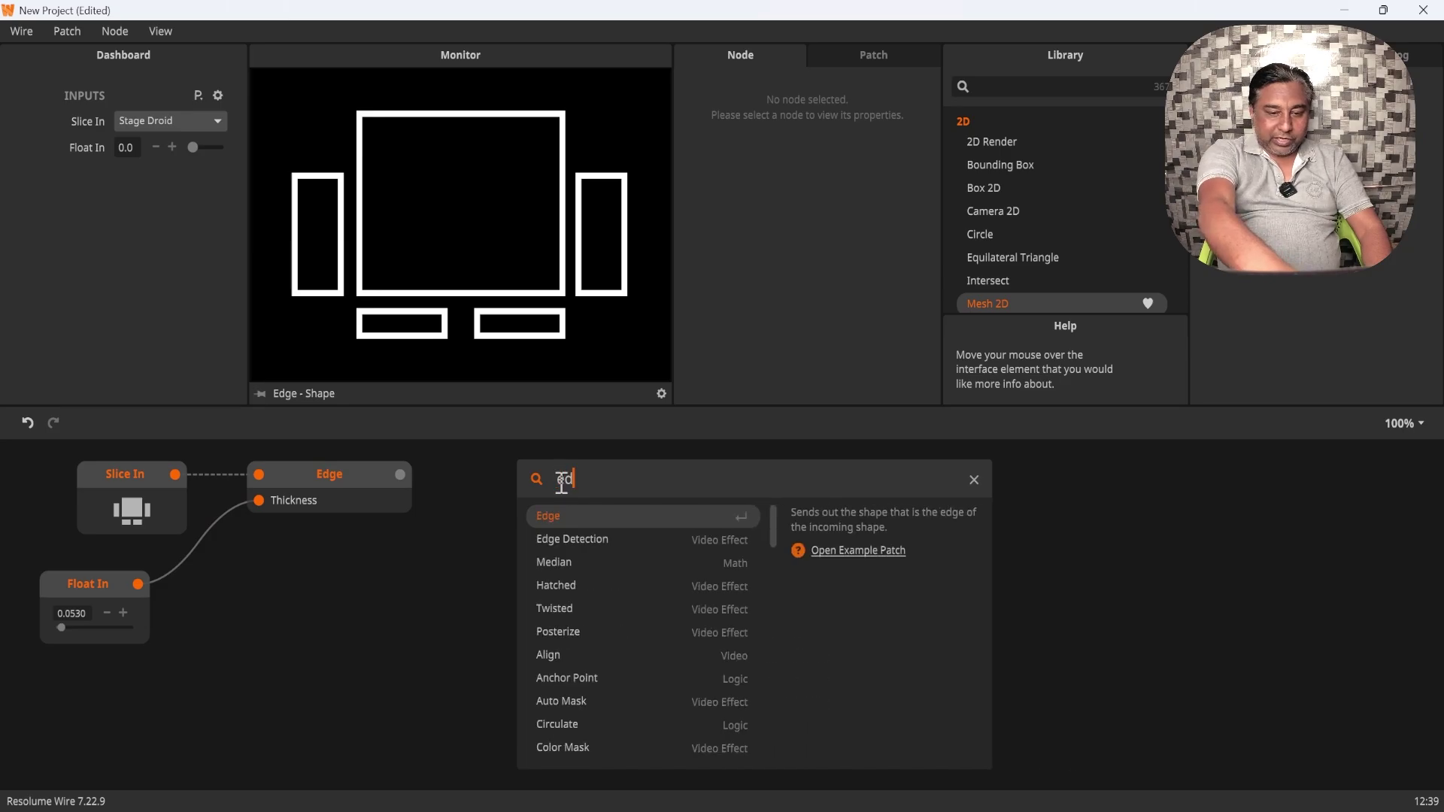
{"action": "left_click", "coordinate": [585, 534]}
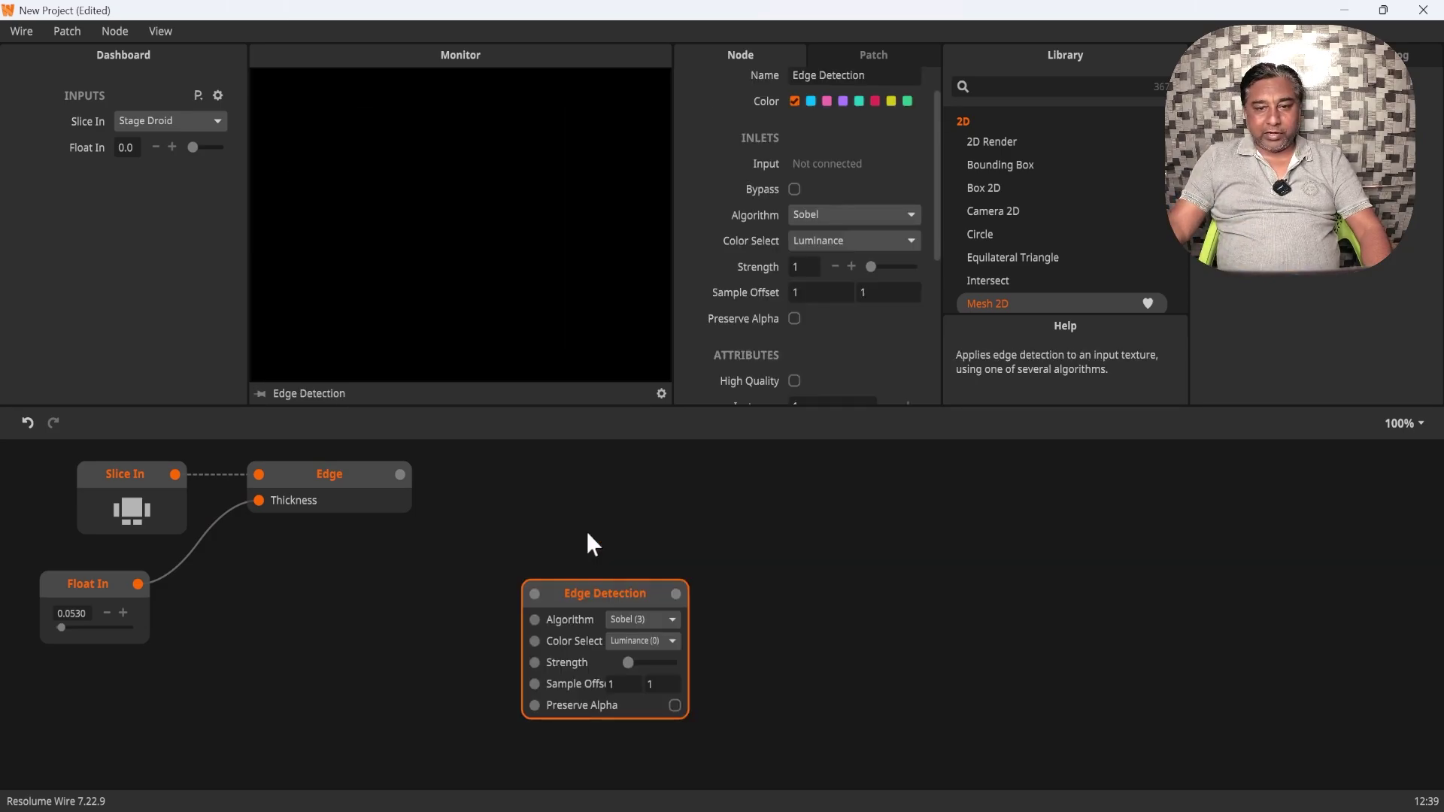
{"action": "left_click_drag", "start_coordinate": [586, 593], "coordinate": [550, 474]}
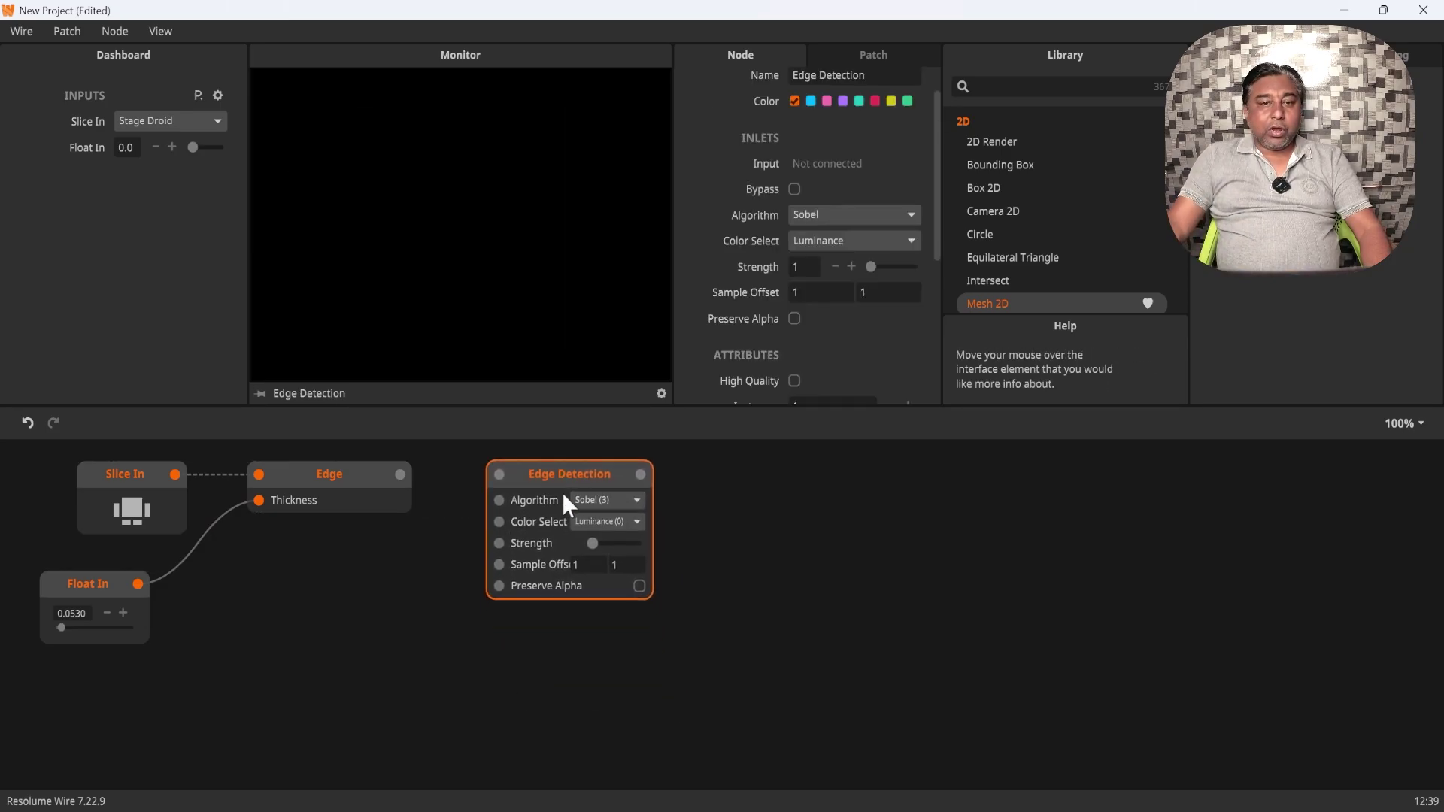
{"action": "left_click_drag", "start_coordinate": [400, 474], "coordinate": [499, 474]}
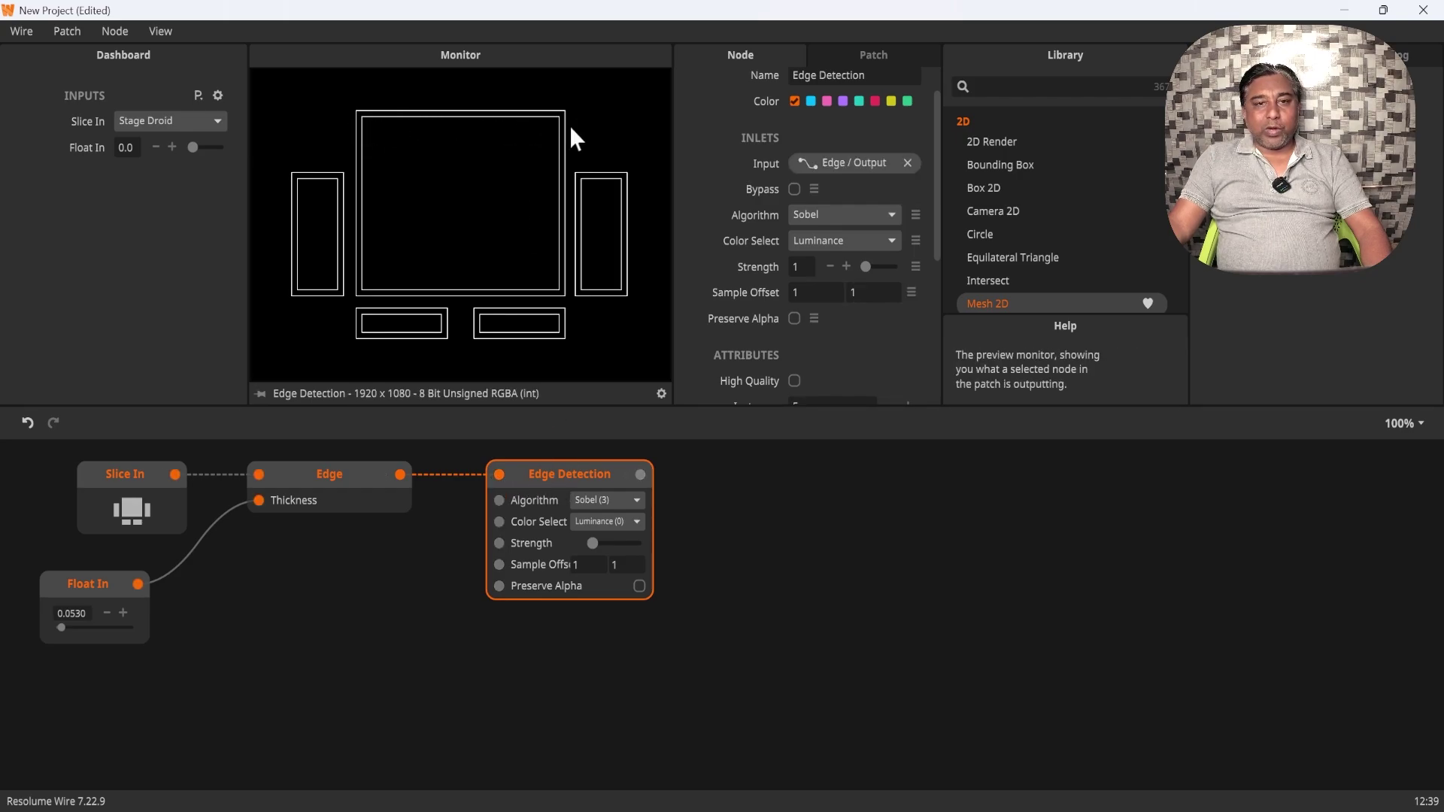
- Rename the Float In node as "offset" and set its value to about 0.098
{"action": "left_click_drag", "start_coordinate": [64, 623], "coordinate": [68, 628]}
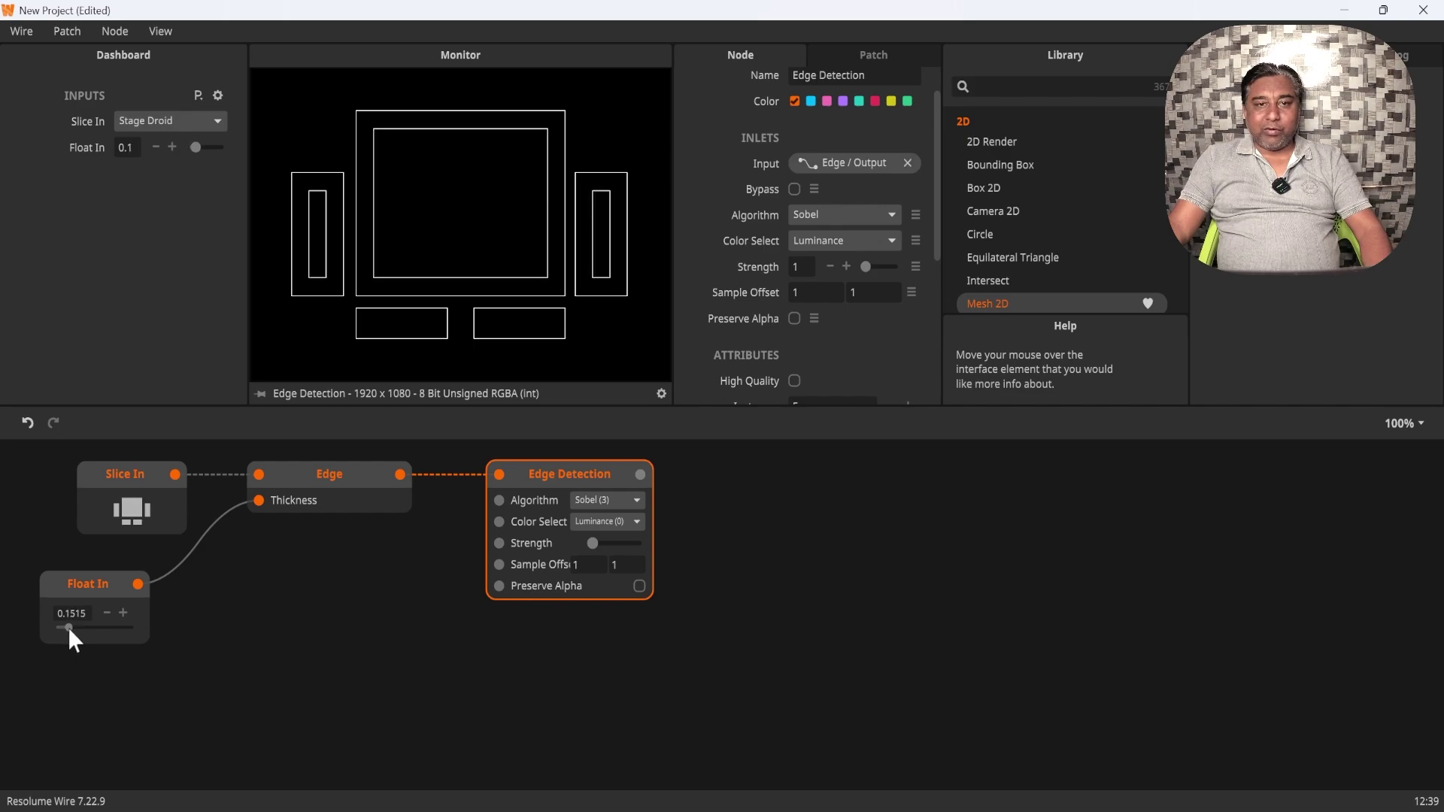
{"action": "double_click", "coordinate": [87, 586]}
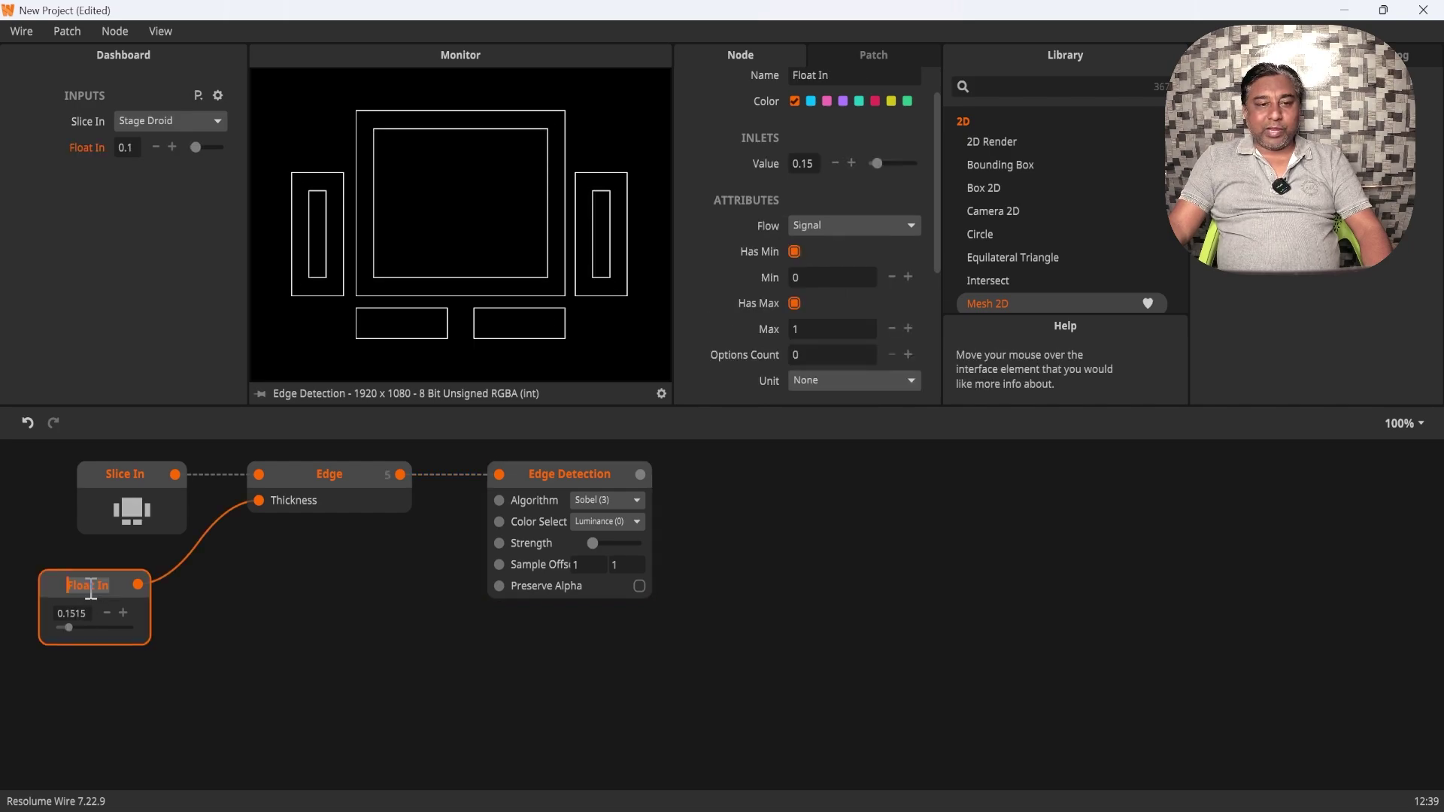
{"action": "type", "text": "of"}
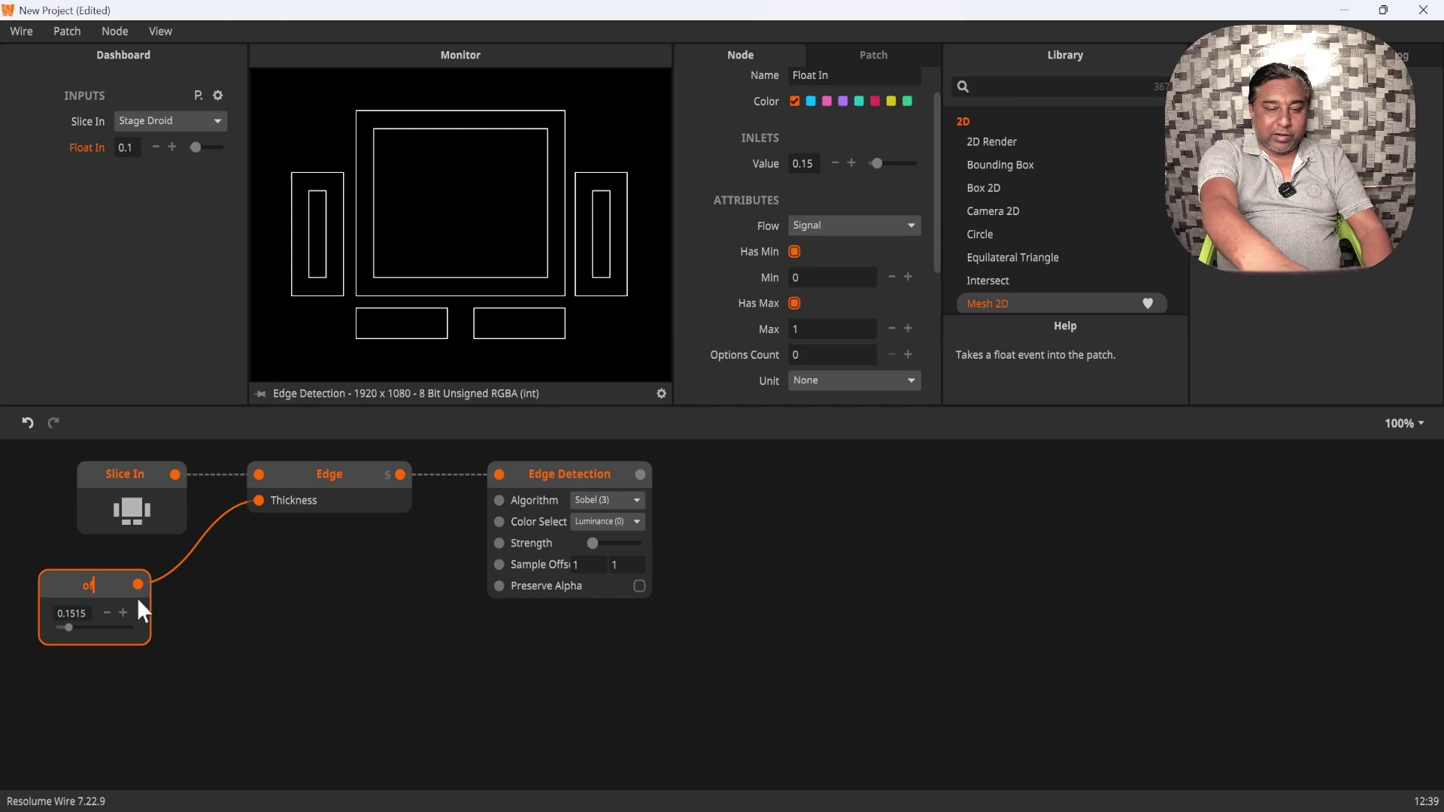
{"action": "type", "text": "fset"}
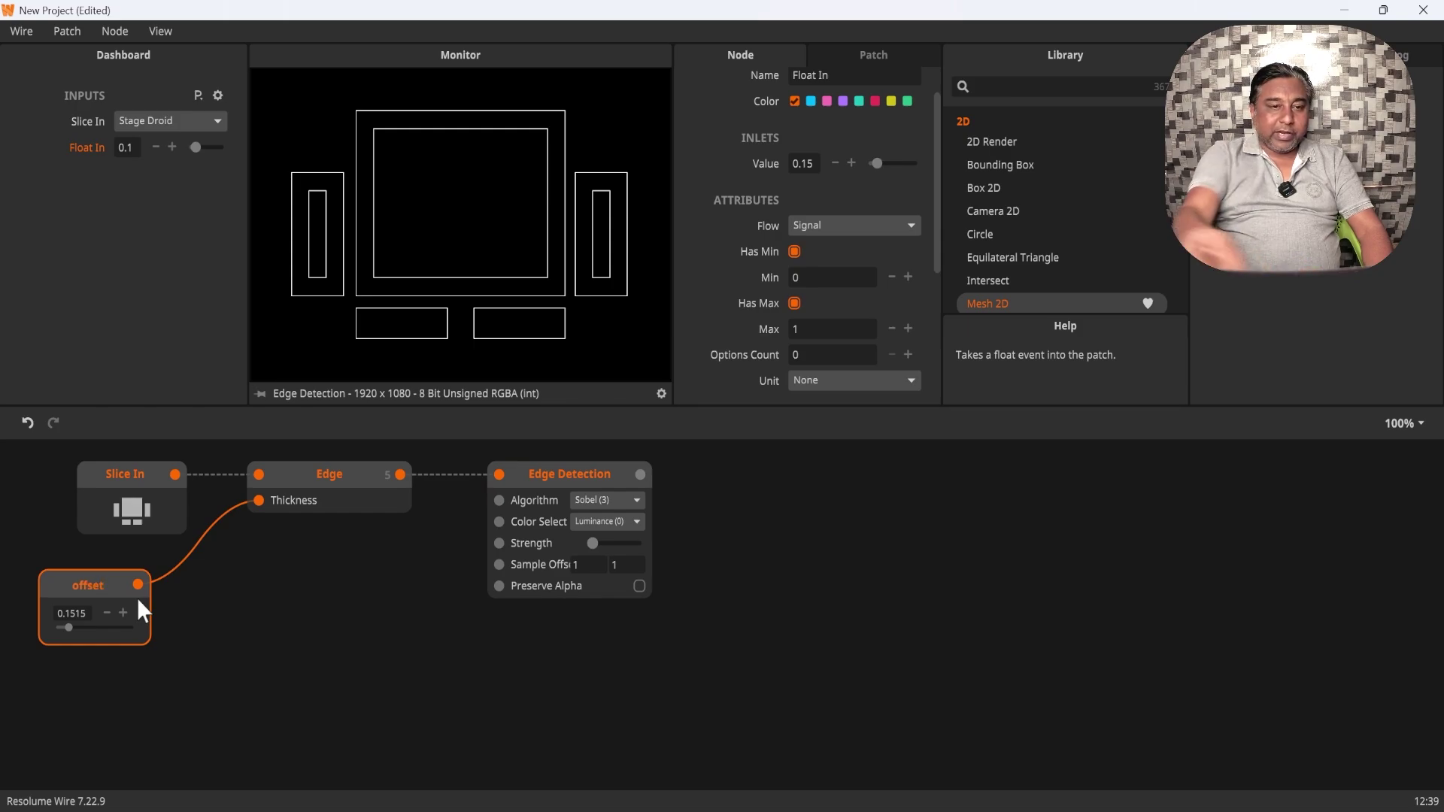
{"action": "left_click", "coordinate": [186, 594]}
{"action": "left_click", "coordinate": [84, 592]}
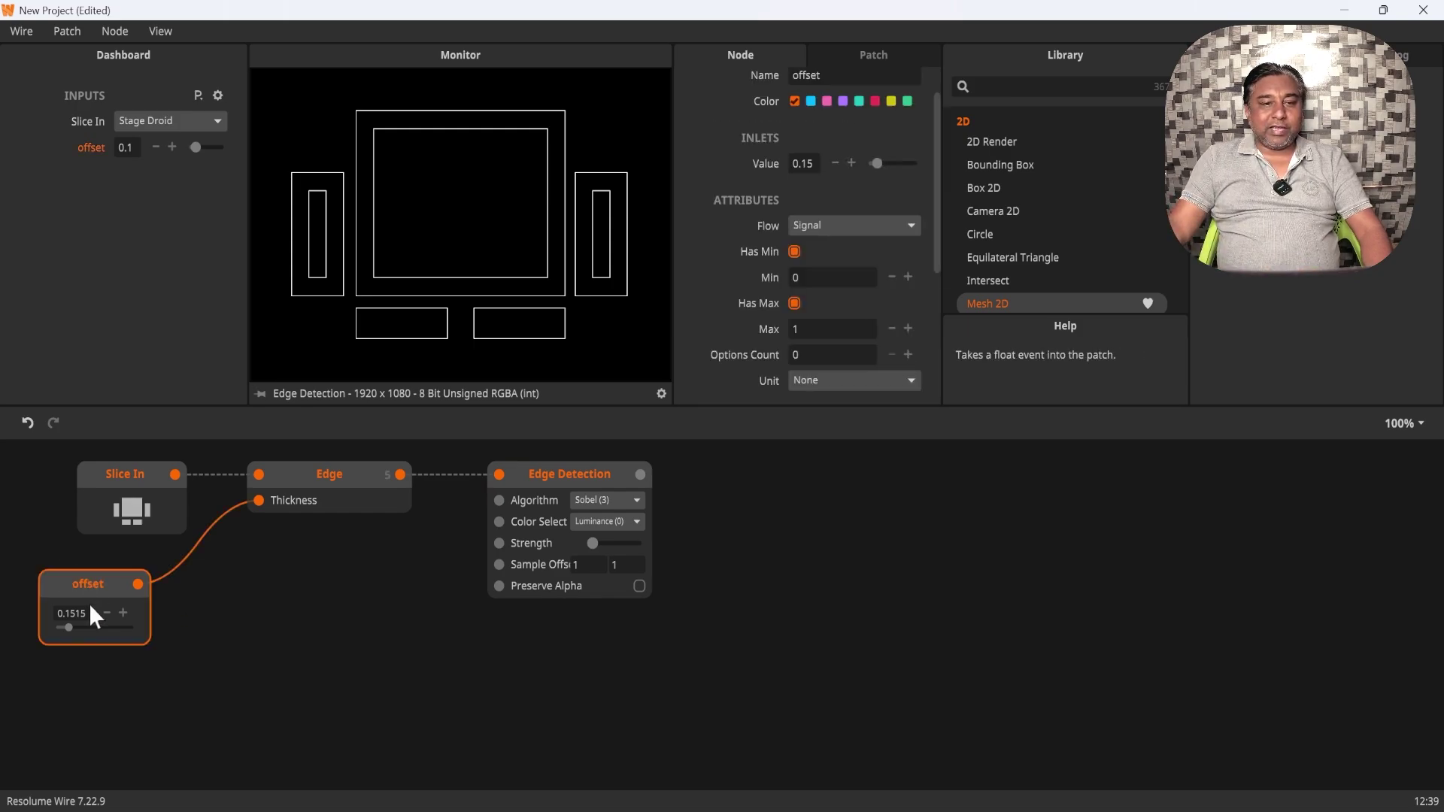
{"action": "left_click_drag", "start_coordinate": [72, 626], "coordinate": [65, 625]}
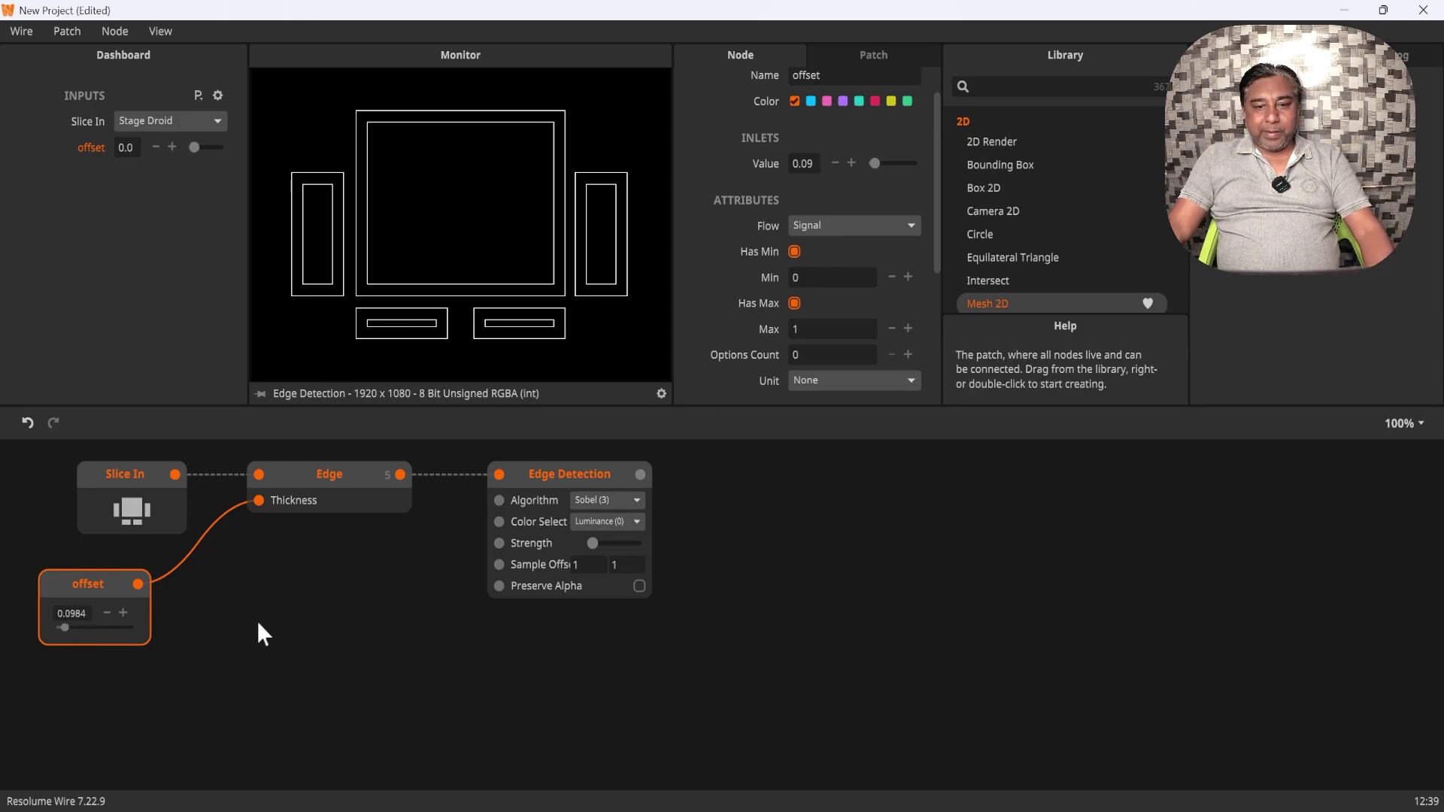
- Set the Edge Detection node's Strength to 100 and enable High Quality for it
{"action": "left_click_drag", "start_coordinate": [592, 543], "coordinate": [686, 538]}
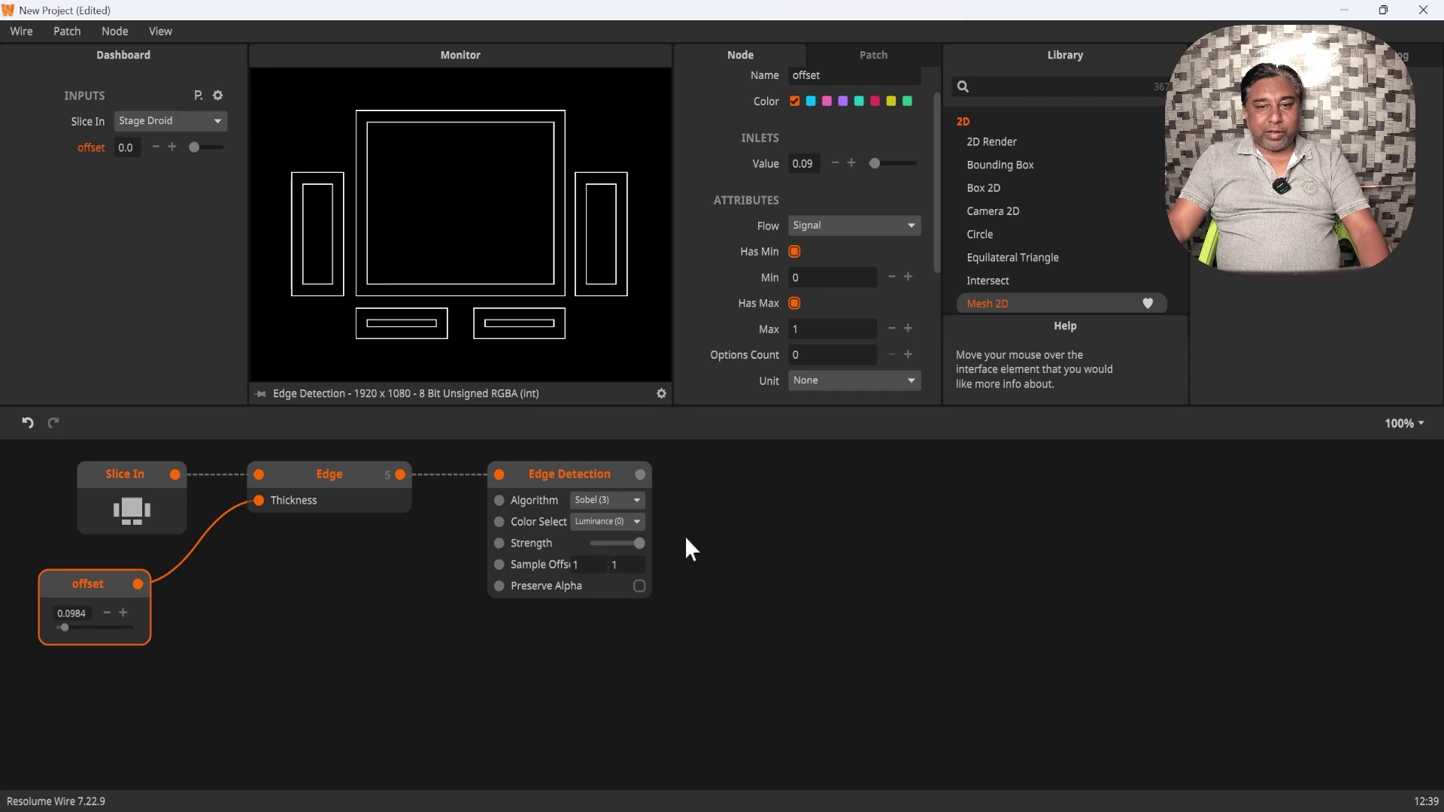
{"action": "left_click", "coordinate": [571, 471]}
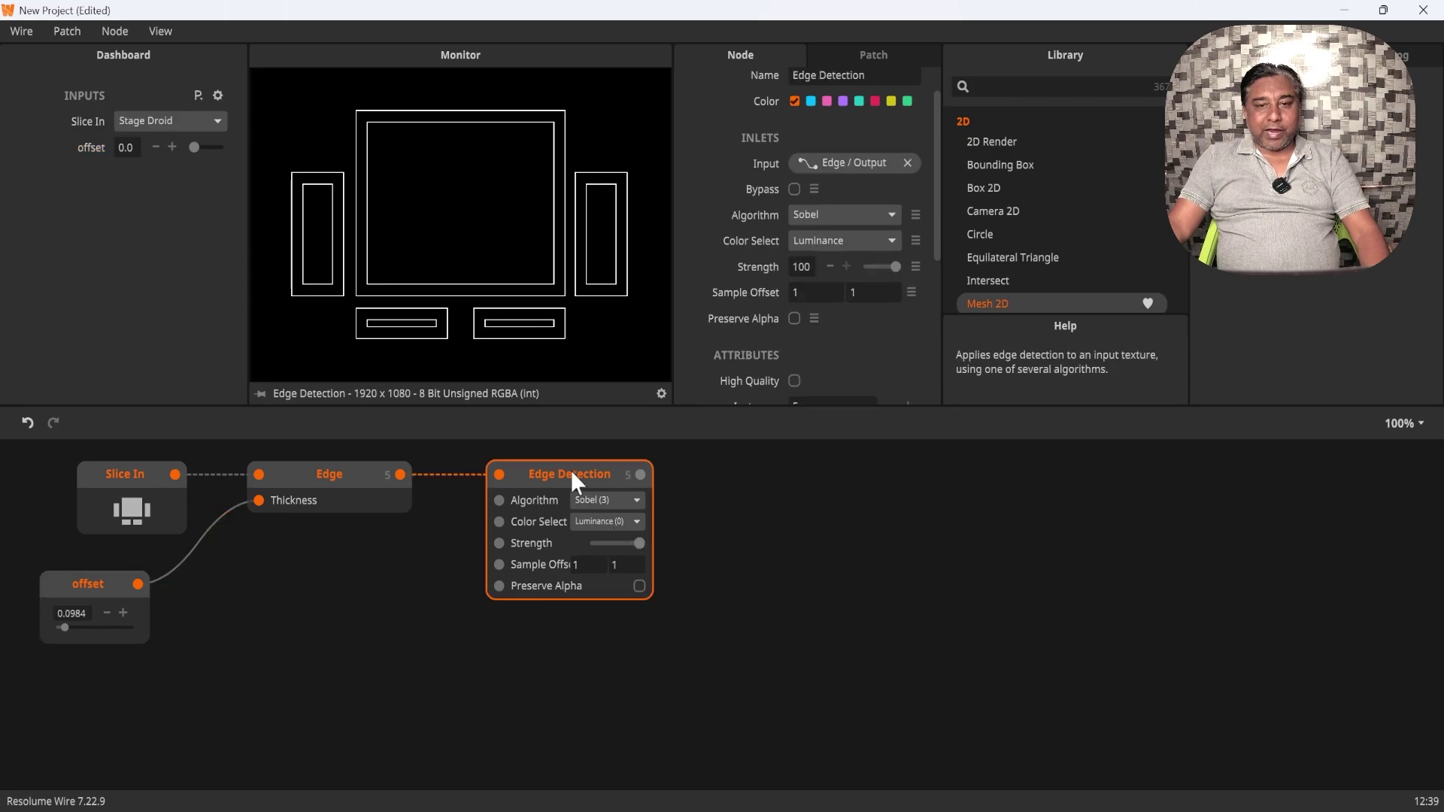
{"action": "left_click", "coordinate": [794, 381]}
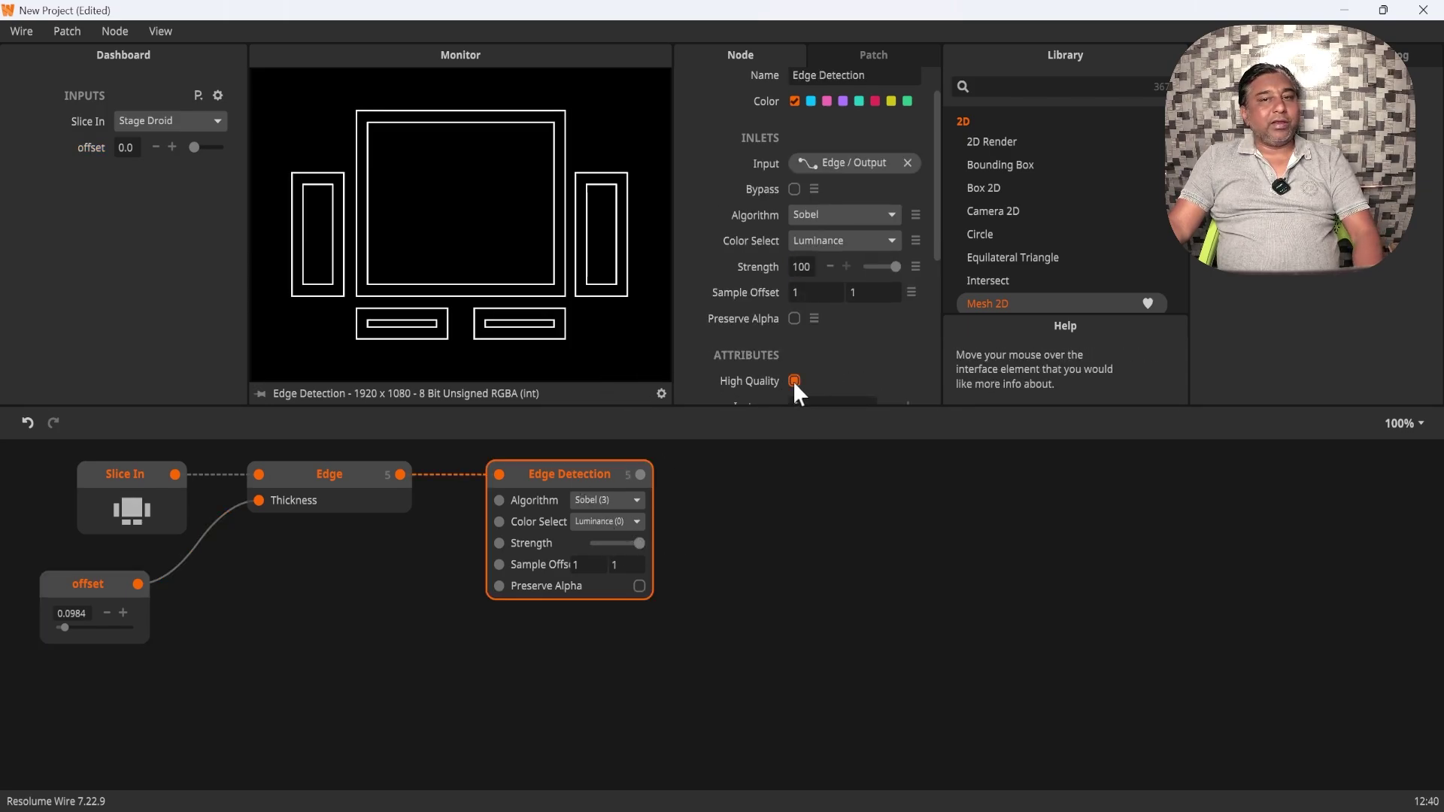
{"action": "scroll", "coordinate": [932, 233], "scroll_direction": "down", "scroll_amount": 3}
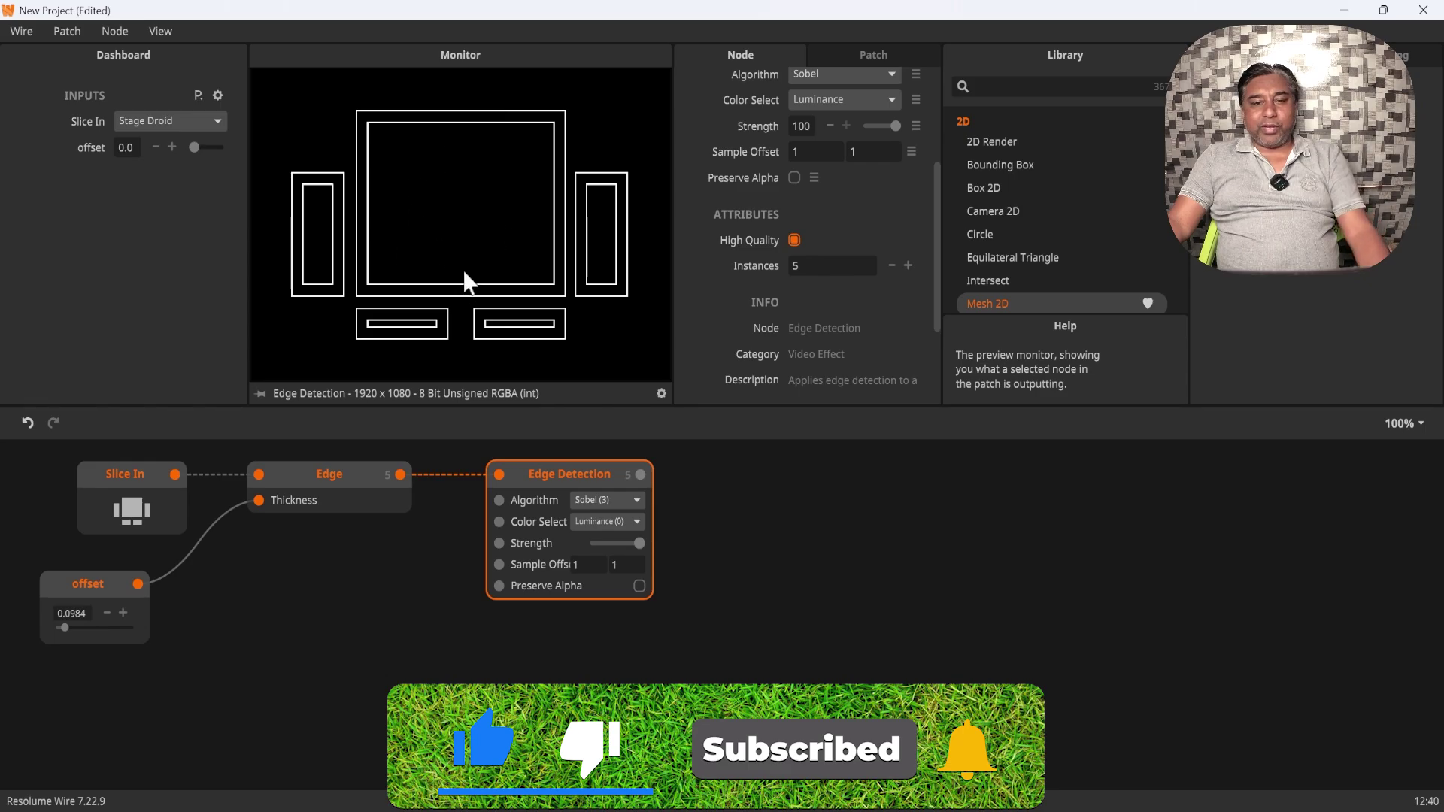
- Add a second Float In node below the Edge node and connect it to Edge Detection's Sample Offset
{"action": "double_click", "coordinate": [282, 638]}
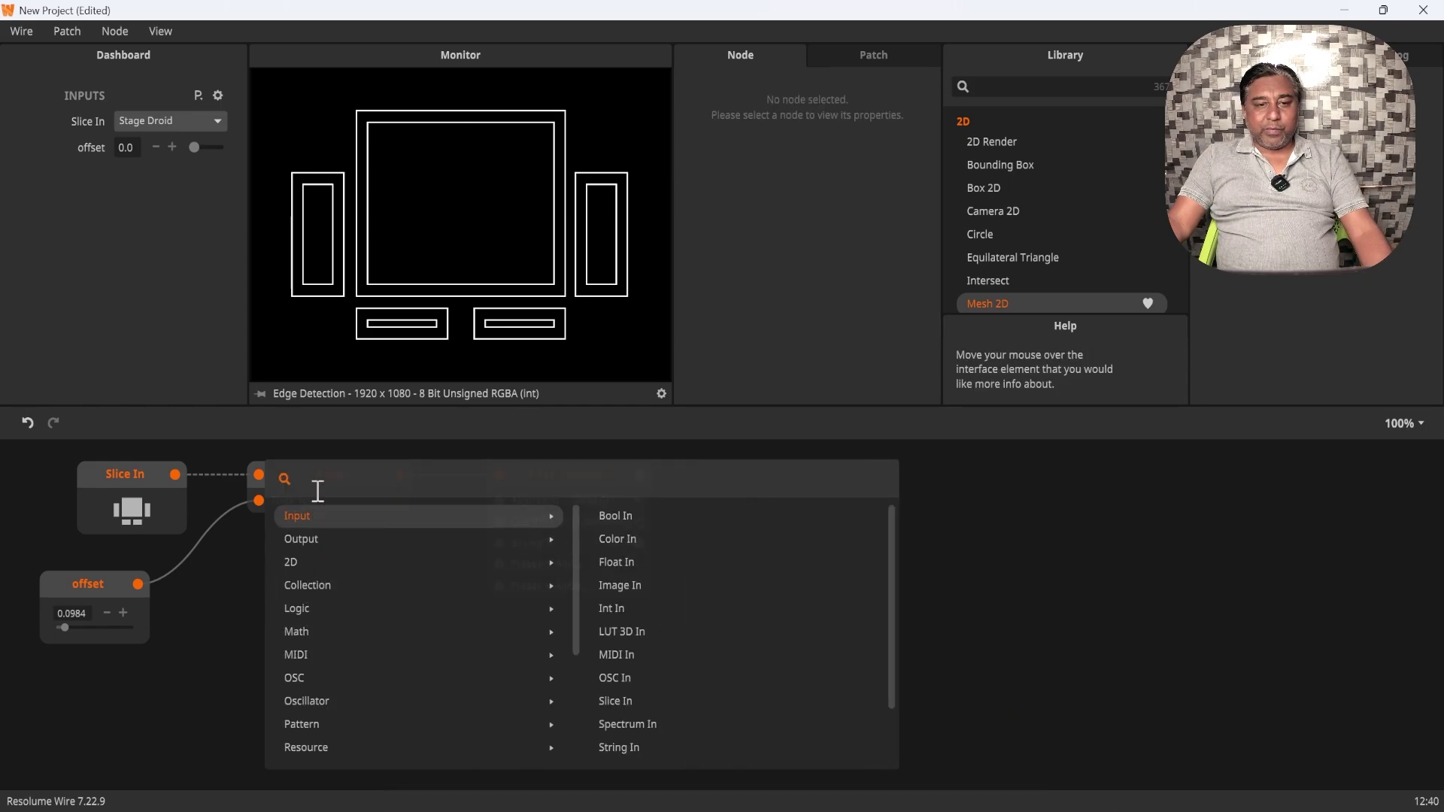
{"action": "type", "text": "float"}
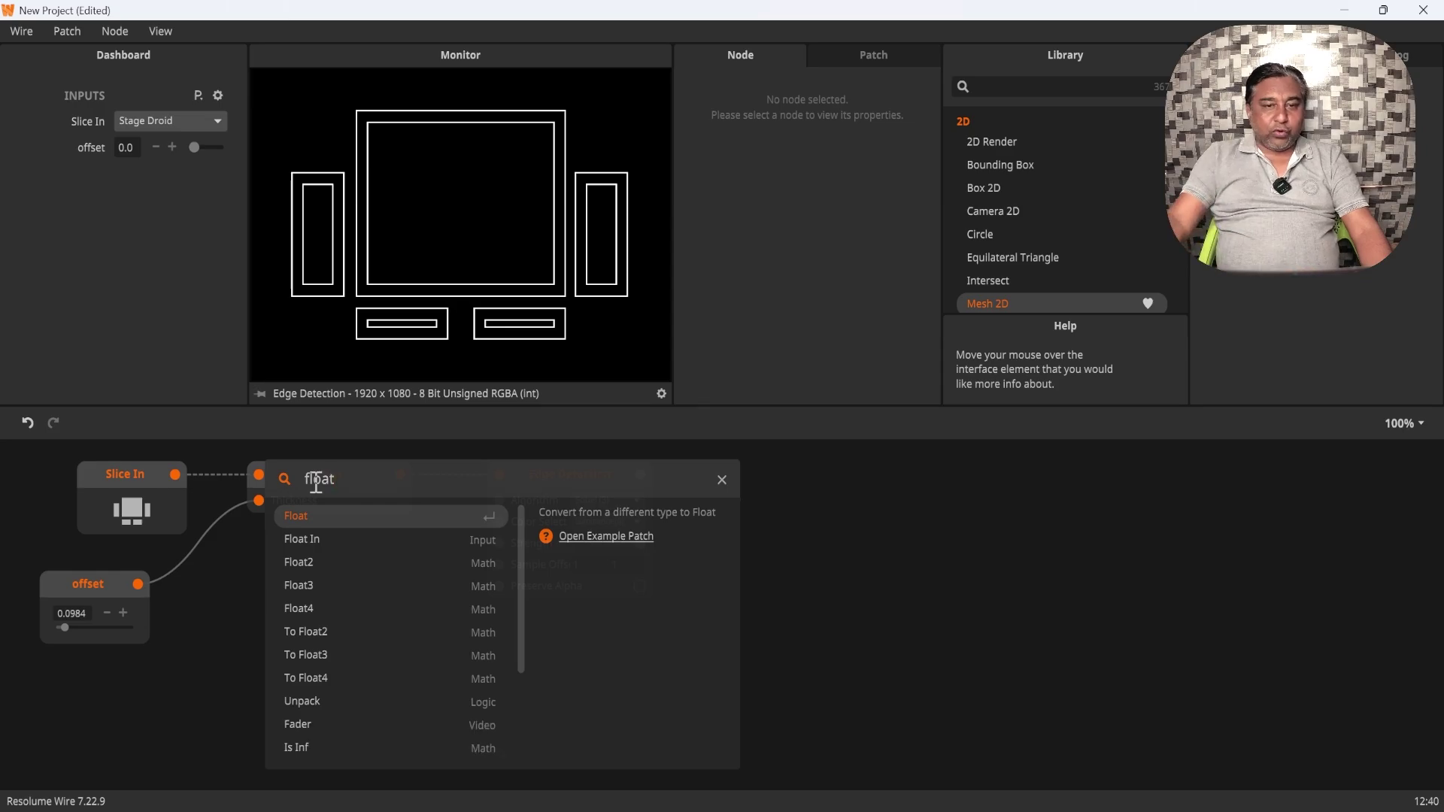
{"action": "left_click", "coordinate": [355, 539]}
{"action": "left_click_drag", "start_coordinate": [326, 638], "coordinate": [298, 584]}
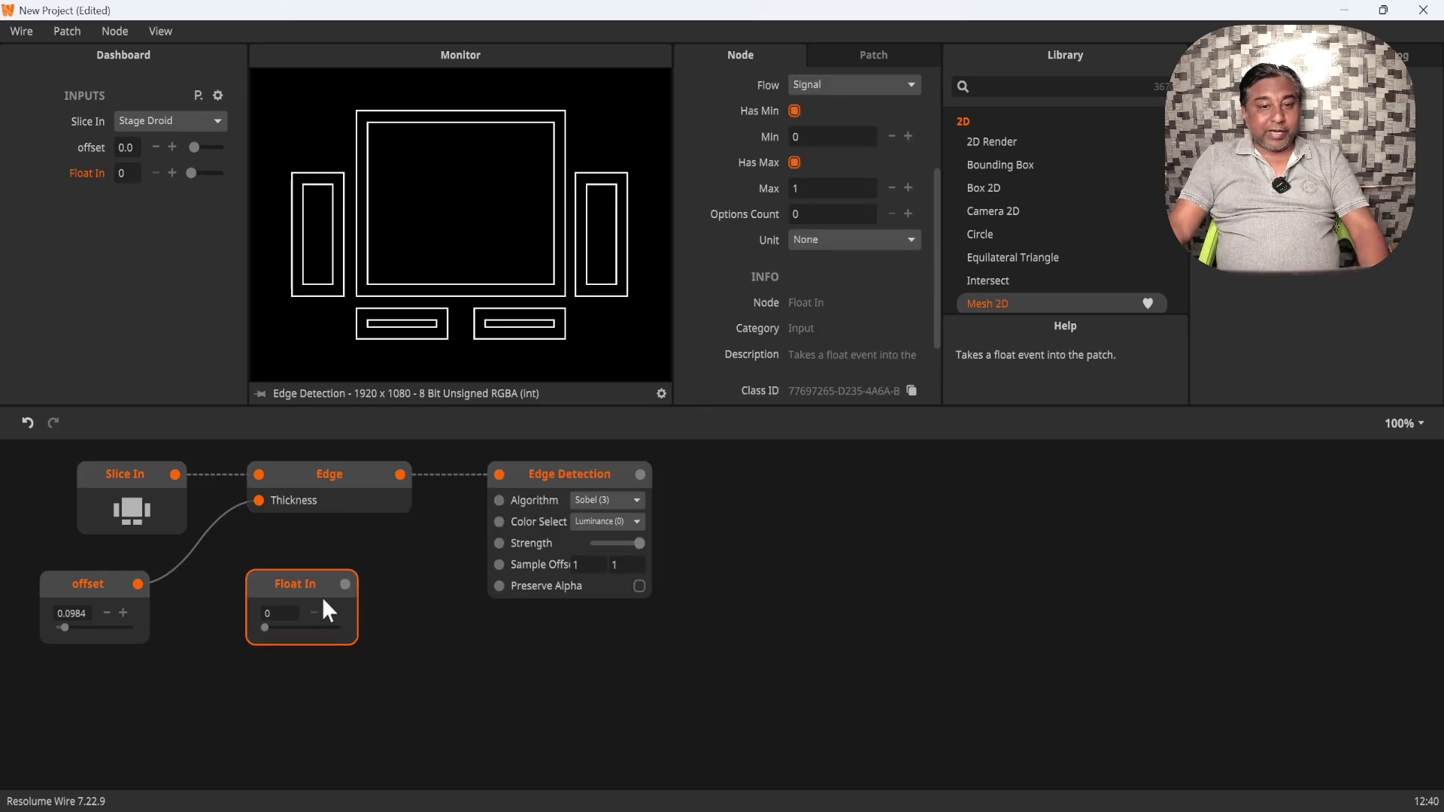
{"action": "left_click_drag", "start_coordinate": [345, 585], "coordinate": [502, 570]}
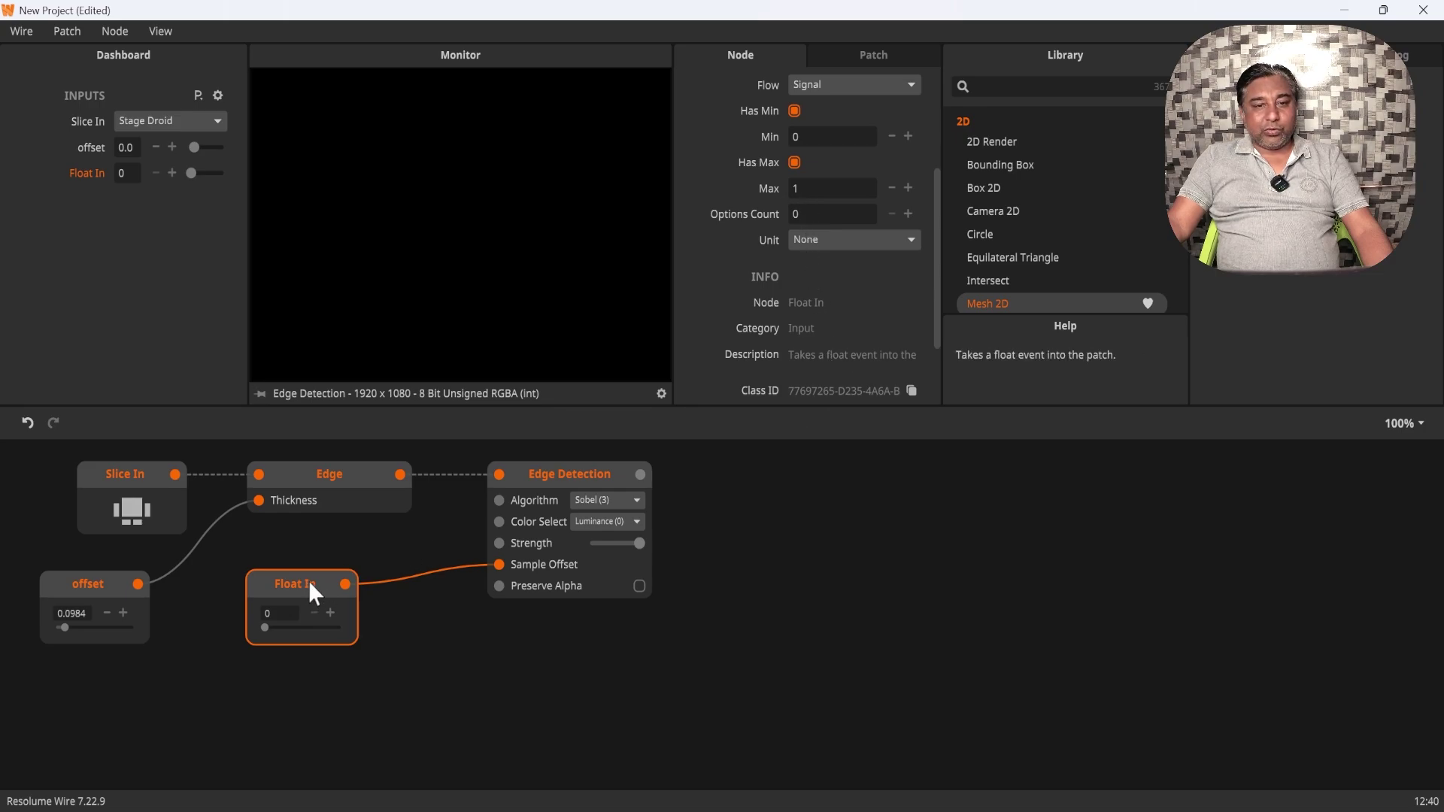
{"action": "left_click", "coordinate": [805, 217]}
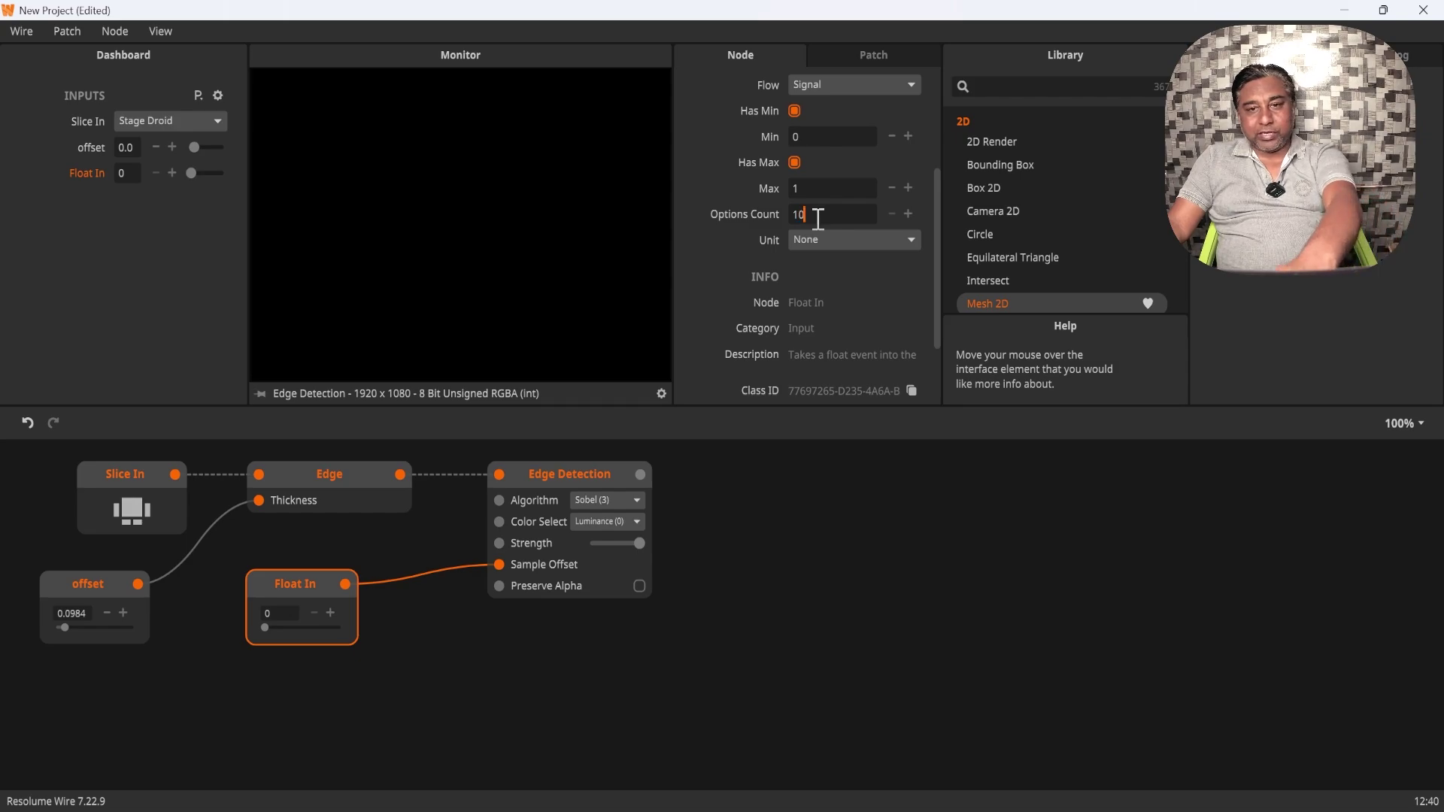
{"action": "type", "text": "10"}
{"action": "key", "text": "Return"}
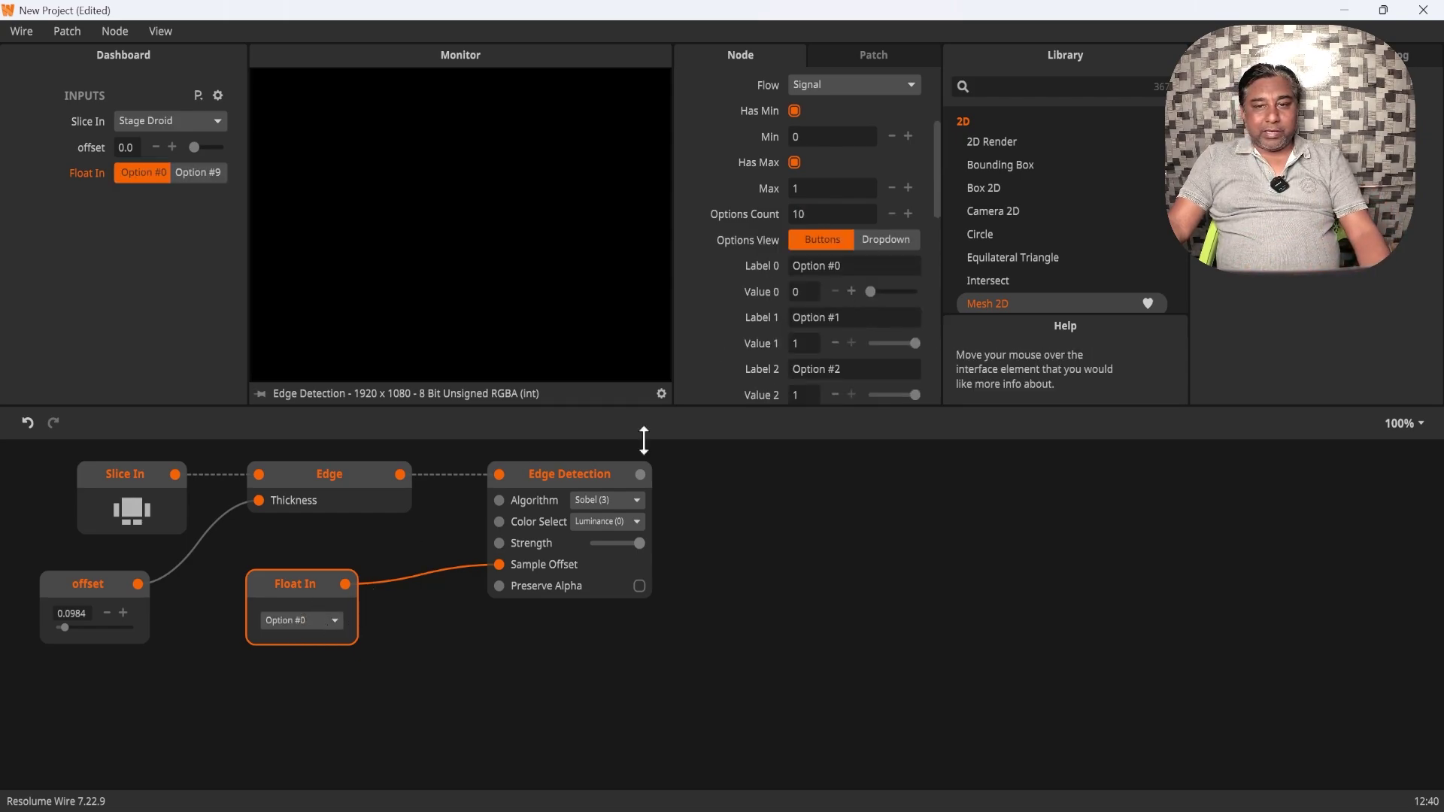
{"action": "left_click", "coordinate": [812, 216]}
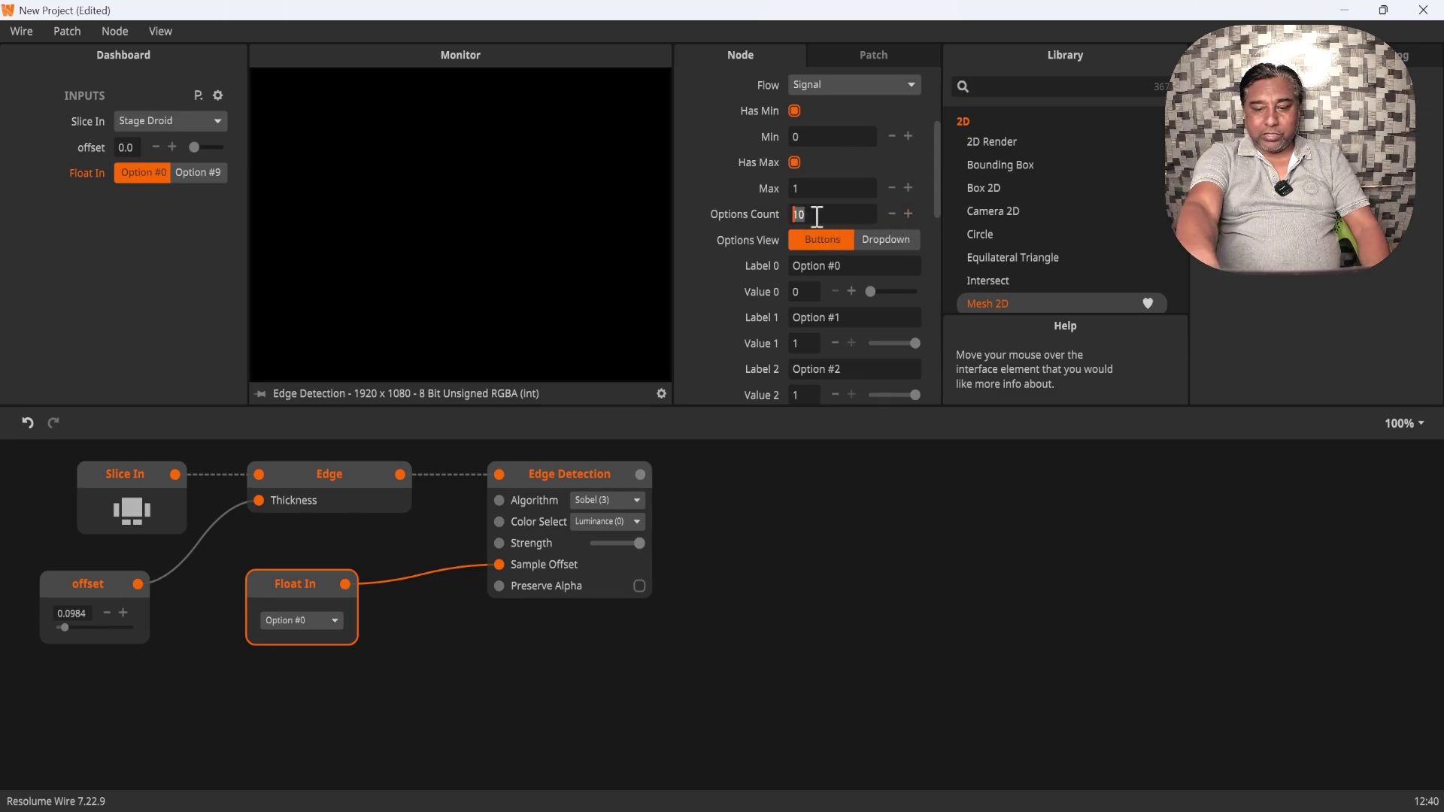
{"action": "type", "text": "0"}
{"action": "key", "text": "Return"}
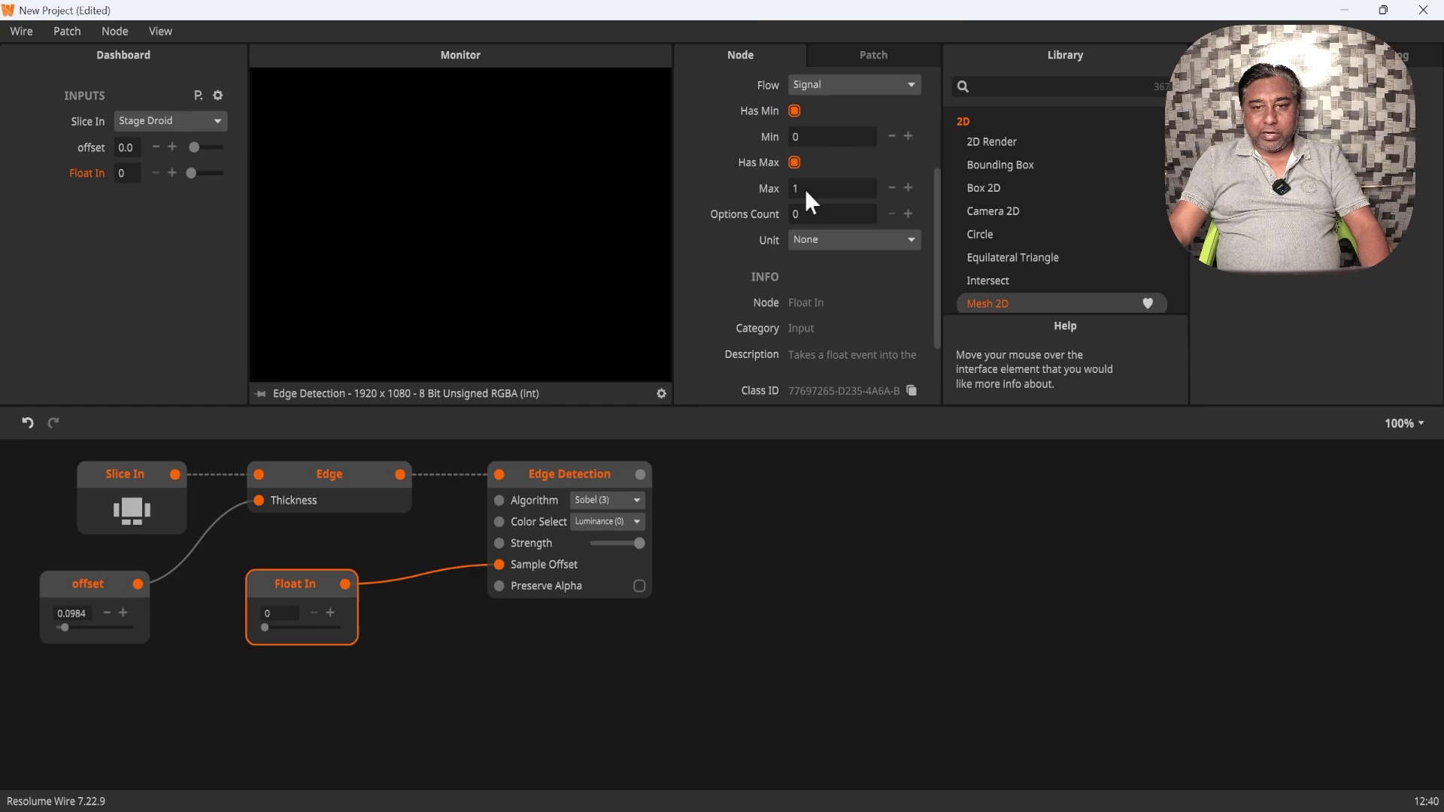
- Set the new Float In node's maximum to 10 and its value to about 6.4, with Edge Detection selected for preview
{"action": "left_click", "coordinate": [805, 188]}
{"action": "type", "text": "10"}
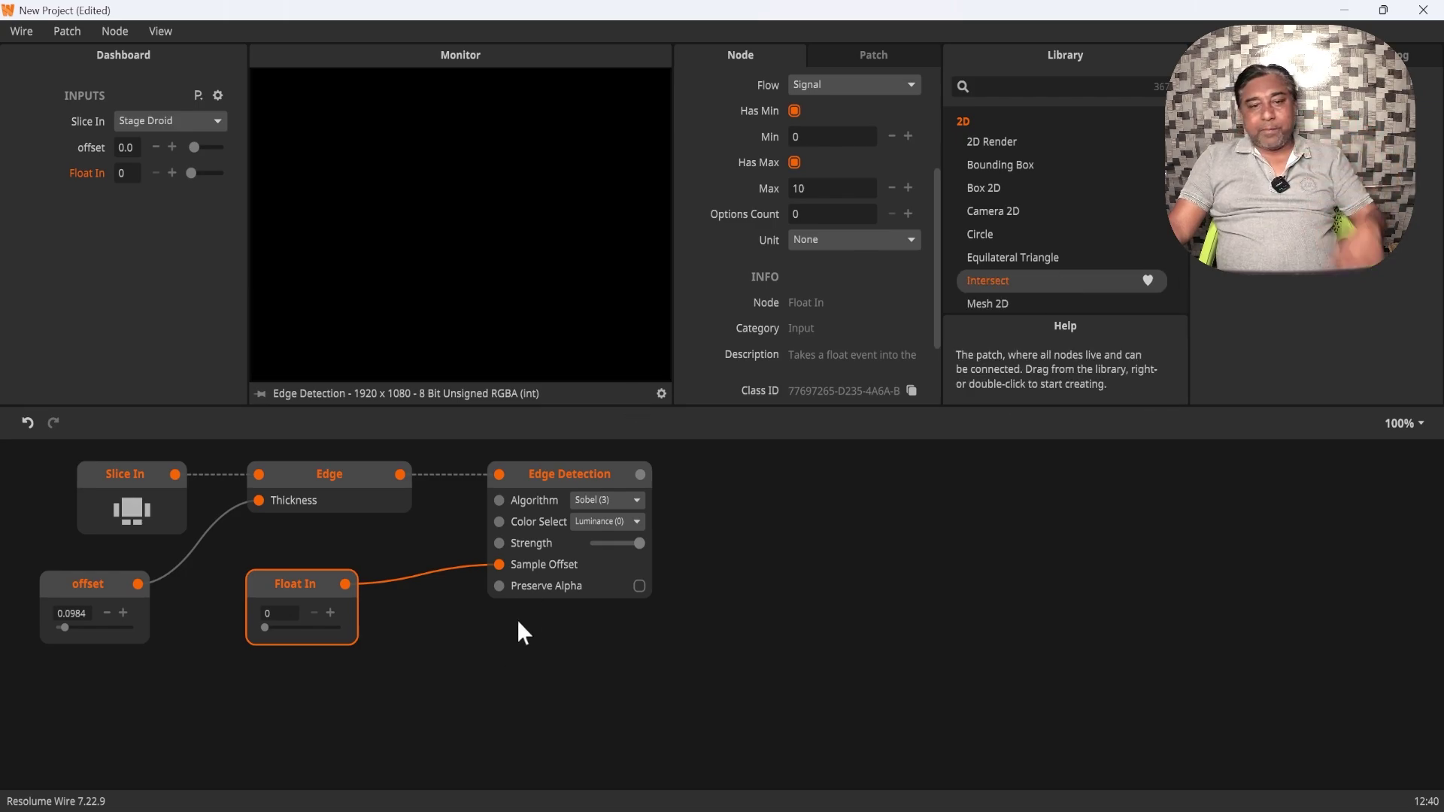
{"action": "left_click", "coordinate": [546, 473]}
{"action": "left_click_drag", "start_coordinate": [265, 626], "coordinate": [311, 629]}
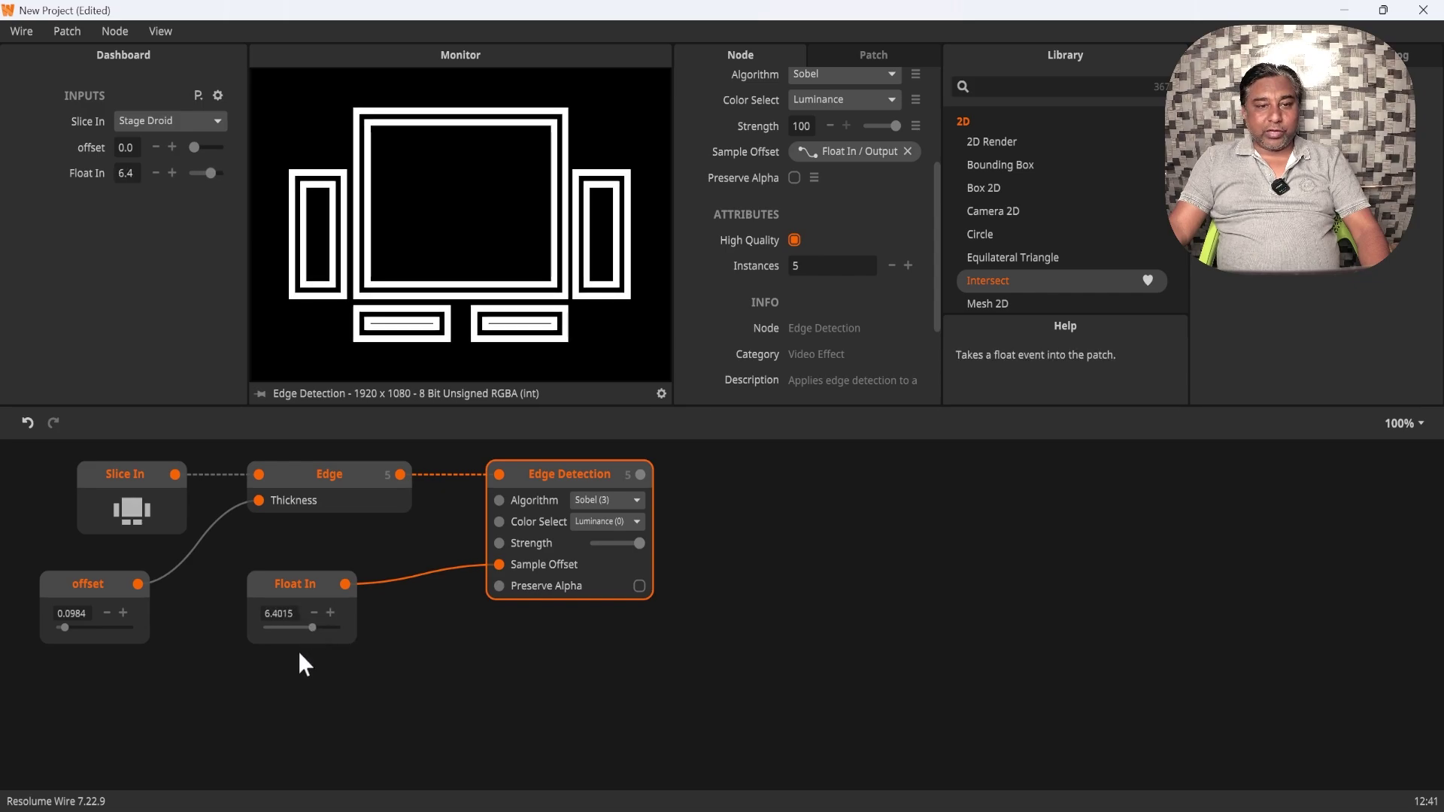
- Adjust the offset node to about 0.129 and the Float In node feeding Sample Offset to about 3.37
{"action": "left_click_drag", "start_coordinate": [69, 625], "coordinate": [66, 630]}
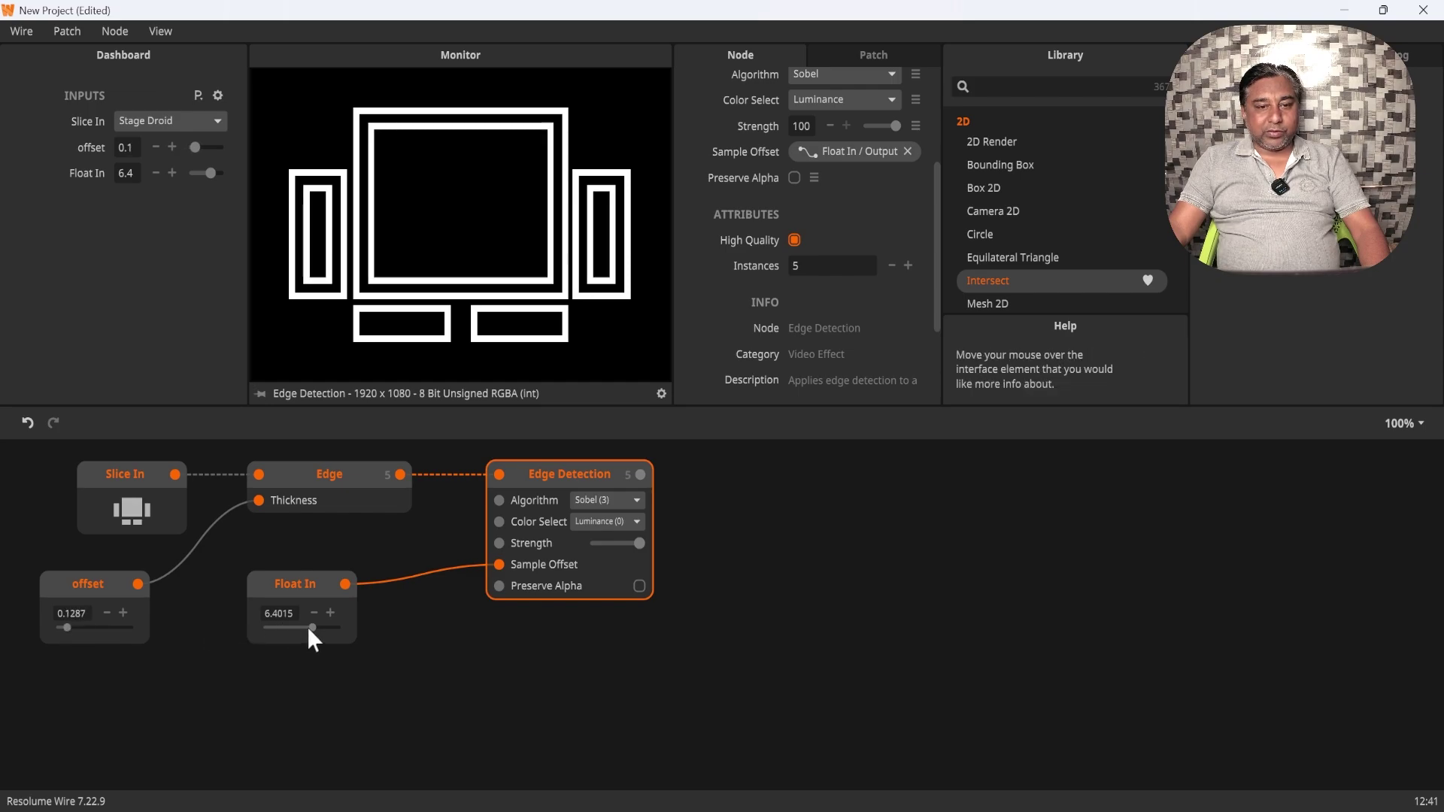
{"action": "left_click_drag", "start_coordinate": [309, 629], "coordinate": [290, 628]}
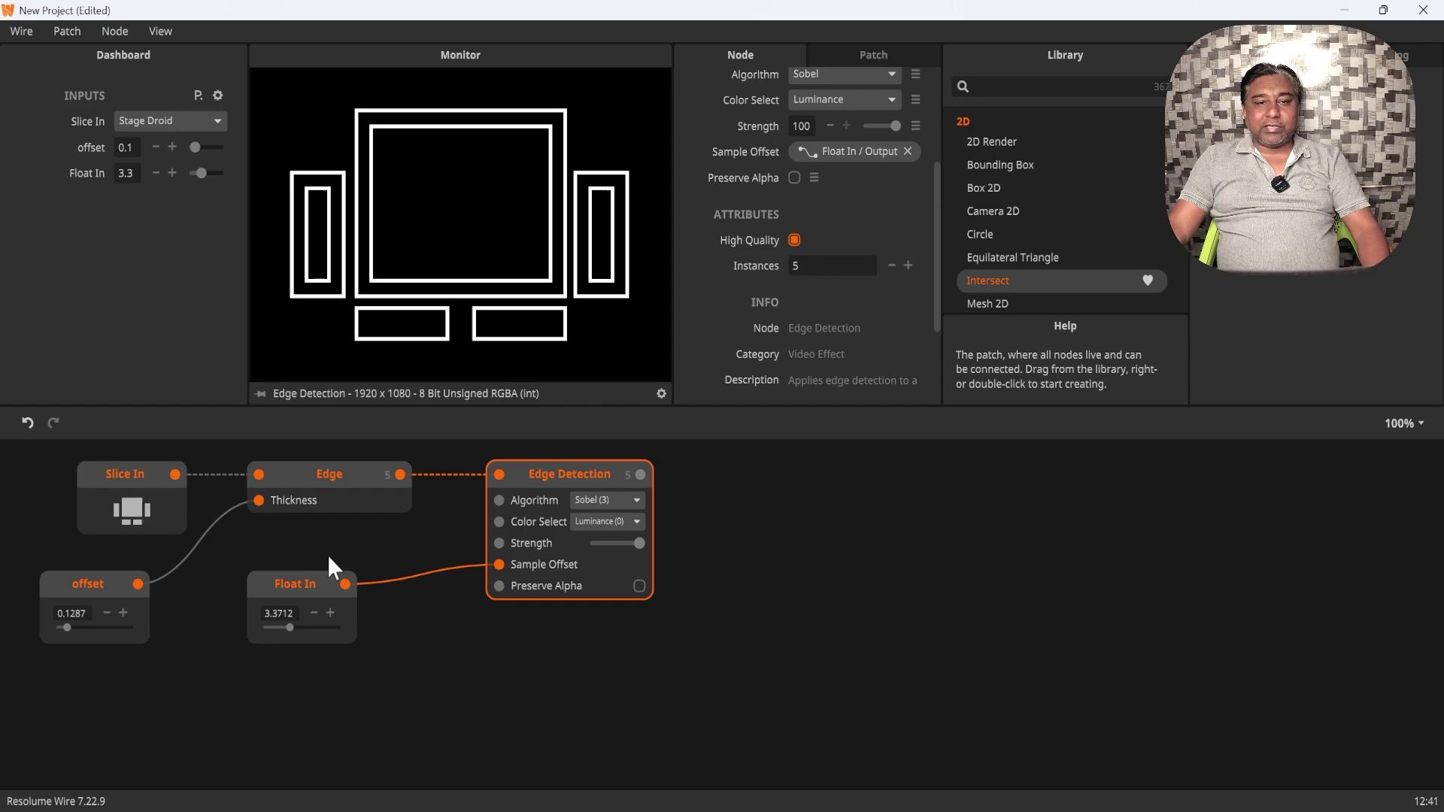
{"action": "left_click", "coordinate": [304, 580]}
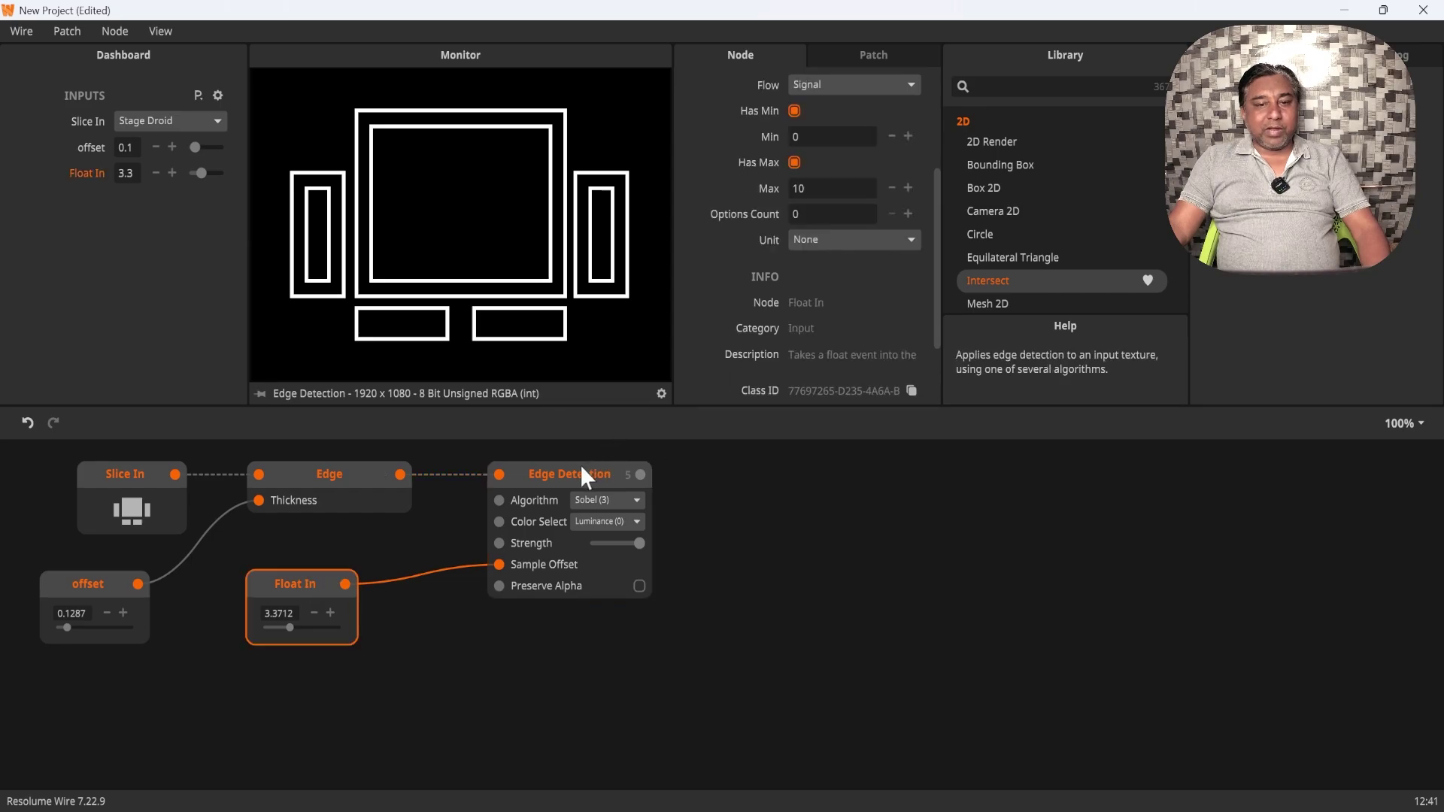
{"action": "key", "text": "Up"}
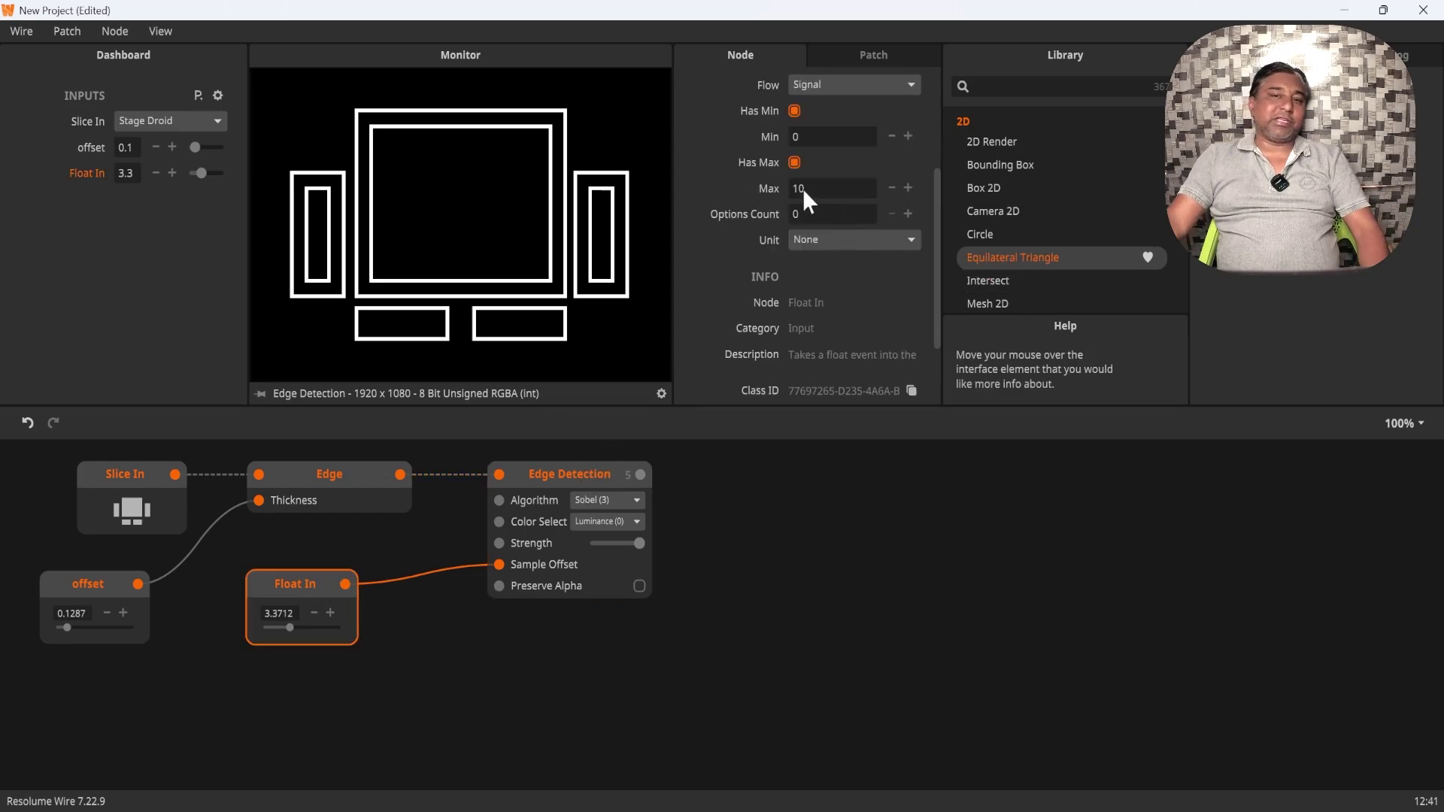
{"action": "left_click", "coordinate": [599, 471]}
- Add a Colorize node beside Edge Detection and connect the Edge Detection output to its input
{"action": "double_click", "coordinate": [764, 599]}
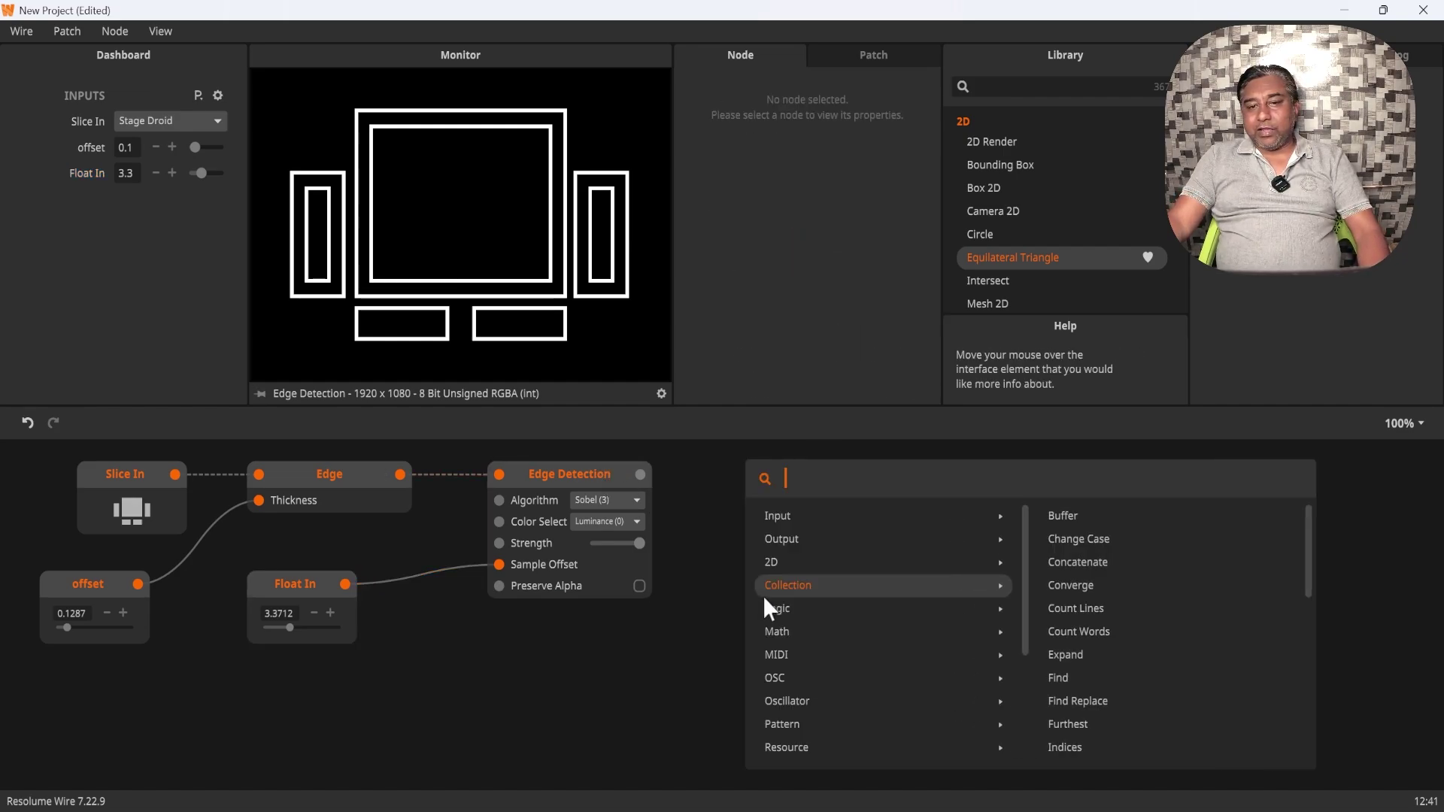
{"action": "type", "text": "color"}
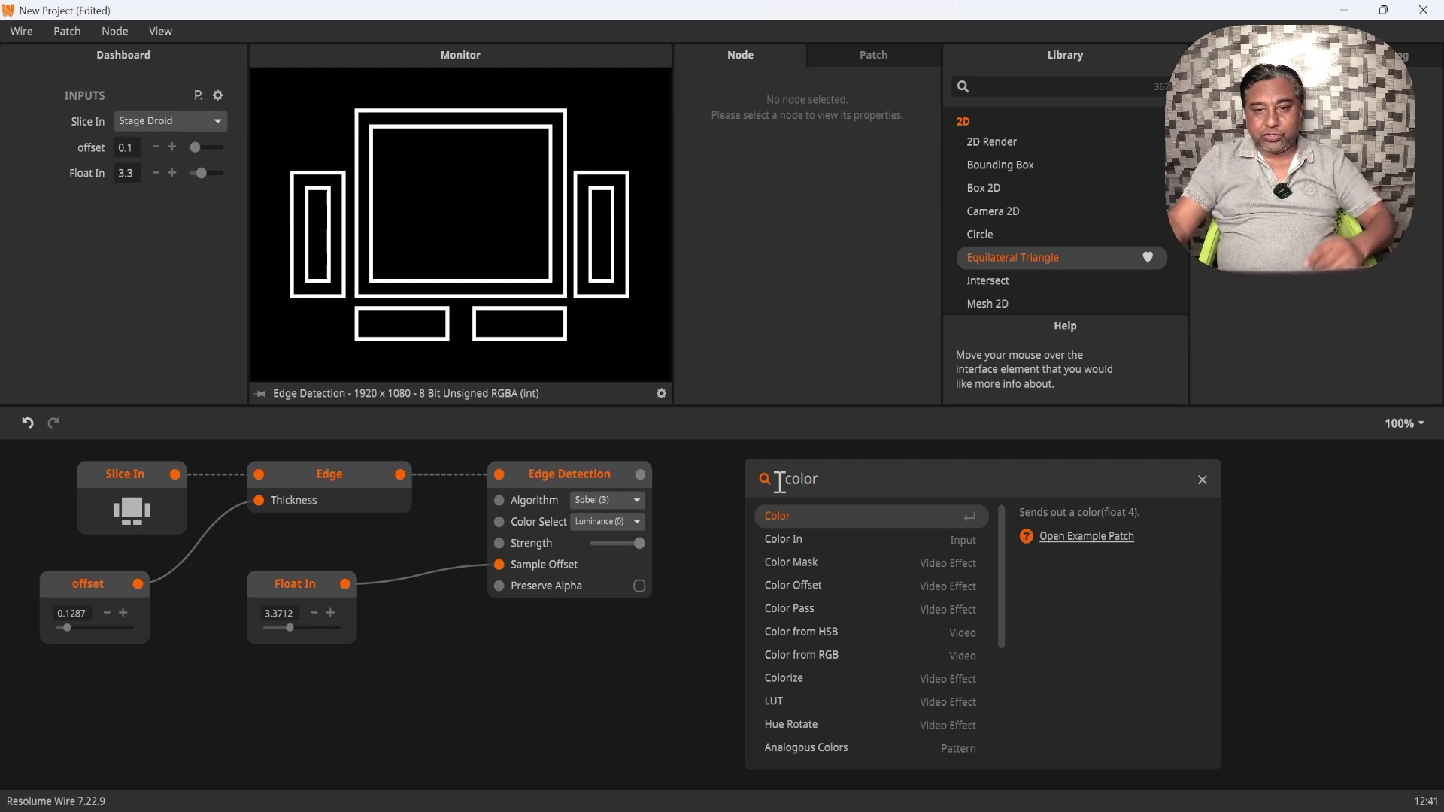
{"action": "left_click", "coordinate": [788, 677]}
{"action": "left_click_drag", "start_coordinate": [816, 597], "coordinate": [806, 474]}
{"action": "left_click_drag", "start_coordinate": [640, 479], "coordinate": [752, 476]}
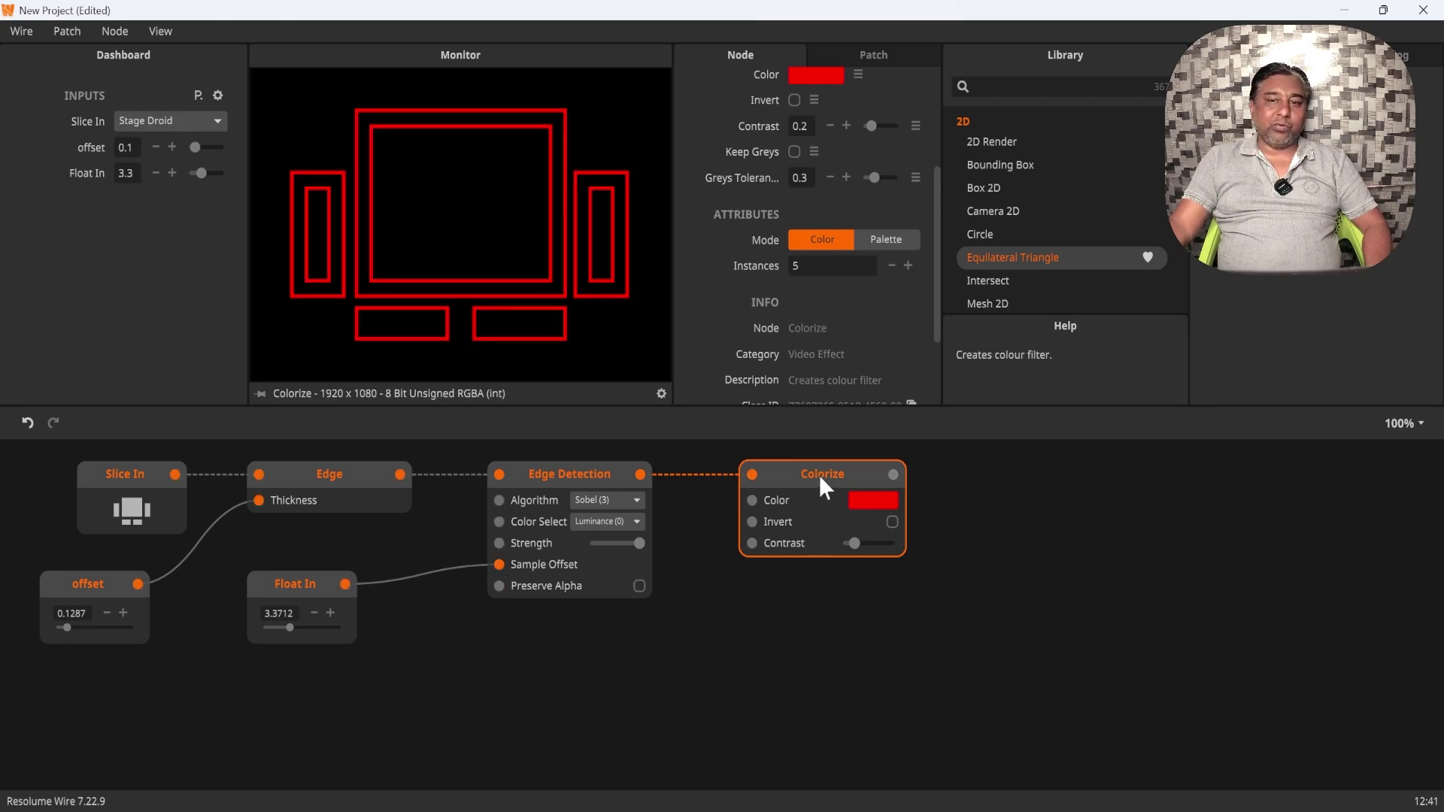
{"action": "left_click_drag", "start_coordinate": [817, 474], "coordinate": [832, 473]}
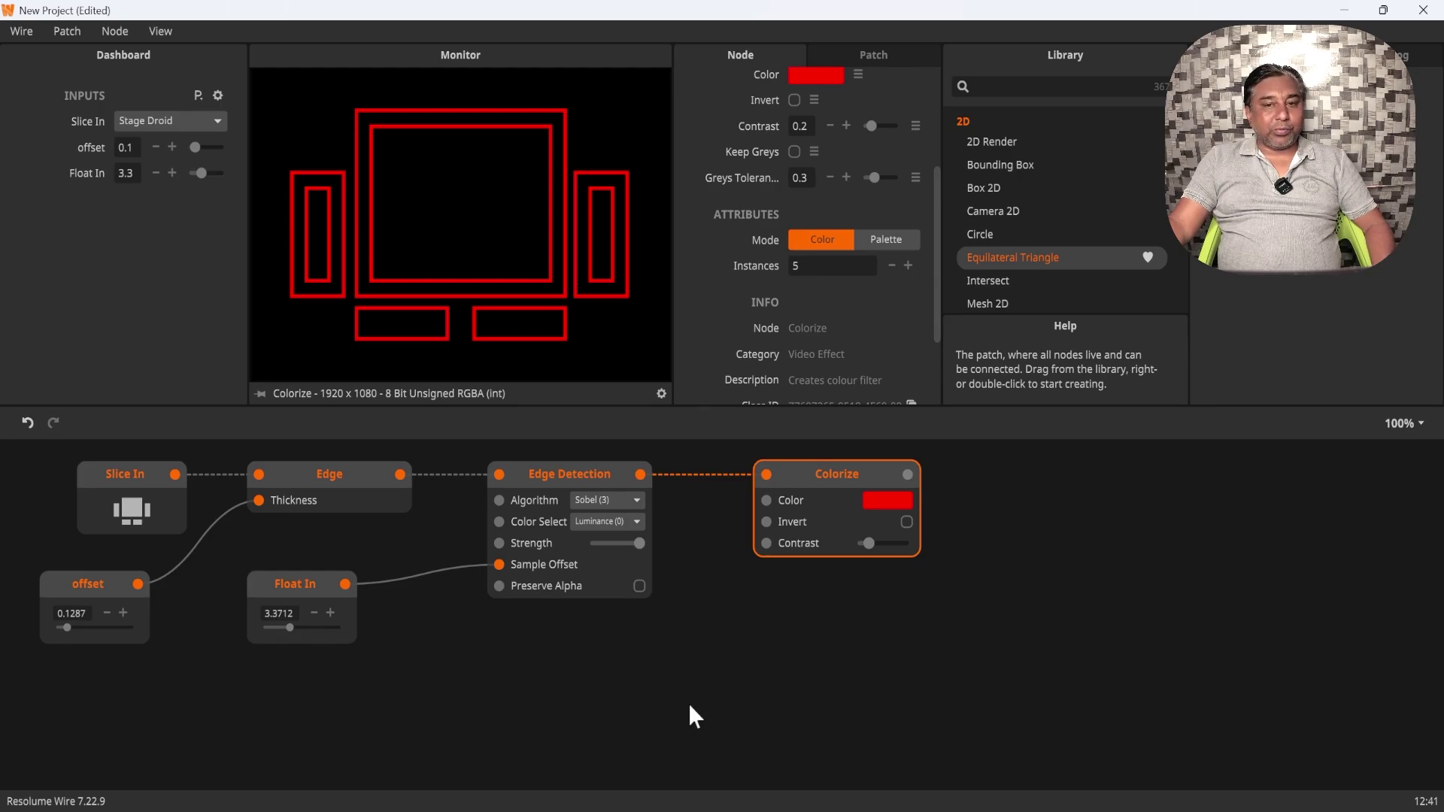
- Add a Color In node below the Colorize node and connect it to Colorize's Color inlet
{"action": "double_click", "coordinate": [674, 716]}
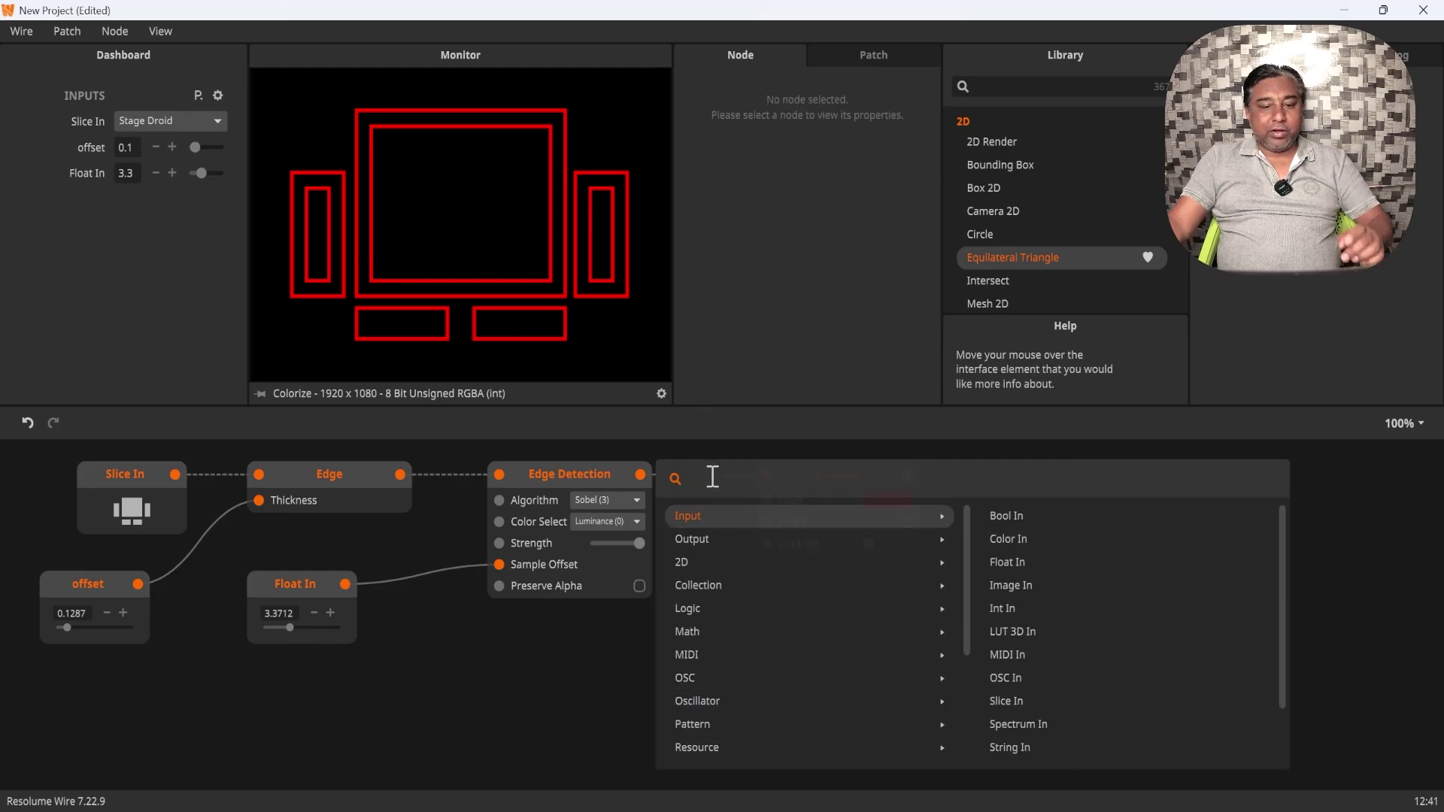
{"action": "type", "text": "color"}
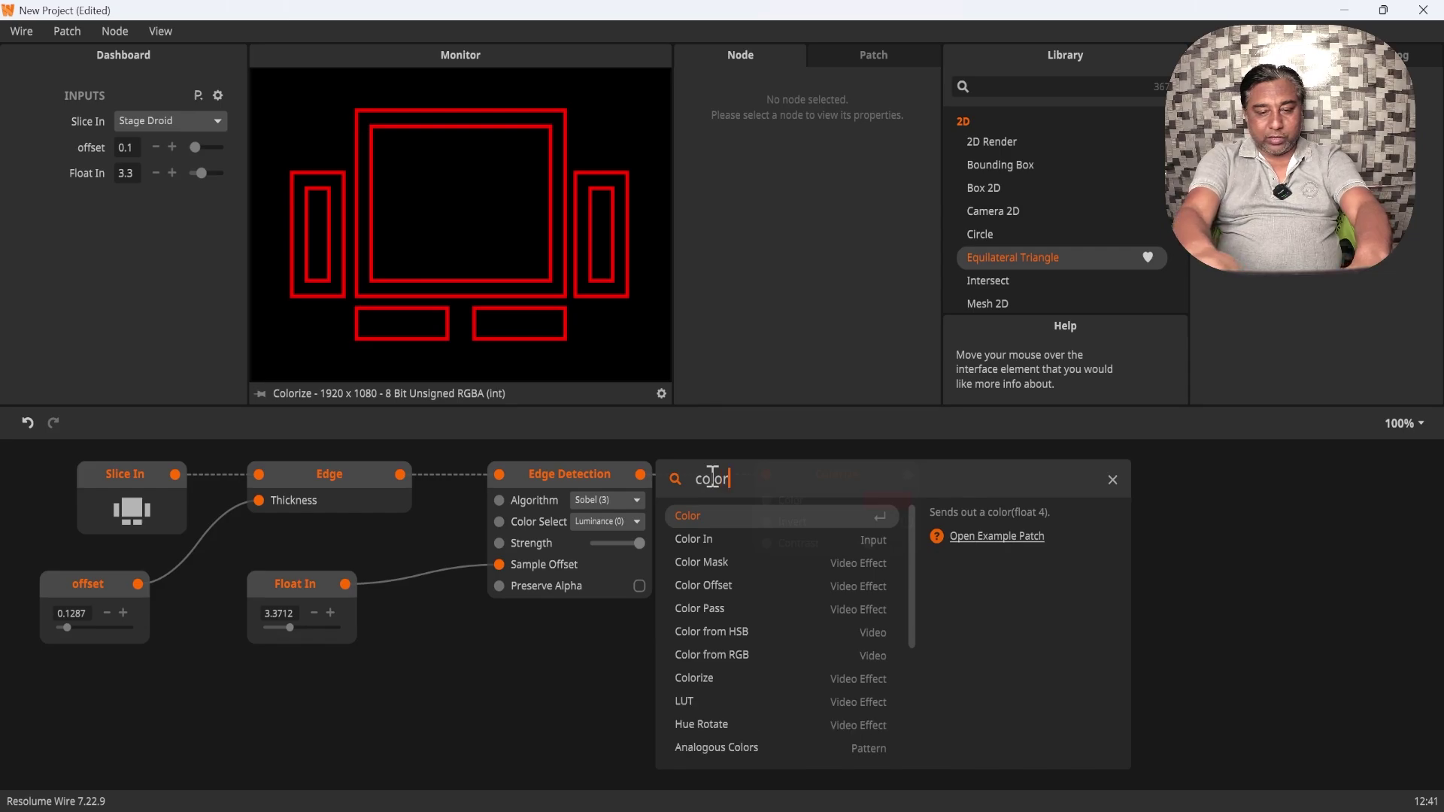
{"action": "left_click", "coordinate": [715, 536]}
{"action": "left_click_drag", "start_coordinate": [728, 720], "coordinate": [766, 501]}
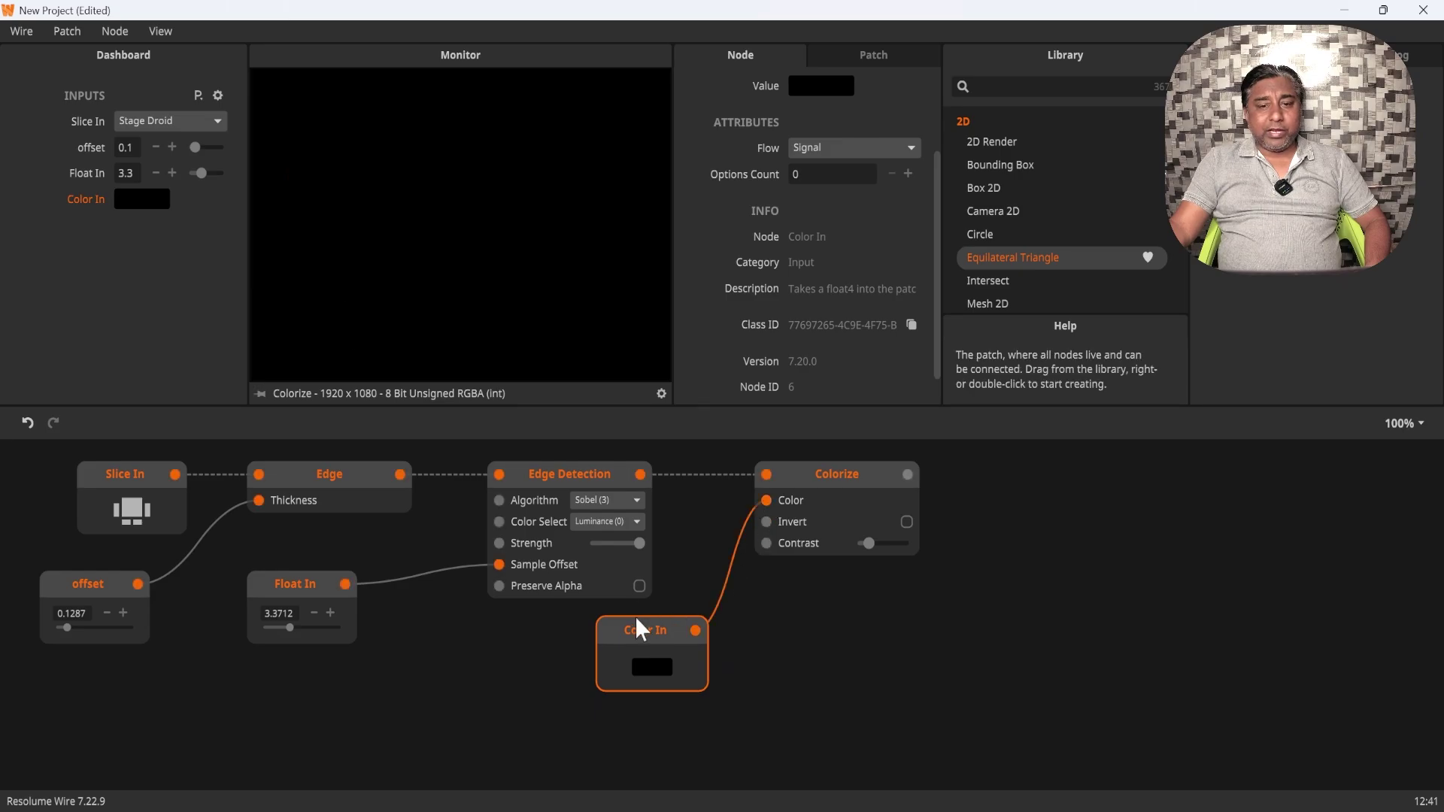
- Set the Color In colour to blue (270AFFFF), move its node slightly and select the Colorize node
{"action": "left_click", "coordinate": [147, 200]}
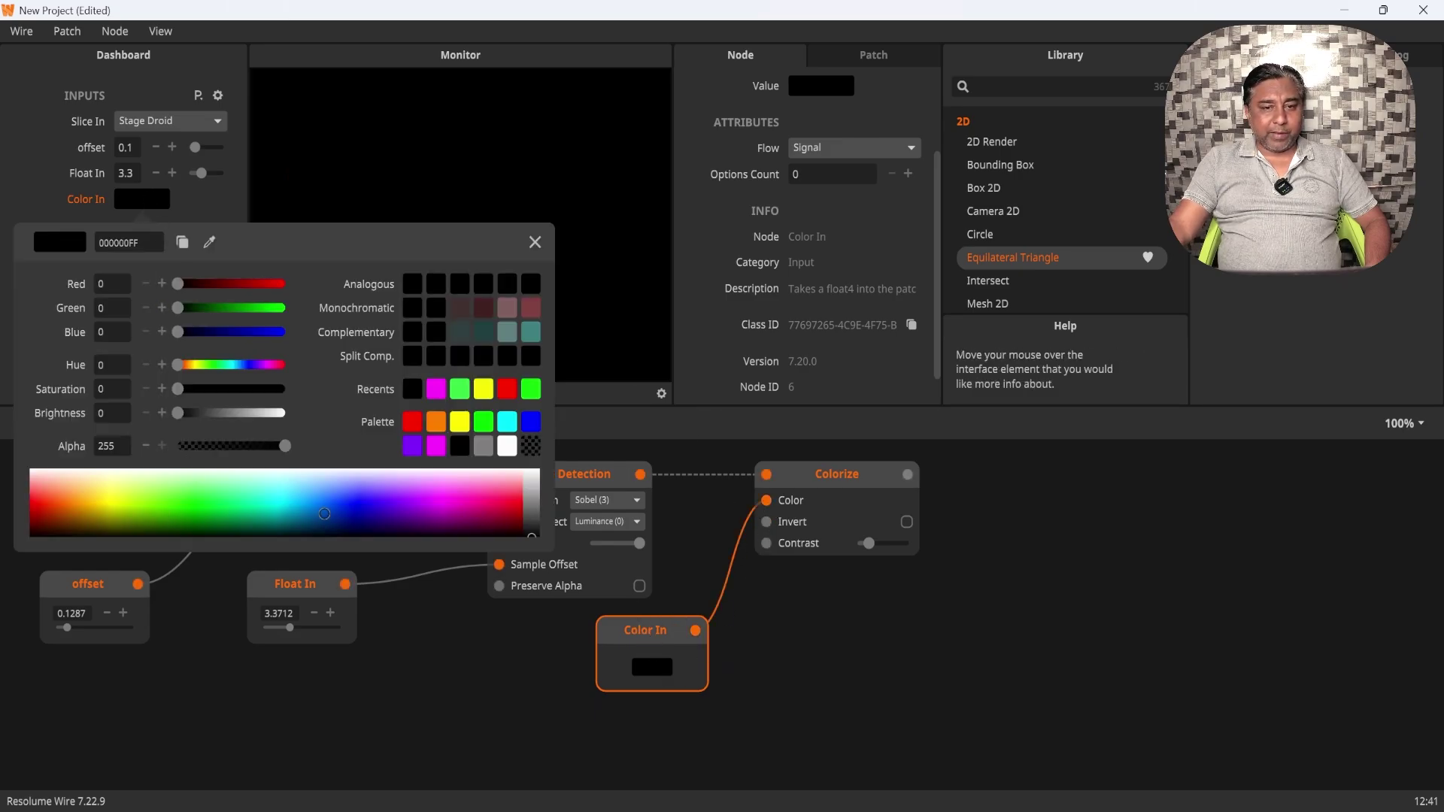
{"action": "left_click", "coordinate": [368, 503]}
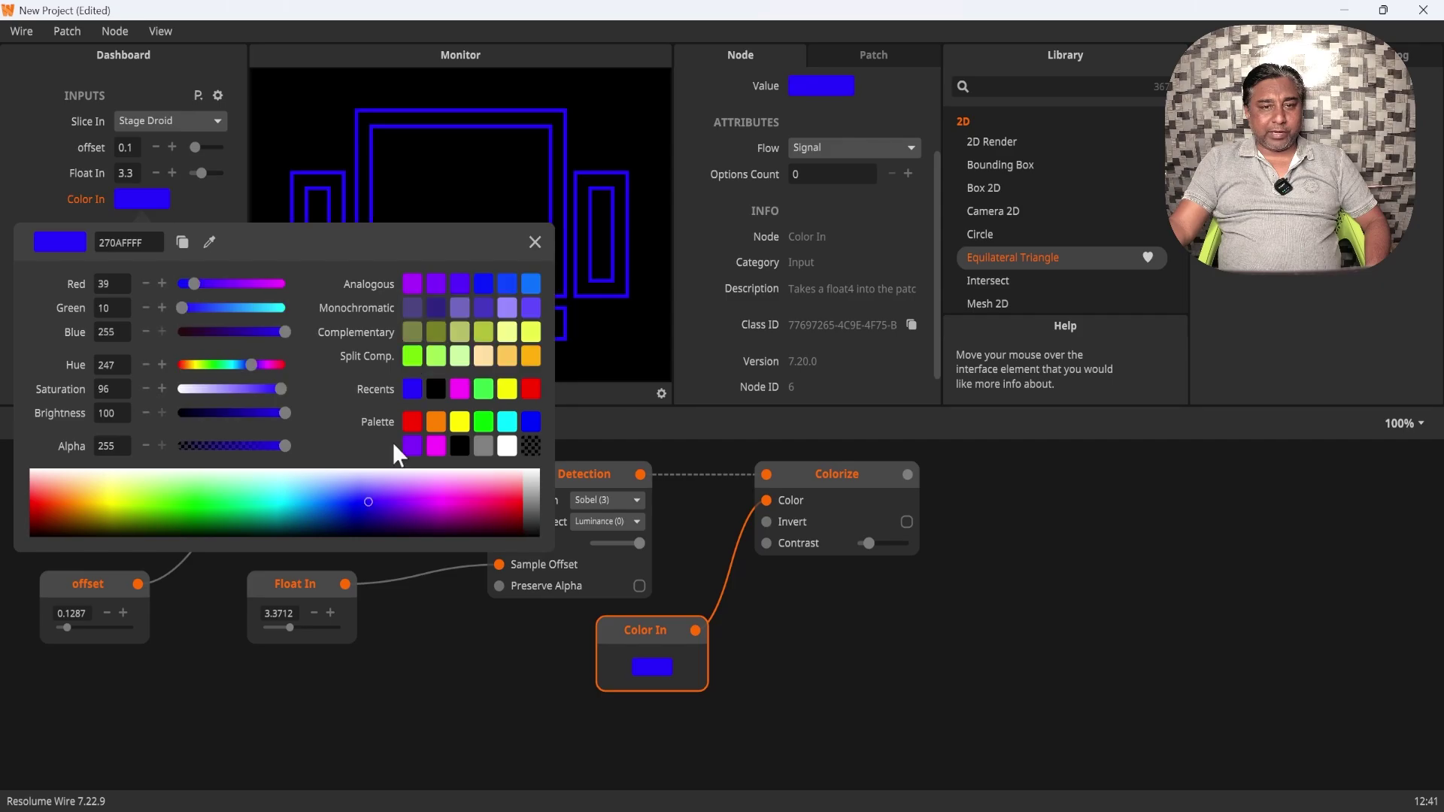
{"action": "left_click", "coordinate": [534, 241]}
{"action": "left_click_drag", "start_coordinate": [648, 629], "coordinate": [657, 620]}
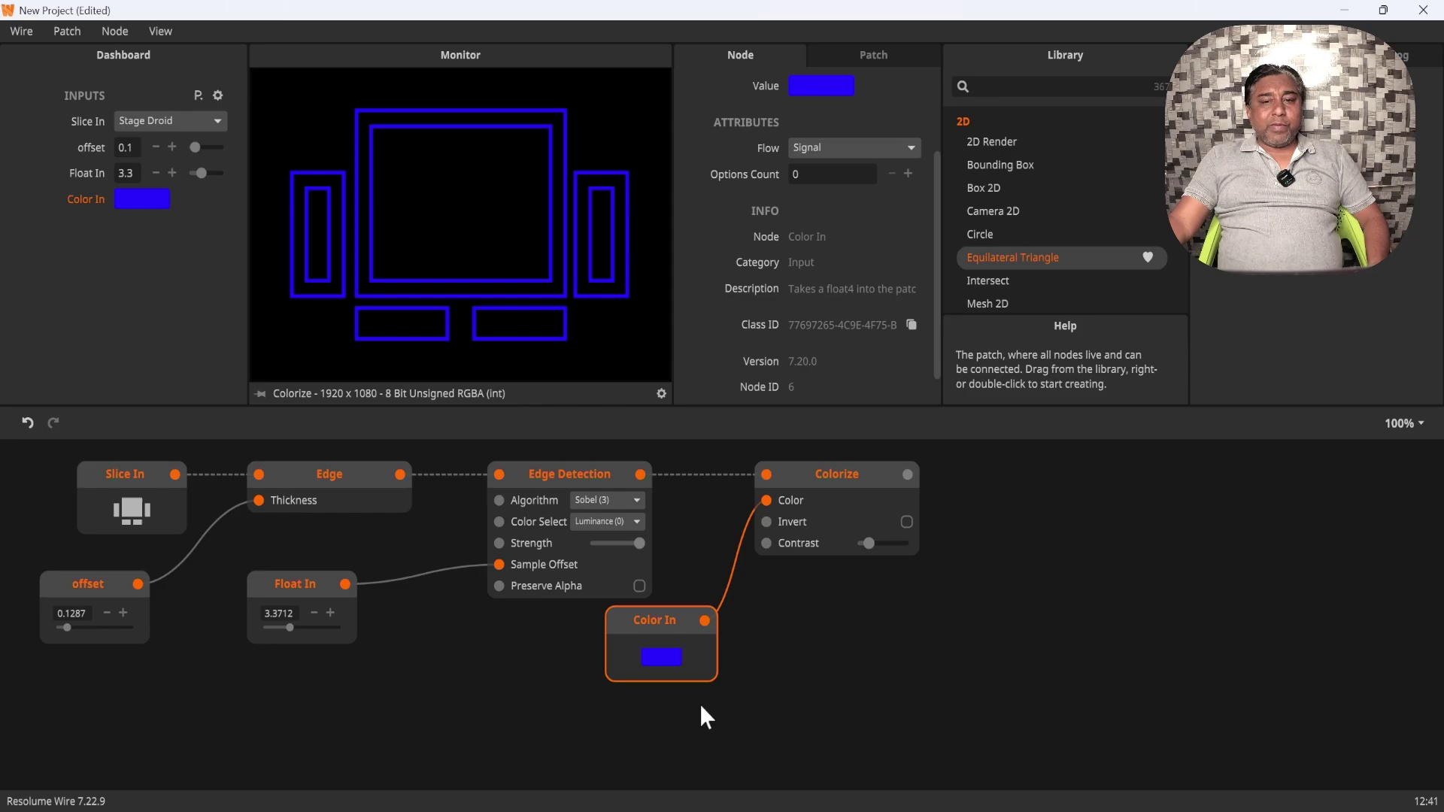
{"action": "left_click", "coordinate": [841, 476]}
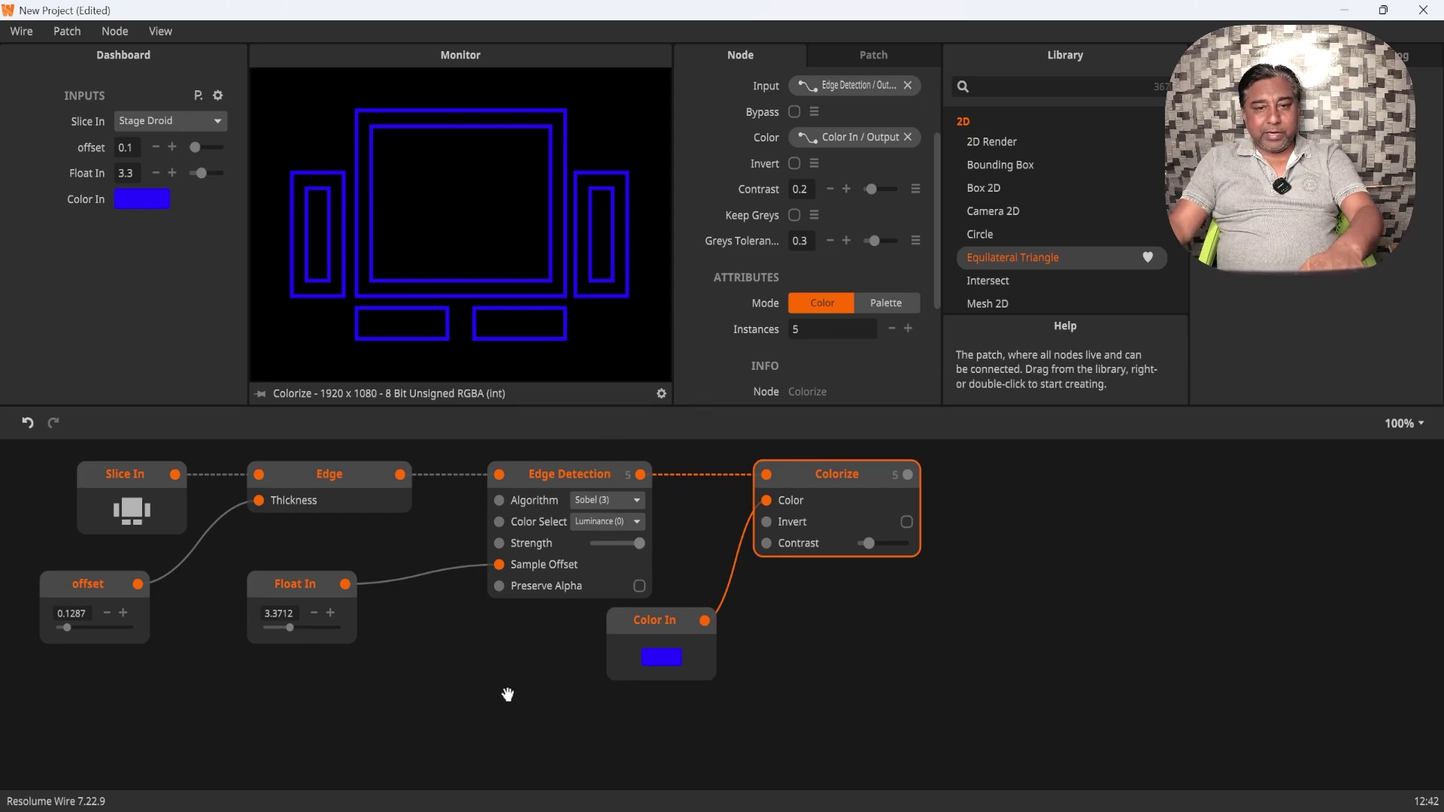
- Add a Video Sampler node in the empty area below the Edge Detection node
{"action": "left_click_drag", "start_coordinate": [616, 749], "coordinate": [647, 701]}
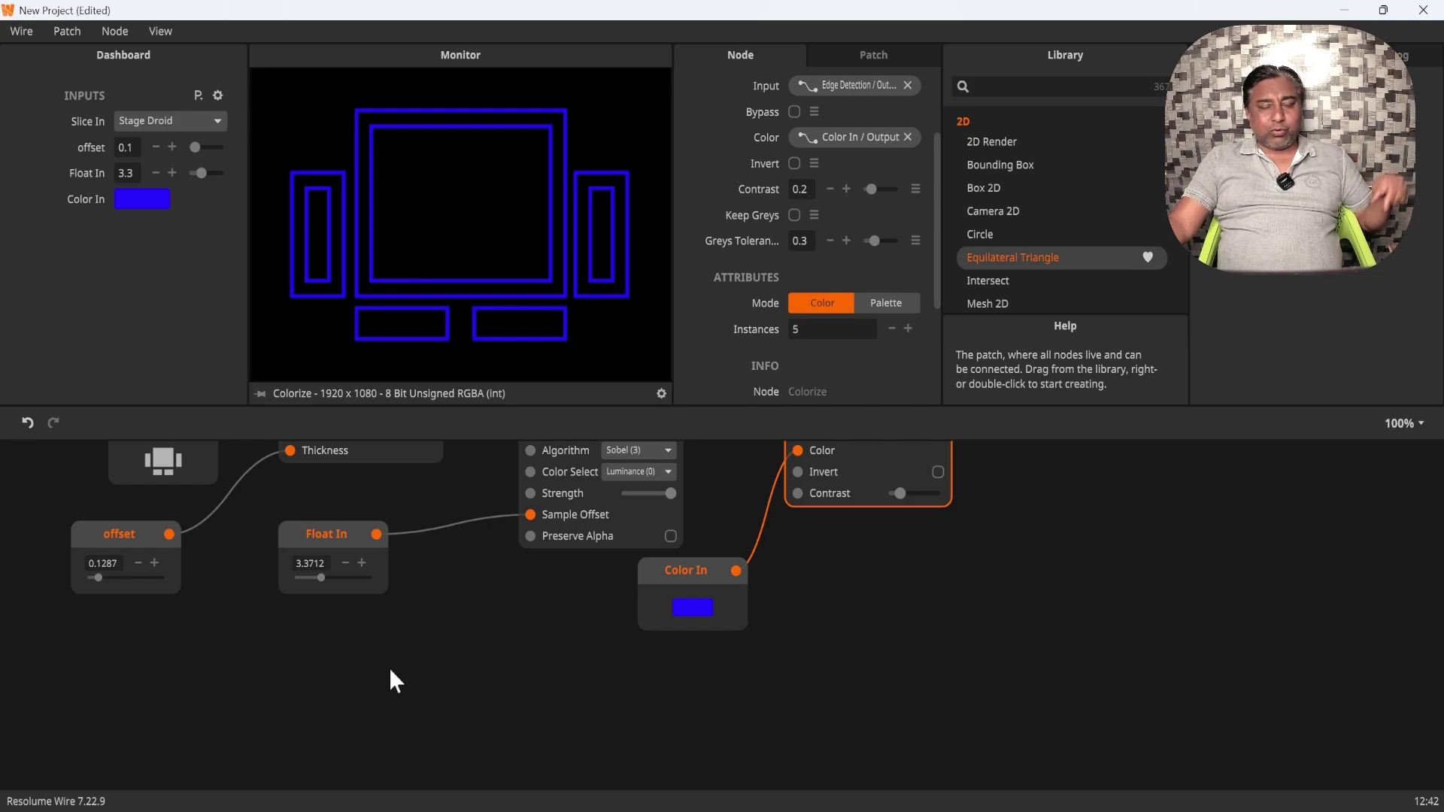
{"action": "double_click", "coordinate": [557, 742]}
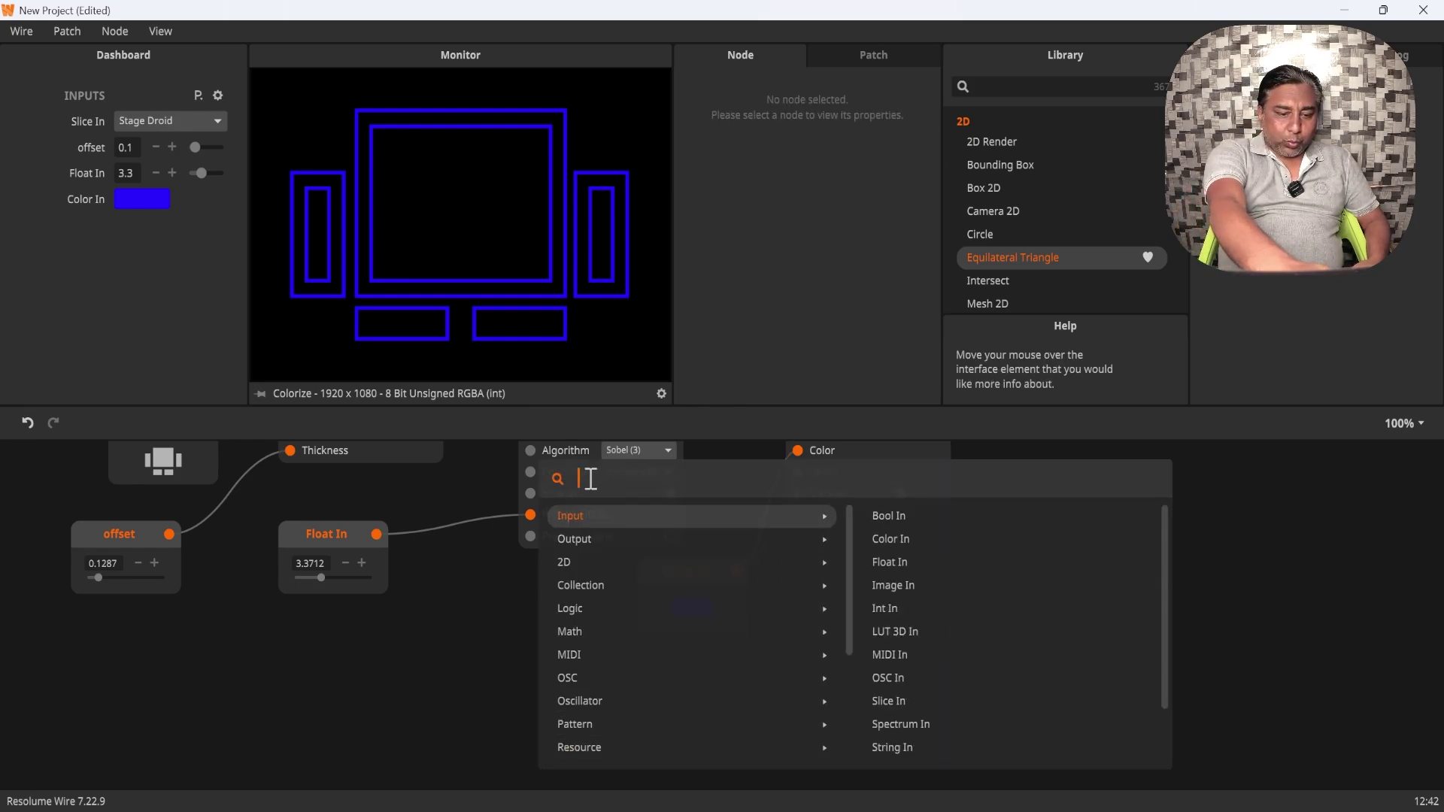
{"action": "type", "text": "vide"}
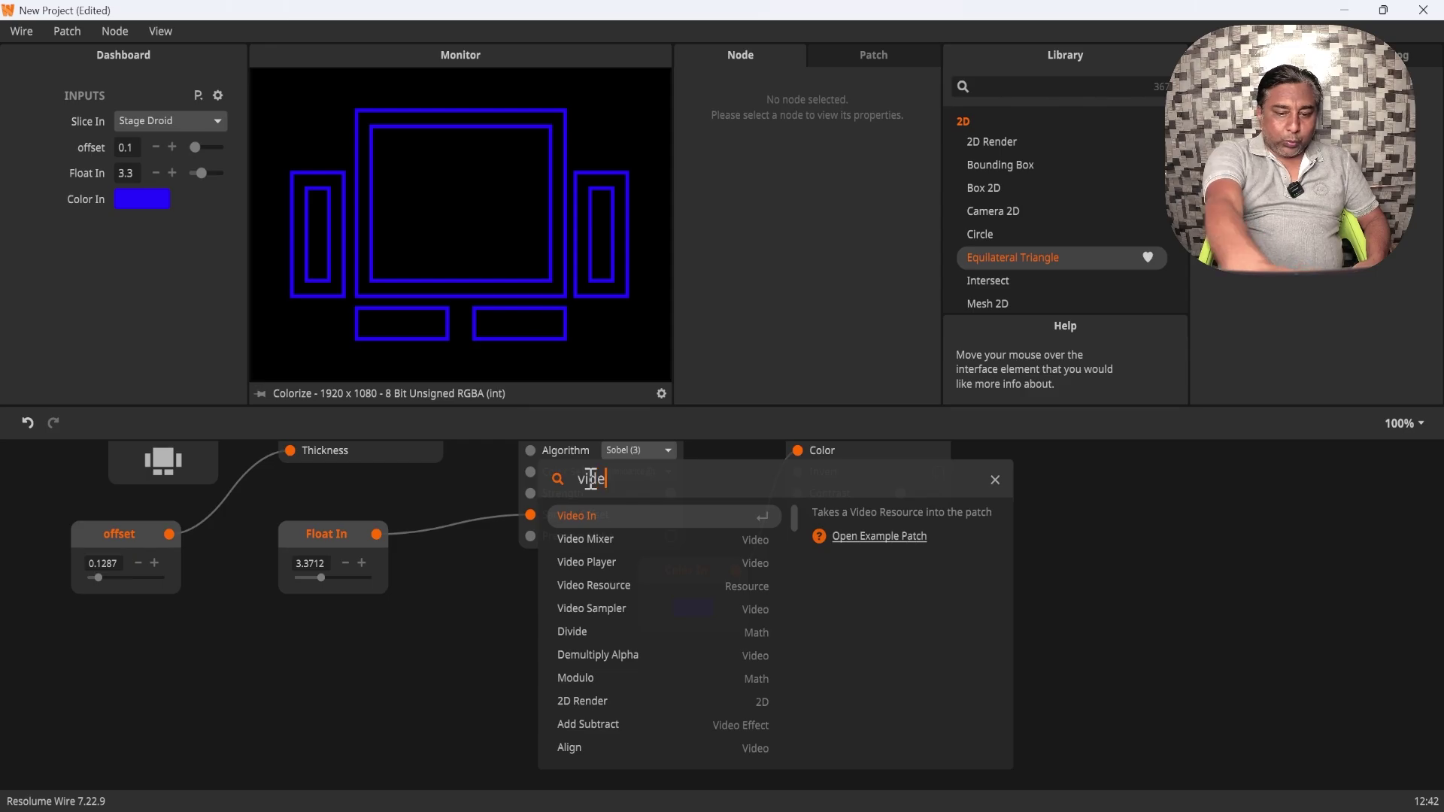
{"action": "type", "text": "o"}
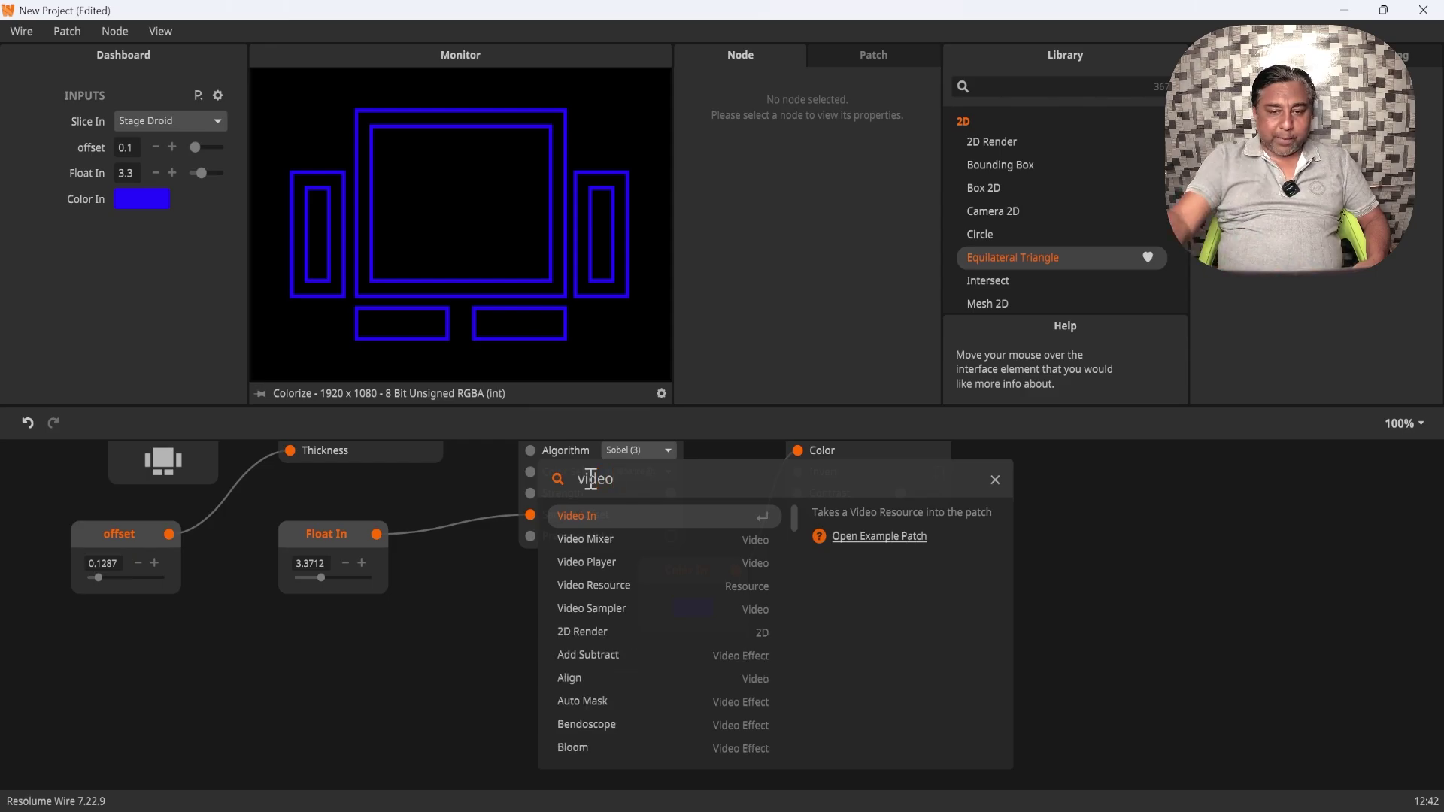
{"action": "left_click", "coordinate": [630, 612]}
{"action": "left_click_drag", "start_coordinate": [629, 738], "coordinate": [604, 665]}
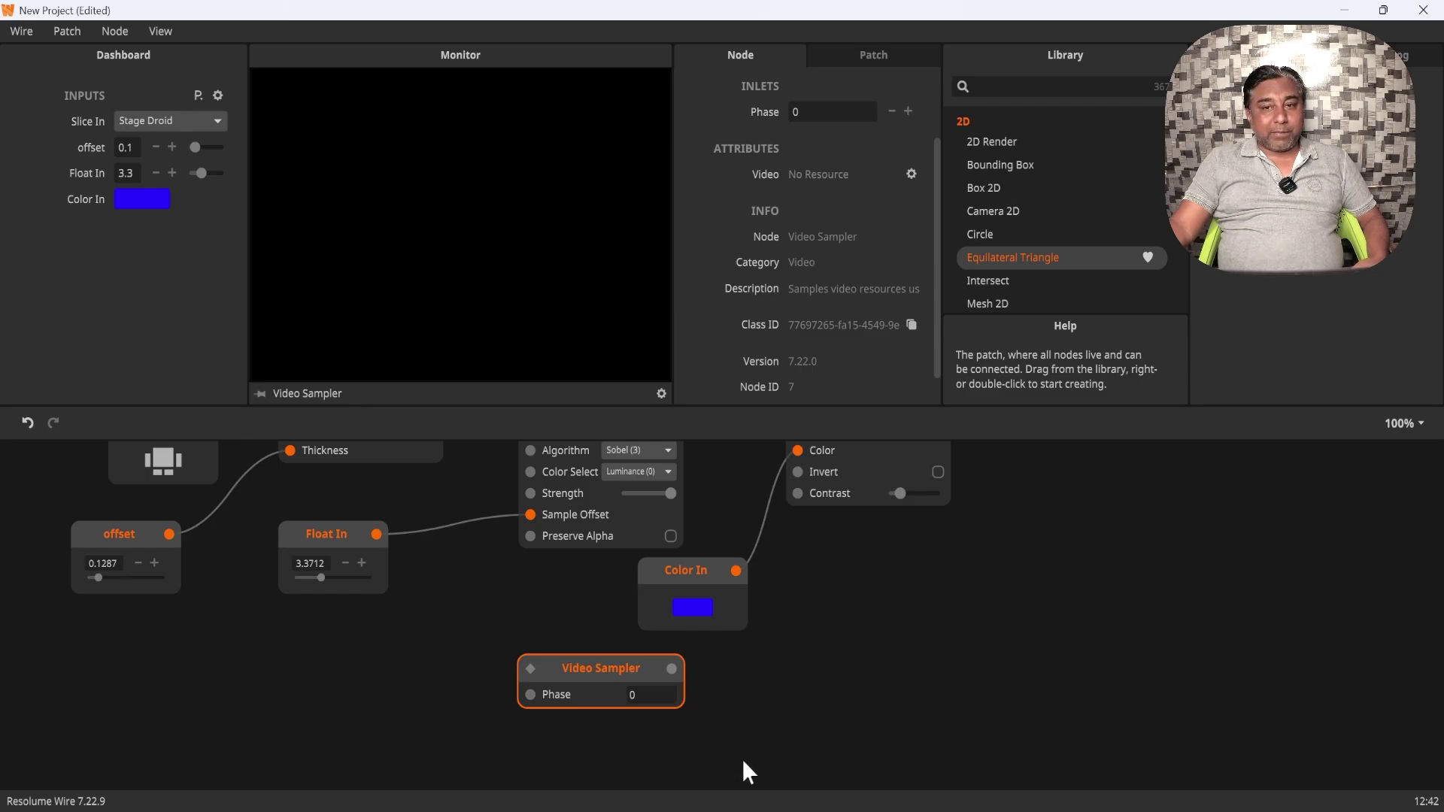
- Load vfx gold (72).mov from the vfx folder into the Video Sampler and reposition the Video Sampler and Color In nodes
{"action": "left_click", "coordinate": [911, 173]}
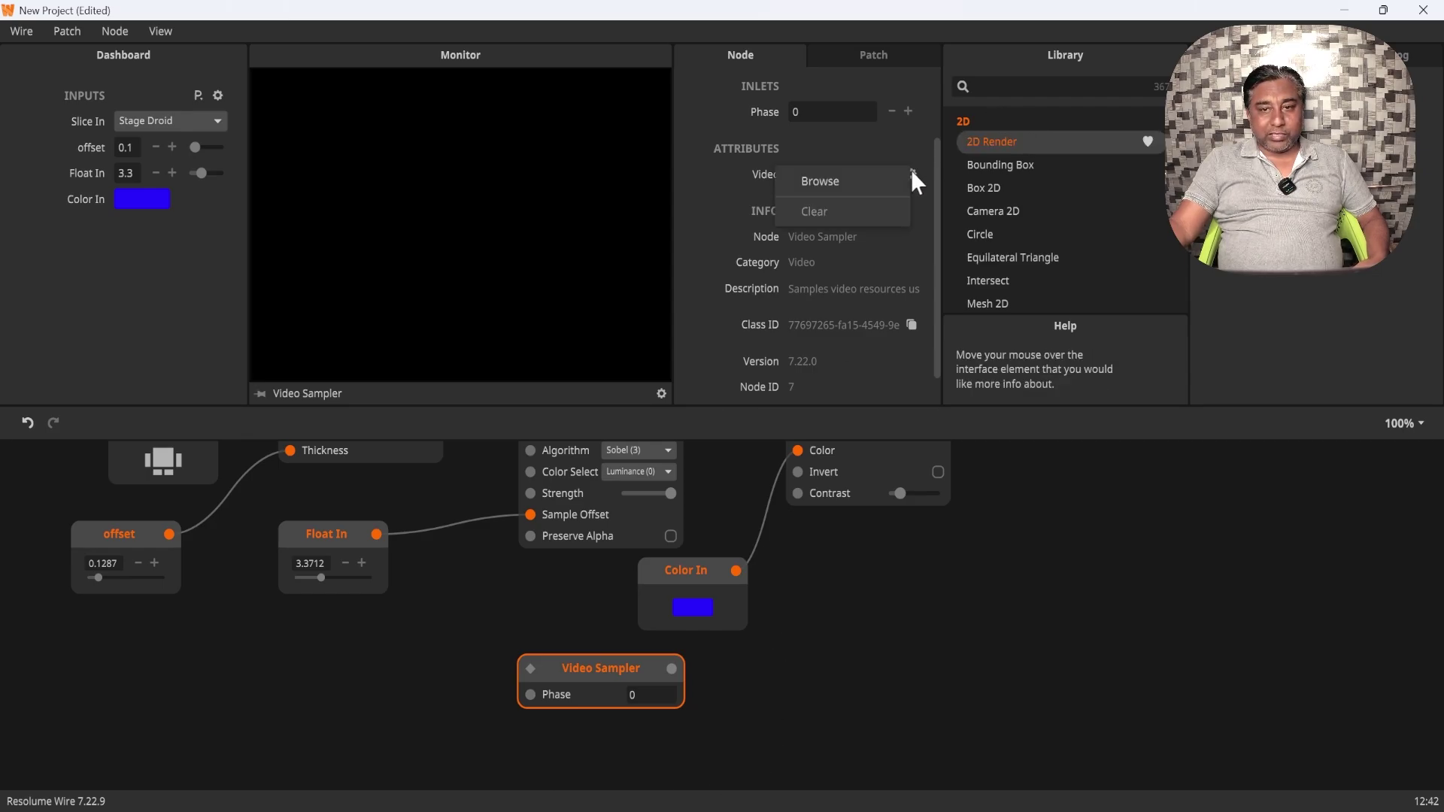
{"action": "left_click", "coordinate": [842, 180]}
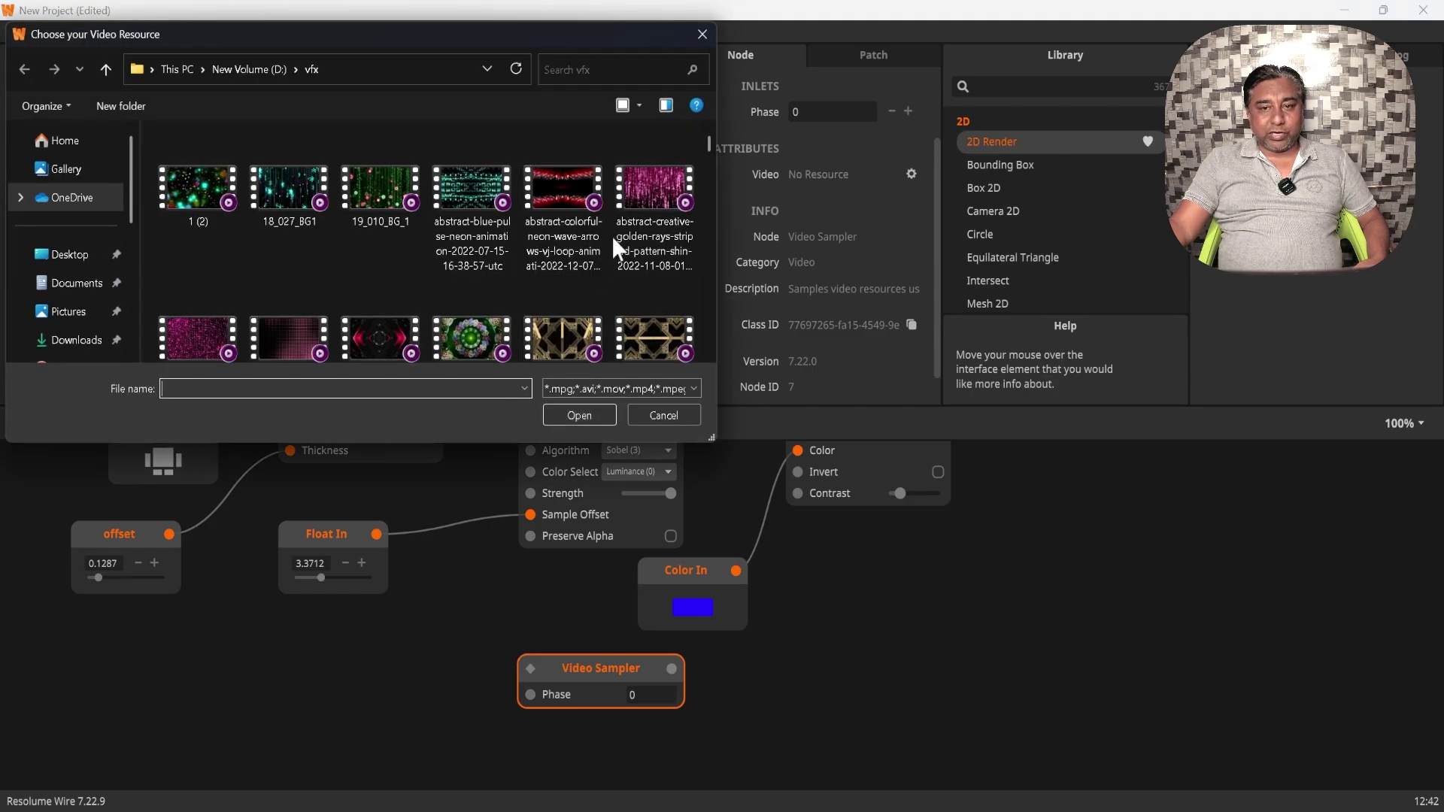
{"action": "left_click_drag", "start_coordinate": [713, 147], "coordinate": [709, 313]}
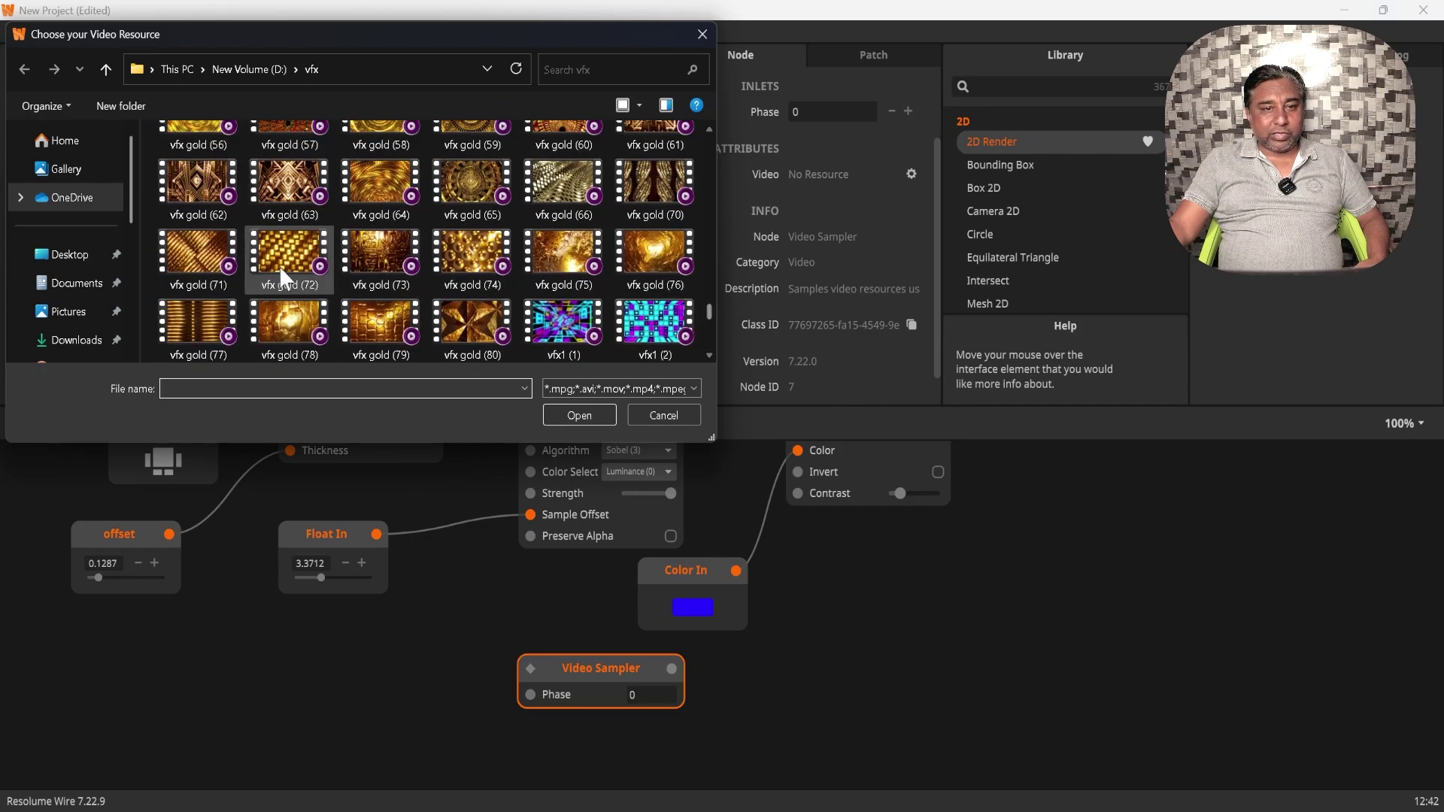
{"action": "left_click", "coordinate": [295, 246]}
{"action": "left_click", "coordinate": [580, 413]}
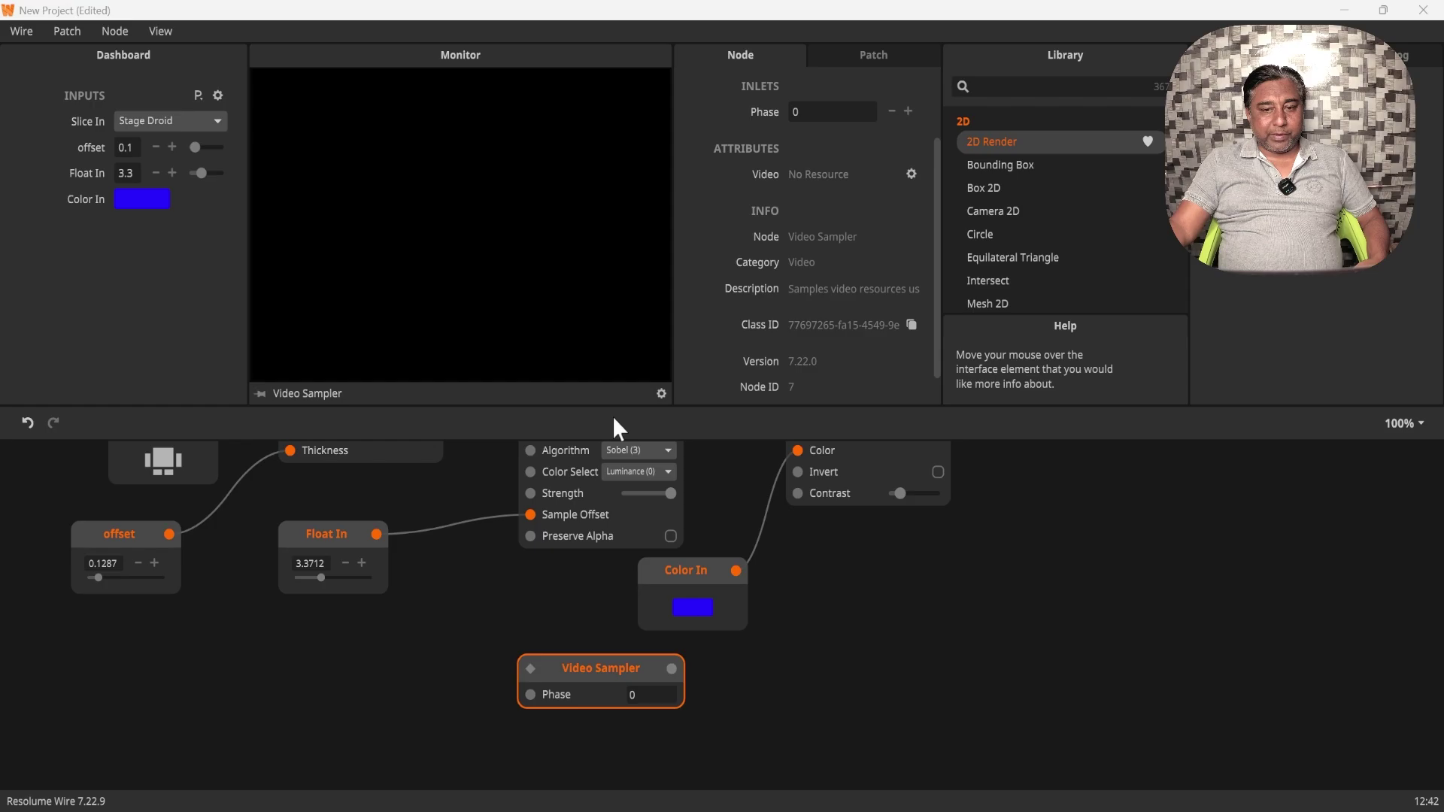
{"action": "left_click_drag", "start_coordinate": [637, 668], "coordinate": [572, 617]}
{"action": "left_click_drag", "start_coordinate": [692, 601], "coordinate": [738, 519]}
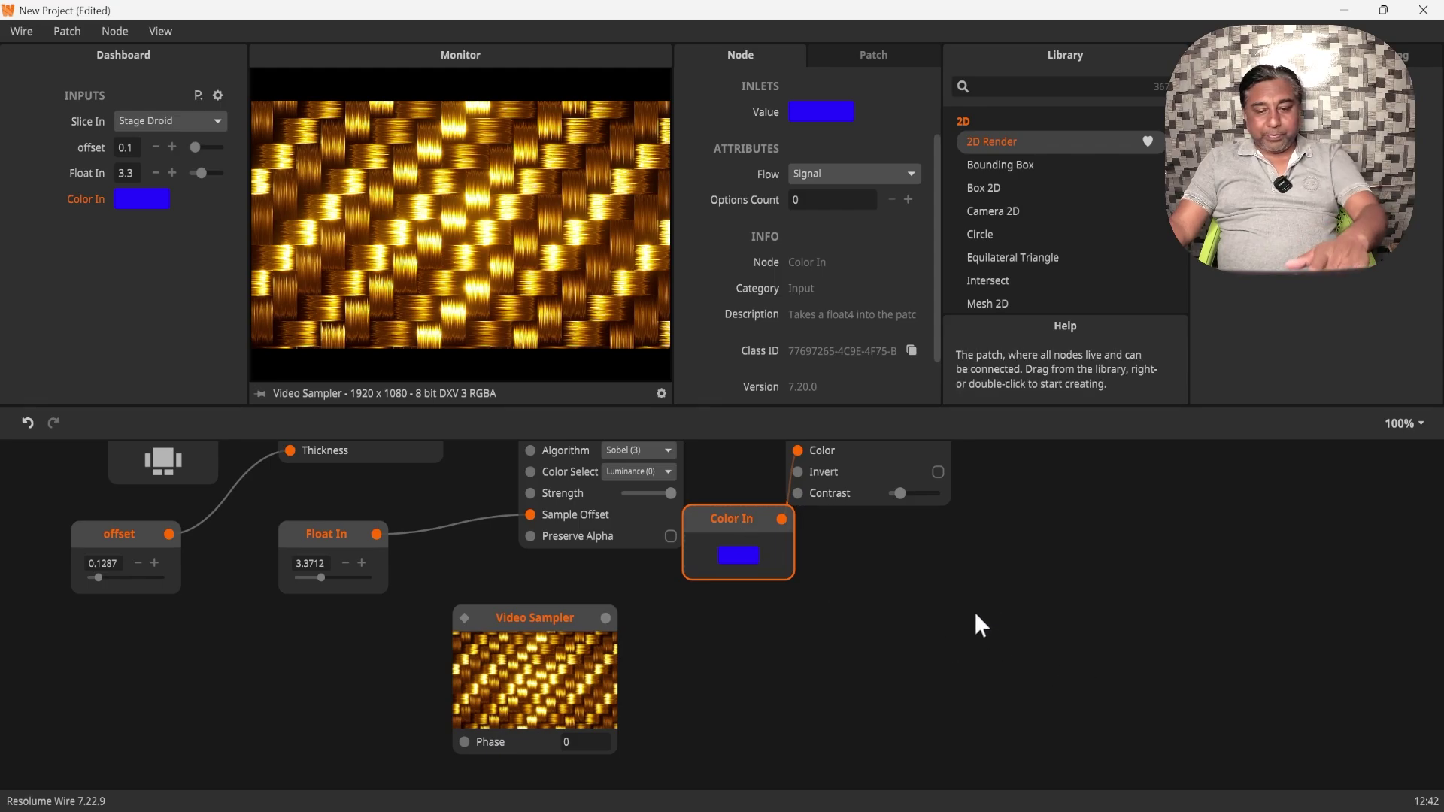
- Add a Triangle Oscillator node beside the Video Sampler and connect its output to the sampler's Phase inlet
{"action": "left_click_drag", "start_coordinate": [973, 622], "coordinate": [1019, 548]}
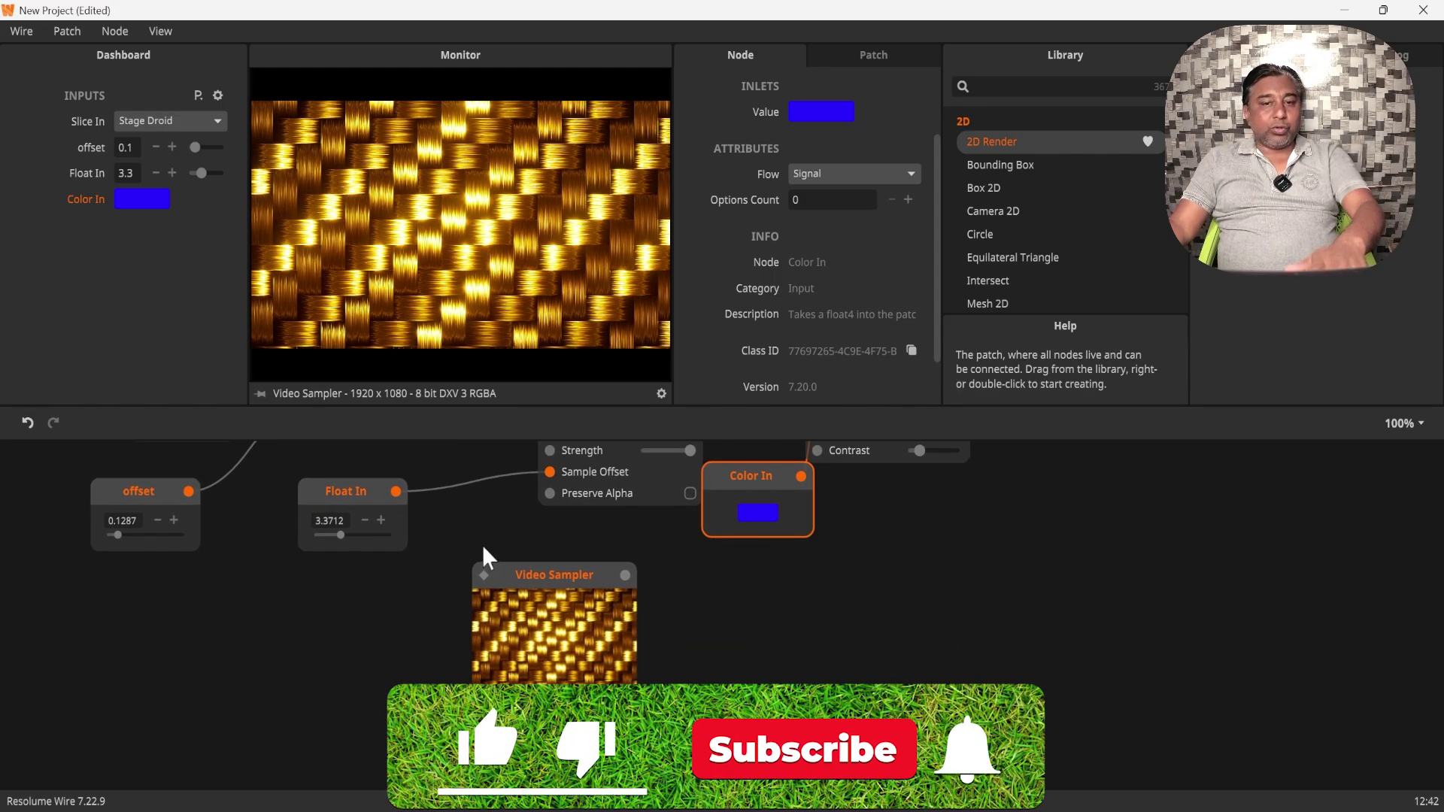
{"action": "left_click", "coordinate": [539, 574]}
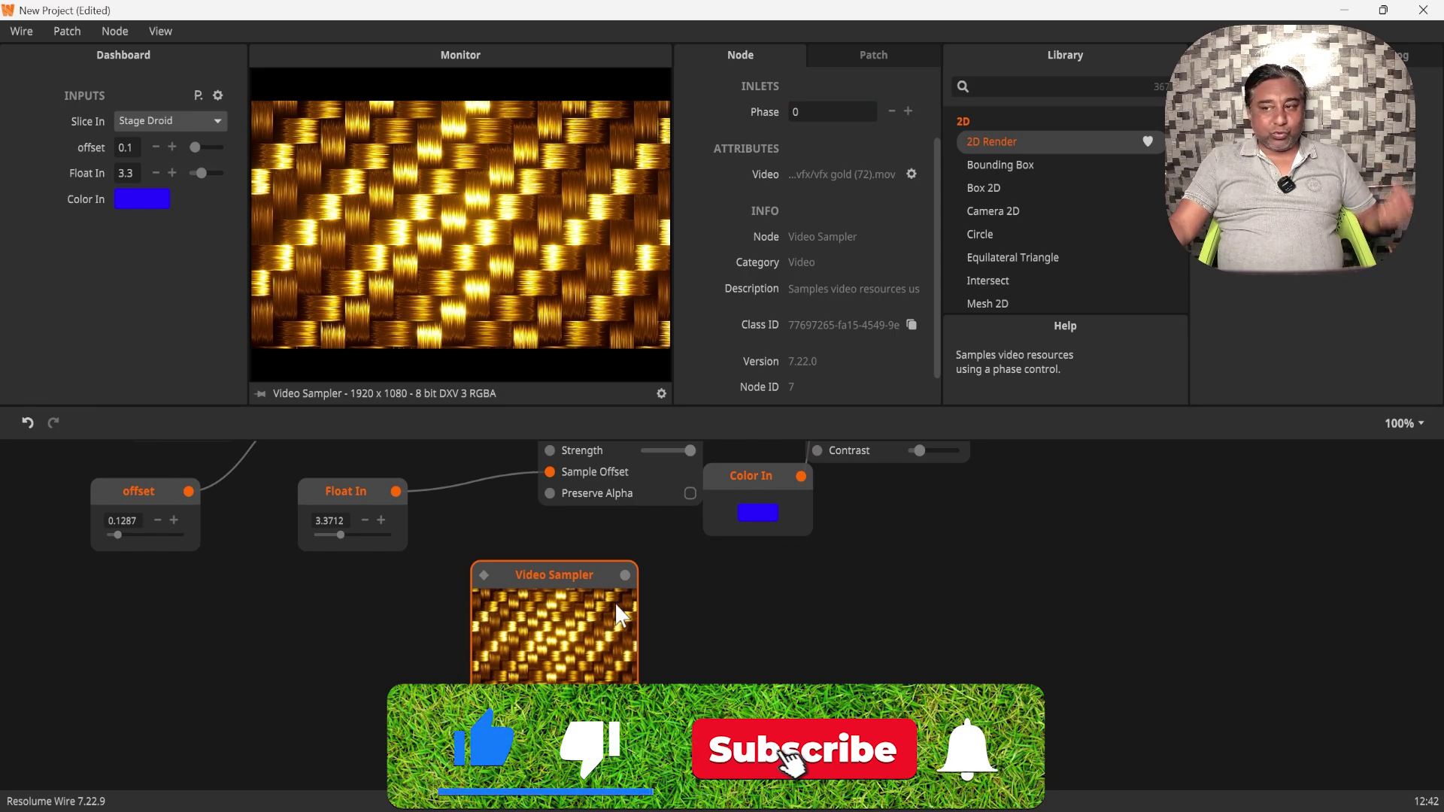
{"action": "left_click", "coordinate": [836, 460]}
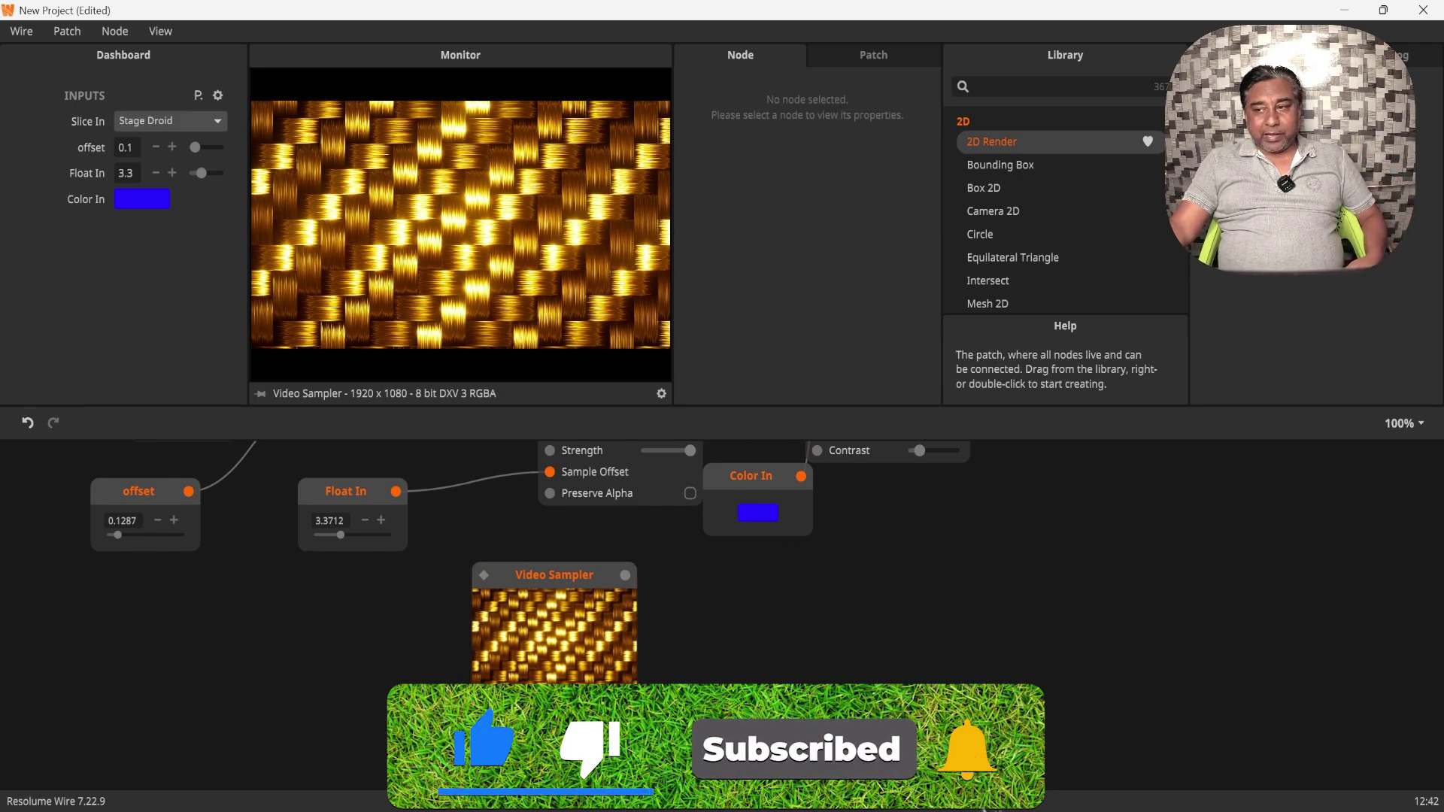
{"action": "right_click", "coordinate": [836, 460]}
{"action": "mouse_move", "coordinate": [1090, 702]}
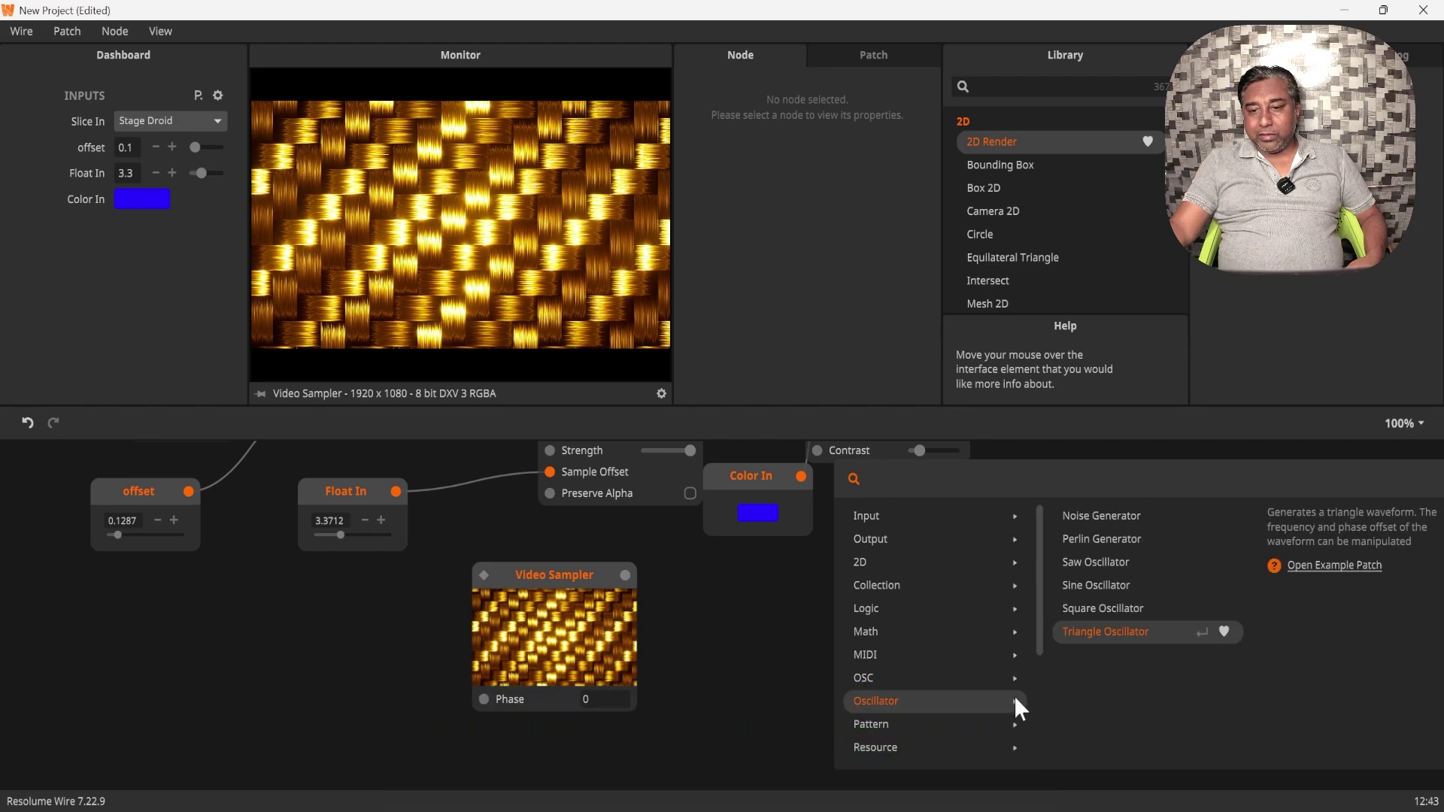
{"action": "left_click", "coordinate": [1095, 632]}
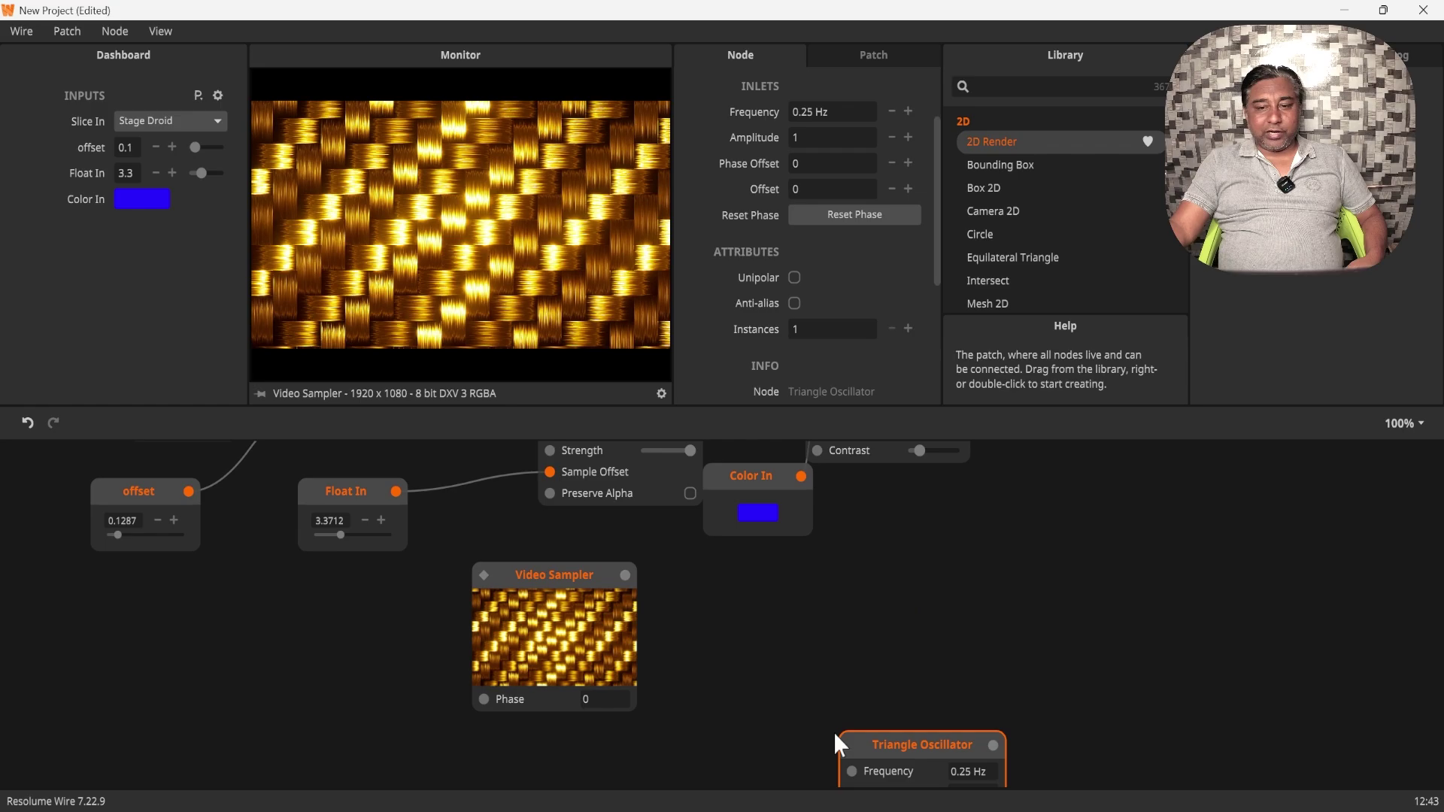
{"action": "left_click_drag", "start_coordinate": [924, 747], "coordinate": [312, 592]}
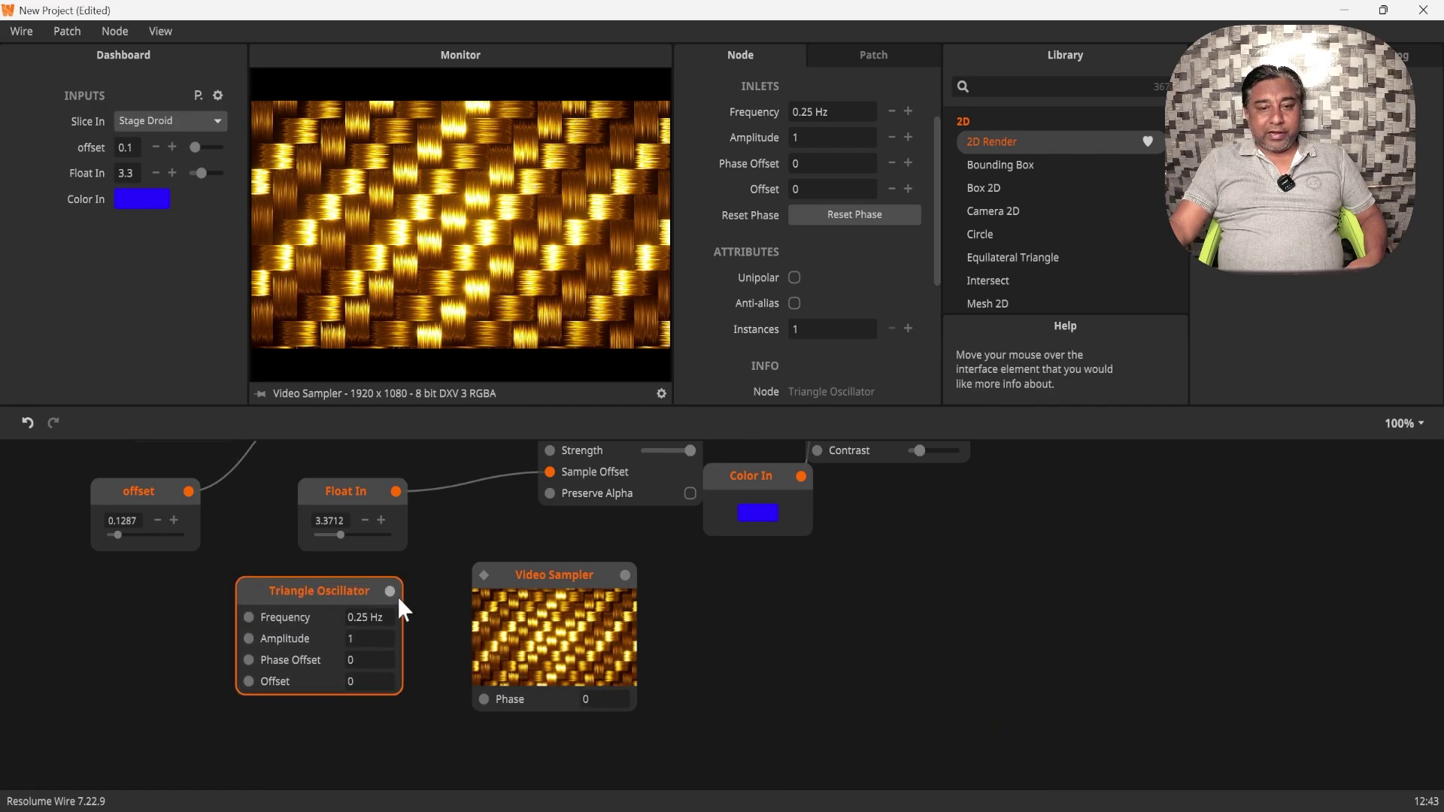
{"action": "left_click_drag", "start_coordinate": [461, 696], "coordinate": [485, 700]}
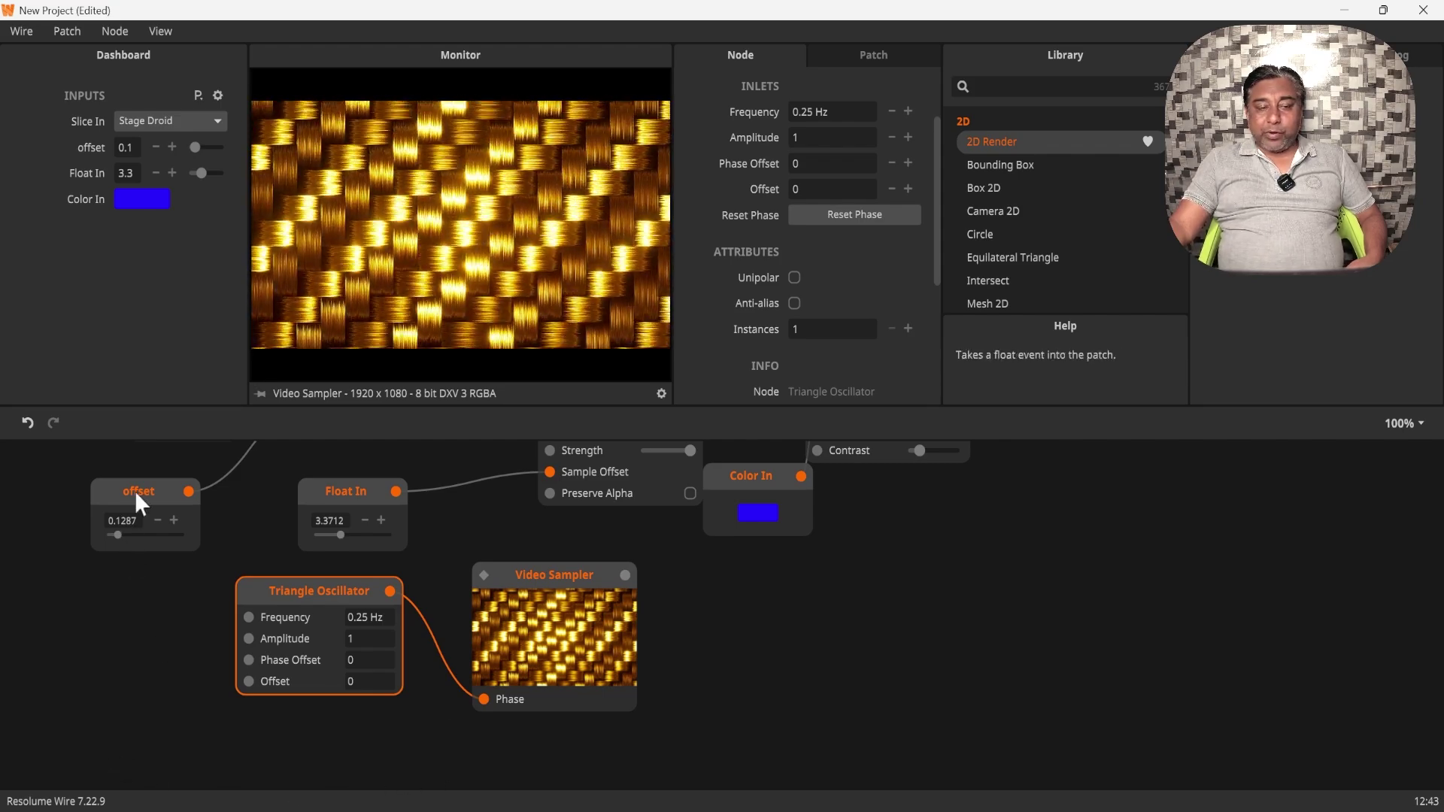
- Add a Float In node, connect it to the Triangle Oscillator's Amplitude inlet and set its value to about 0.148
{"action": "double_click", "coordinate": [89, 731]}
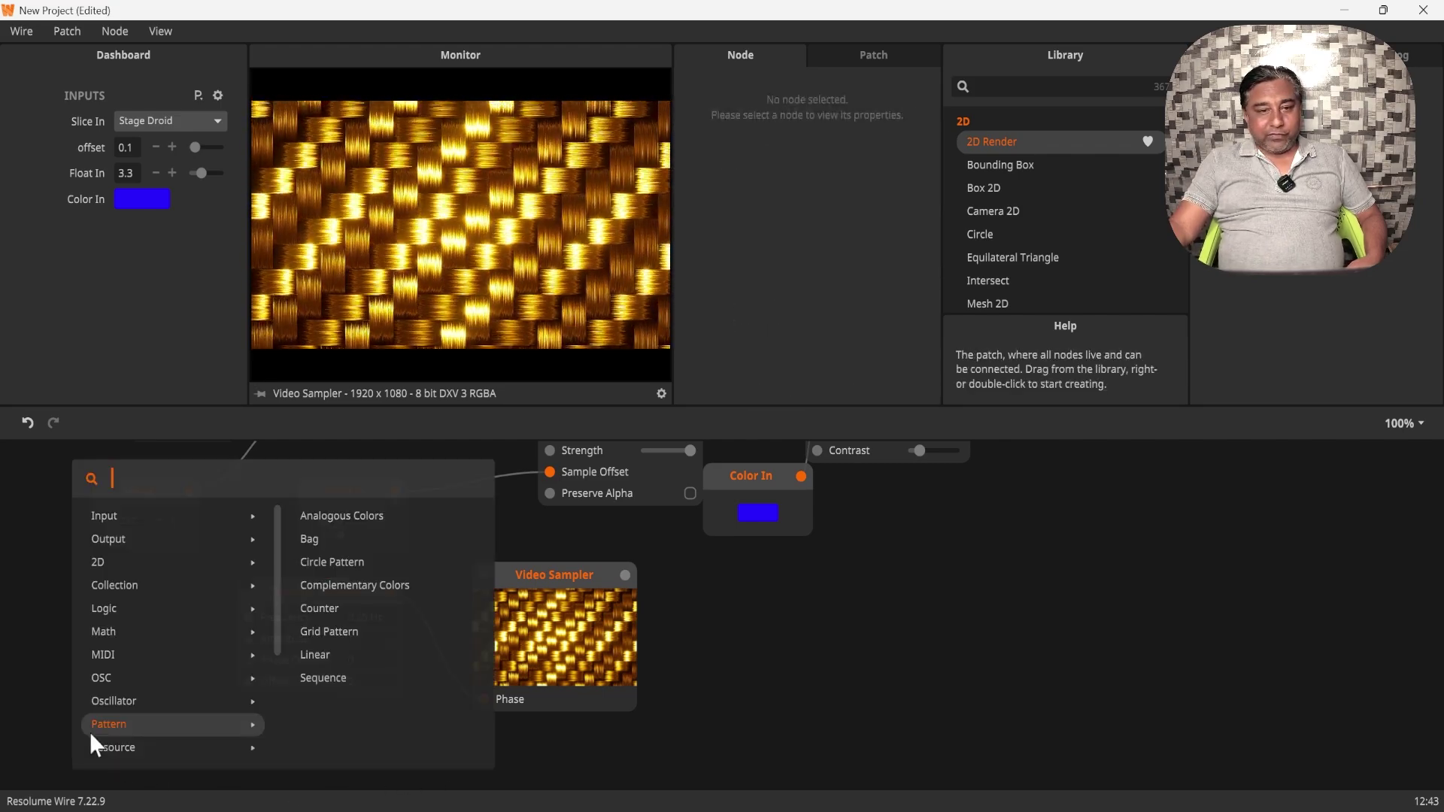
{"action": "type", "text": "flo"}
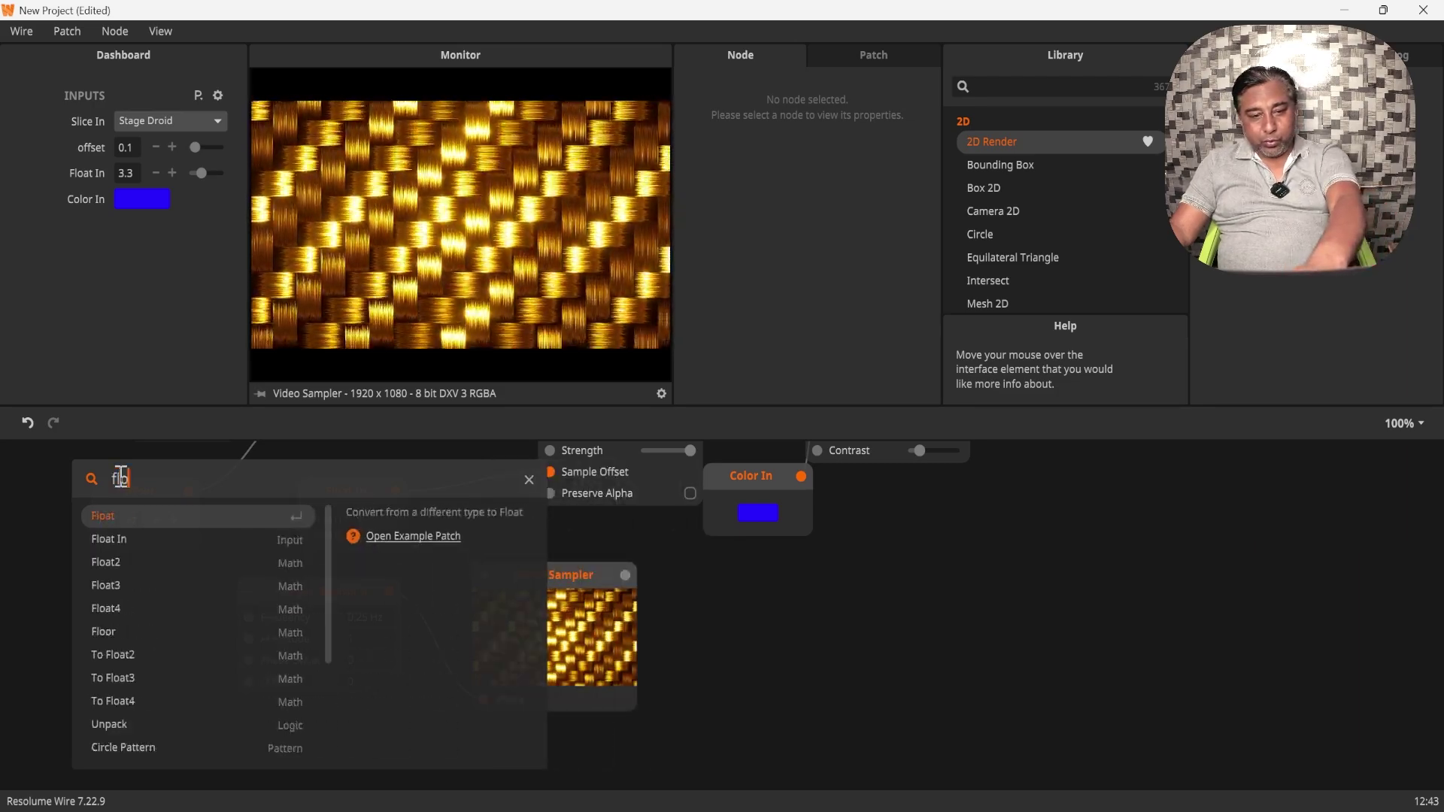
{"action": "left_click", "coordinate": [118, 542]}
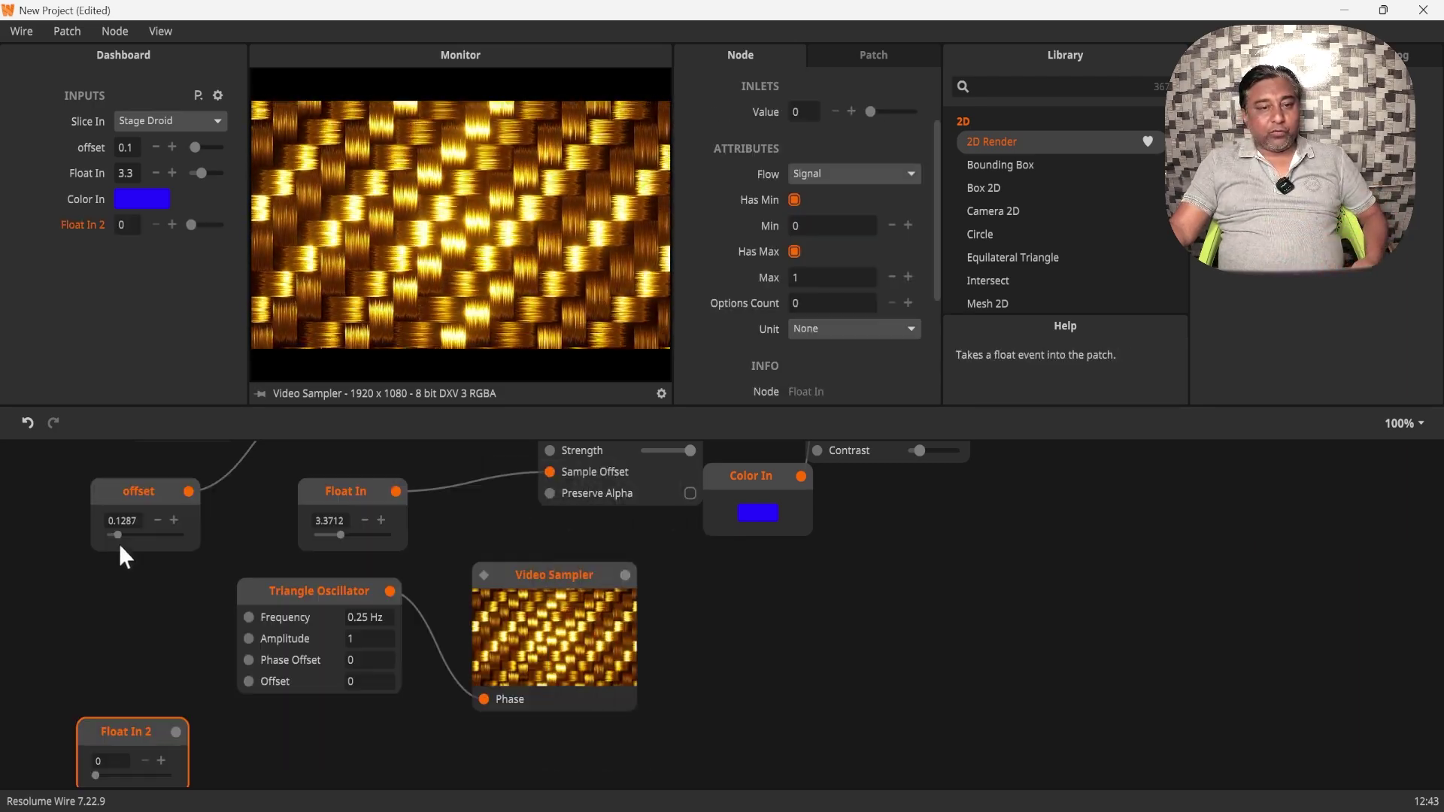
{"action": "left_click_drag", "start_coordinate": [142, 725], "coordinate": [249, 638]}
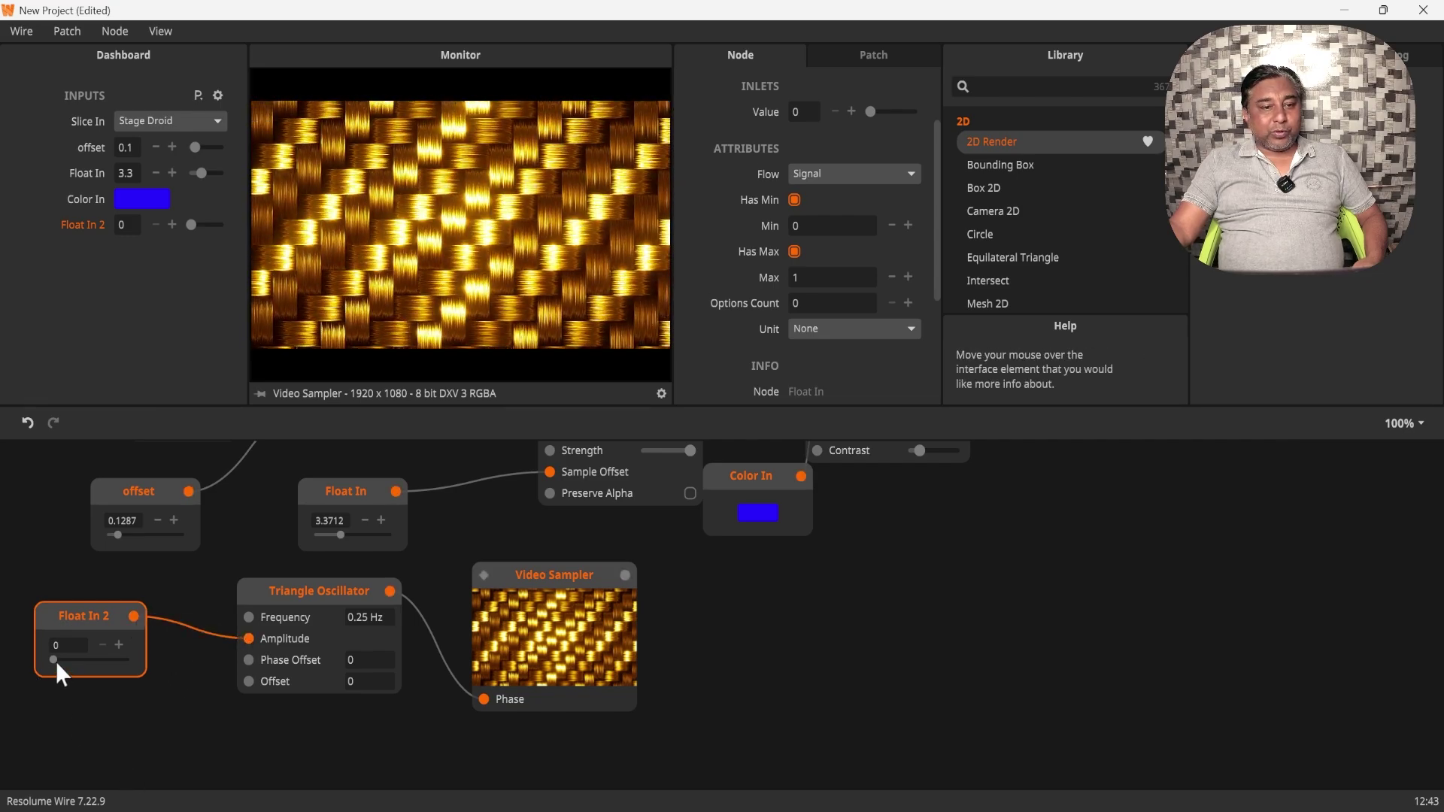
{"action": "left_click_drag", "start_coordinate": [52, 659], "coordinate": [65, 659]}
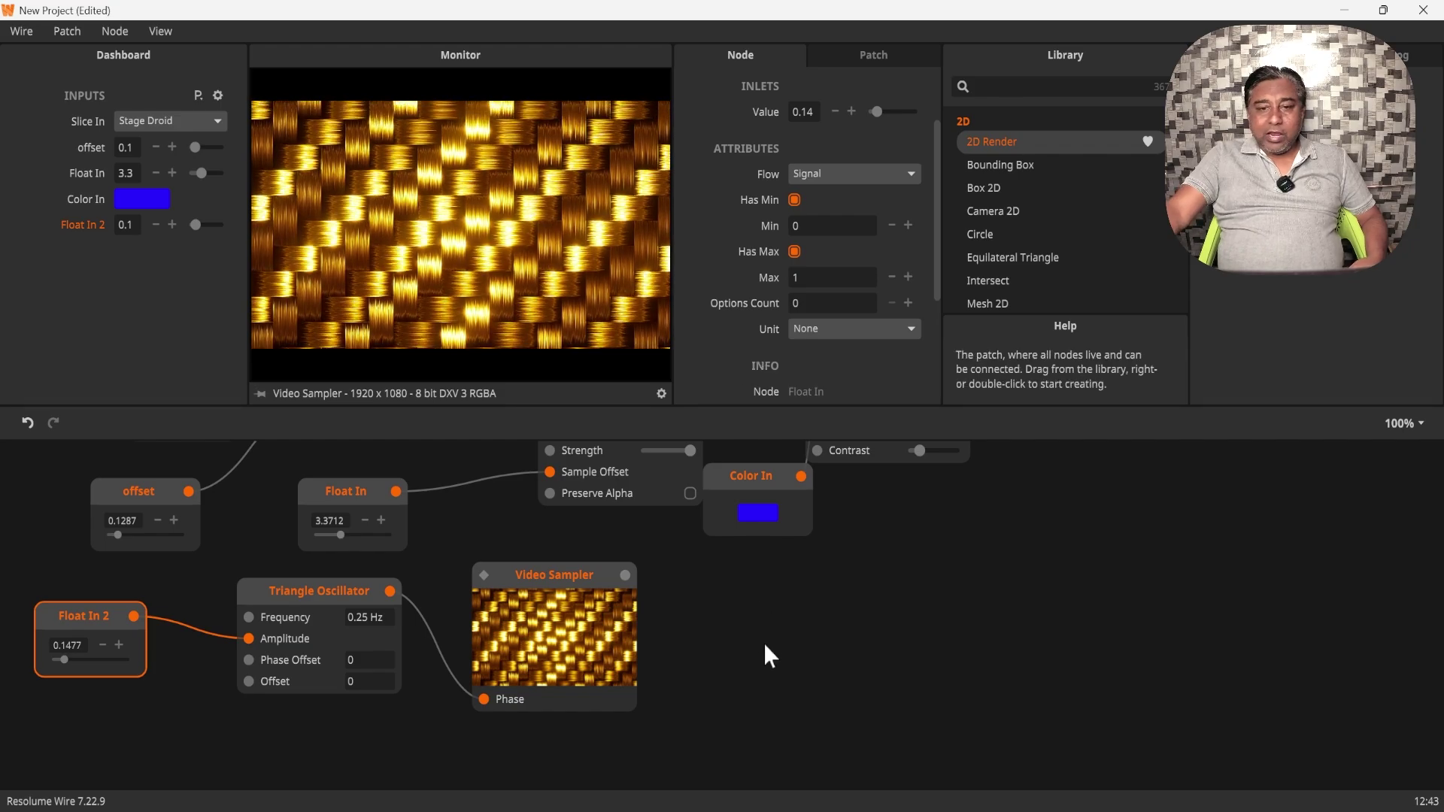
- Add a Mask node beside the Video Sampler, below the Colorize node
{"action": "double_click", "coordinate": [797, 698]}
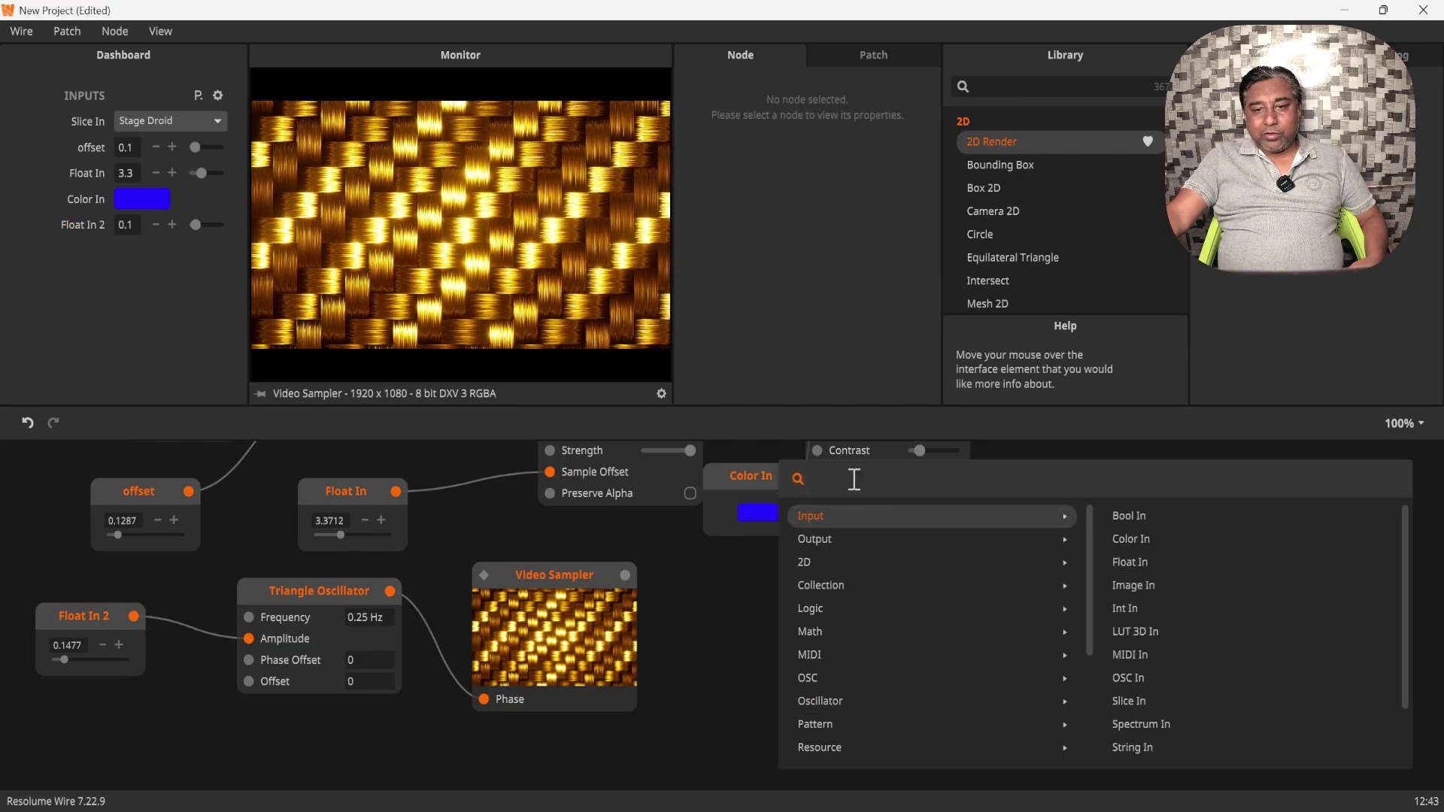
{"action": "type", "text": "mask"}
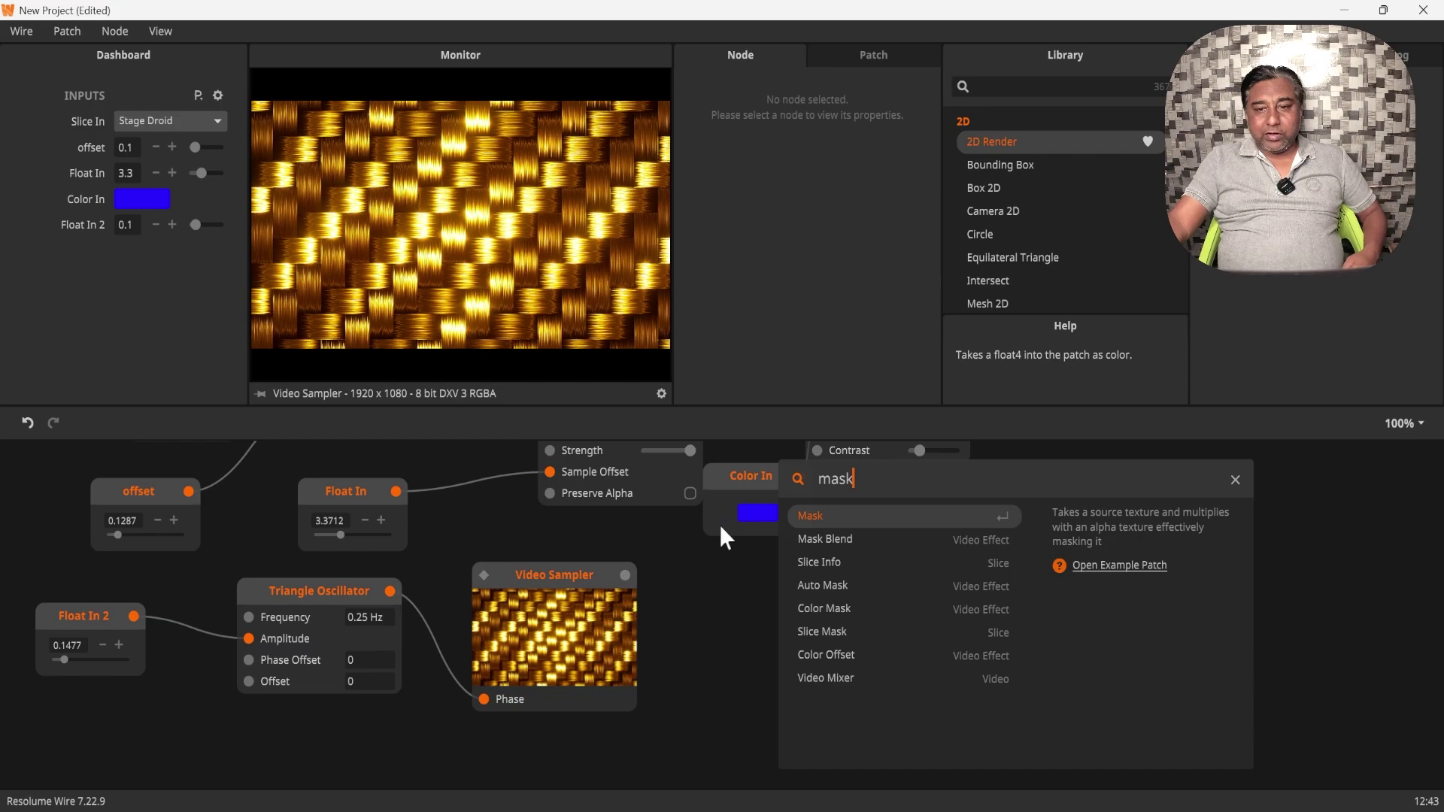
{"action": "left_click", "coordinate": [810, 516]}
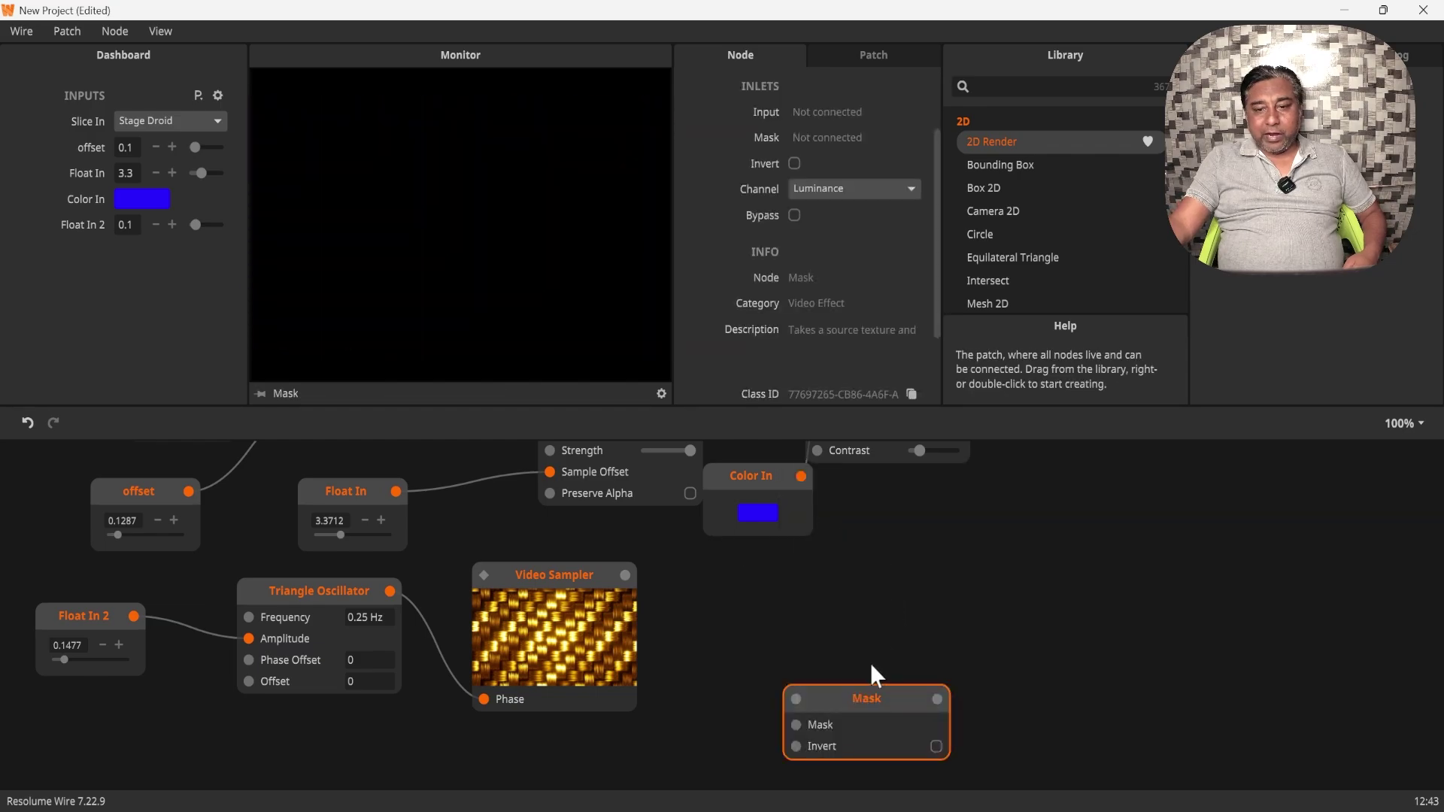
{"action": "left_click_drag", "start_coordinate": [870, 671], "coordinate": [929, 630]}
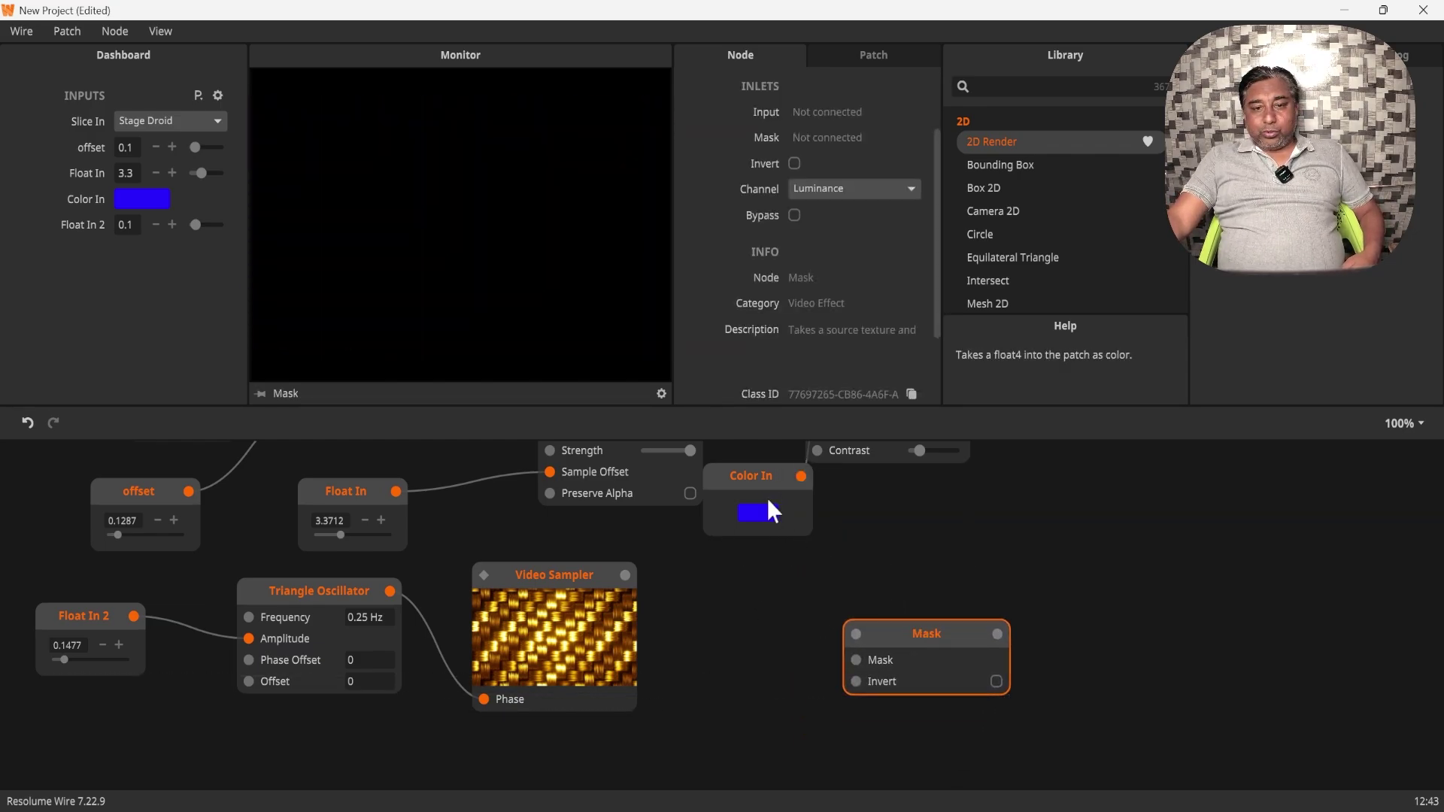
{"action": "left_click_drag", "start_coordinate": [877, 639], "coordinate": [904, 561]}
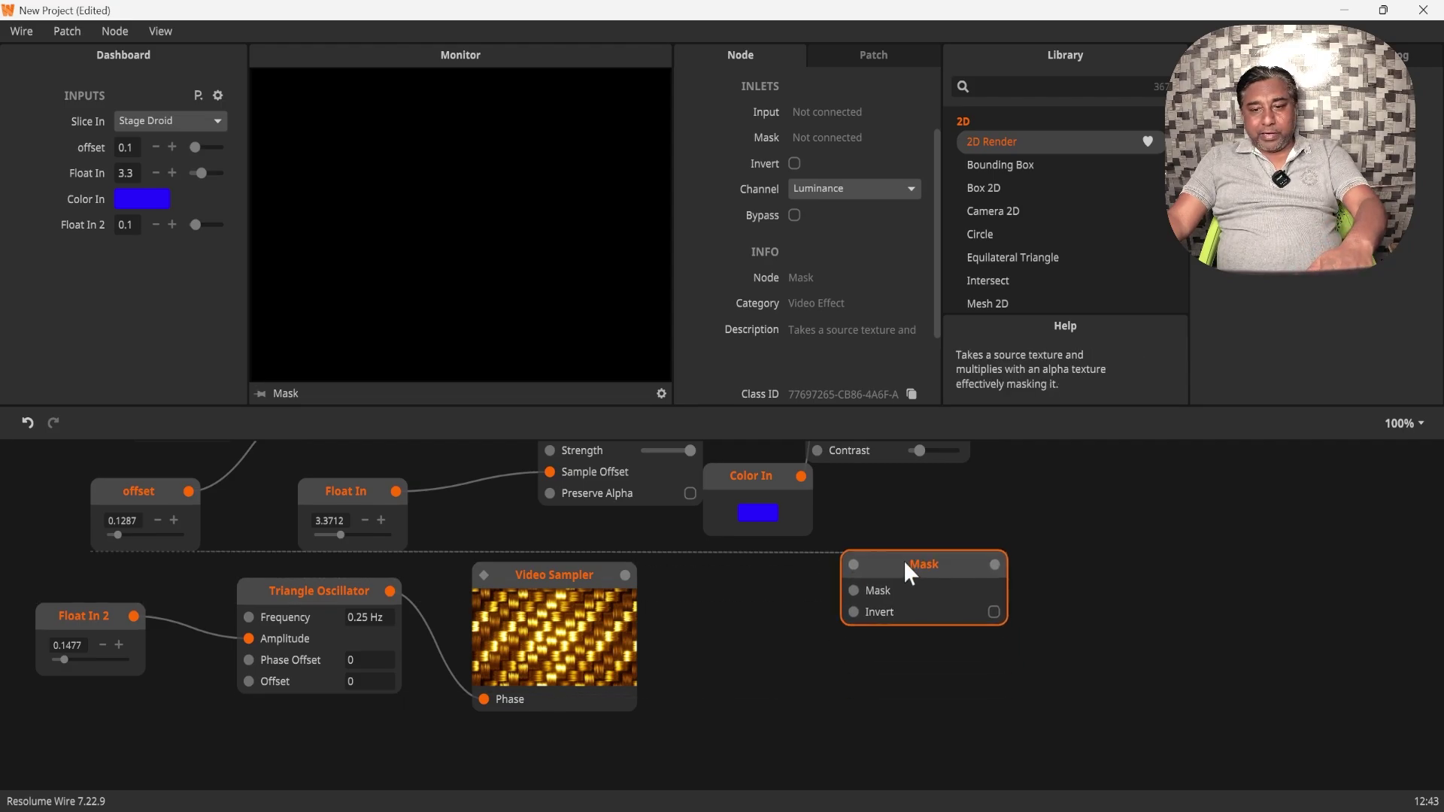
- Connect the Video Sampler output to the Mask node's input and the Edge Detection output to its Mask inlet
{"action": "left_click_drag", "start_coordinate": [626, 575], "coordinate": [859, 562]}
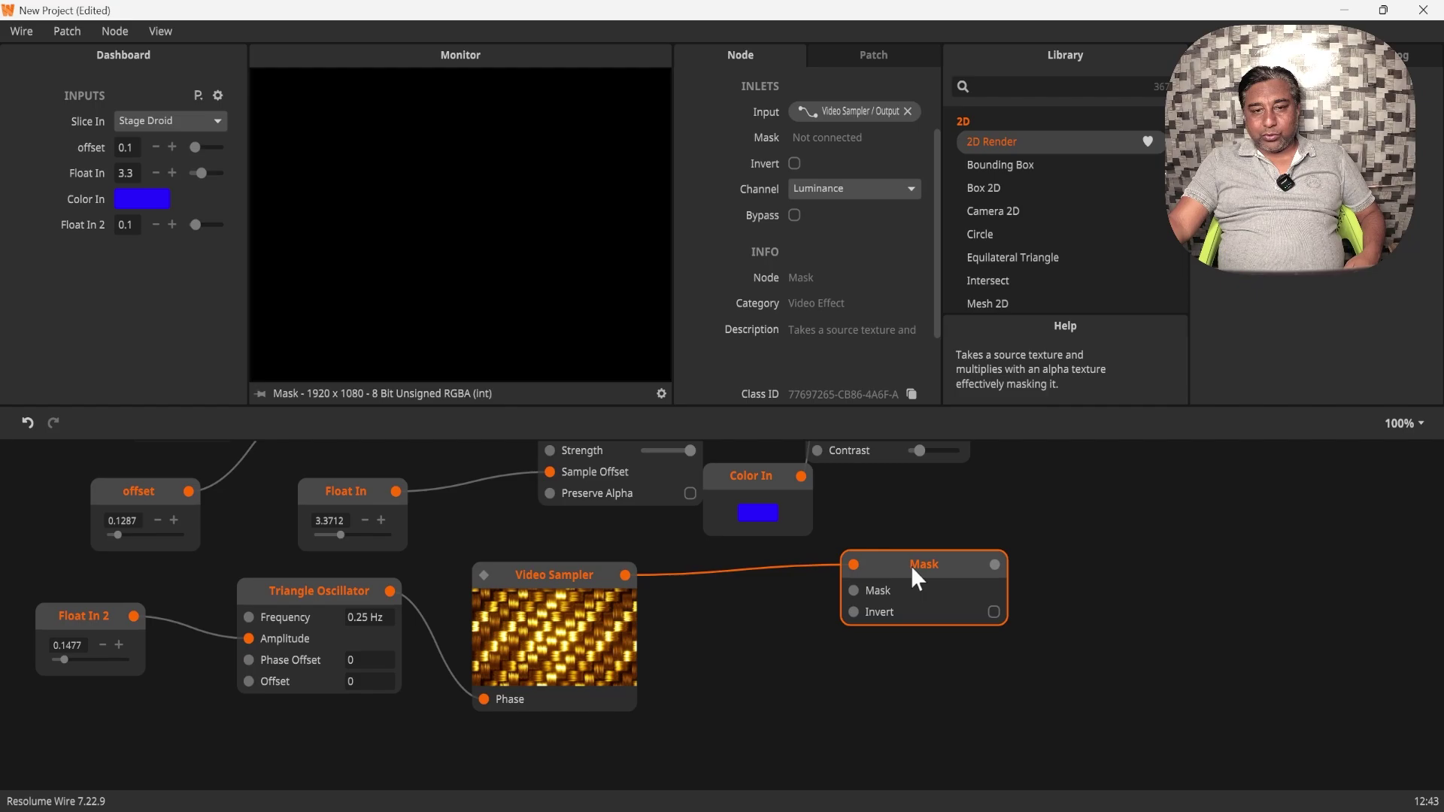
{"action": "left_click_drag", "start_coordinate": [751, 659], "coordinate": [727, 727]}
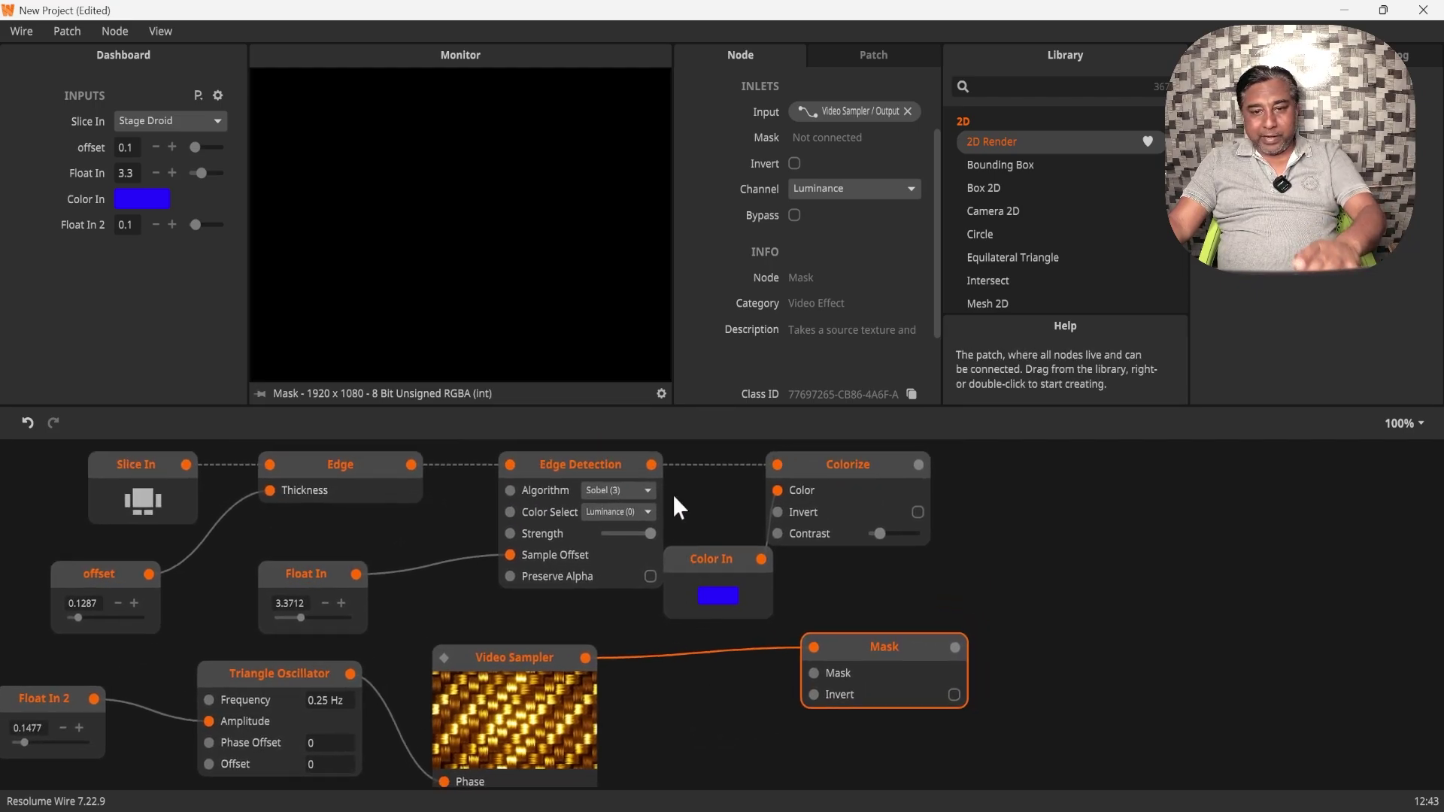
{"action": "left_click_drag", "start_coordinate": [652, 464], "coordinate": [811, 670]}
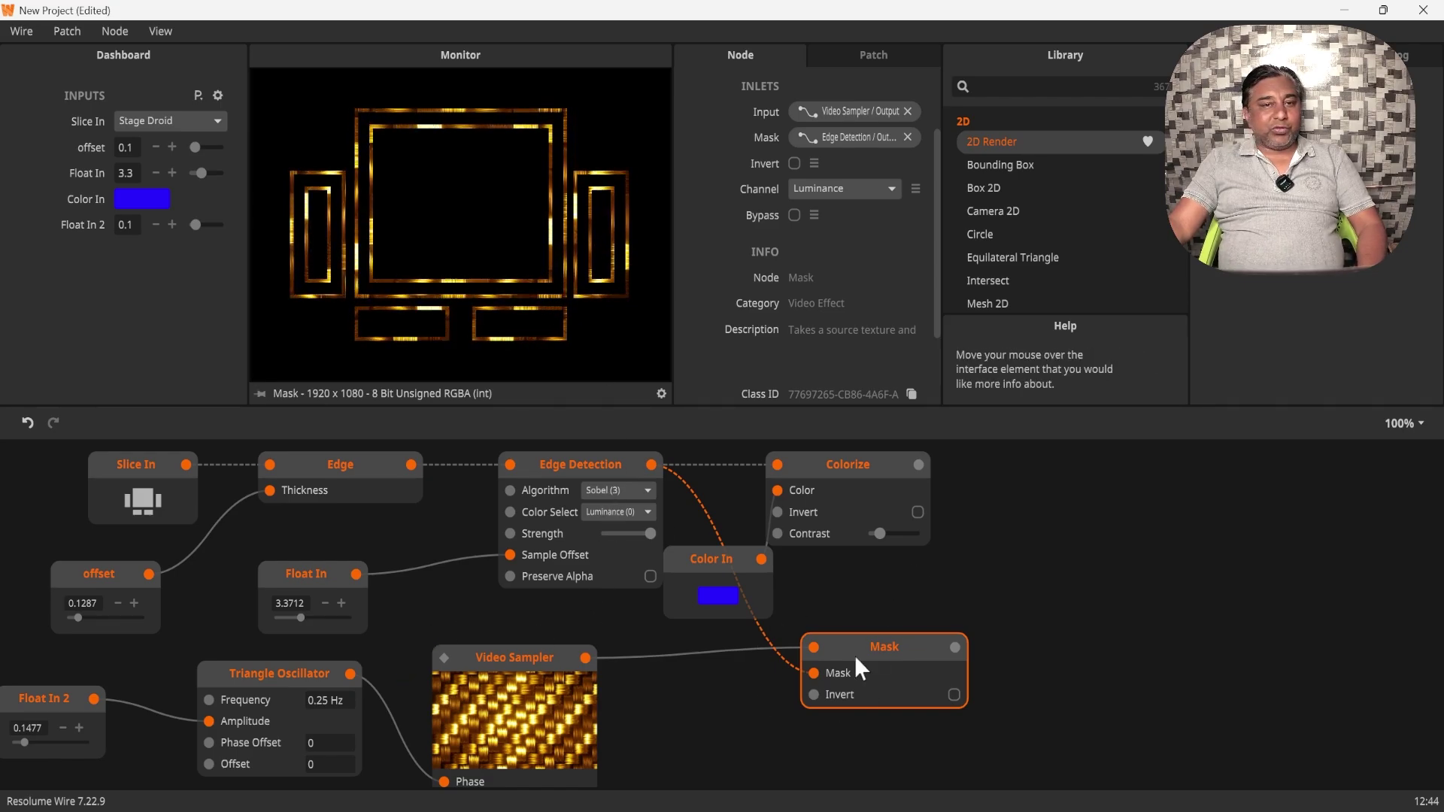
- Compare the Colorize and Mask outputs in the monitor by selecting the two nodes alternately
{"action": "left_click", "coordinate": [853, 461]}
{"action": "left_click", "coordinate": [912, 652]}
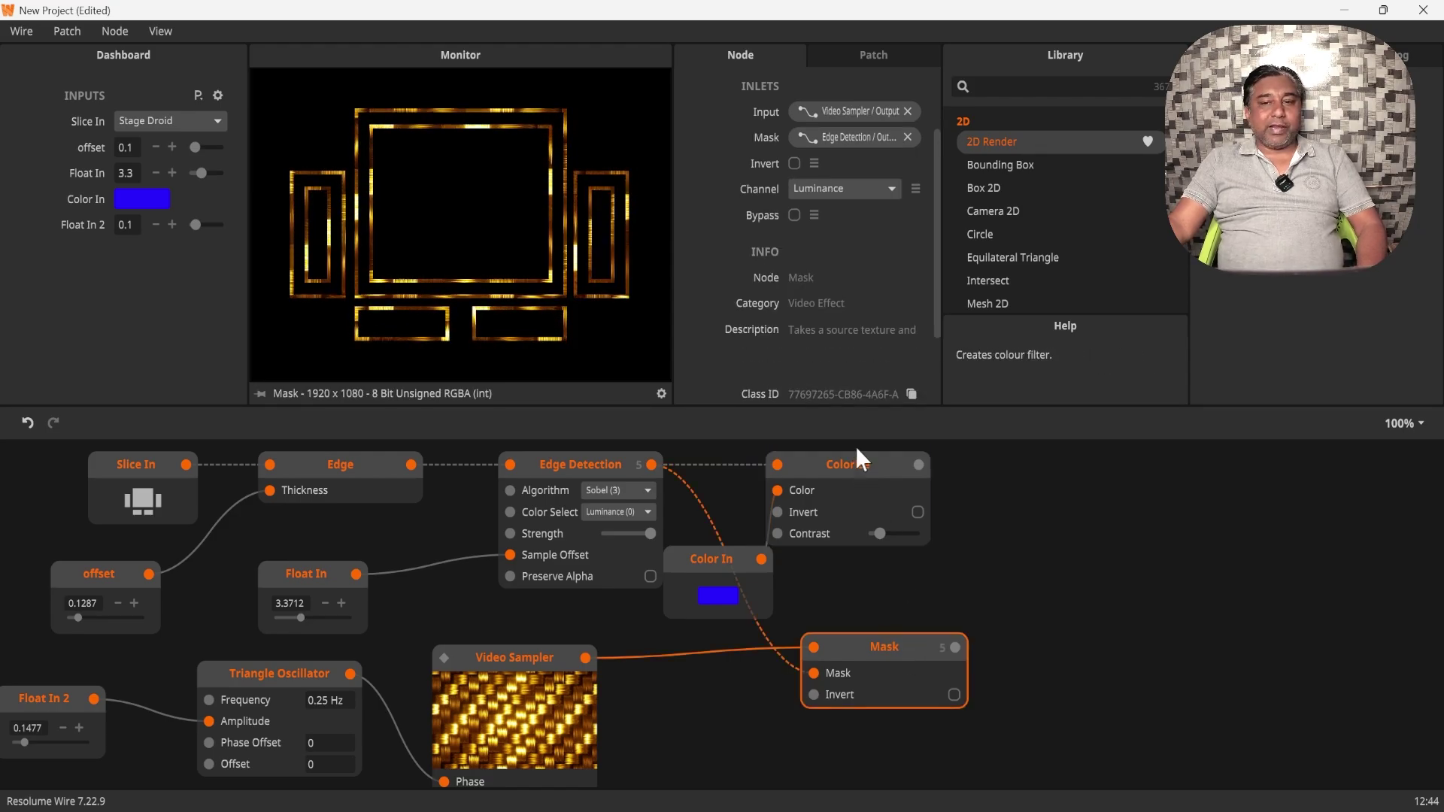
{"action": "left_click", "coordinate": [856, 464]}
{"action": "left_click", "coordinate": [887, 647]}
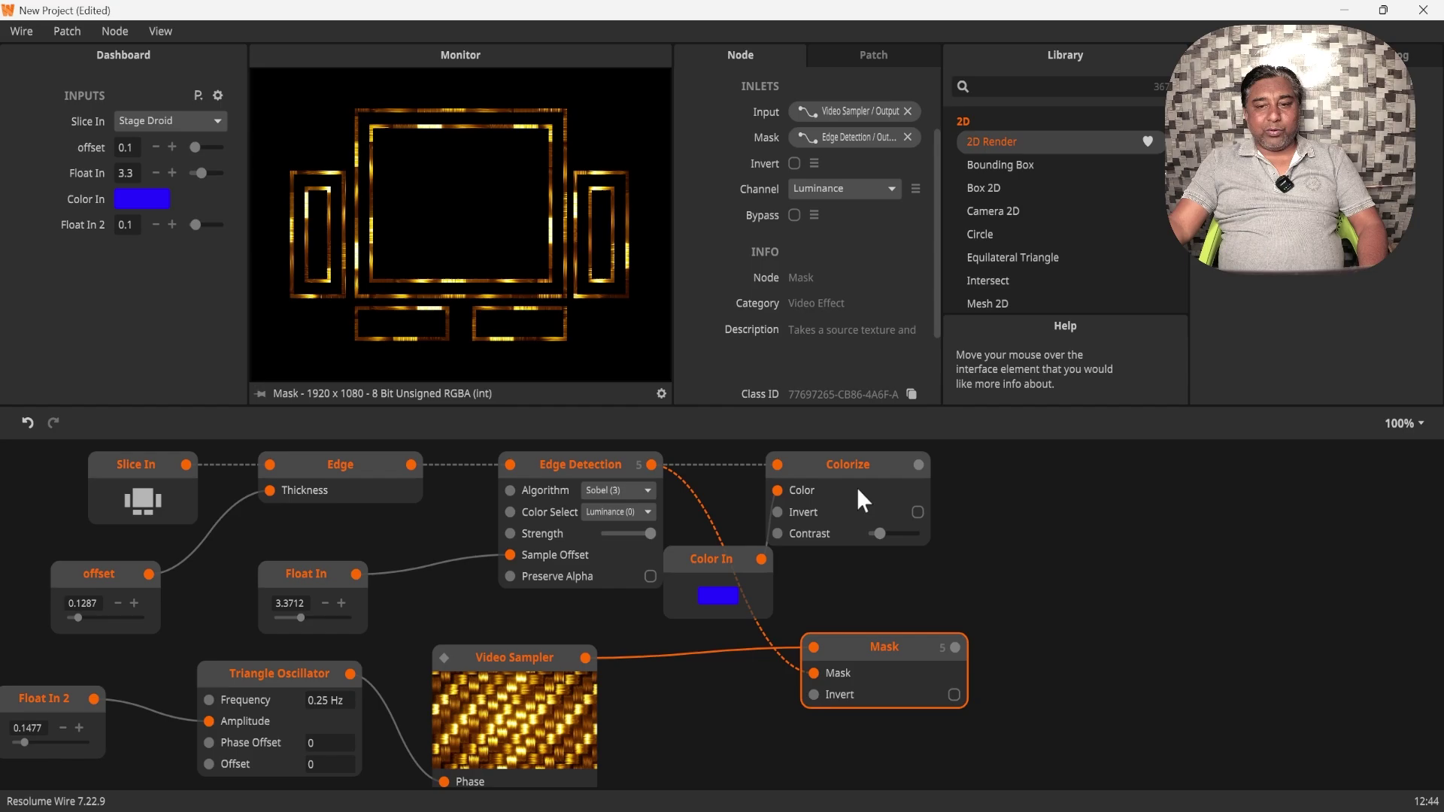
{"action": "left_click", "coordinate": [851, 461]}
{"action": "left_click", "coordinate": [874, 645]}
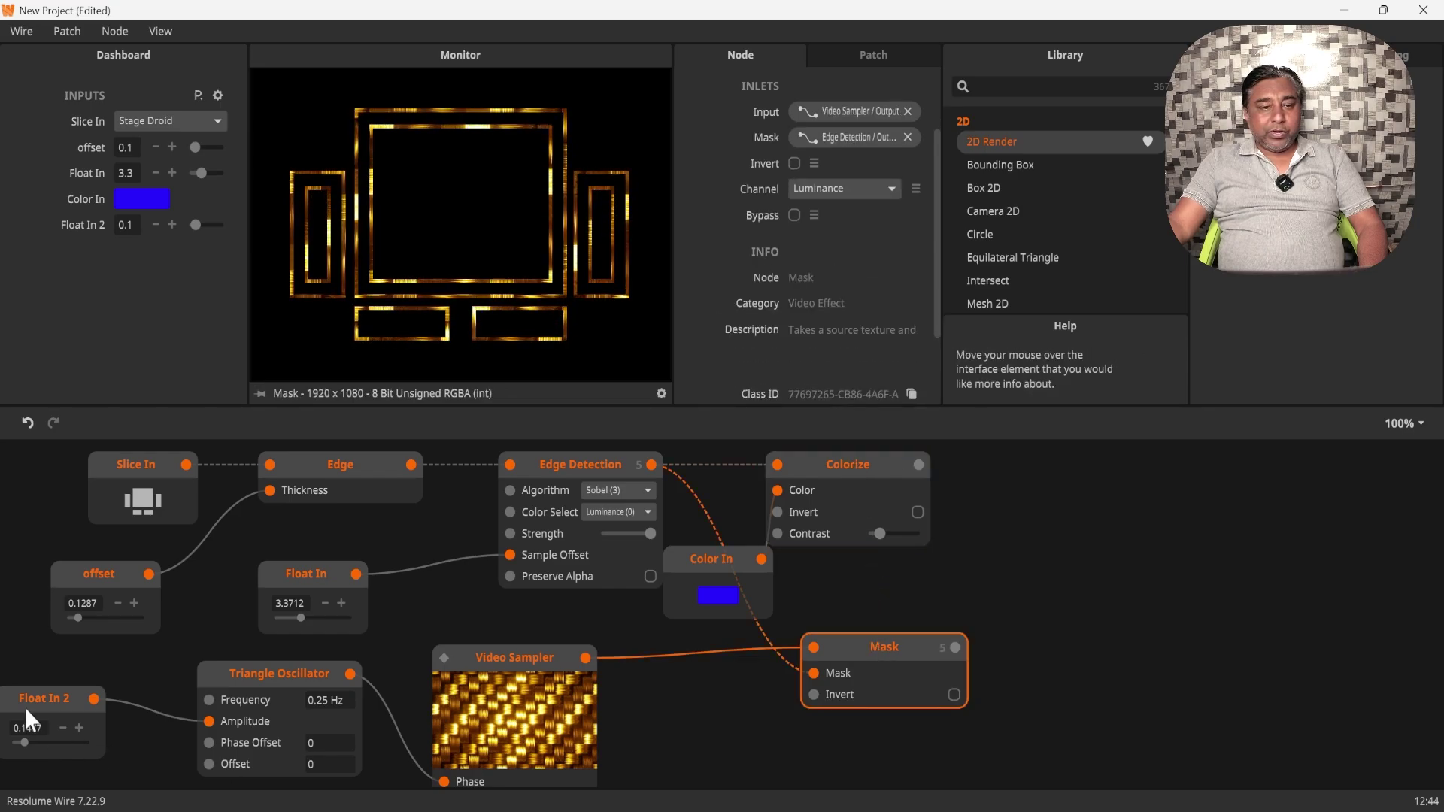
- Rename the Float In 2 node that feeds the Triangle Oscillator's Amplitude as speed
{"action": "left_click", "coordinate": [37, 690]}
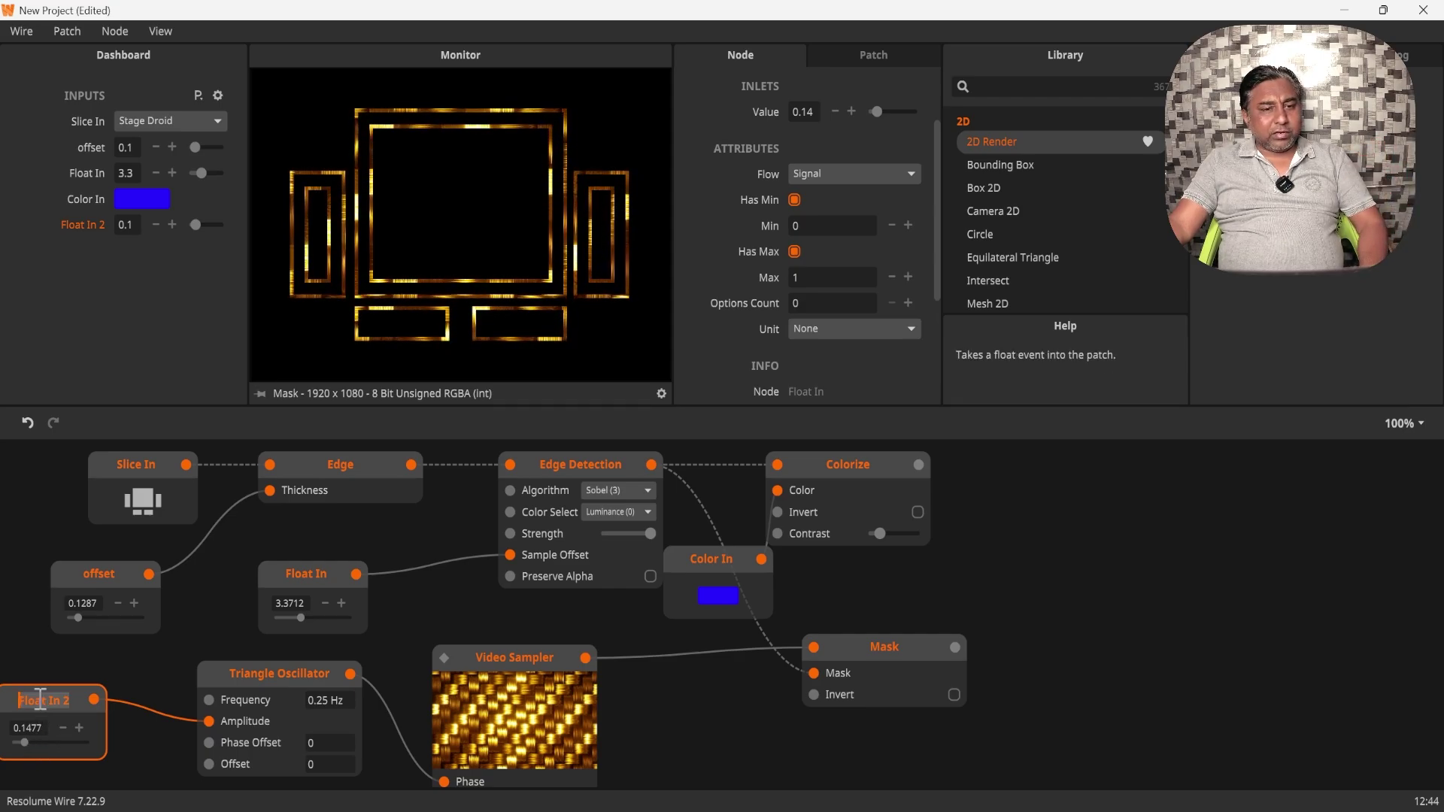
{"action": "type", "text": "sp"}
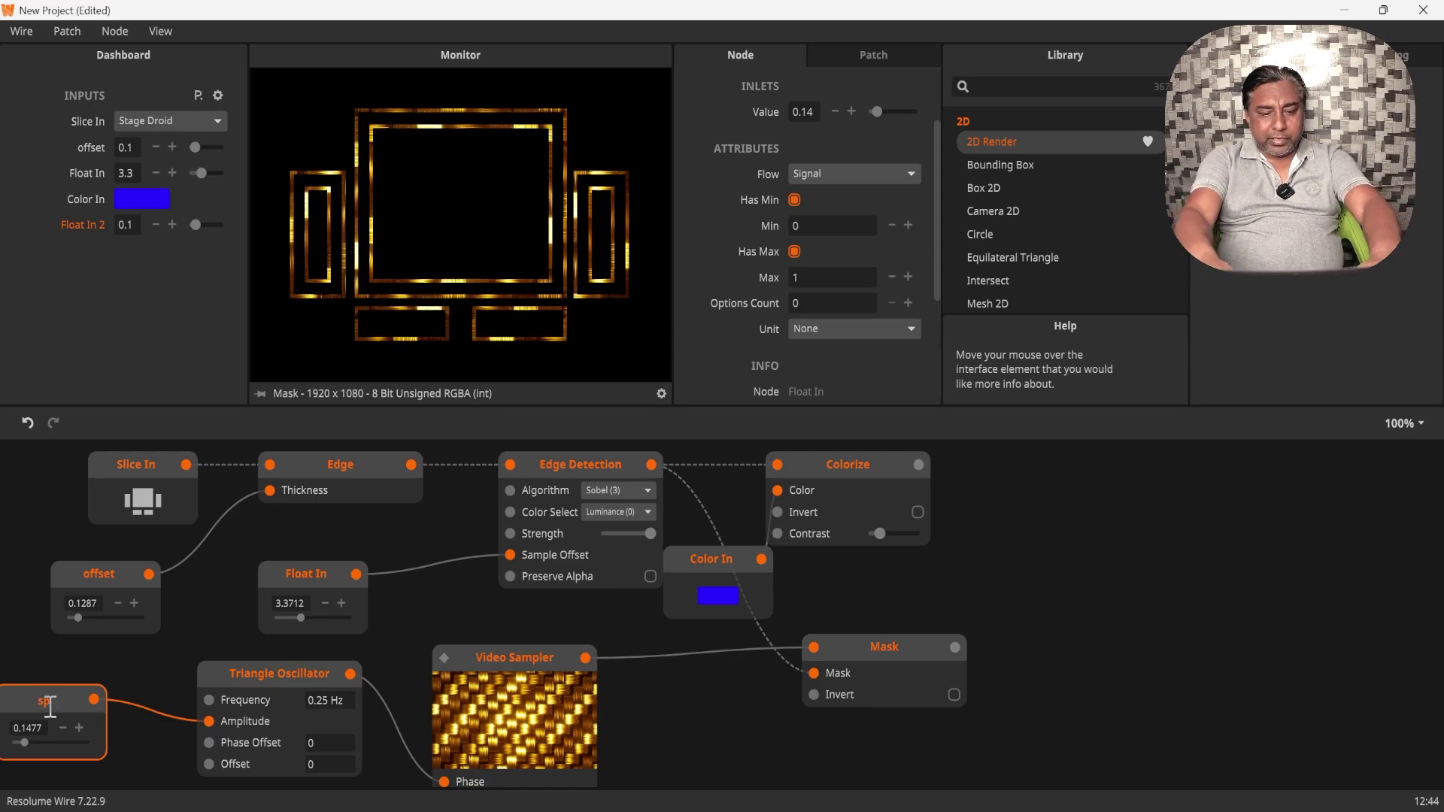
{"action": "type", "text": "eed"}
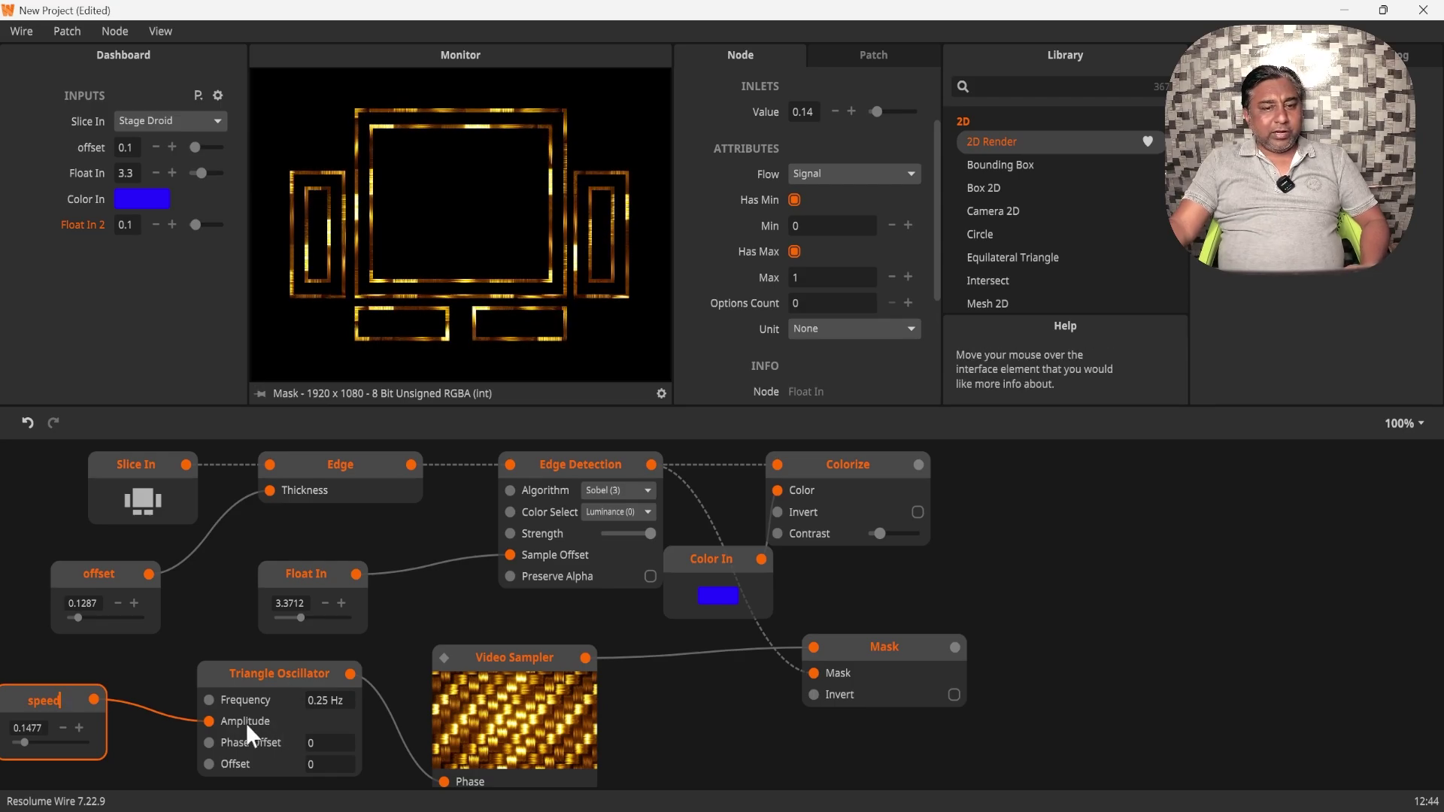
{"action": "left_click", "coordinate": [146, 659]}
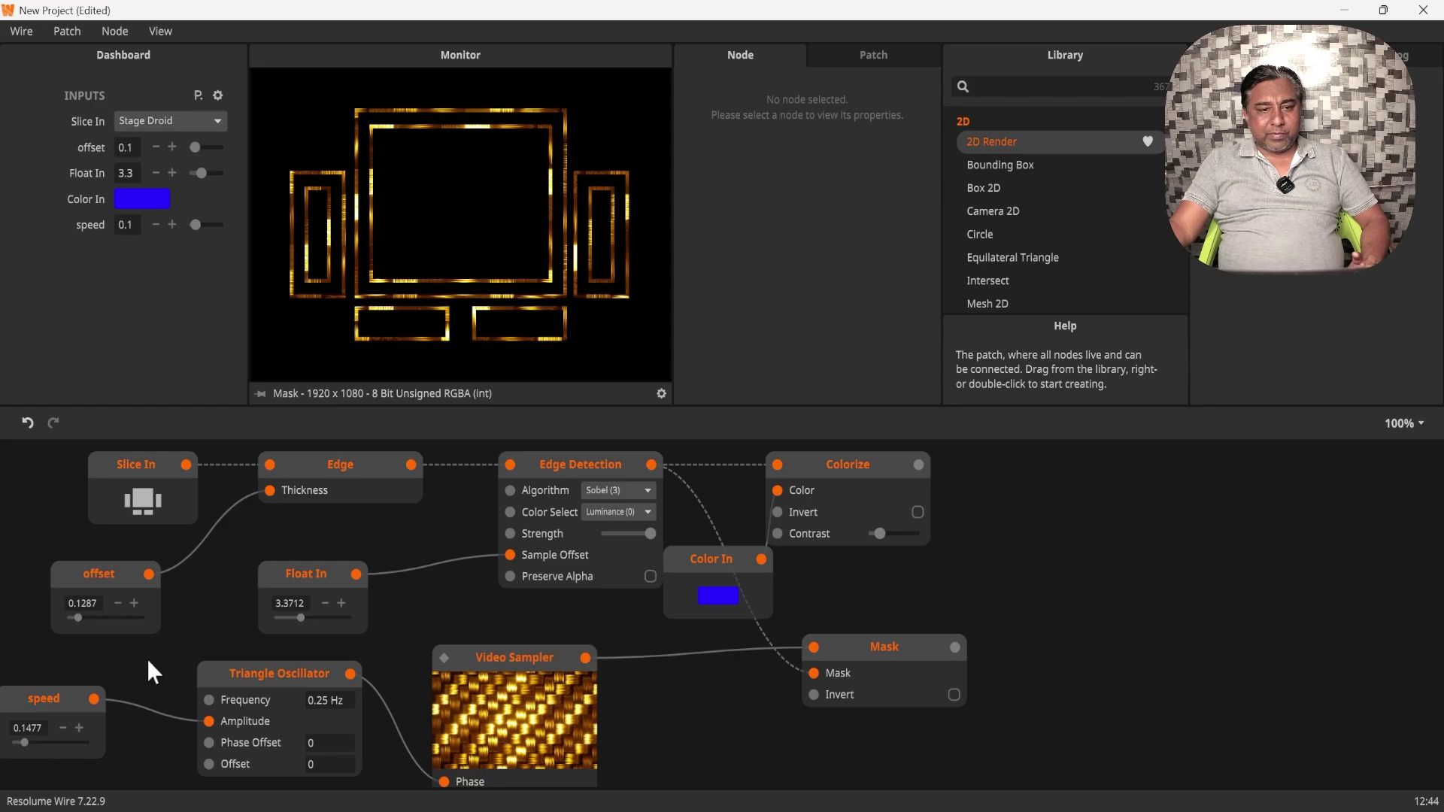
- View the Video Sampler output in the monitor and compare it with the Colorize and Mask outputs
{"action": "left_click", "coordinate": [507, 661]}
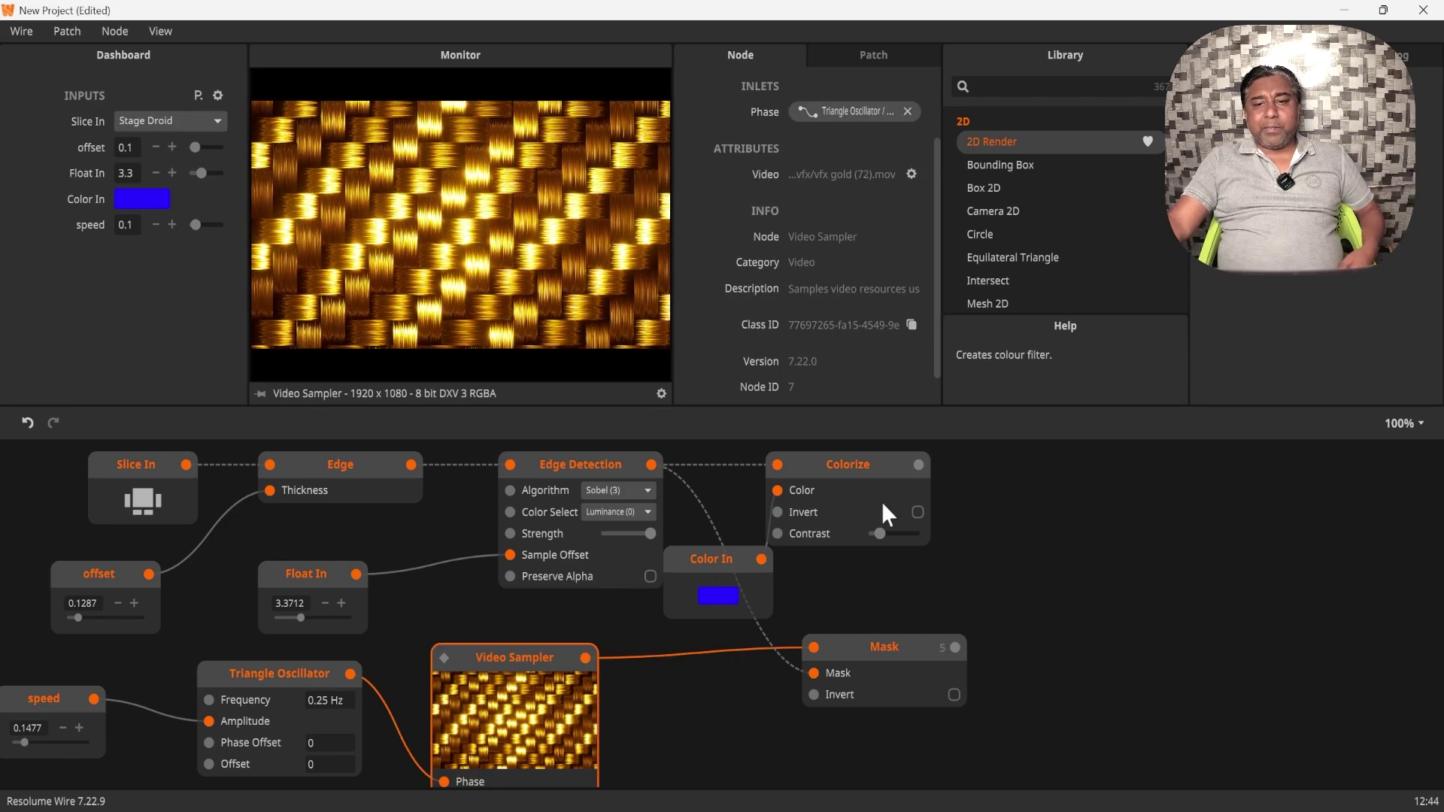
{"action": "left_click", "coordinate": [855, 457]}
{"action": "left_click", "coordinate": [890, 646]}
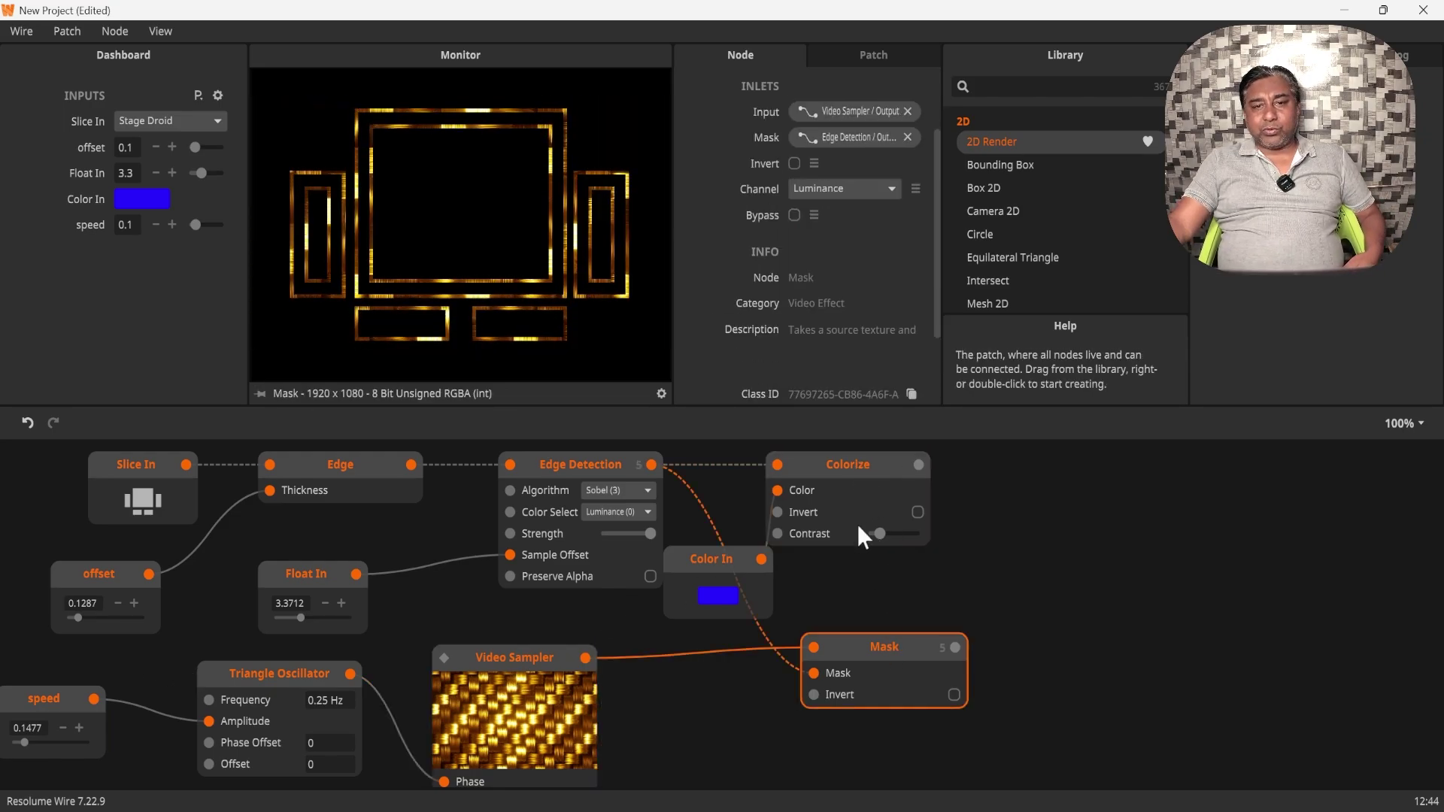
{"action": "left_click", "coordinate": [864, 462]}
{"action": "left_click", "coordinate": [898, 651]}
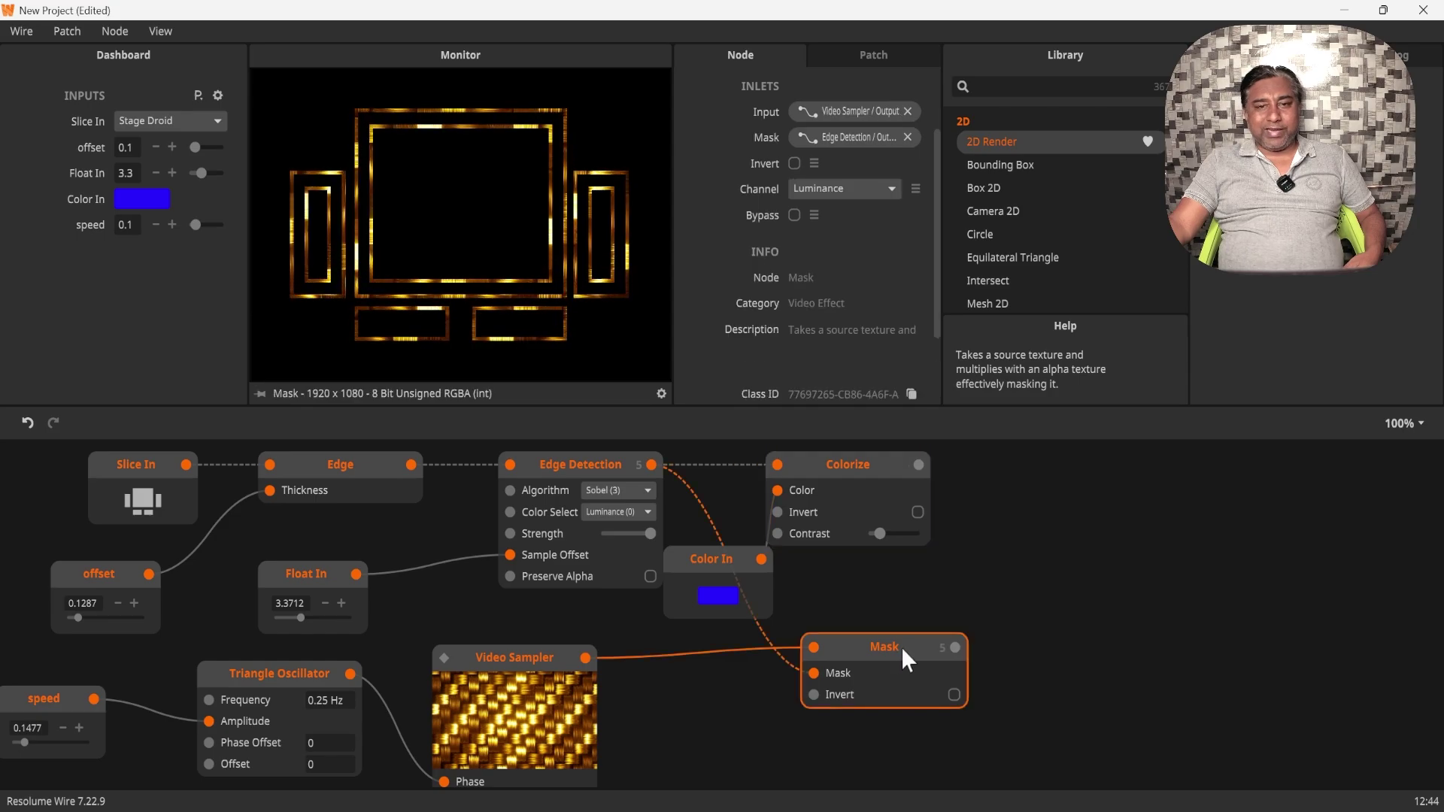
- Move the Colorize and Mask nodes further from Edge Detection, aligned one above the other
{"action": "left_click_drag", "start_coordinate": [860, 463], "coordinate": [948, 468]}
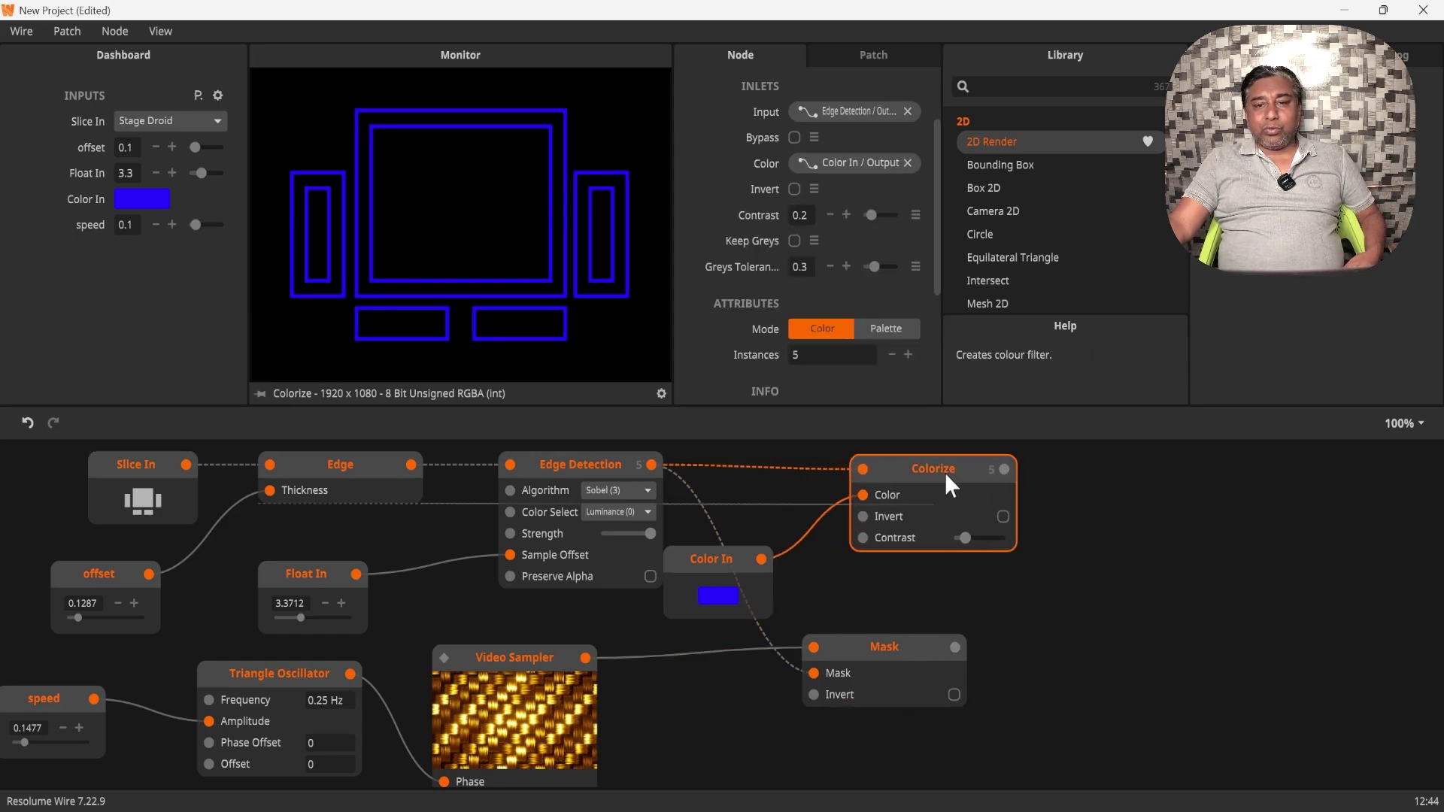
{"action": "left_click", "coordinate": [917, 645]}
{"action": "left_click_drag", "start_coordinate": [917, 646], "coordinate": [965, 627]}
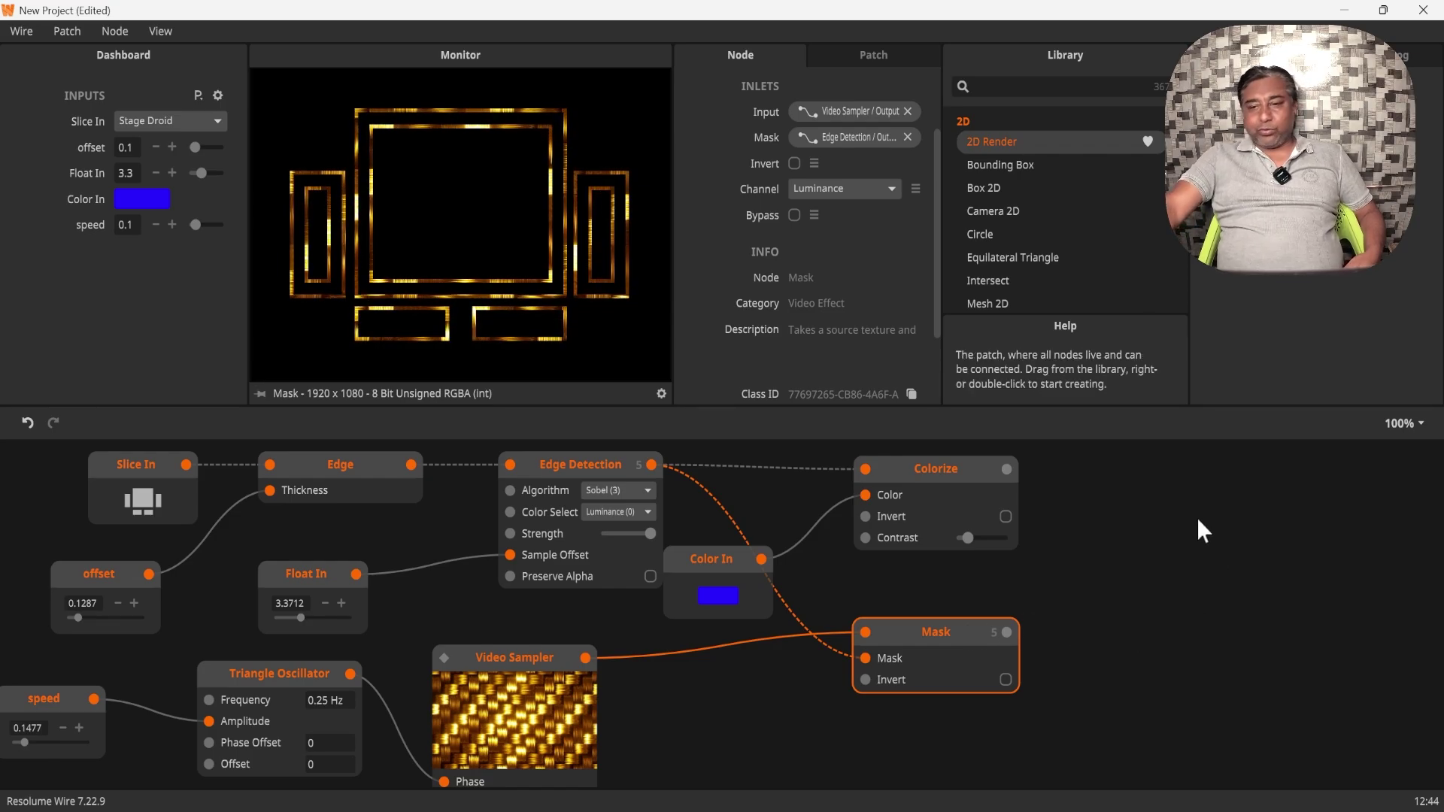
- Add a Switch node beyond Colorize and Mask, and connect Colorize's output to Case 0 and Mask's output to Case 1
{"action": "double_click", "coordinate": [1136, 661]}
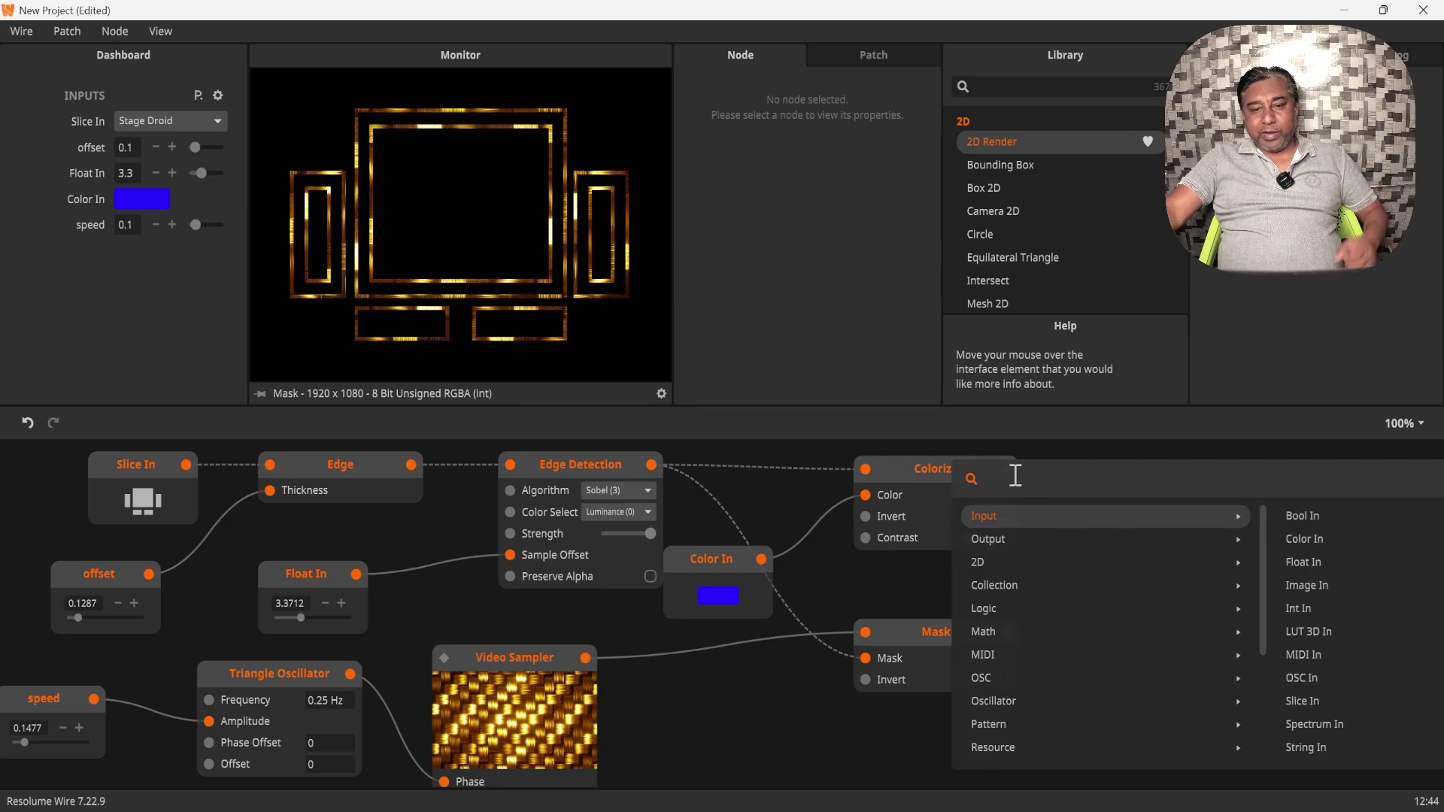
{"action": "type", "text": "swi"}
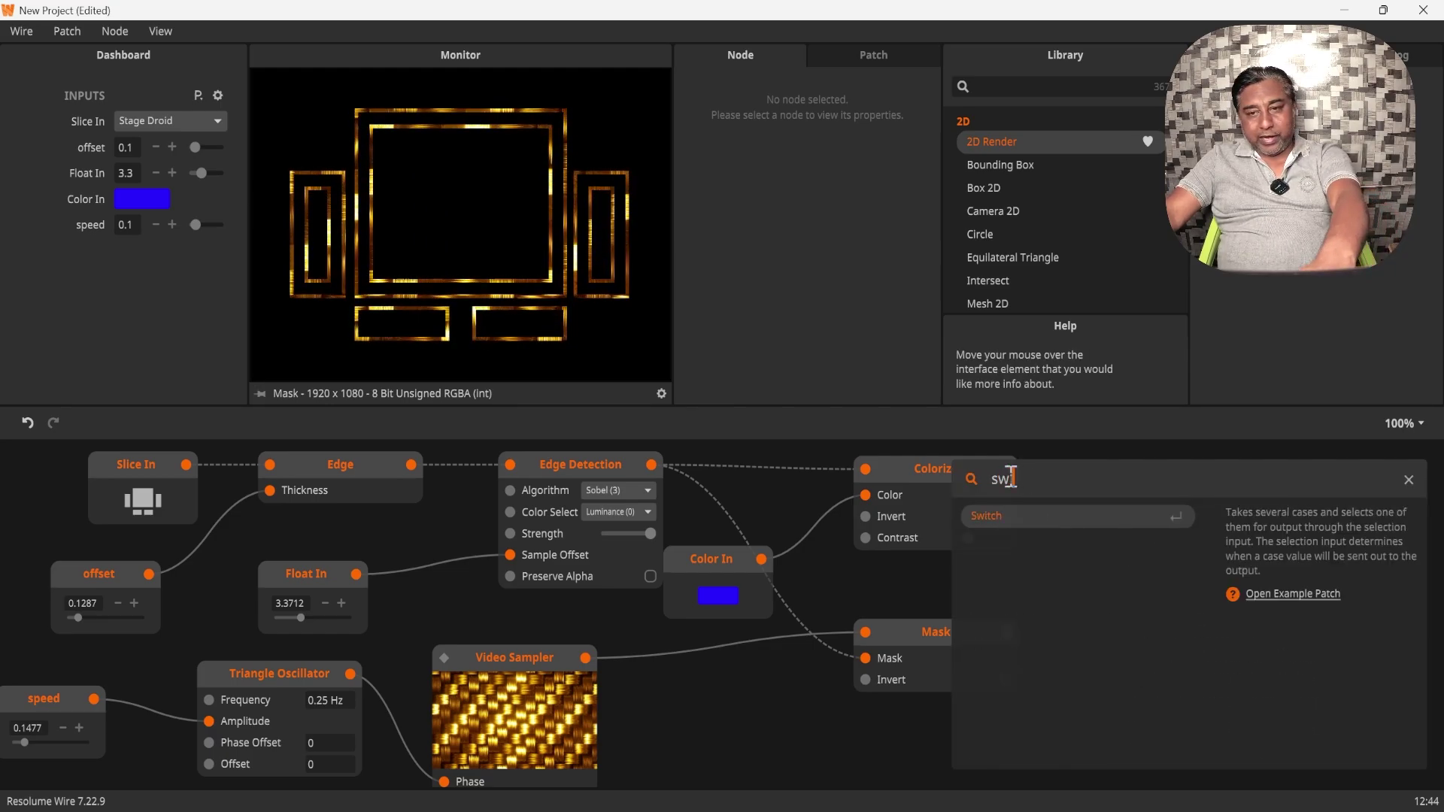
{"action": "left_click", "coordinate": [1014, 513]}
{"action": "left_click_drag", "start_coordinate": [1148, 601], "coordinate": [1125, 540]}
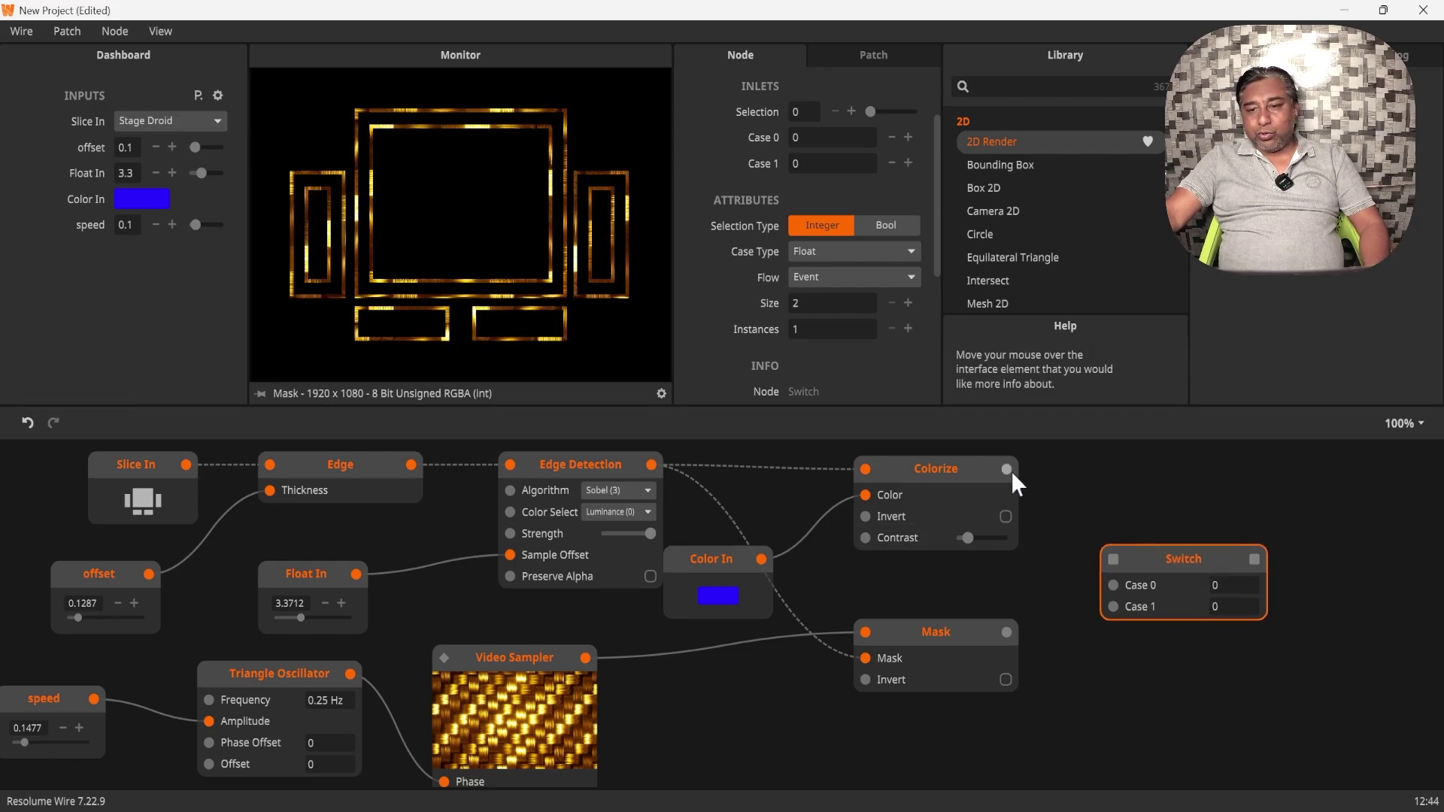
{"action": "left_click_drag", "start_coordinate": [1008, 470], "coordinate": [1112, 585]}
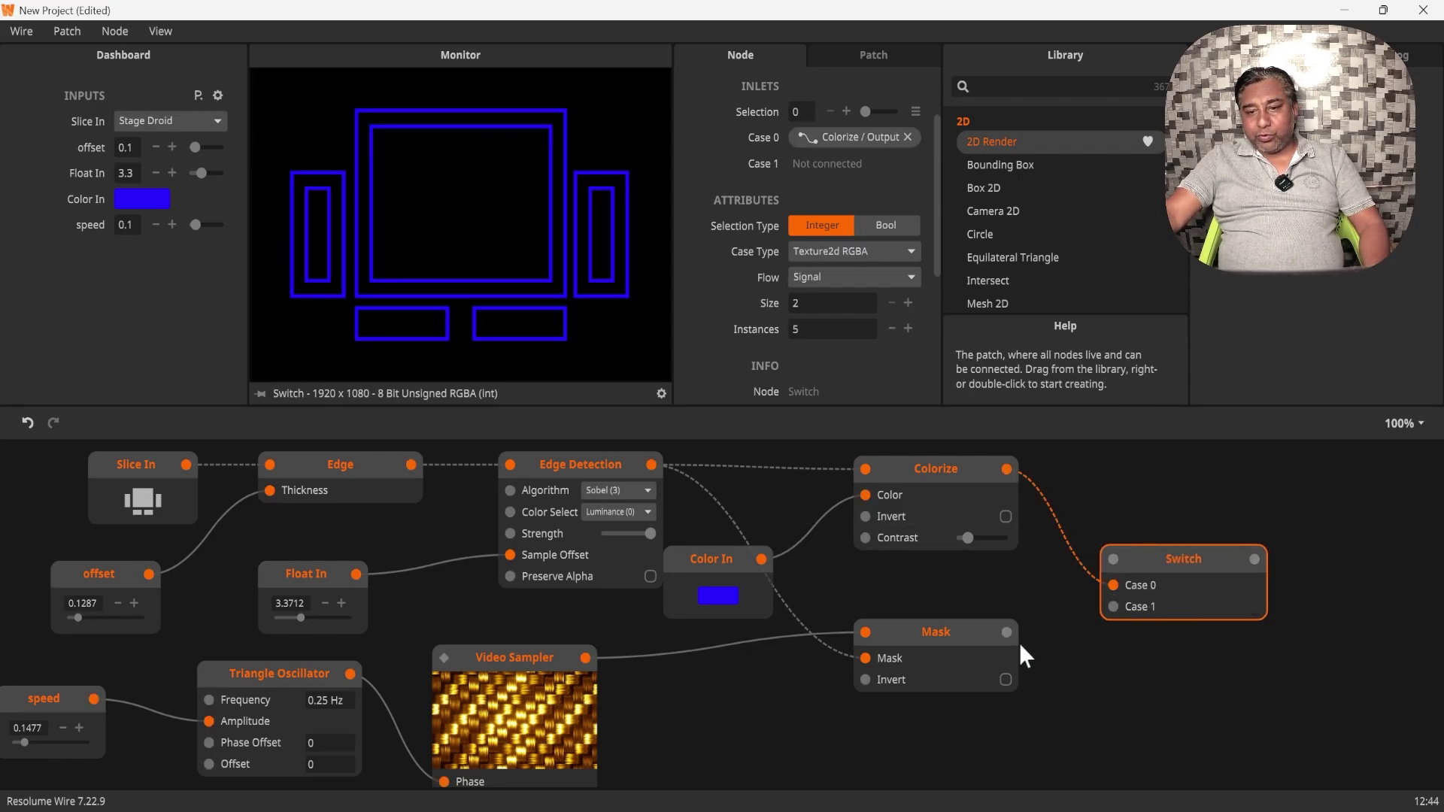
{"action": "left_click_drag", "start_coordinate": [1007, 632], "coordinate": [1114, 606]}
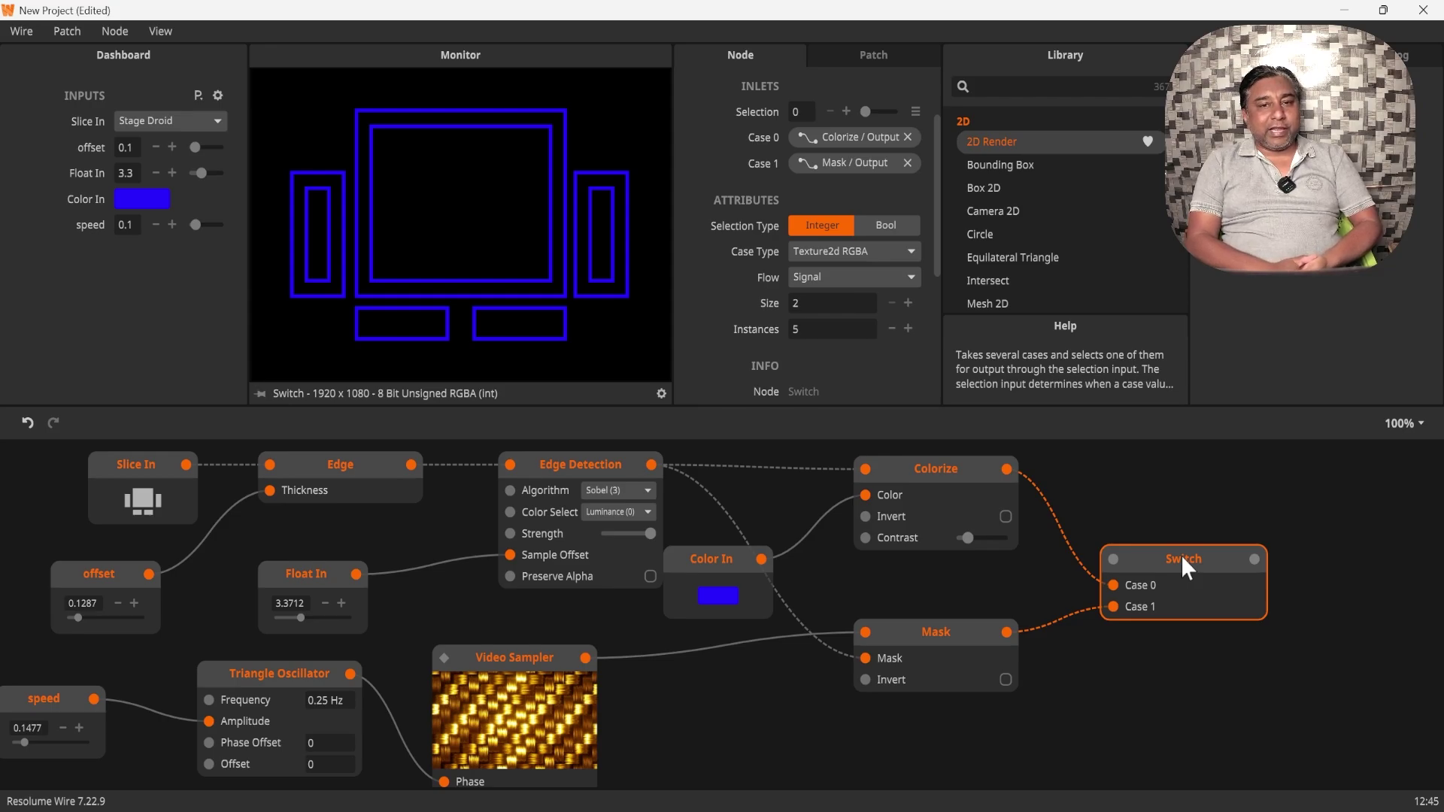
- Add an Int In node and place it just below the Switch node
{"action": "double_click", "coordinate": [1068, 743]}
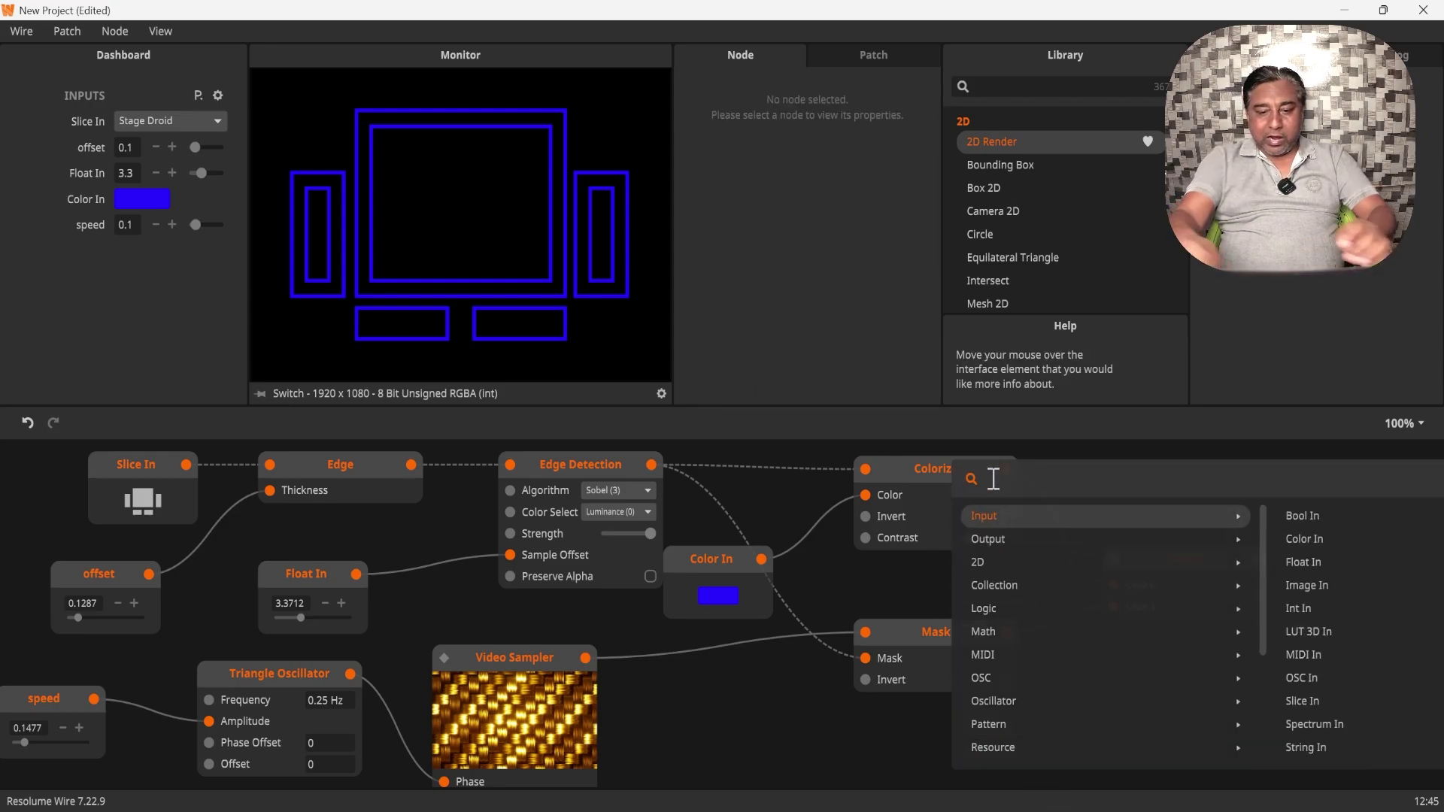
{"action": "type", "text": "int"}
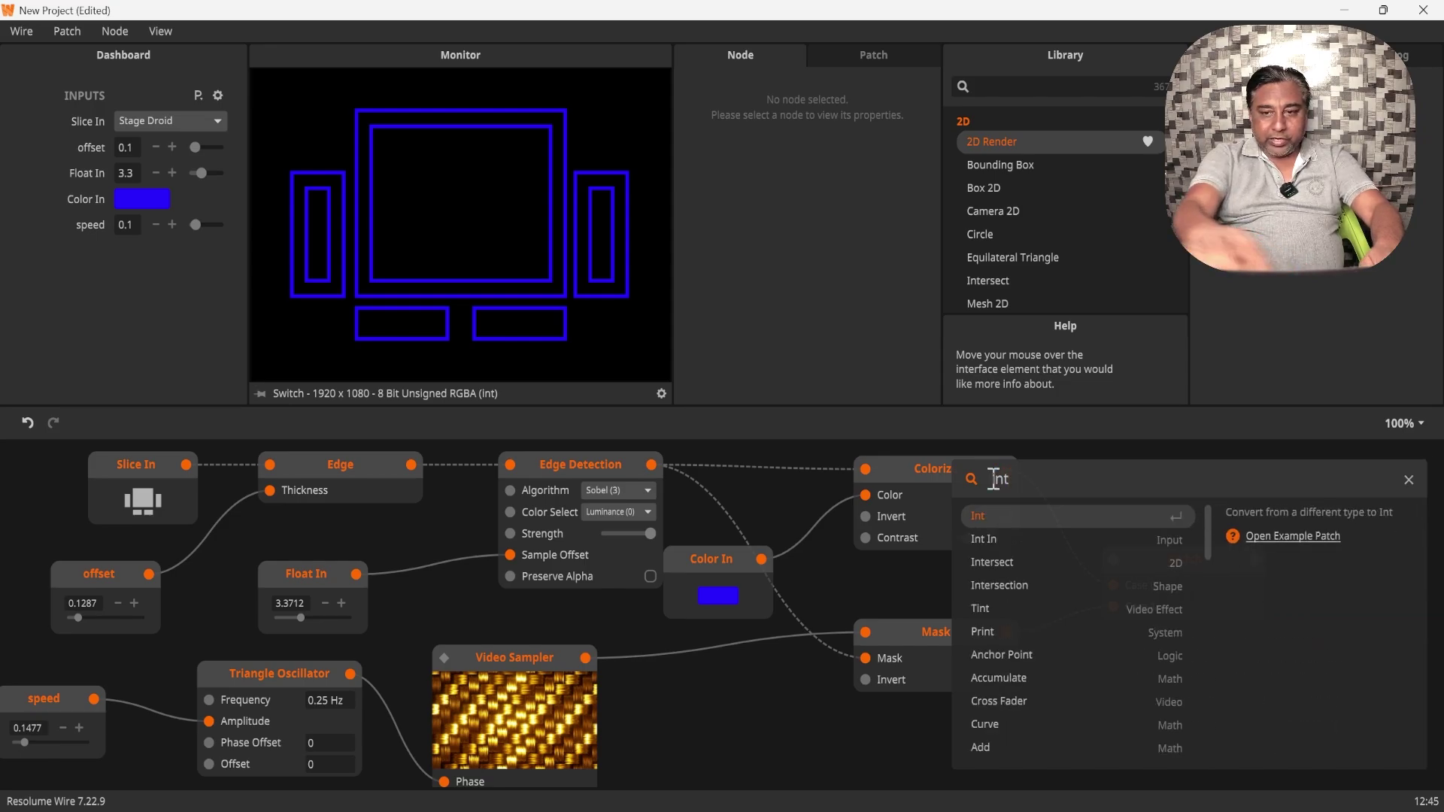
{"action": "left_click", "coordinate": [1026, 537]}
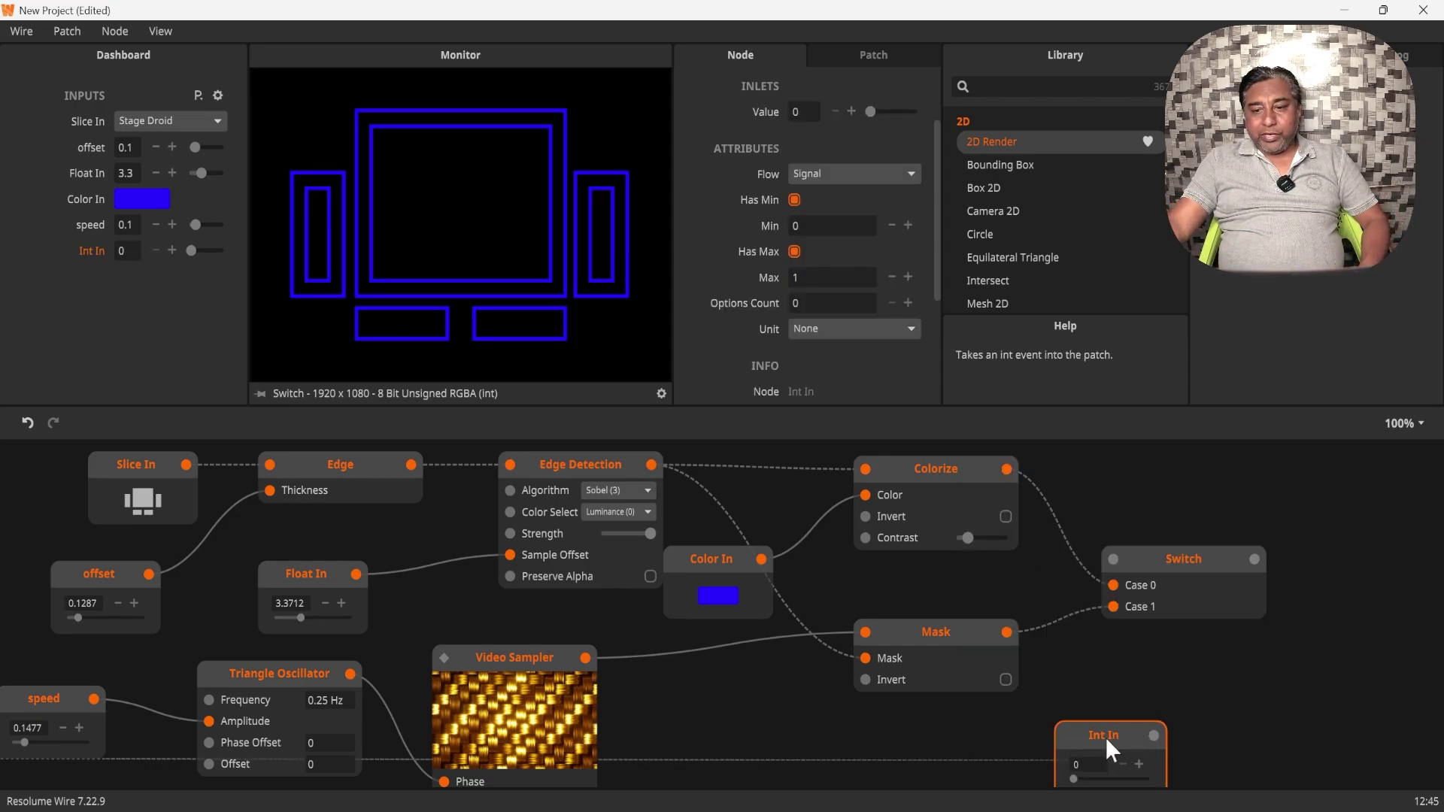
{"action": "left_click_drag", "start_coordinate": [1105, 737], "coordinate": [1098, 685]}
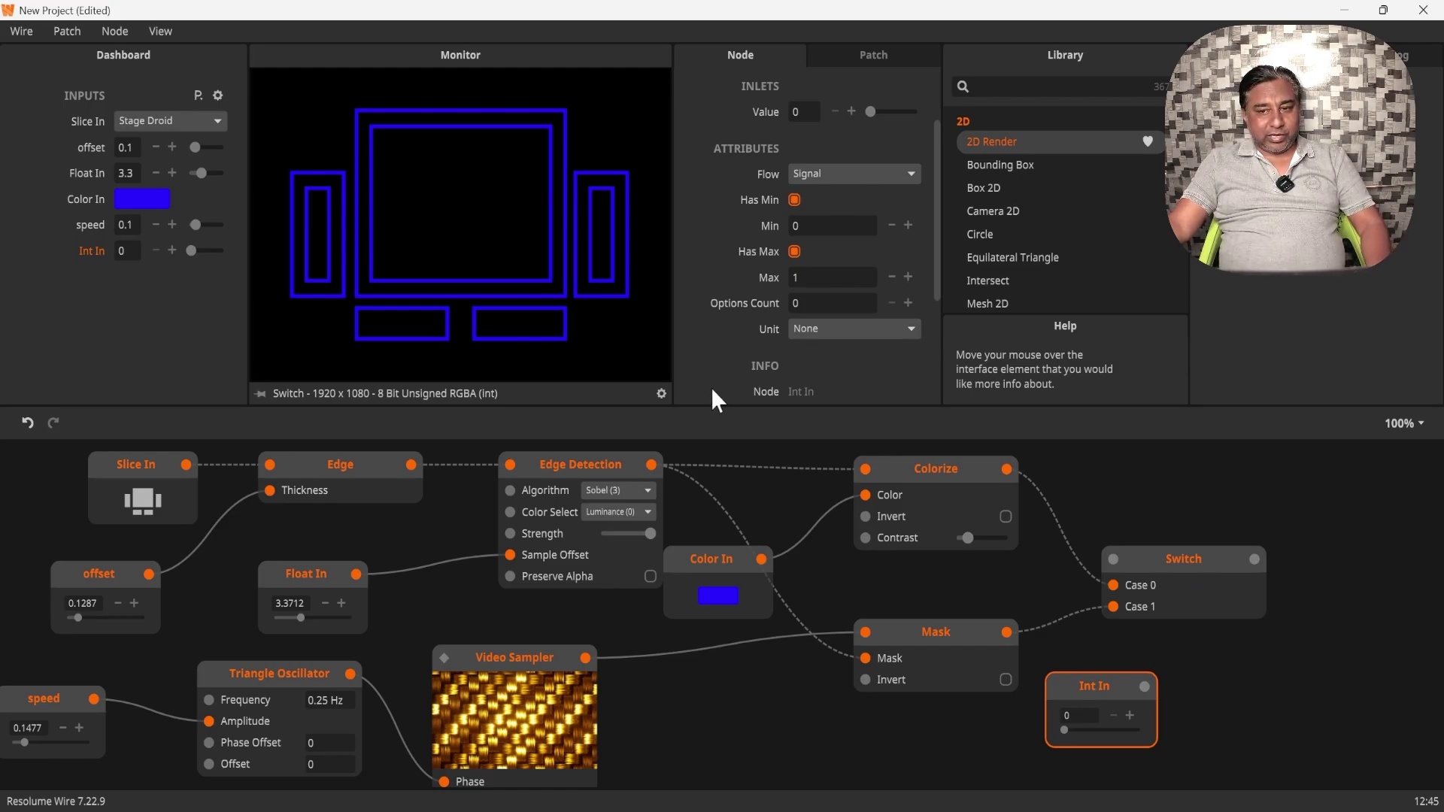
- Set the Int In node's Options Count to 2
{"action": "left_click", "coordinate": [909, 302]}
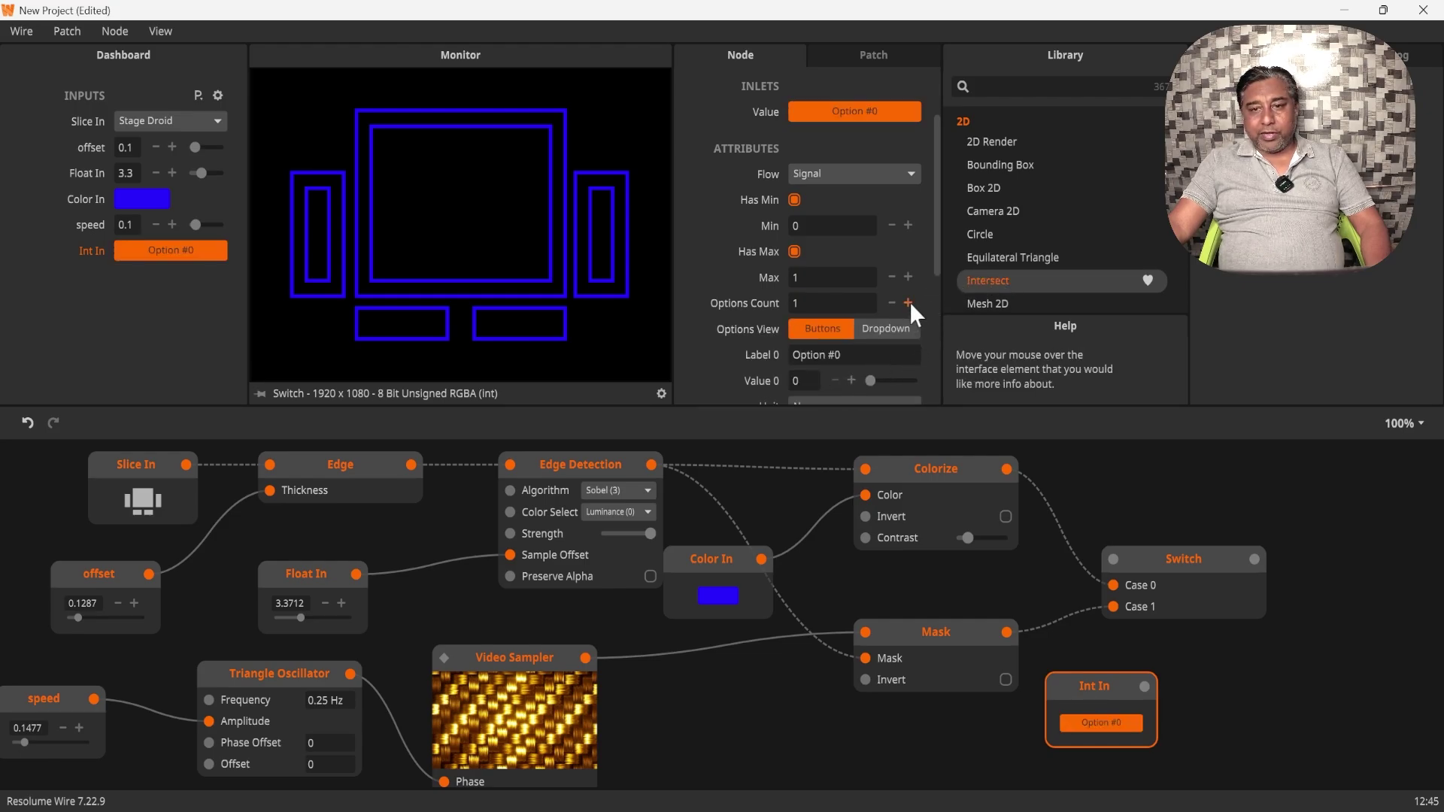
{"action": "left_click", "coordinate": [909, 303]}
{"action": "left_click_drag", "start_coordinate": [937, 252], "coordinate": [938, 334]}
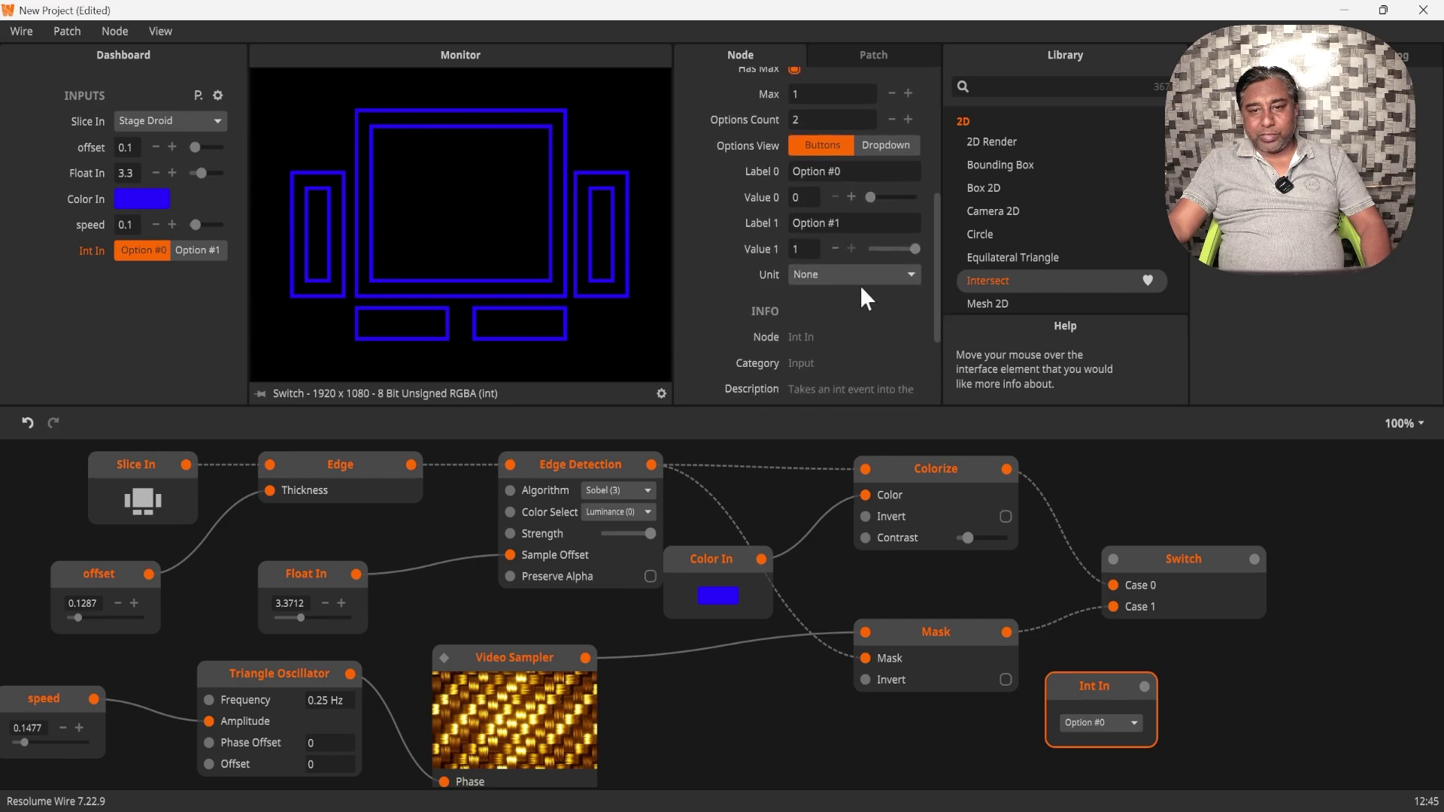
{"action": "left_click", "coordinate": [907, 119]}
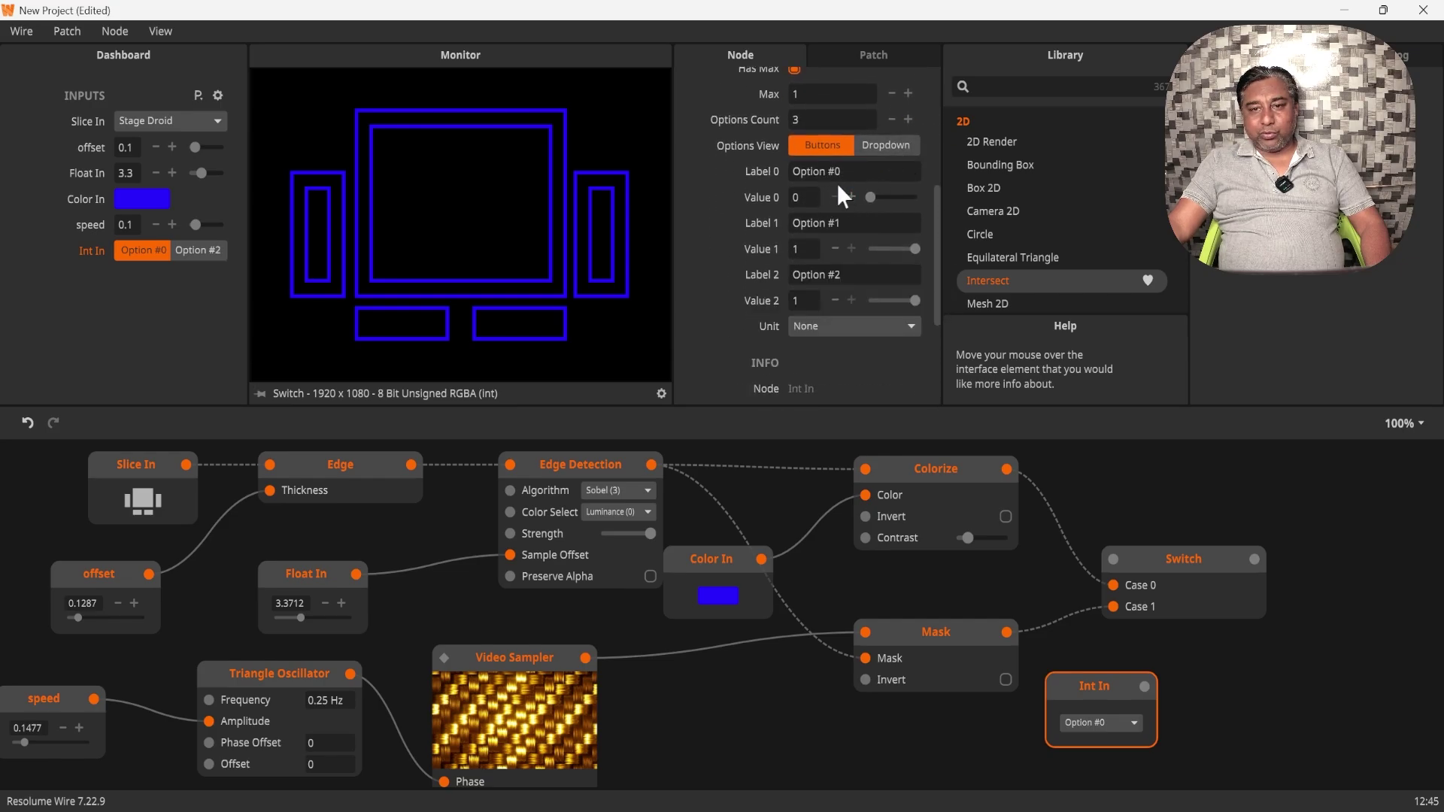
{"action": "left_click", "coordinate": [892, 120]}
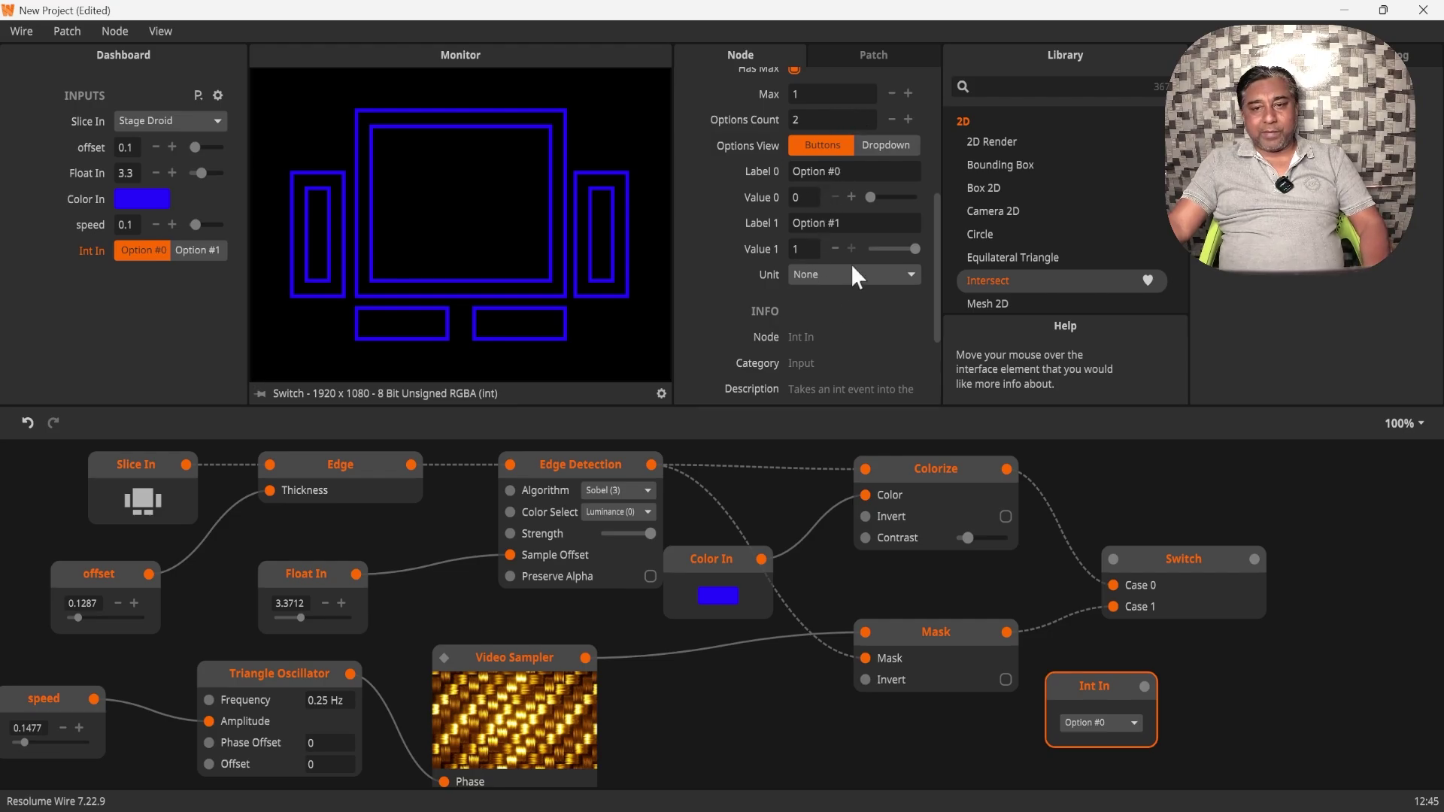
- Label the Int In node's option 0 as rgb and option 1 as gold
{"action": "left_click", "coordinate": [873, 179]}
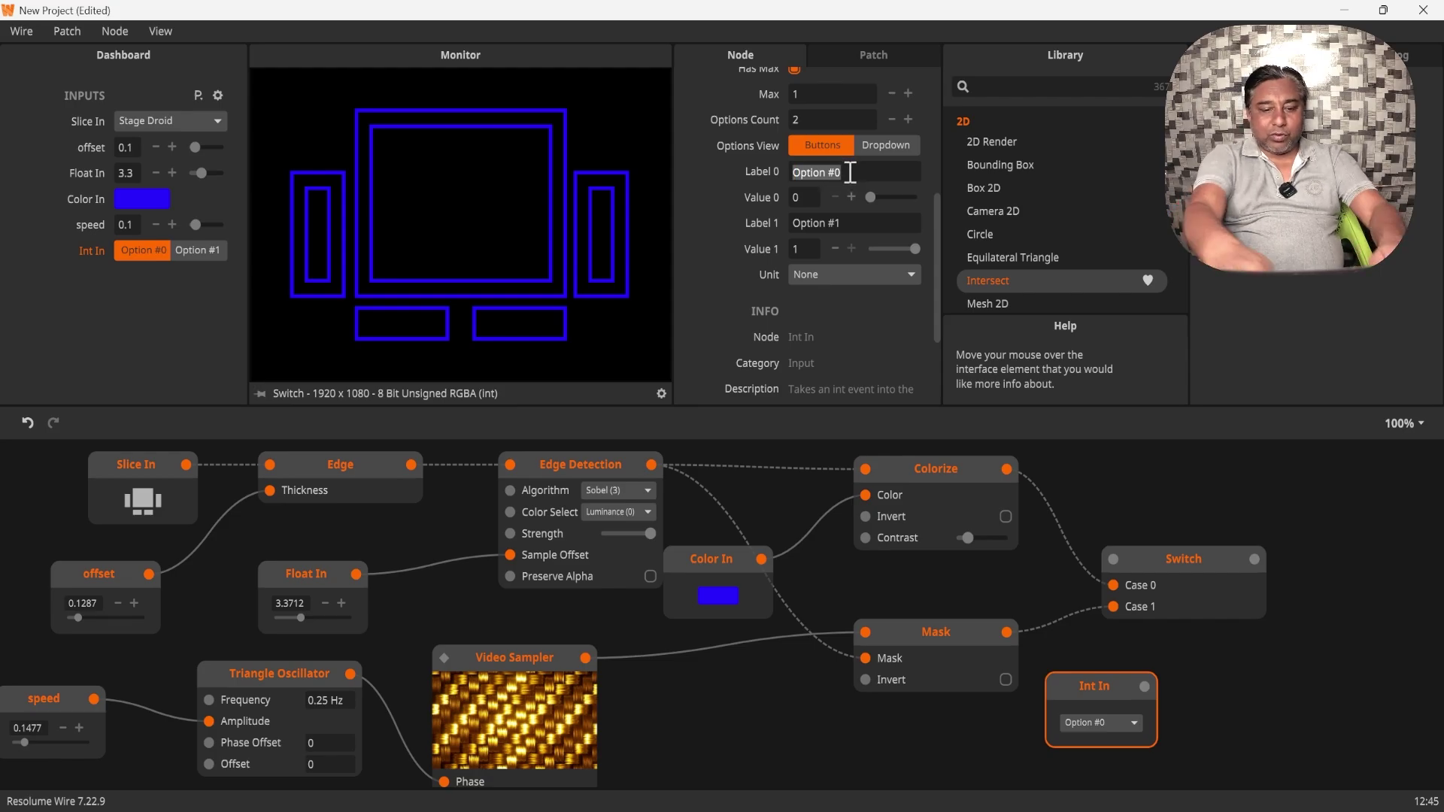
{"action": "type", "text": "rgb"}
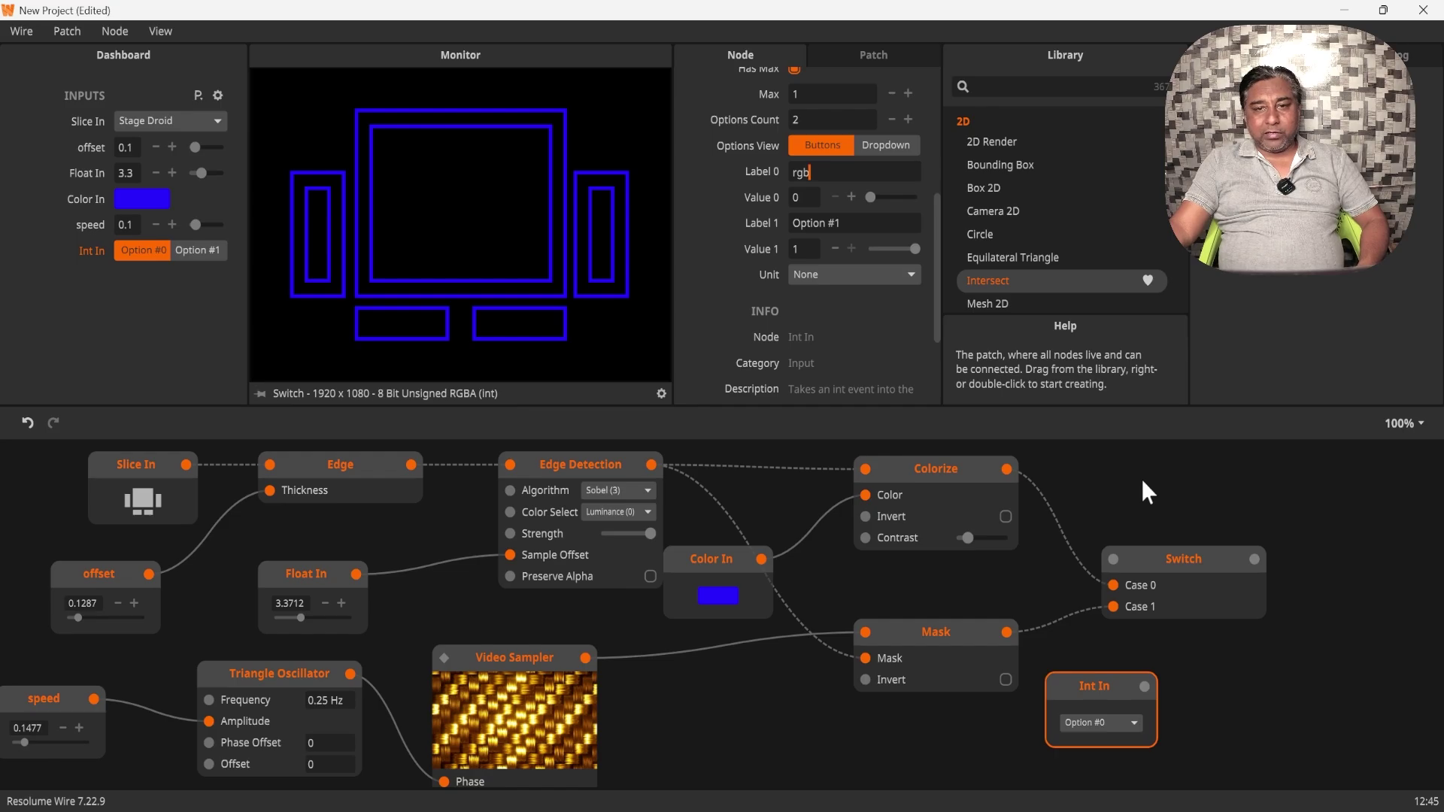
{"action": "left_click", "coordinate": [834, 224]}
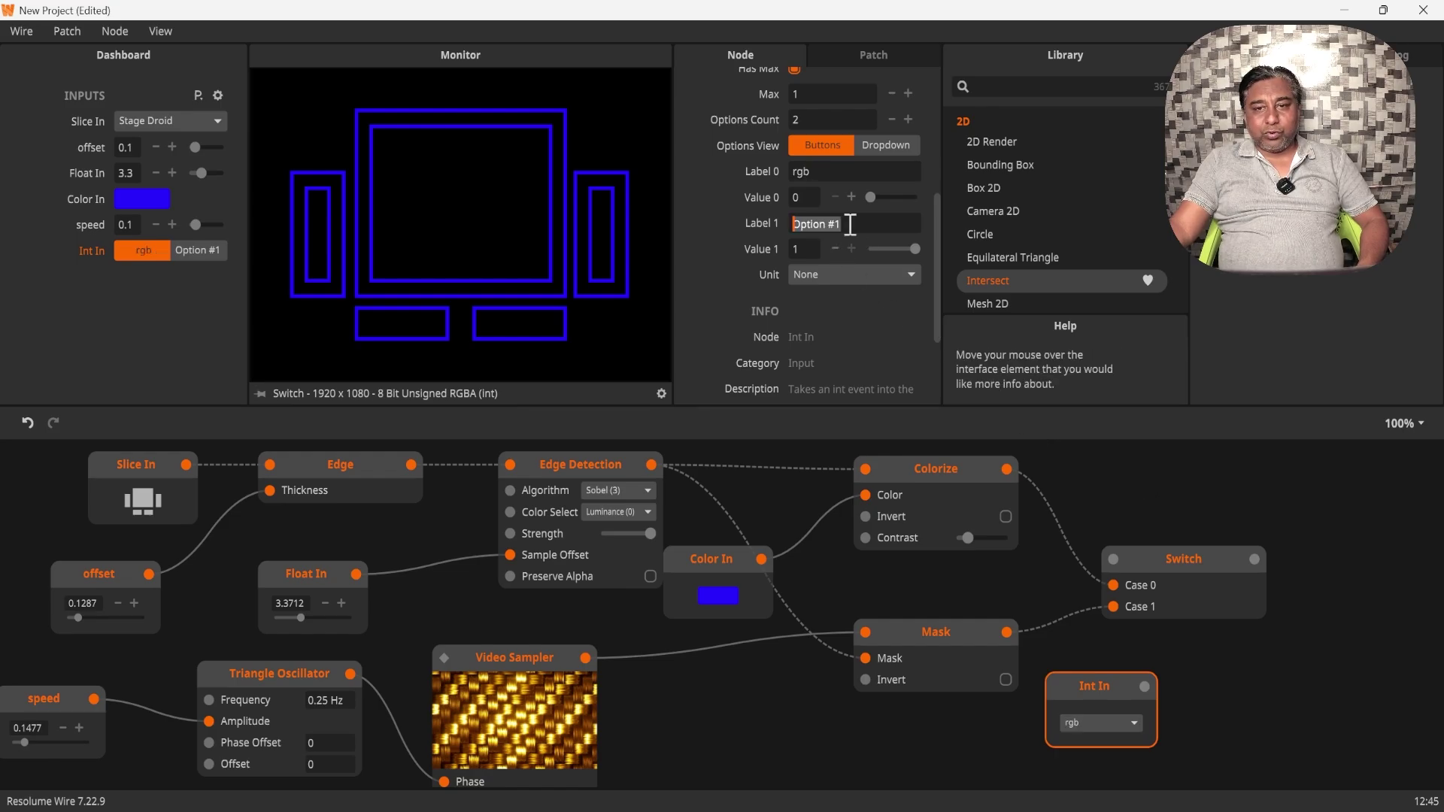
{"action": "type", "text": "gold"}
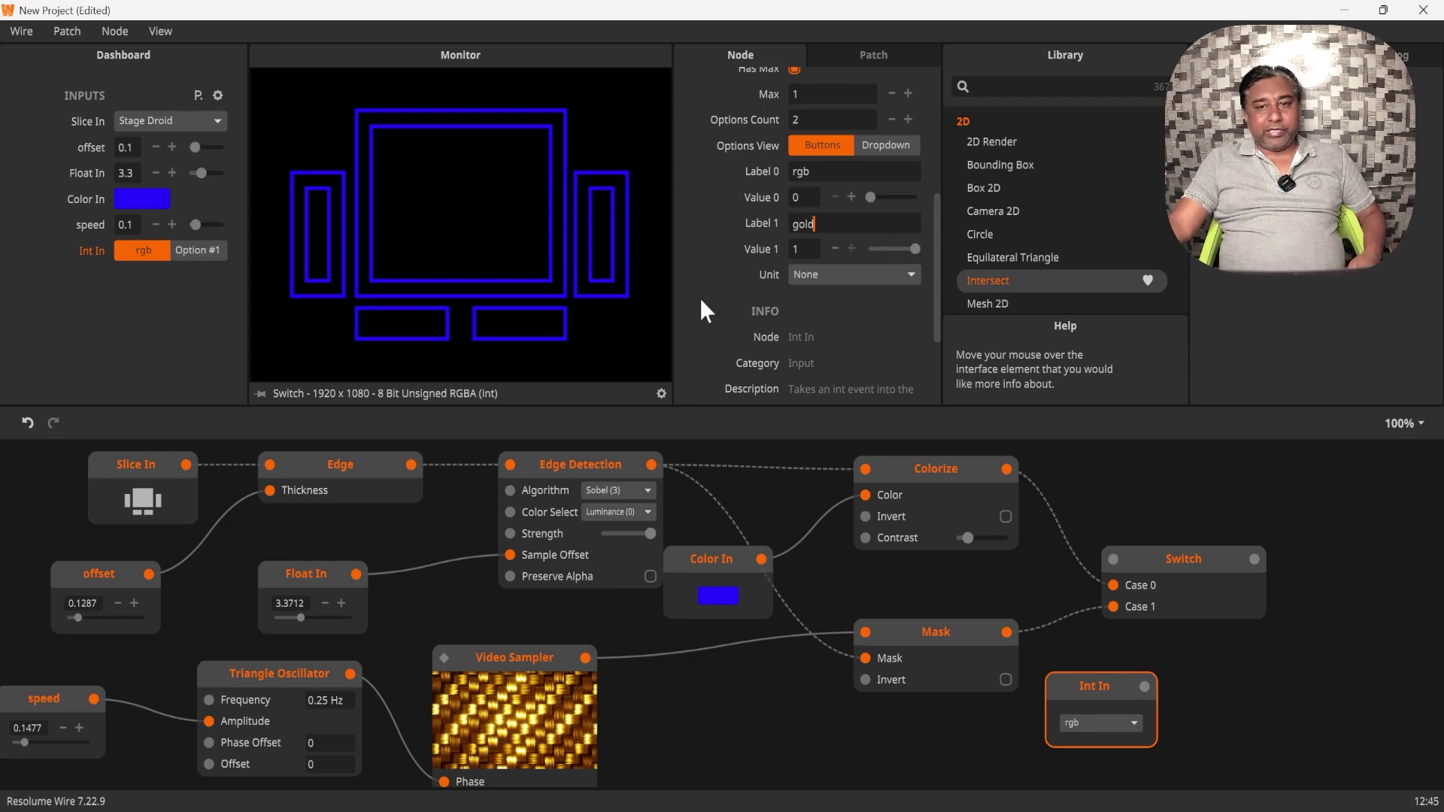
{"action": "key", "text": "Return"}
- Toggle the unconnected Int In between rgb and gold, with the Switch node's output shown in the monitor
{"action": "left_click", "coordinate": [1116, 722]}
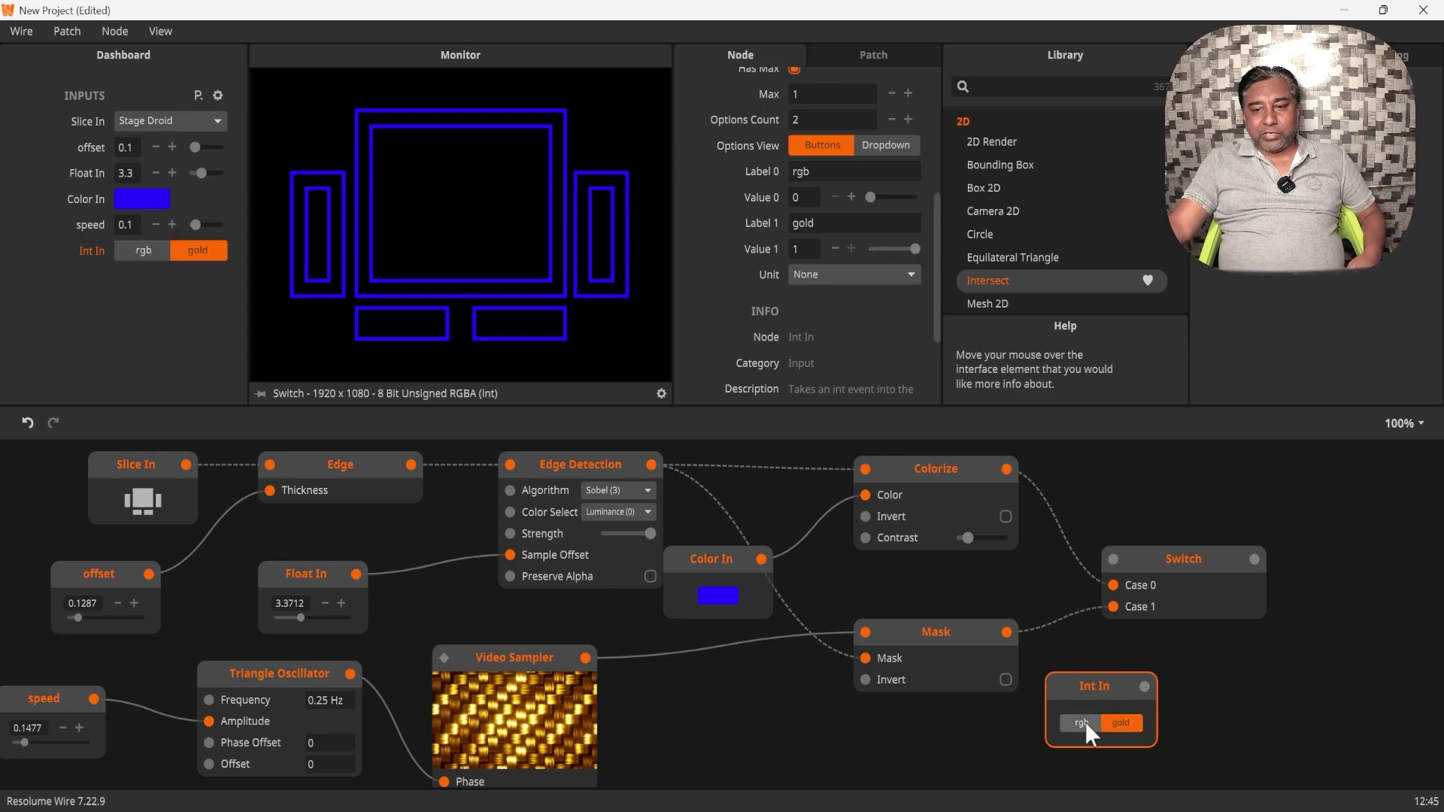
{"action": "left_click", "coordinate": [1083, 724]}
{"action": "left_click", "coordinate": [1125, 723]}
{"action": "left_click", "coordinate": [1082, 724]}
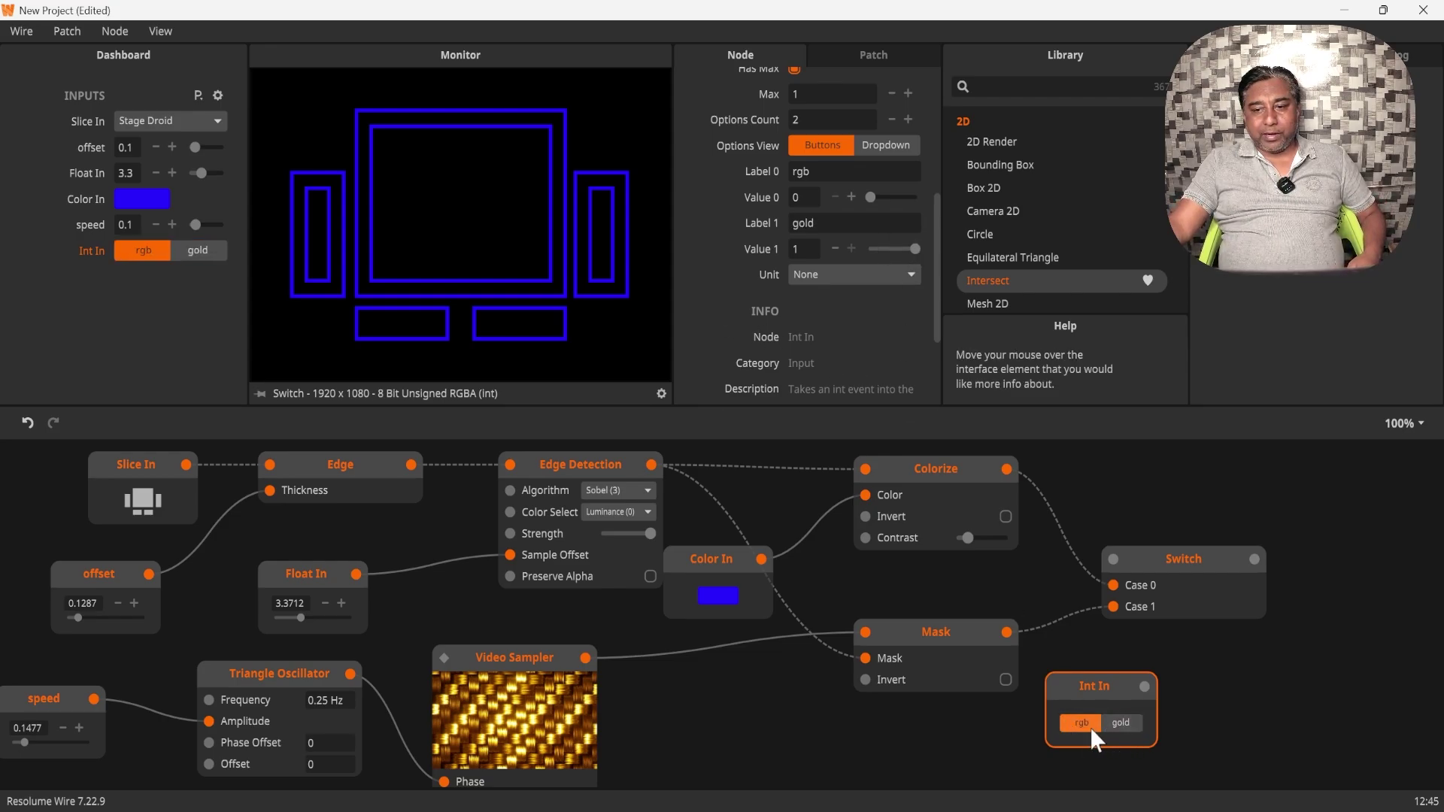
{"action": "left_click", "coordinate": [1184, 570]}
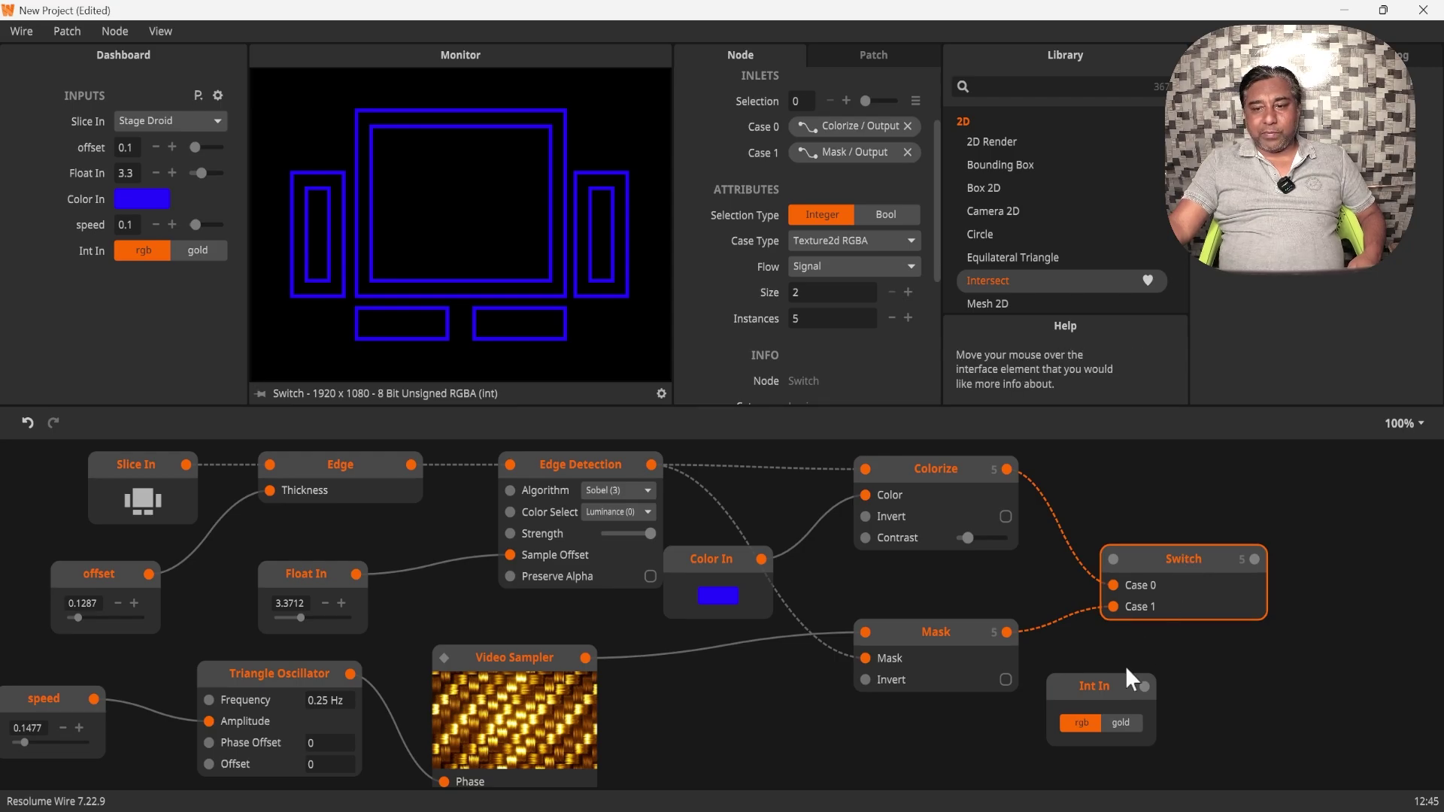
{"action": "left_click", "coordinate": [1135, 724]}
{"action": "left_click", "coordinate": [1075, 723]}
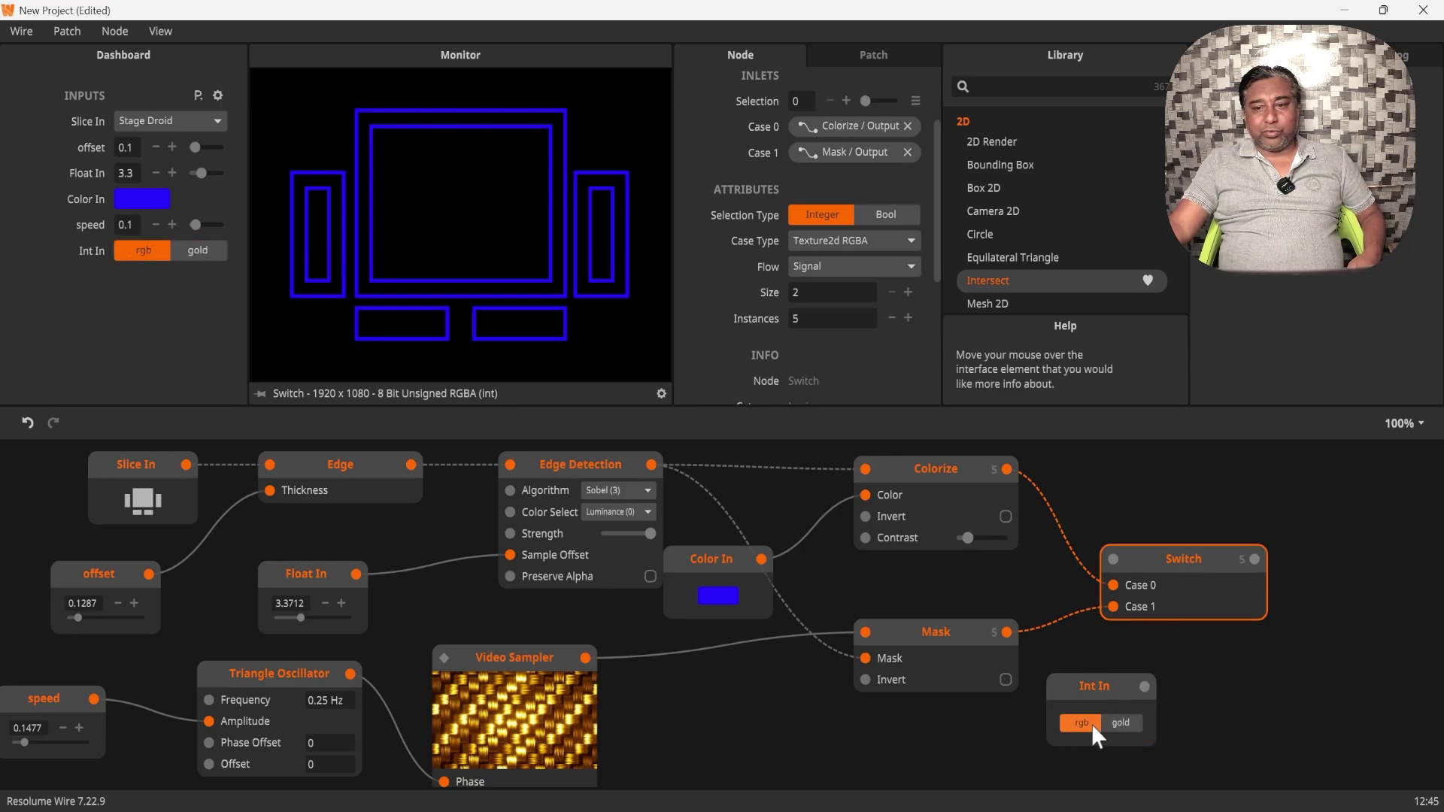
{"action": "left_click", "coordinate": [1120, 724]}
{"action": "left_click", "coordinate": [1083, 724]}
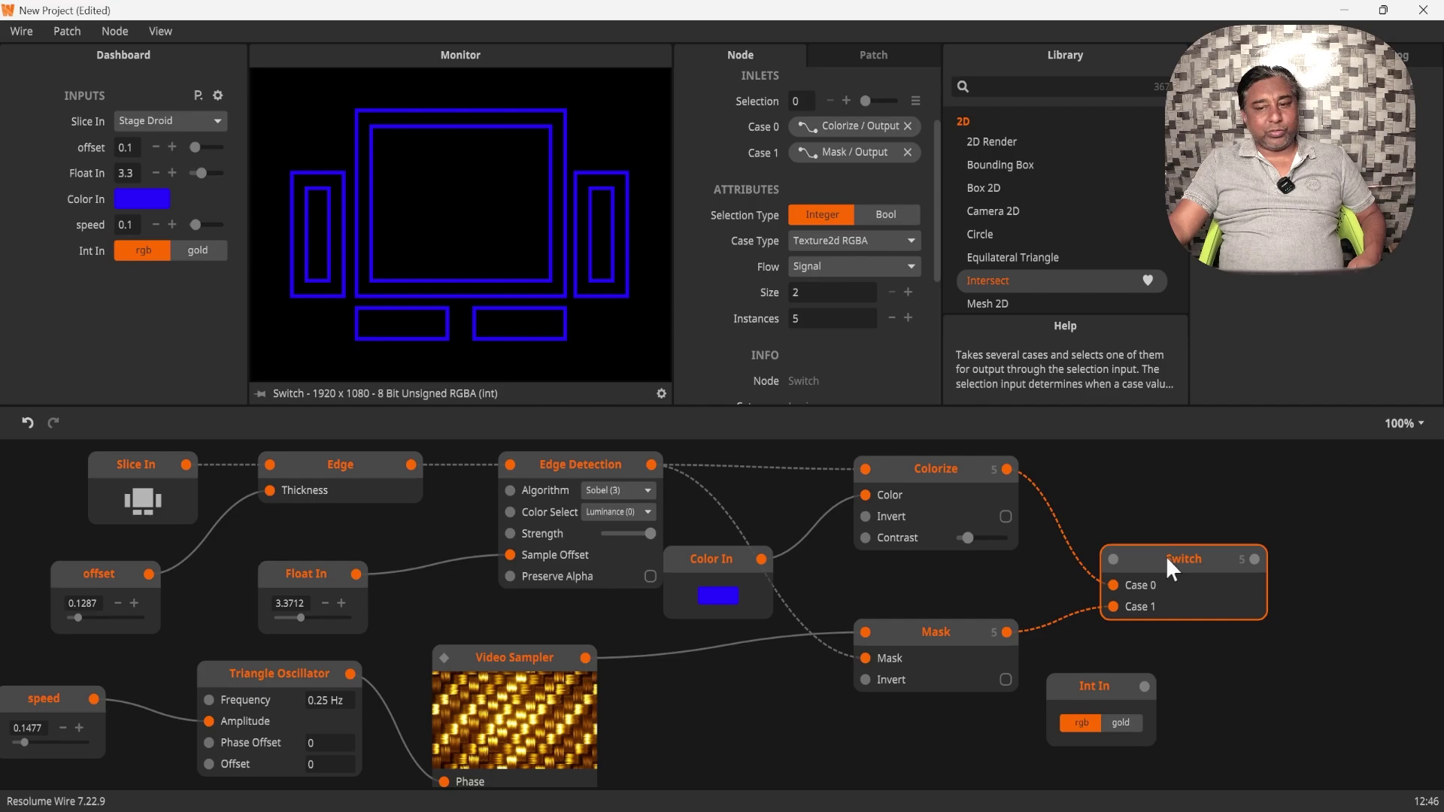
- Connect the Int In output to the Switch's Selection inlet and test both options in the monitor, ending on gold
{"action": "left_click_drag", "start_coordinate": [1107, 692], "coordinate": [1114, 559]}
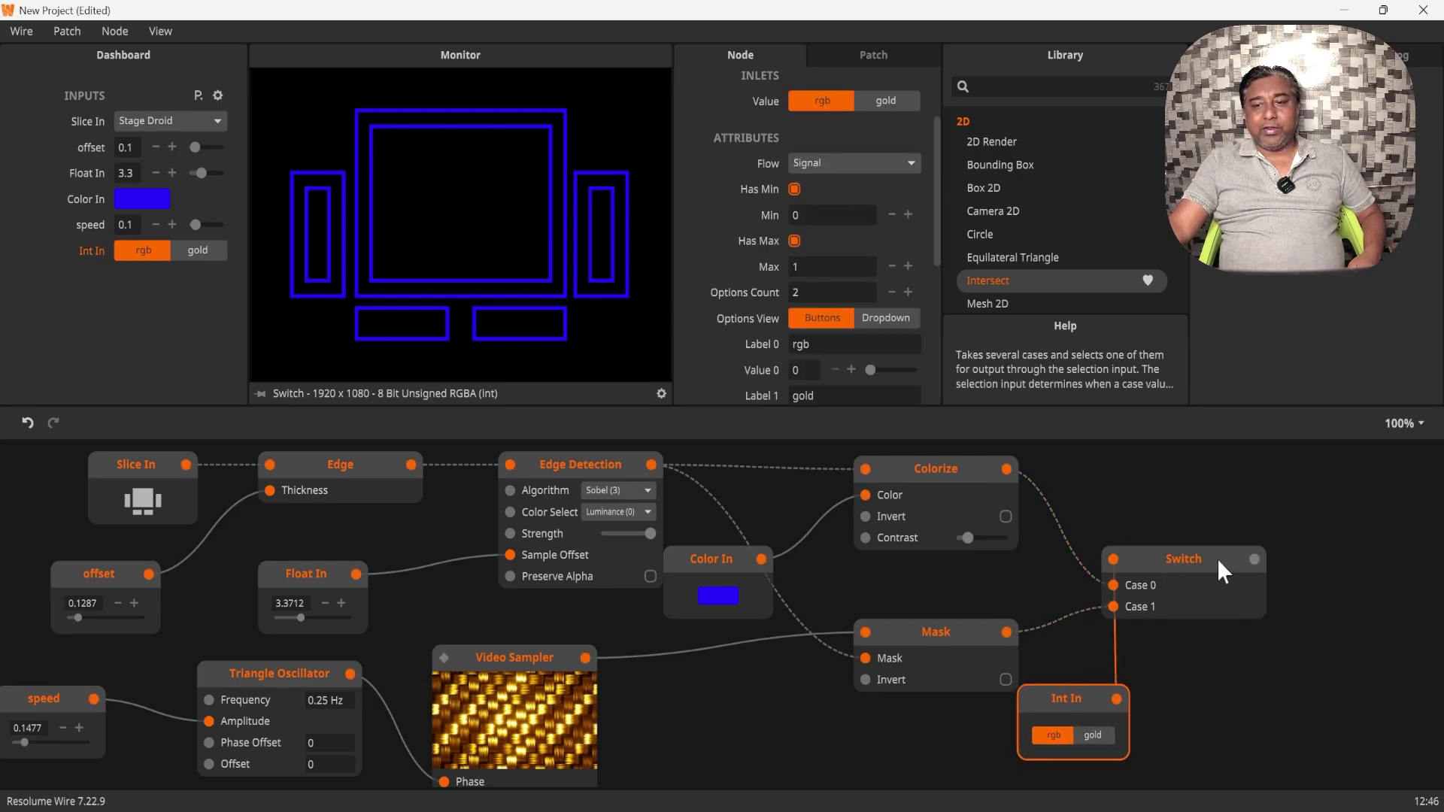
{"action": "left_click", "coordinate": [1197, 557]}
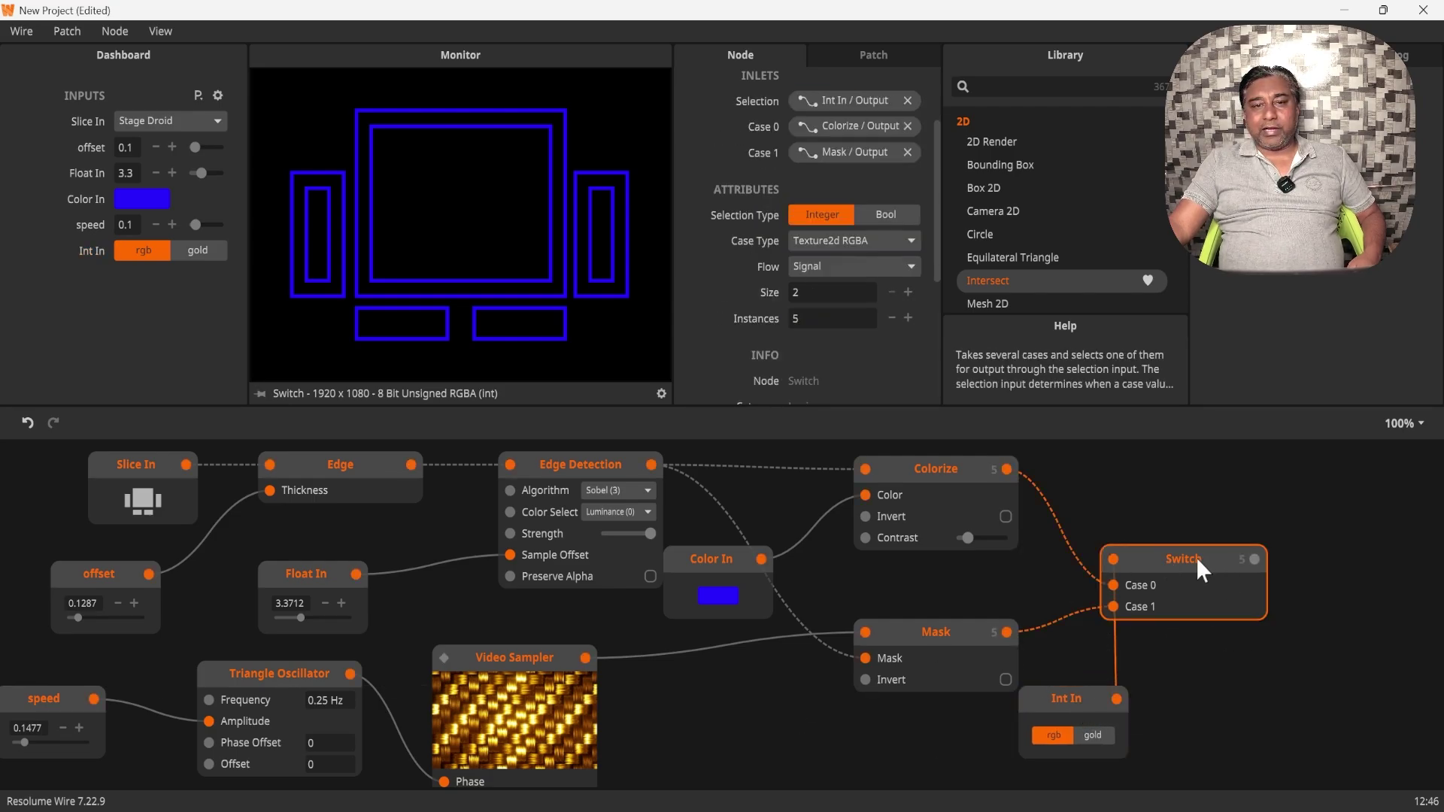
{"action": "left_click", "coordinate": [1090, 736]}
{"action": "left_click", "coordinate": [1046, 736]}
{"action": "left_click", "coordinate": [1079, 736]}
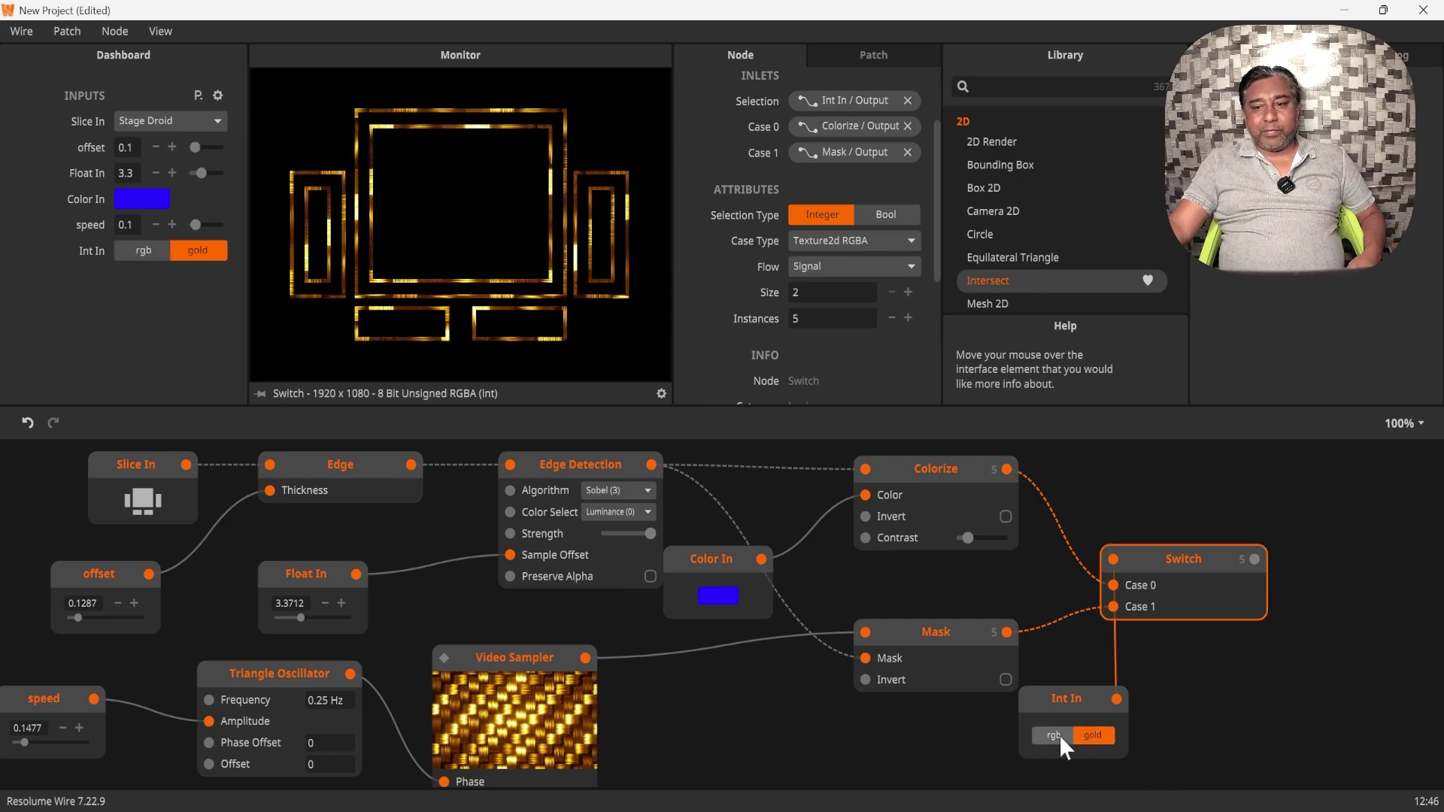
{"action": "left_click", "coordinate": [1059, 734]}
{"action": "left_click", "coordinate": [1095, 738]}
{"action": "left_click", "coordinate": [1059, 736]}
{"action": "left_click", "coordinate": [1104, 737]}
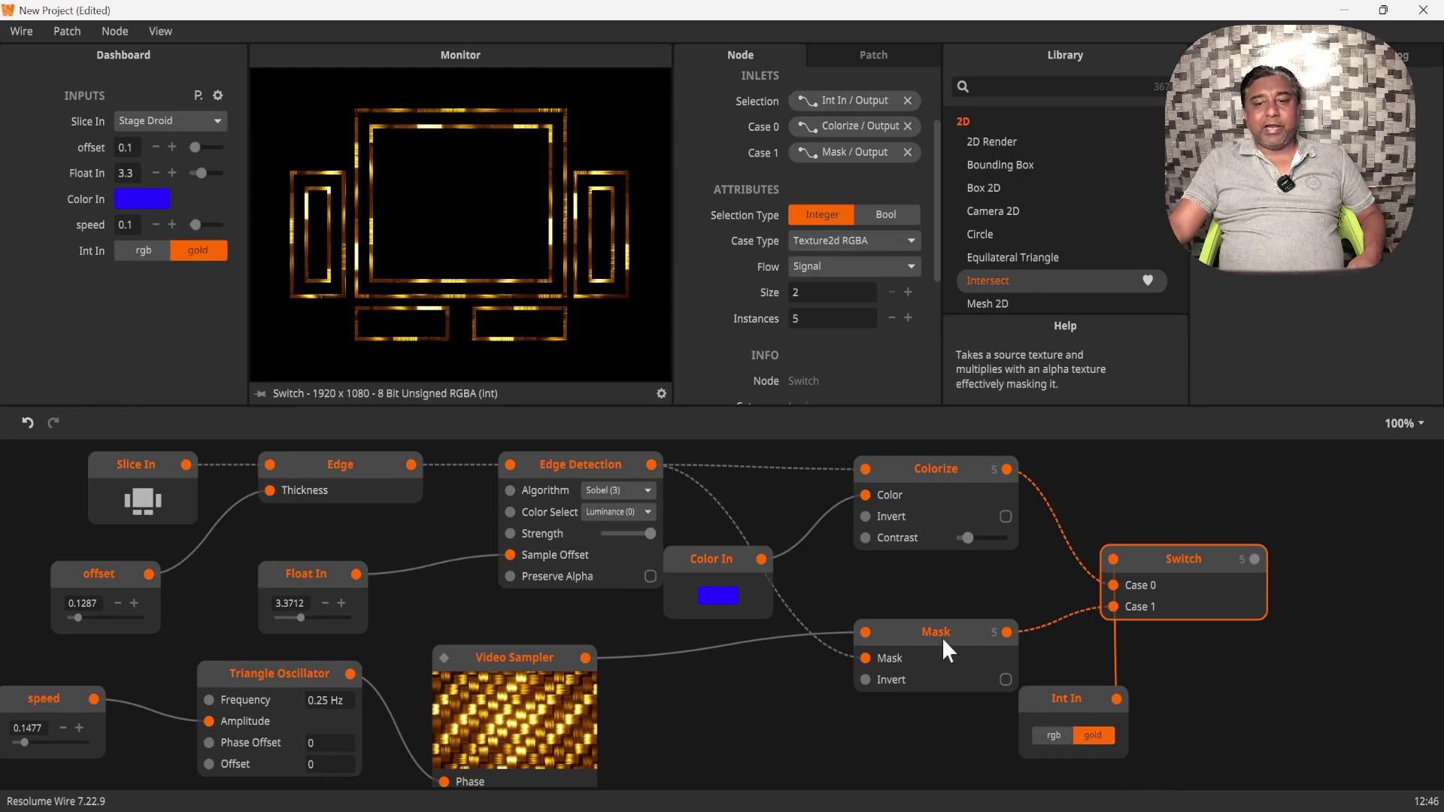
- Move the Mask node up below Colorize, and toggle the Int In node repeatedly between rgb and gold
{"action": "left_click_drag", "start_coordinate": [942, 638], "coordinate": [937, 593]}
{"action": "left_click", "coordinate": [1064, 698]}
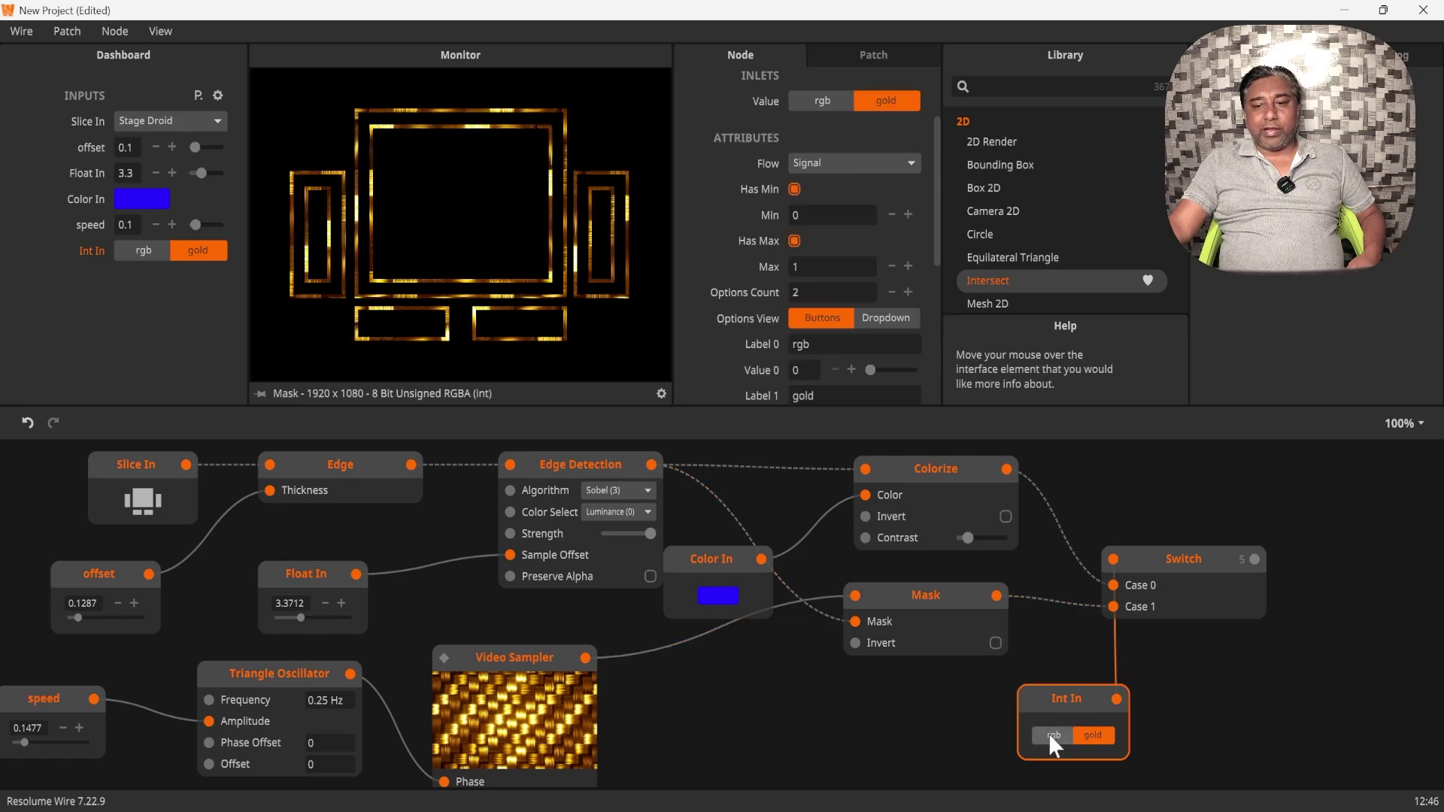
{"action": "left_click", "coordinate": [1050, 735]}
{"action": "left_click", "coordinate": [1095, 737]}
{"action": "left_click", "coordinate": [1054, 732]}
{"action": "left_click", "coordinate": [1094, 735]}
{"action": "left_click", "coordinate": [1057, 735]}
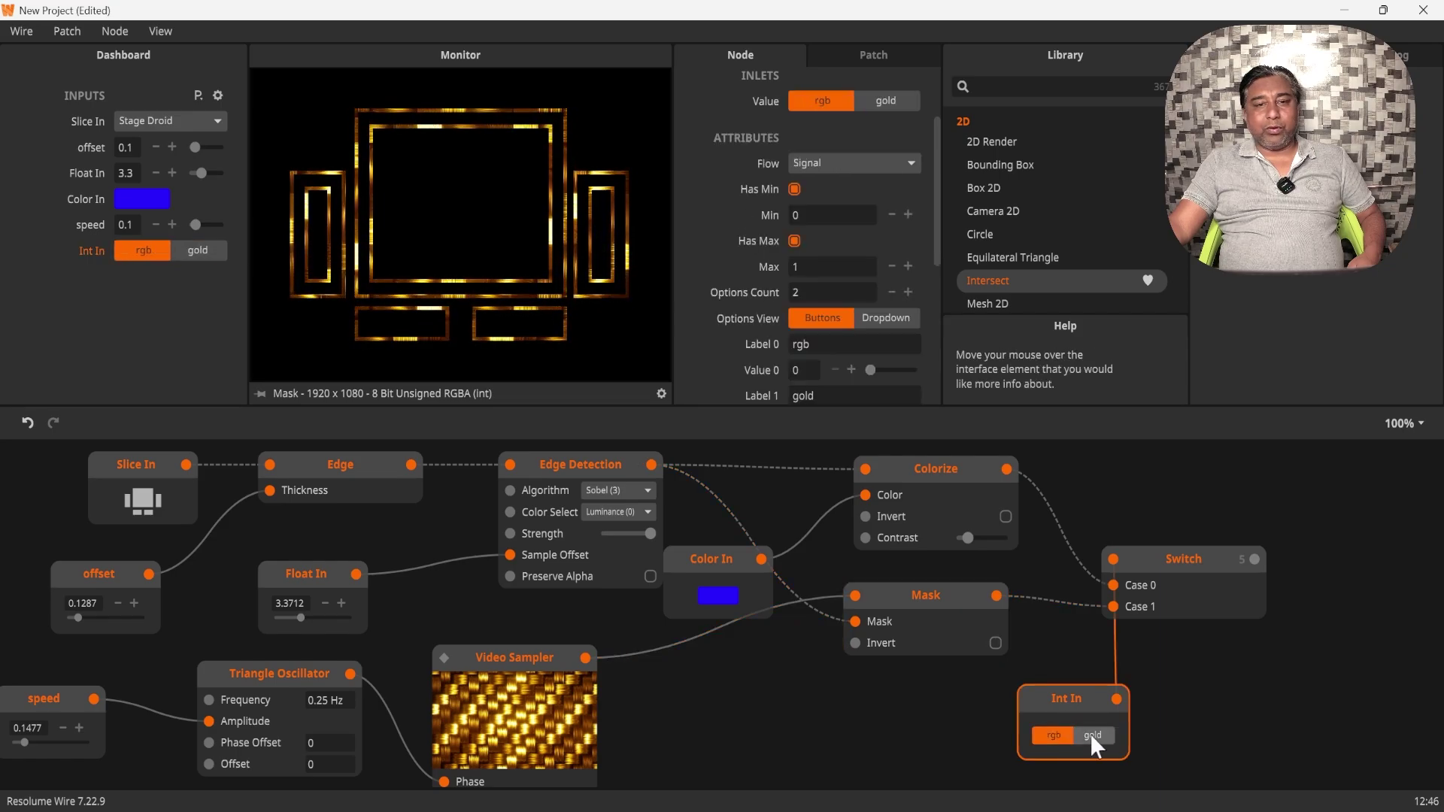
{"action": "left_click", "coordinate": [1093, 736]}
{"action": "left_click", "coordinate": [1056, 737]}
{"action": "left_click", "coordinate": [1091, 736]}
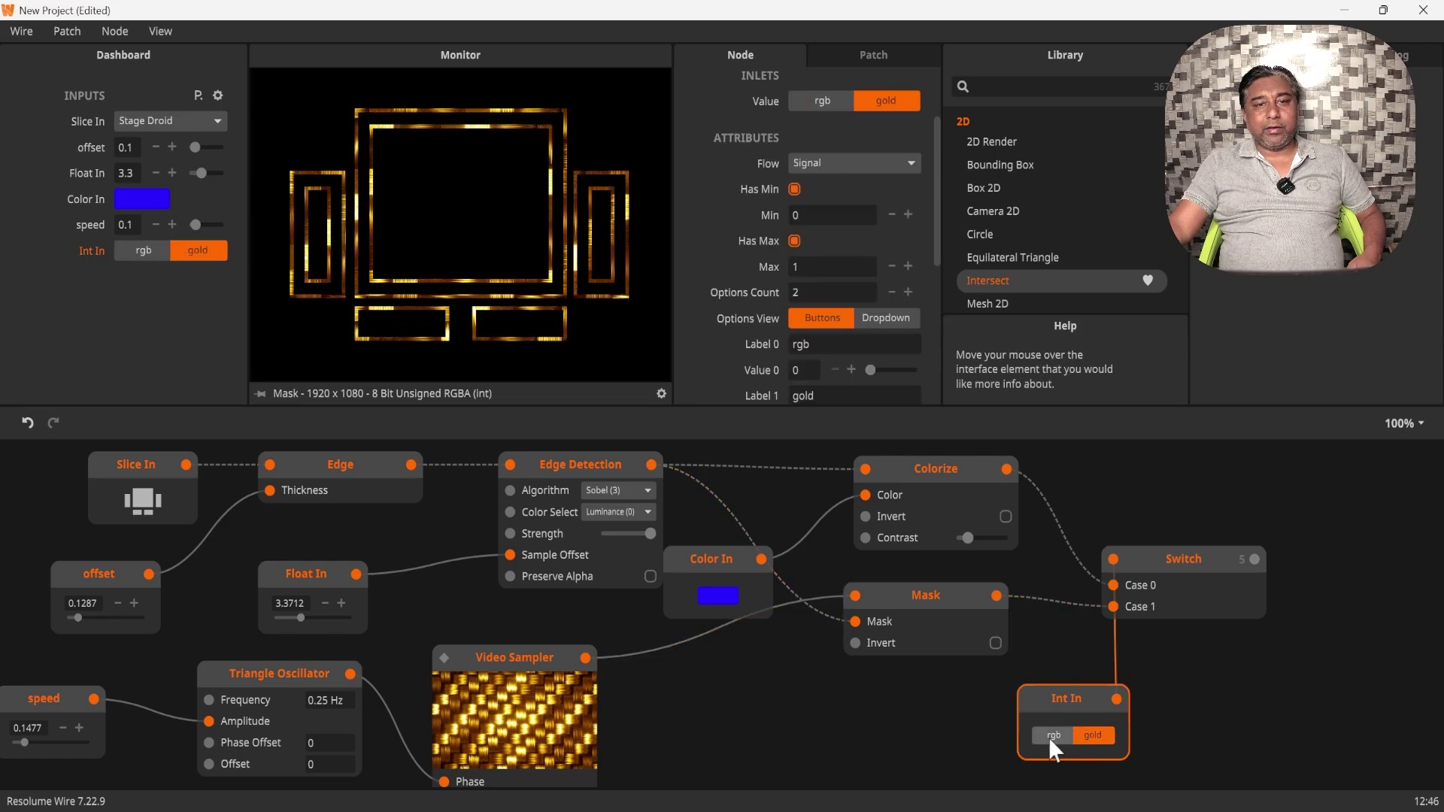
{"action": "left_click", "coordinate": [1049, 737]}
{"action": "left_click", "coordinate": [1091, 734]}
- Show the Switch node's output in the monitor and test both Int In options, ending on rgb
{"action": "left_click", "coordinate": [1163, 586]}
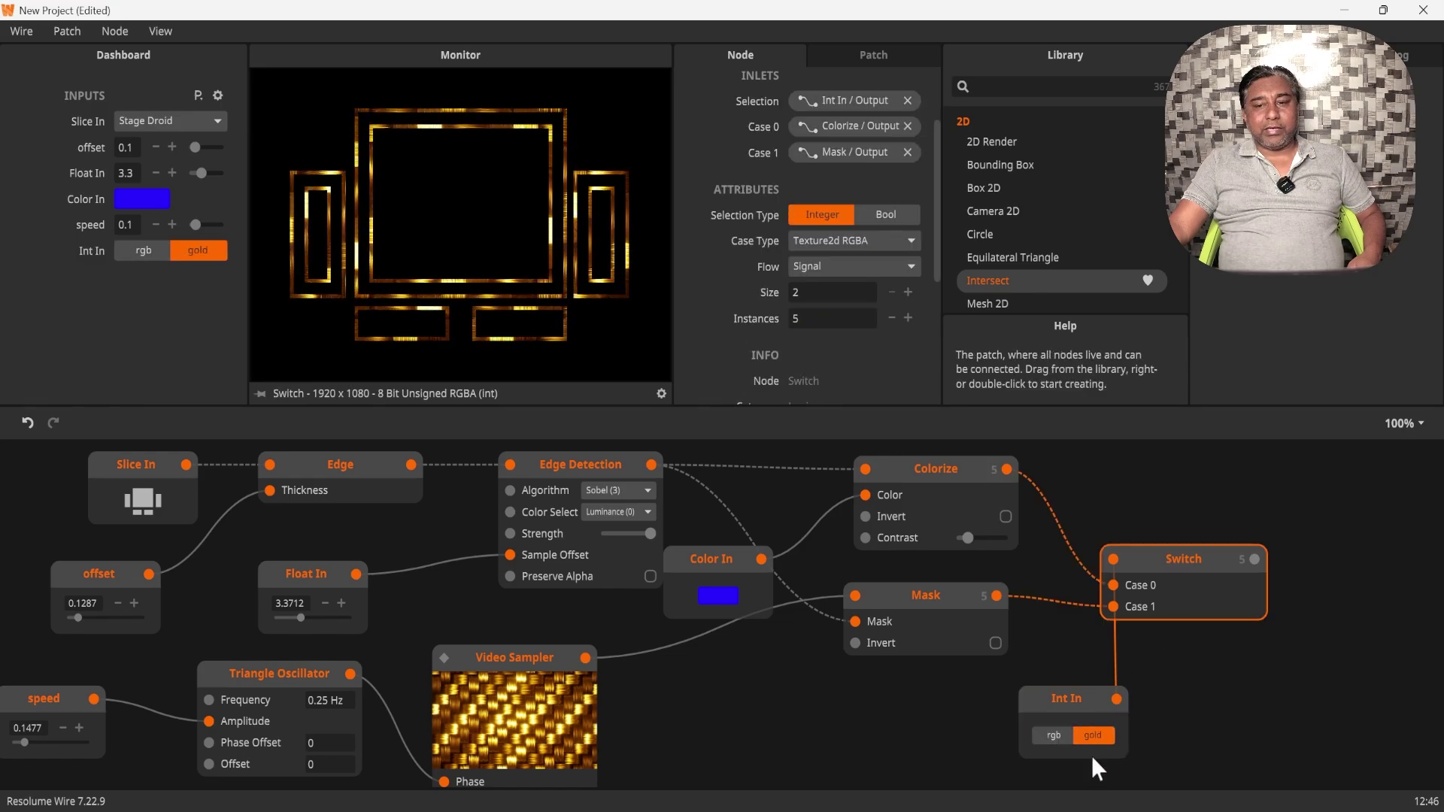
{"action": "left_click", "coordinate": [1053, 737]}
{"action": "left_click", "coordinate": [1095, 737]}
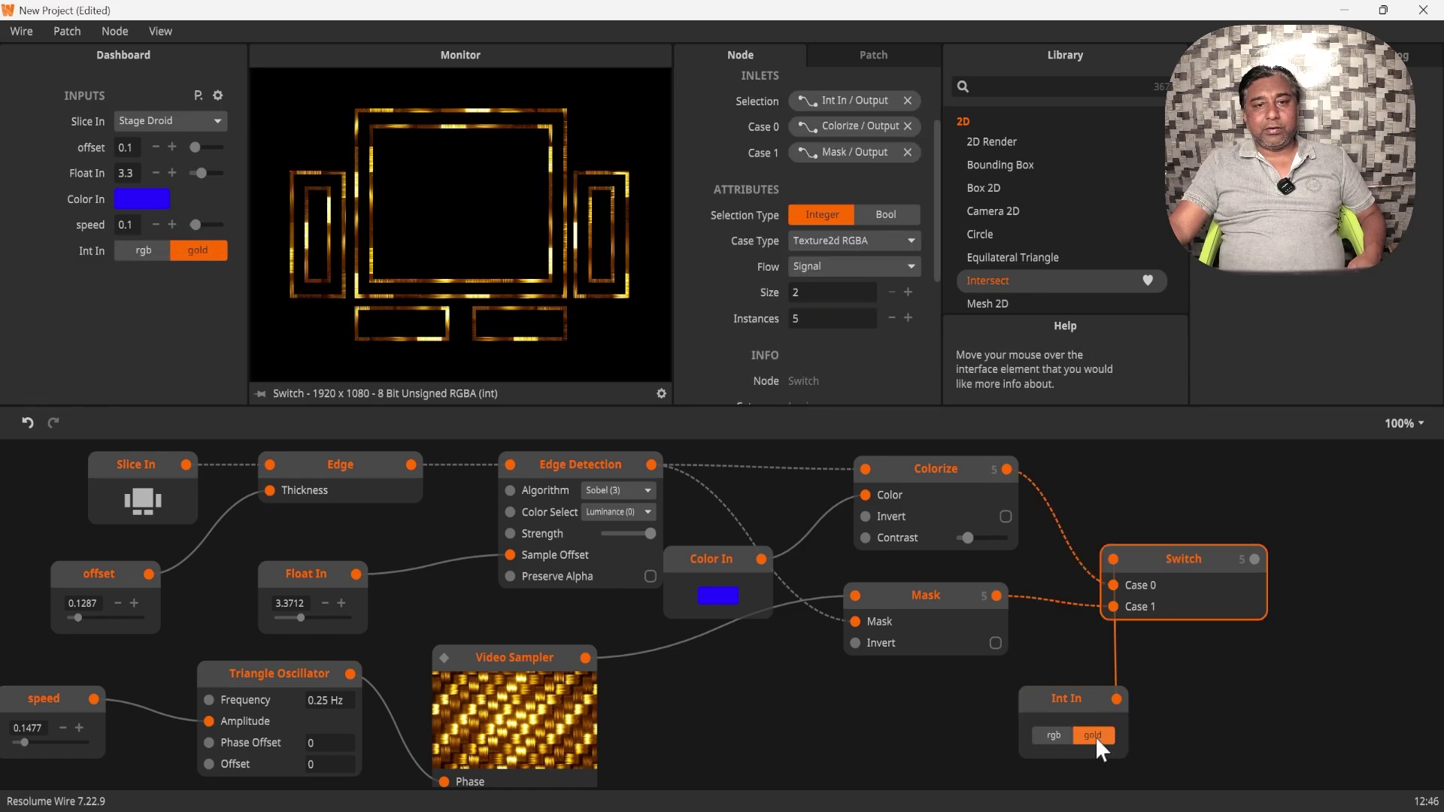
{"action": "left_click", "coordinate": [1046, 733]}
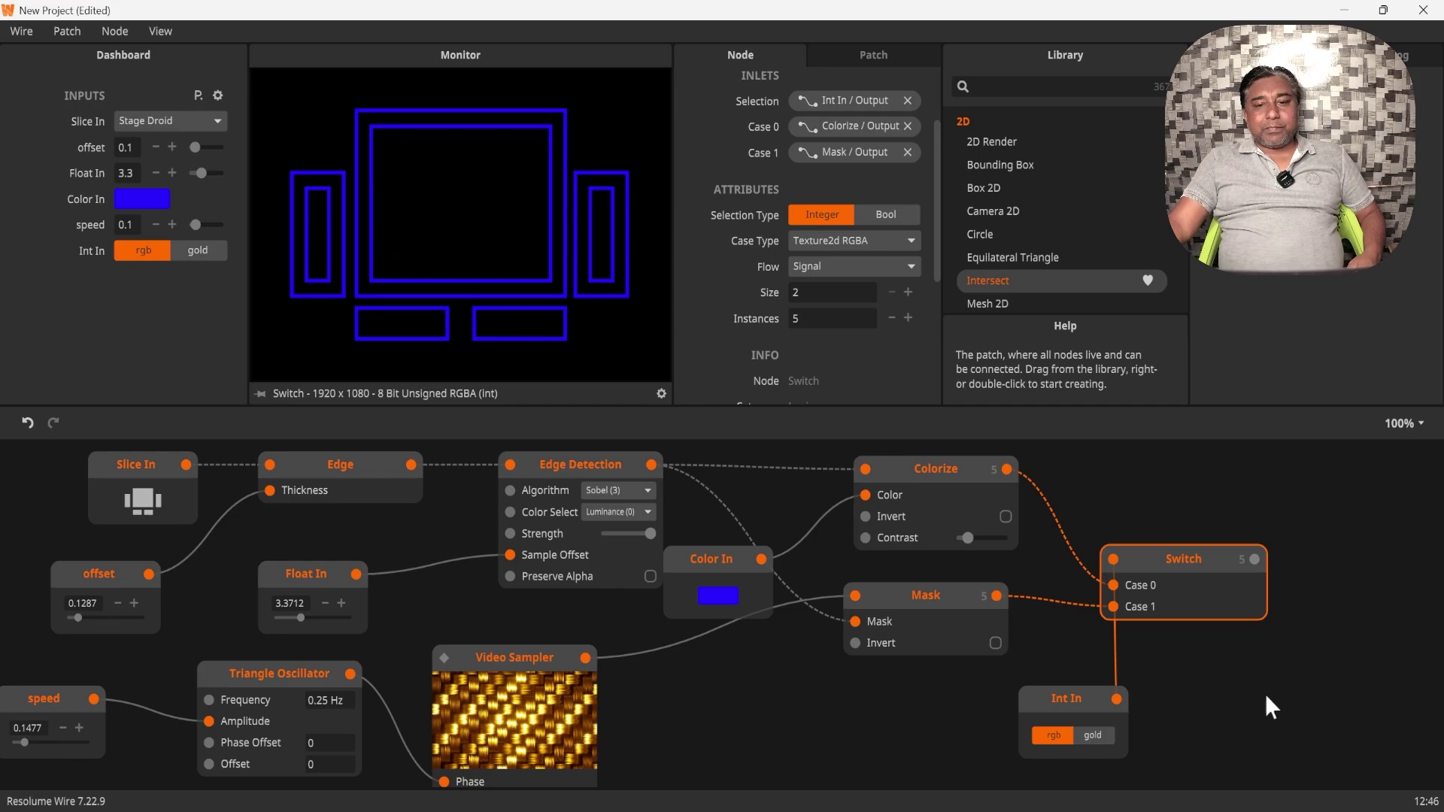
- Add a Texture Out node beside the Switch and connect the Switch's output to its input
{"action": "left_click", "coordinate": [1265, 733]}
{"action": "right_click", "coordinate": [1265, 734]}
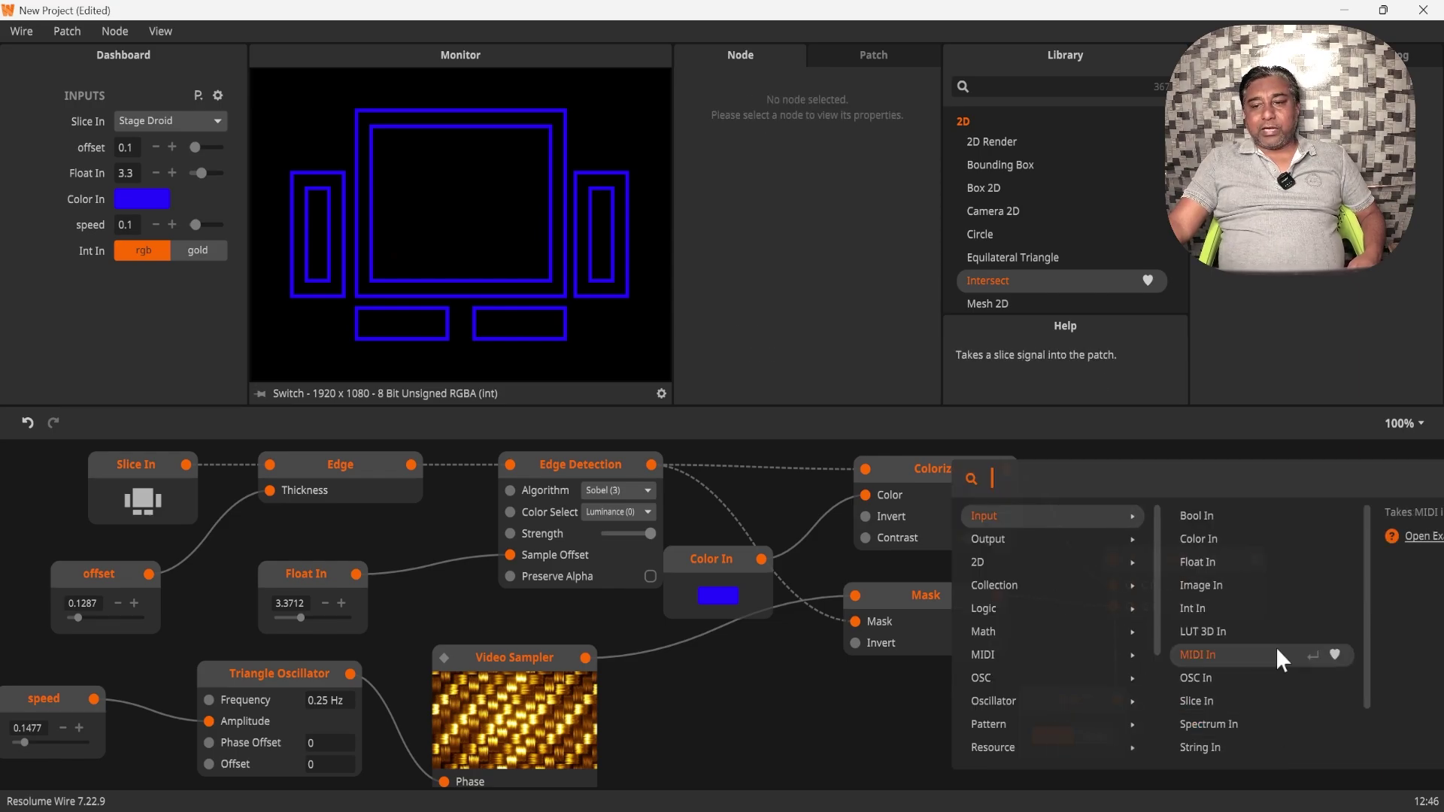
{"action": "type", "text": "tr"}
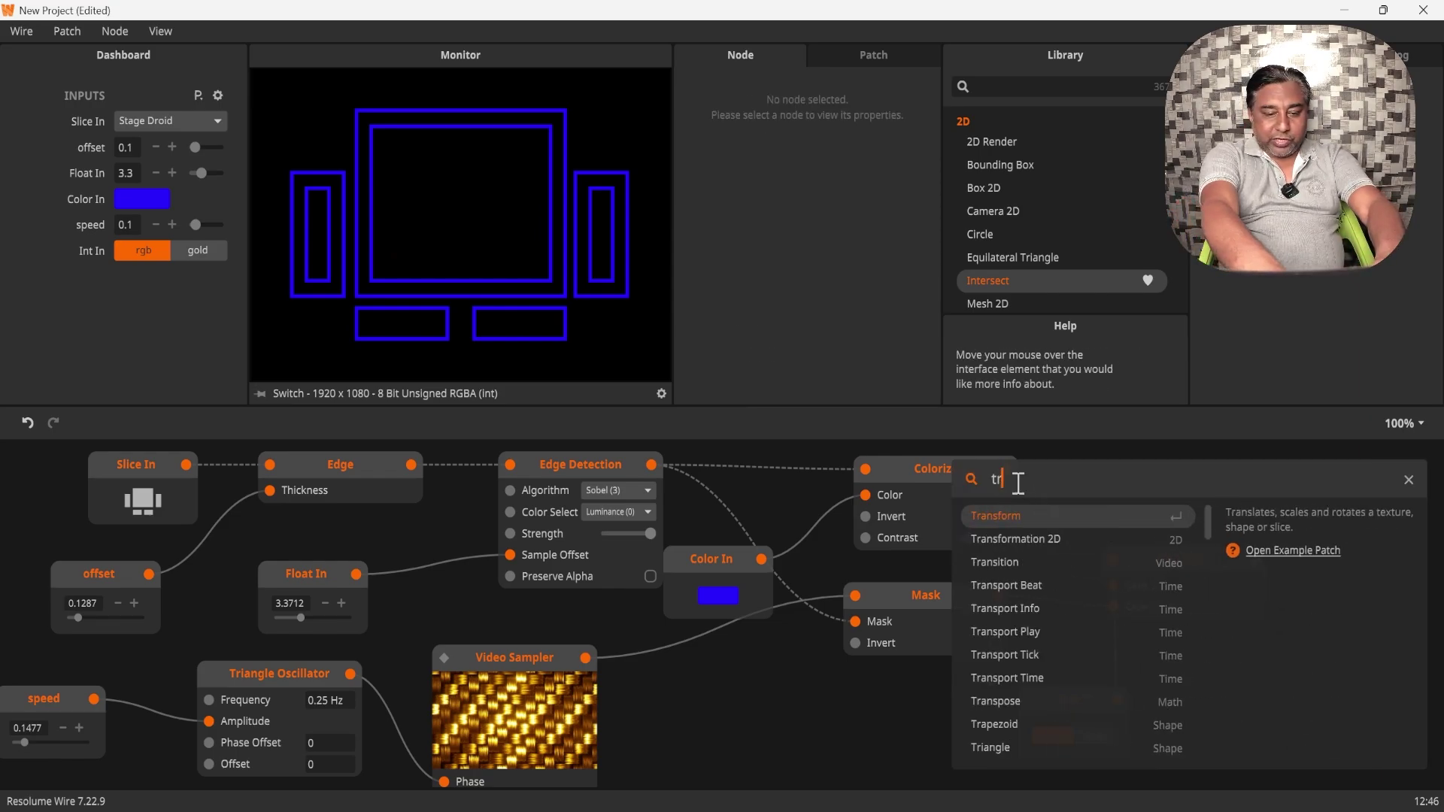
{"action": "key", "text": "BackSpace"}
{"action": "type", "text": "ext"}
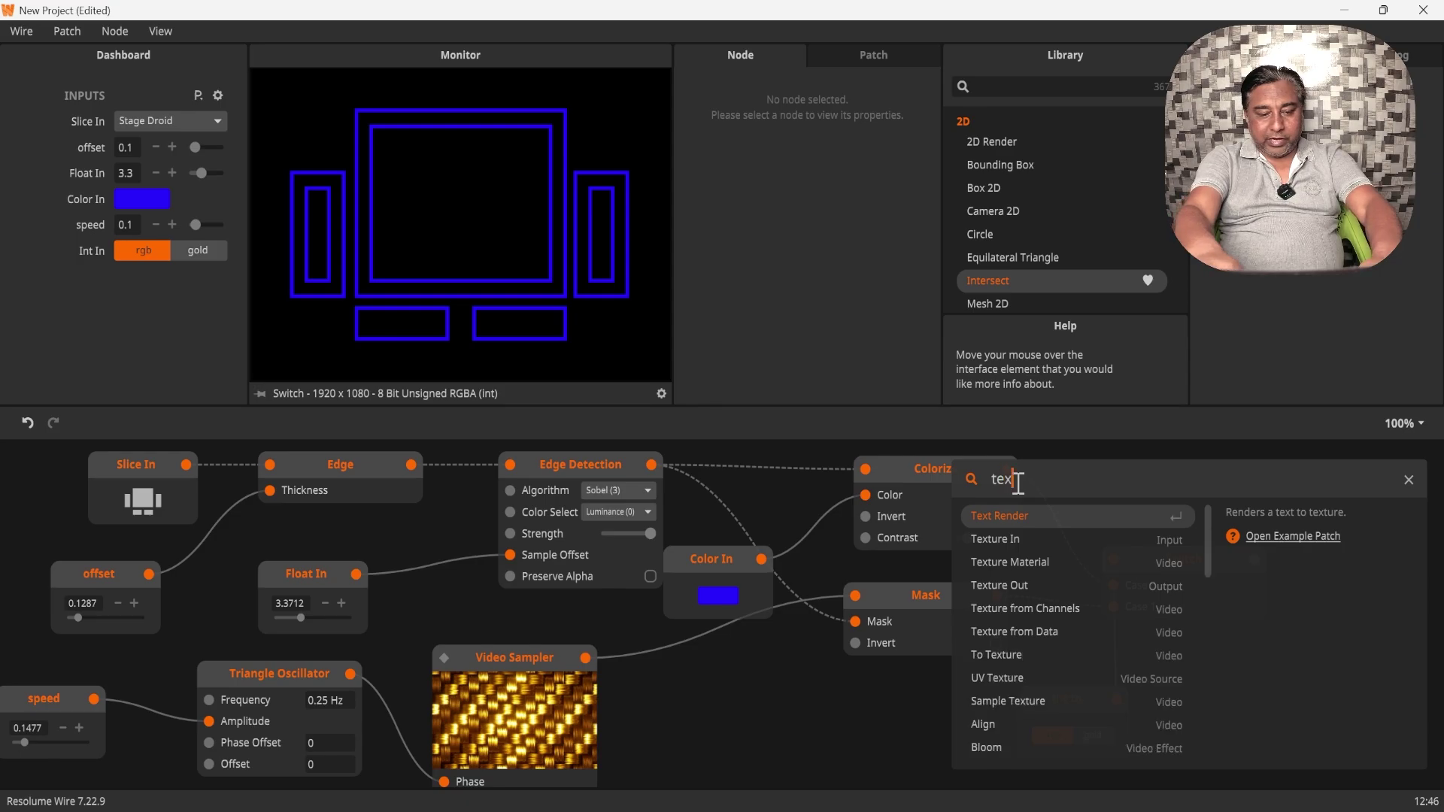
{"action": "type", "text": "u"}
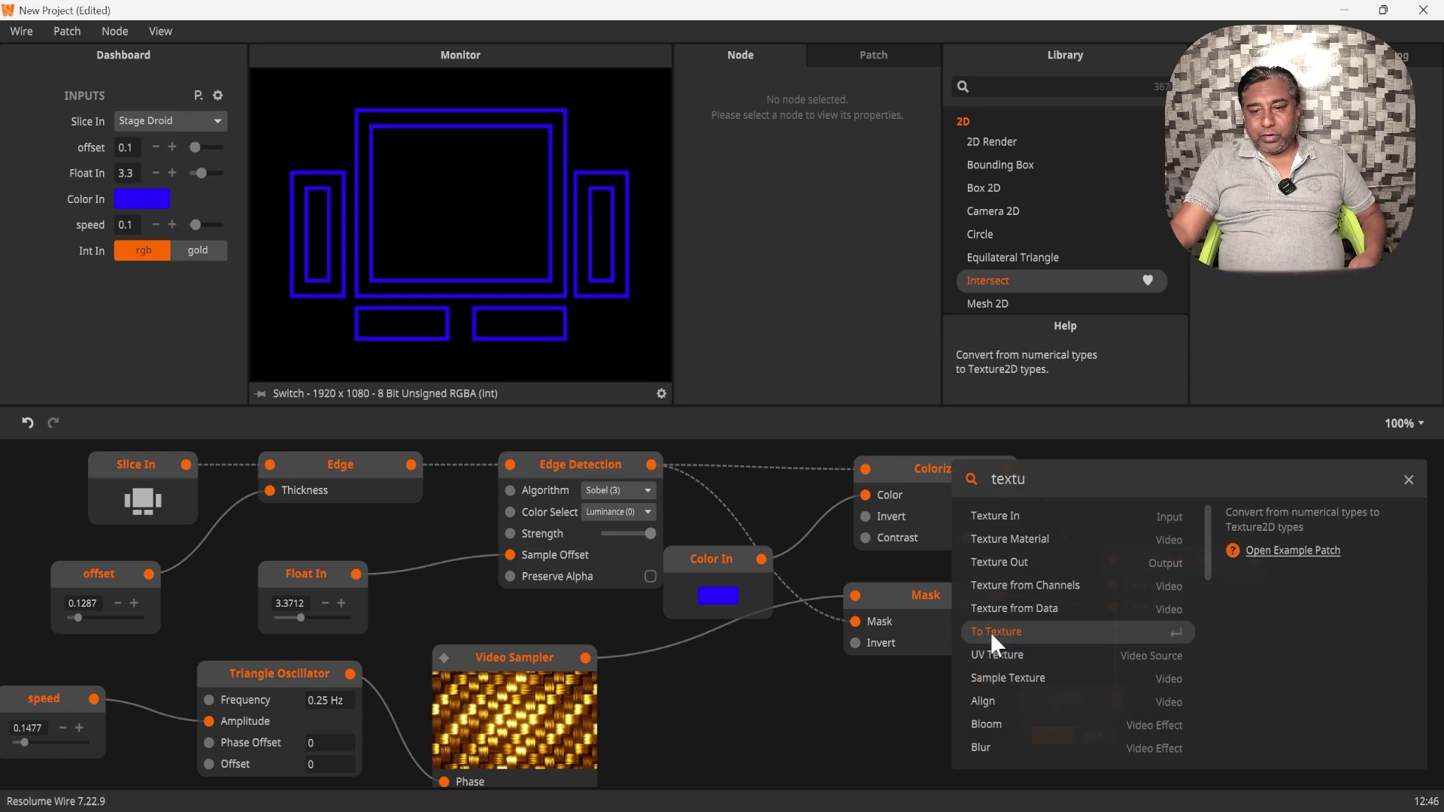
{"action": "left_click", "coordinate": [1014, 562]}
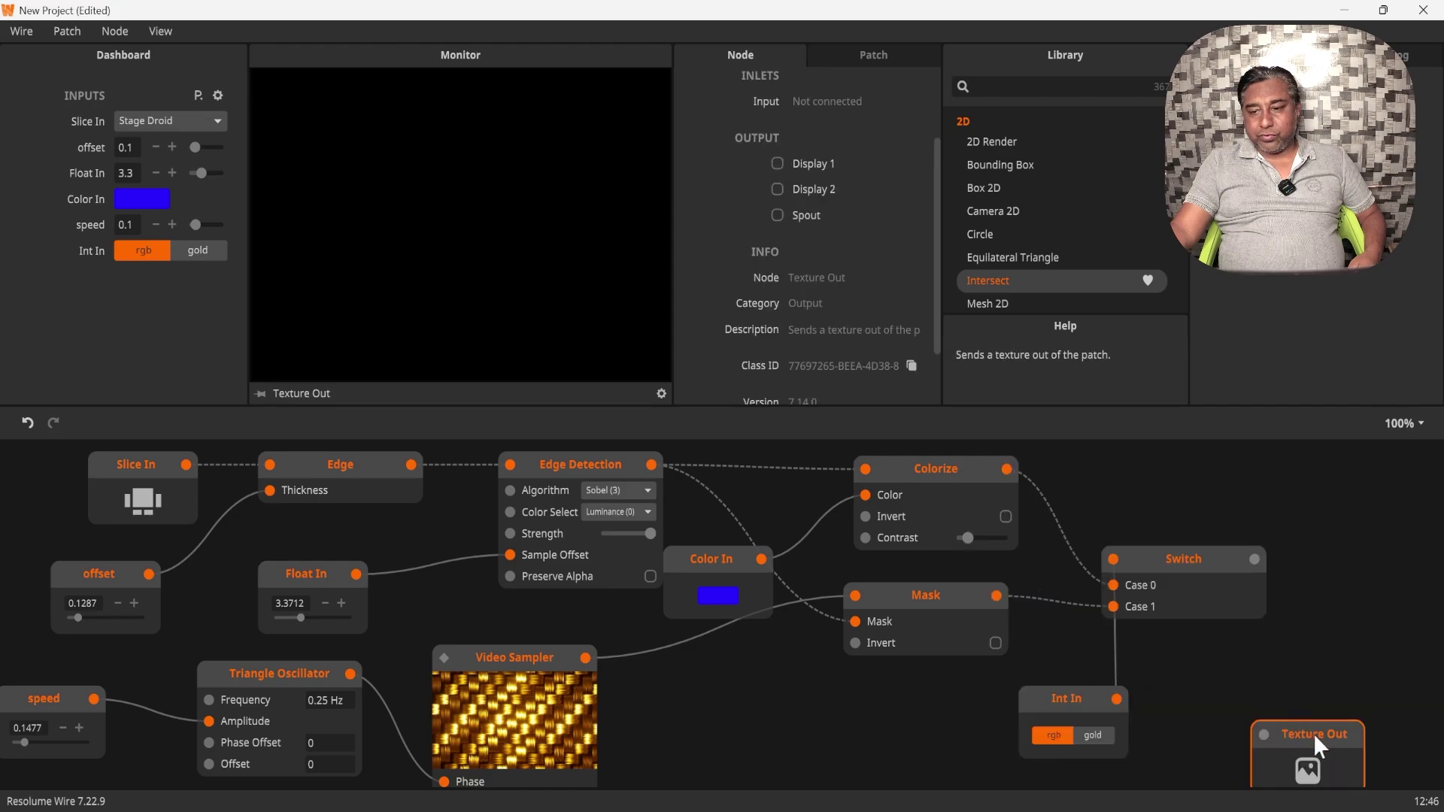
{"action": "left_click_drag", "start_coordinate": [1313, 733], "coordinate": [1325, 537]}
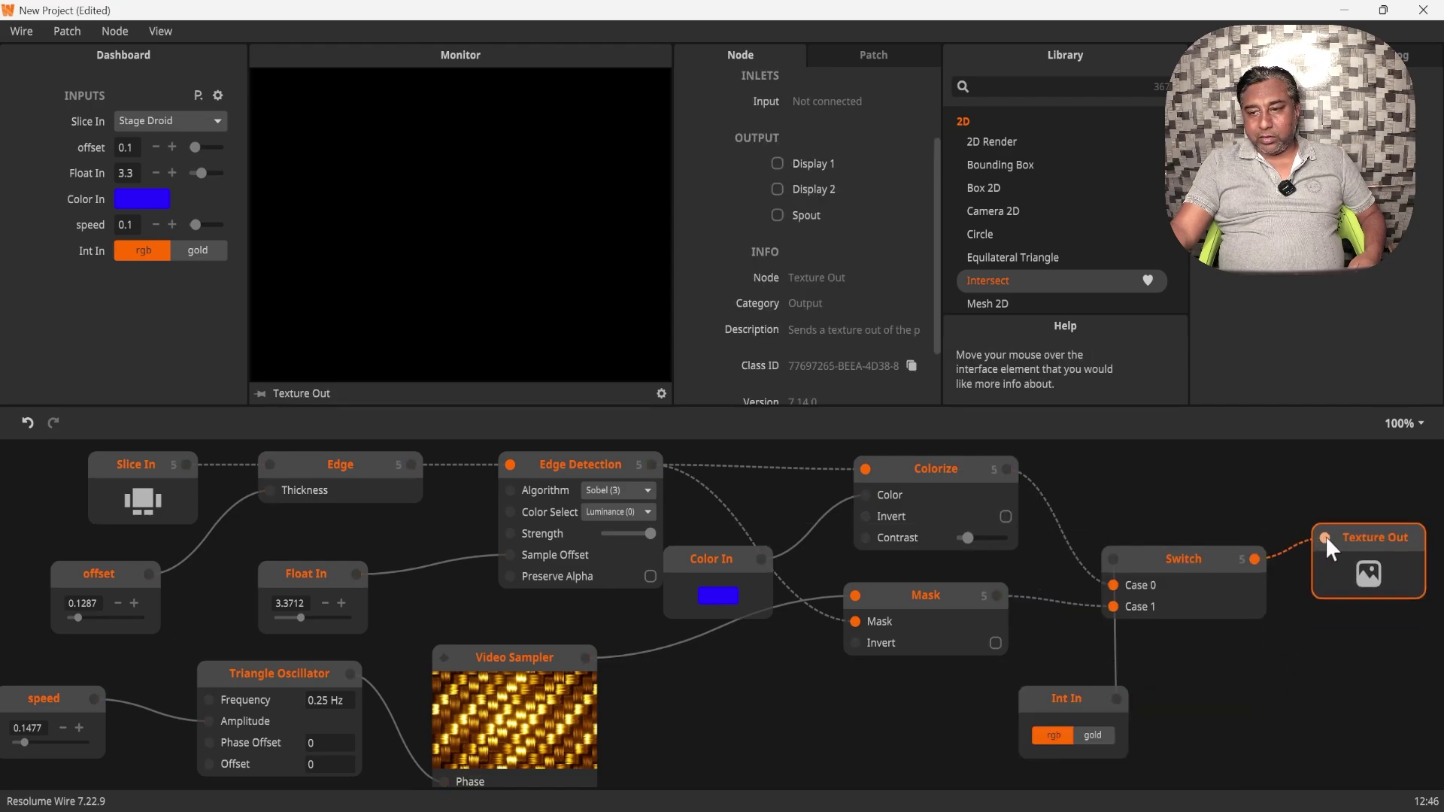
{"action": "left_click", "coordinate": [1212, 713]}
- With the Switch's output shown in the monitor, set Int In to gold and raise the speed to about 0.26
{"action": "left_click", "coordinate": [1184, 557]}
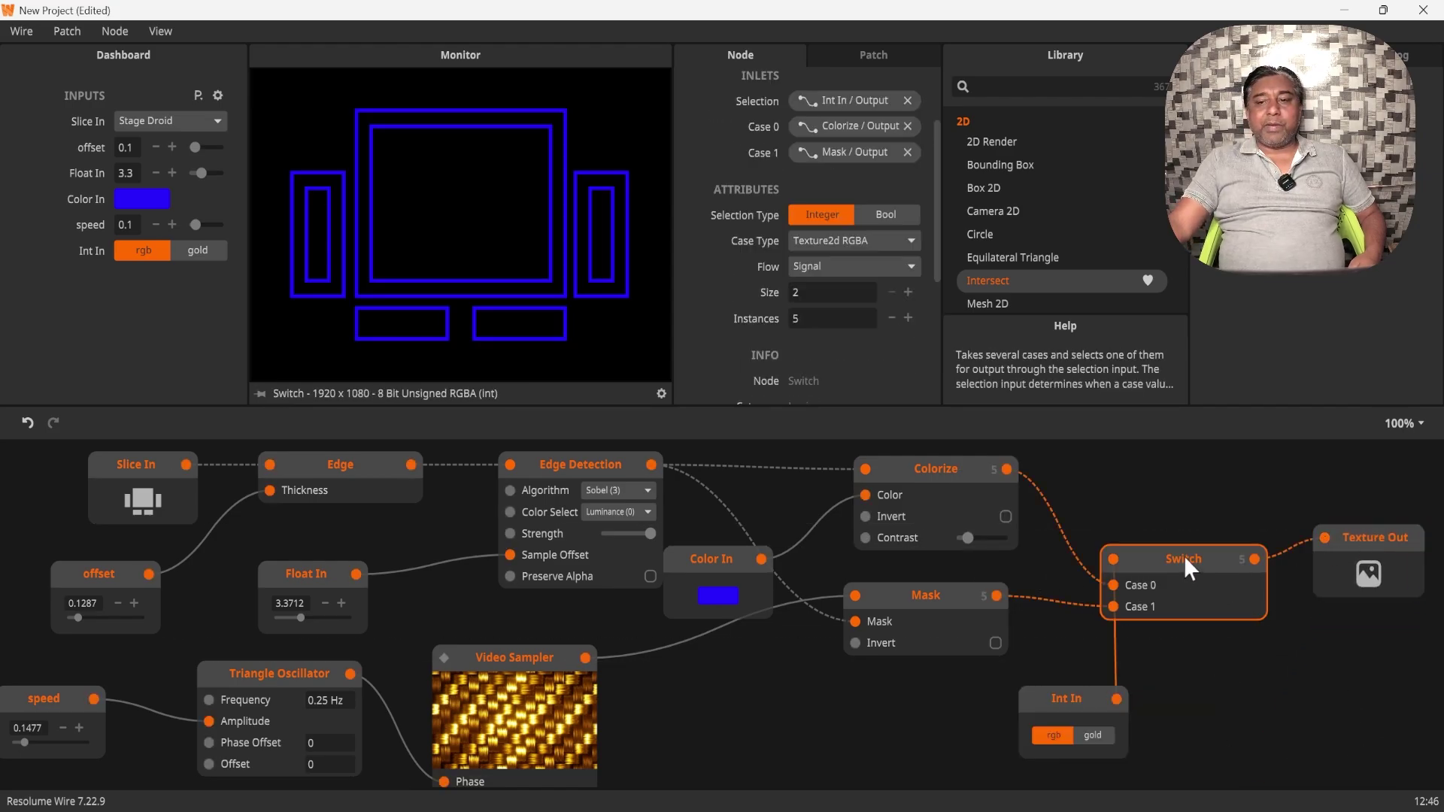
{"action": "left_click", "coordinate": [1092, 734]}
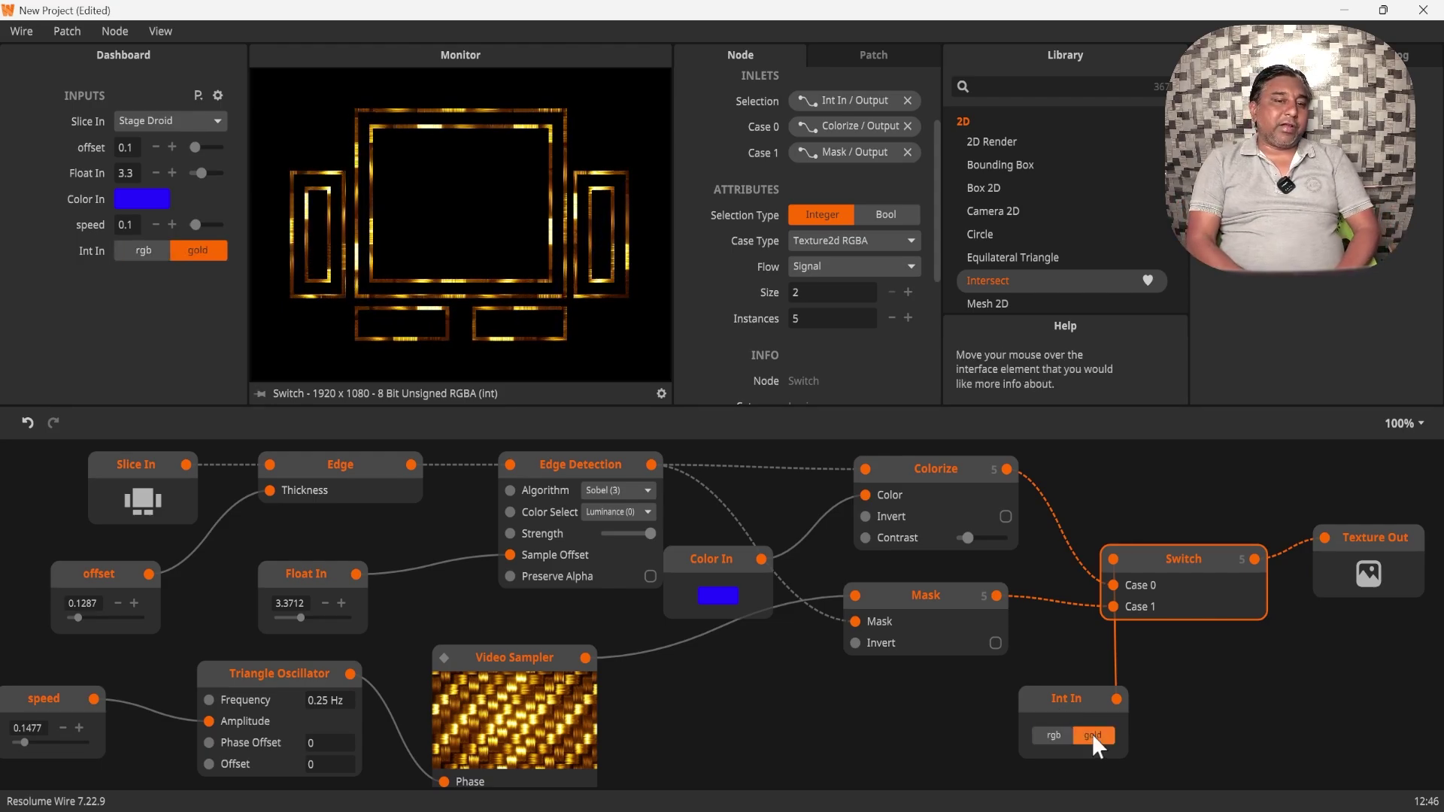
{"action": "mouse_move", "coordinate": [24, 743]}
{"action": "left_mouse_down"}
{"action": "mouse_move", "coordinate": [54, 745]}
{"action": "mouse_move", "coordinate": [23, 742]}
{"action": "mouse_move", "coordinate": [40, 742]}
{"action": "left_mouse_up"}
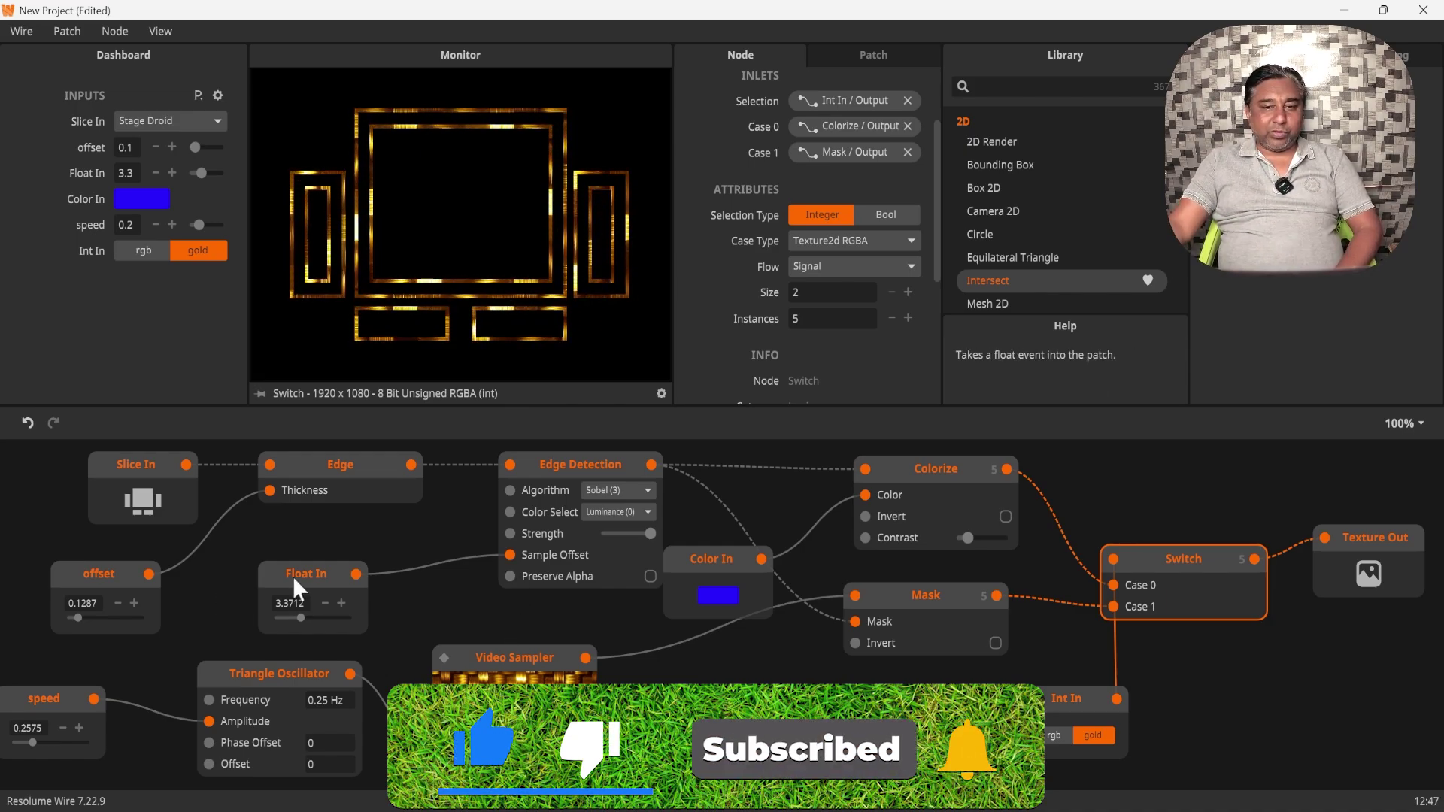
- Set the Float In feeding Sample Offset to about 3.41 and rename the node as thickness
{"action": "left_click", "coordinate": [326, 583]}
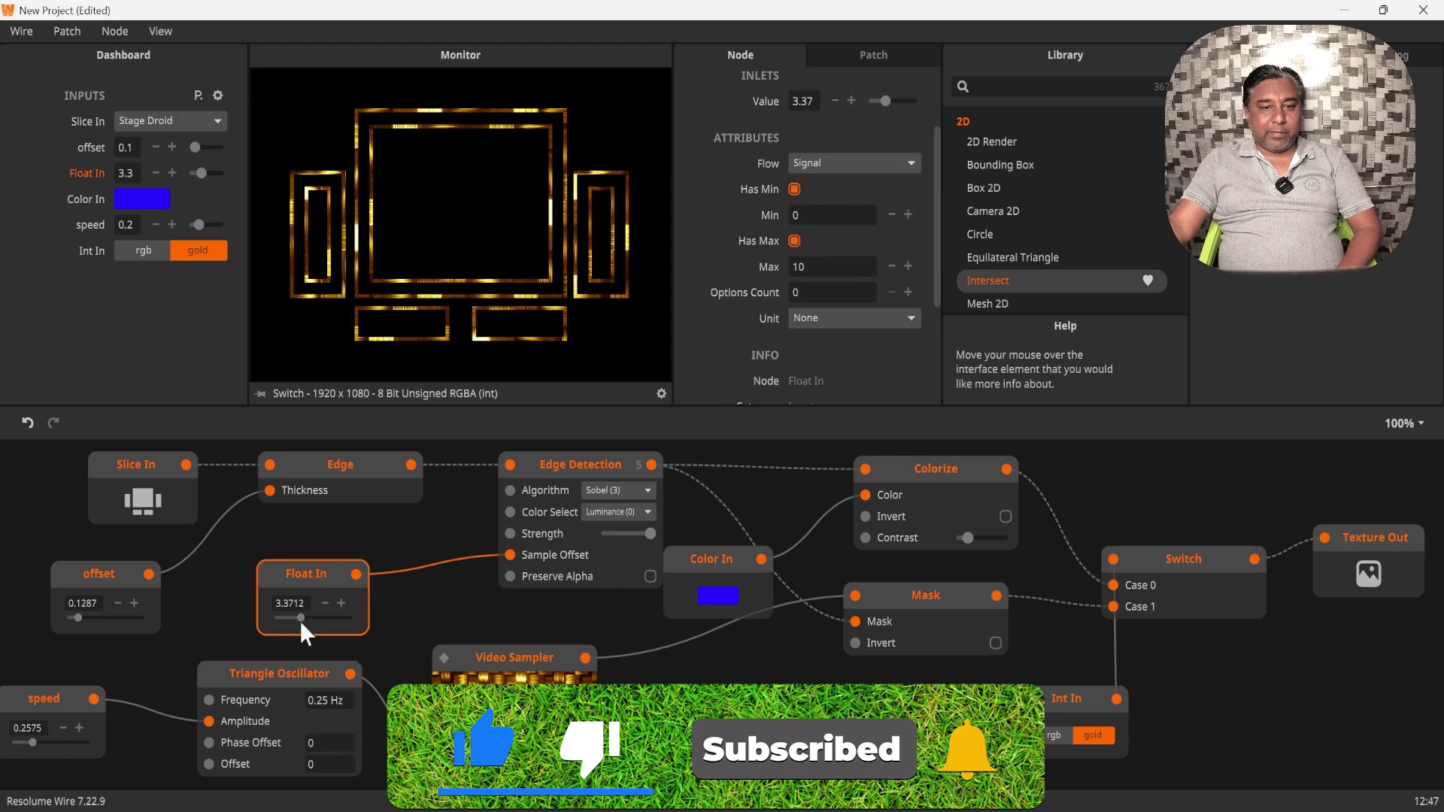
{"action": "mouse_move", "coordinate": [301, 617]}
{"action": "left_mouse_down"}
{"action": "mouse_move", "coordinate": [327, 623]}
{"action": "mouse_move", "coordinate": [300, 622]}
{"action": "left_mouse_up"}
{"action": "double_click", "coordinate": [299, 572]}
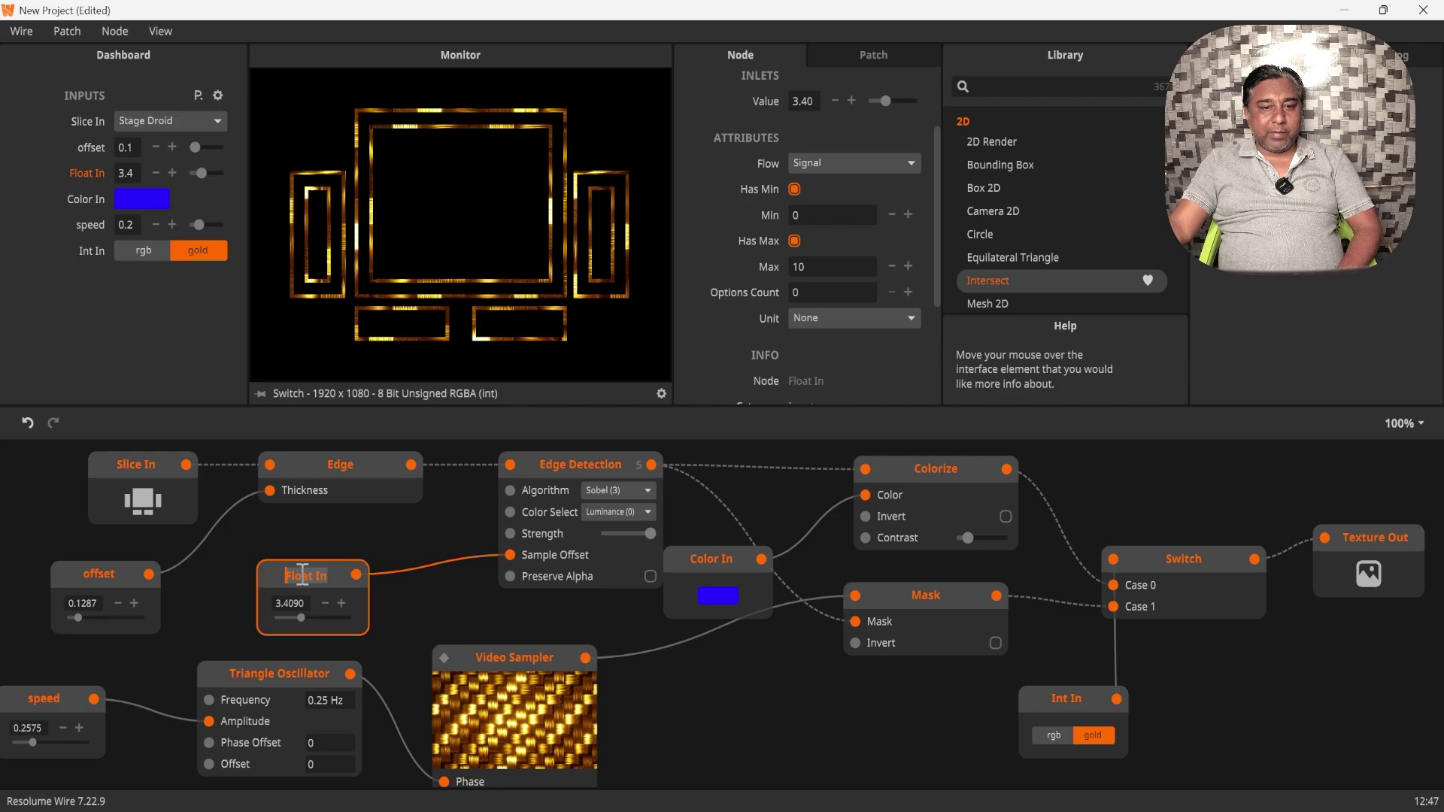
{"action": "type", "text": "th"}
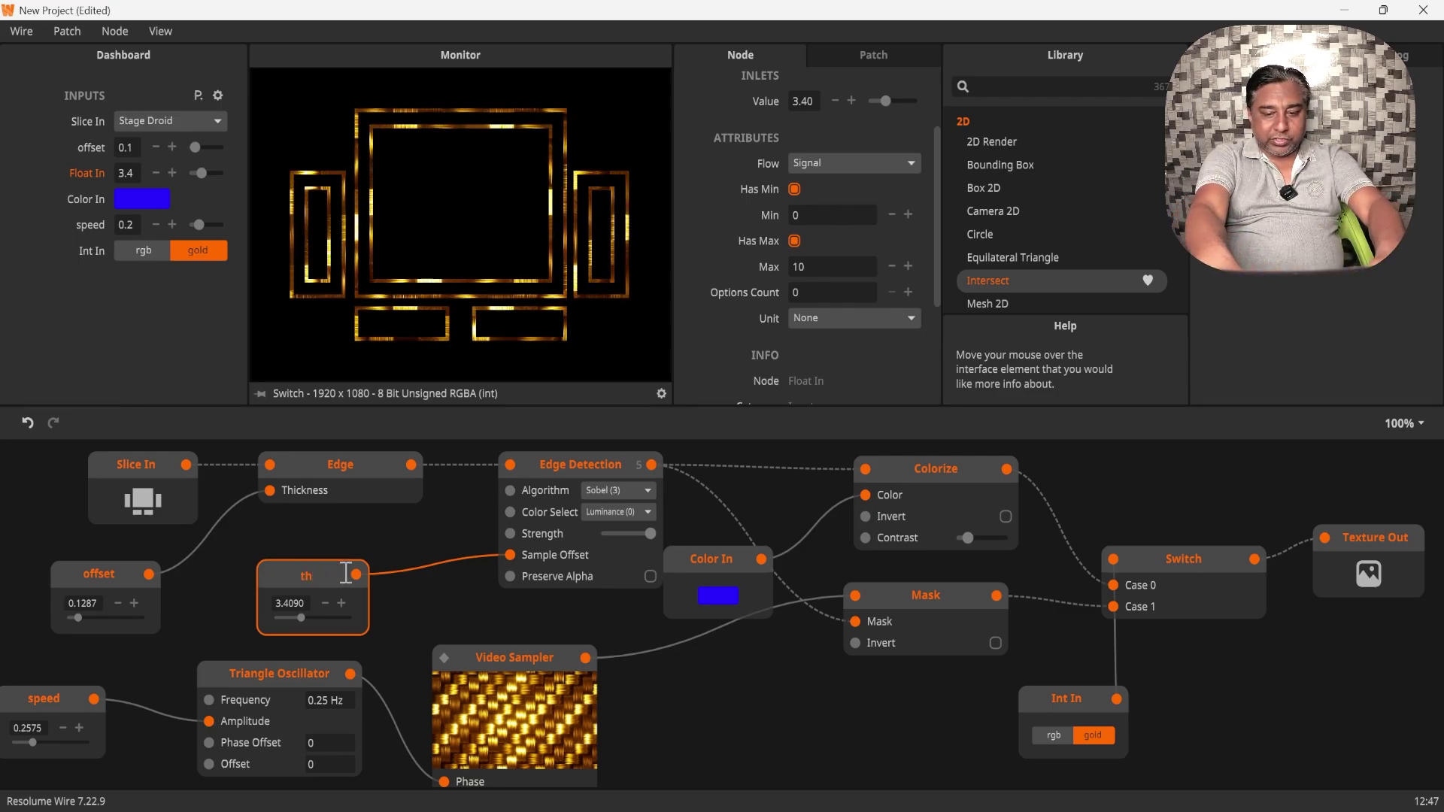
{"action": "type", "text": "ickn"}
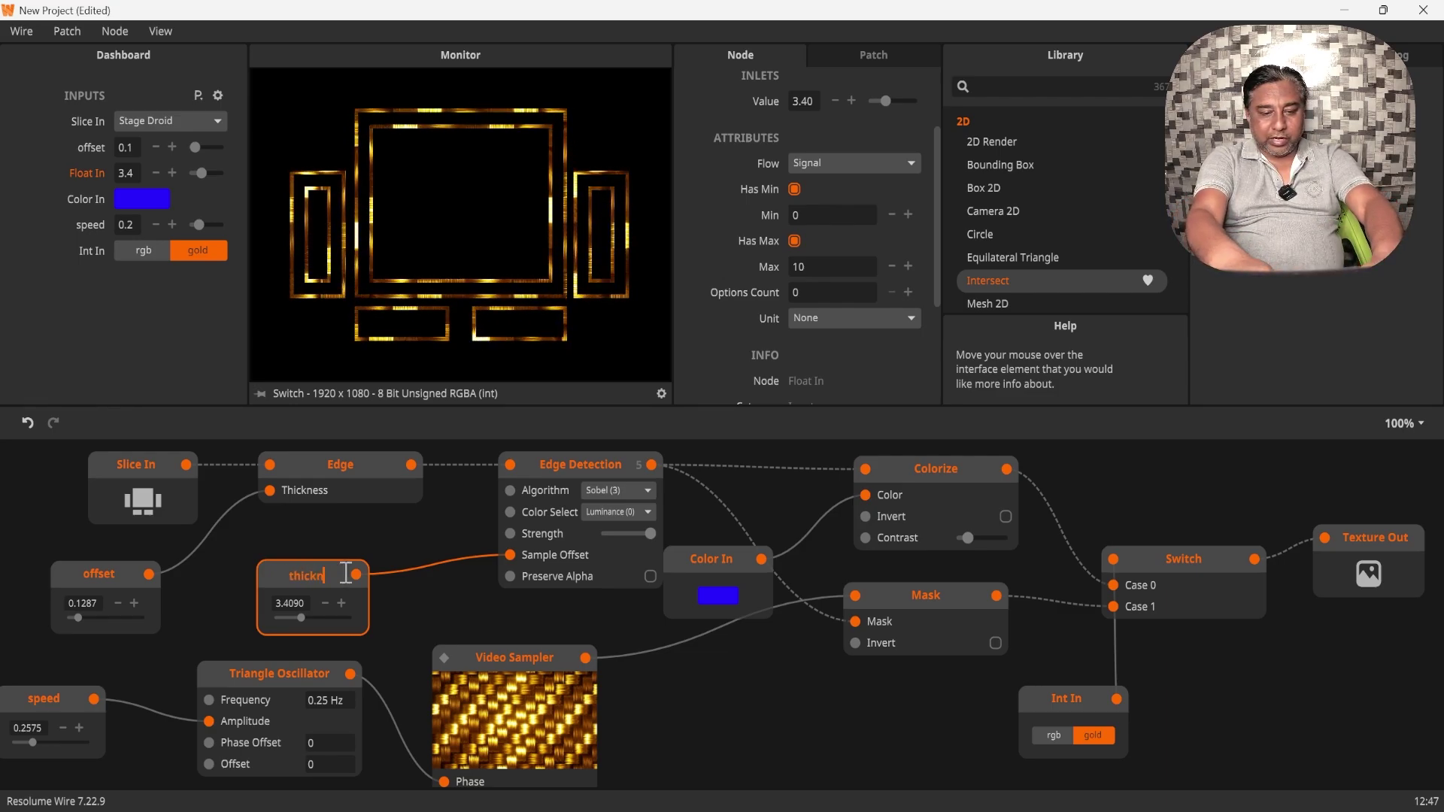
{"action": "type", "text": "ess"}
{"action": "key", "text": "Return"}
{"action": "left_click", "coordinate": [301, 536]}
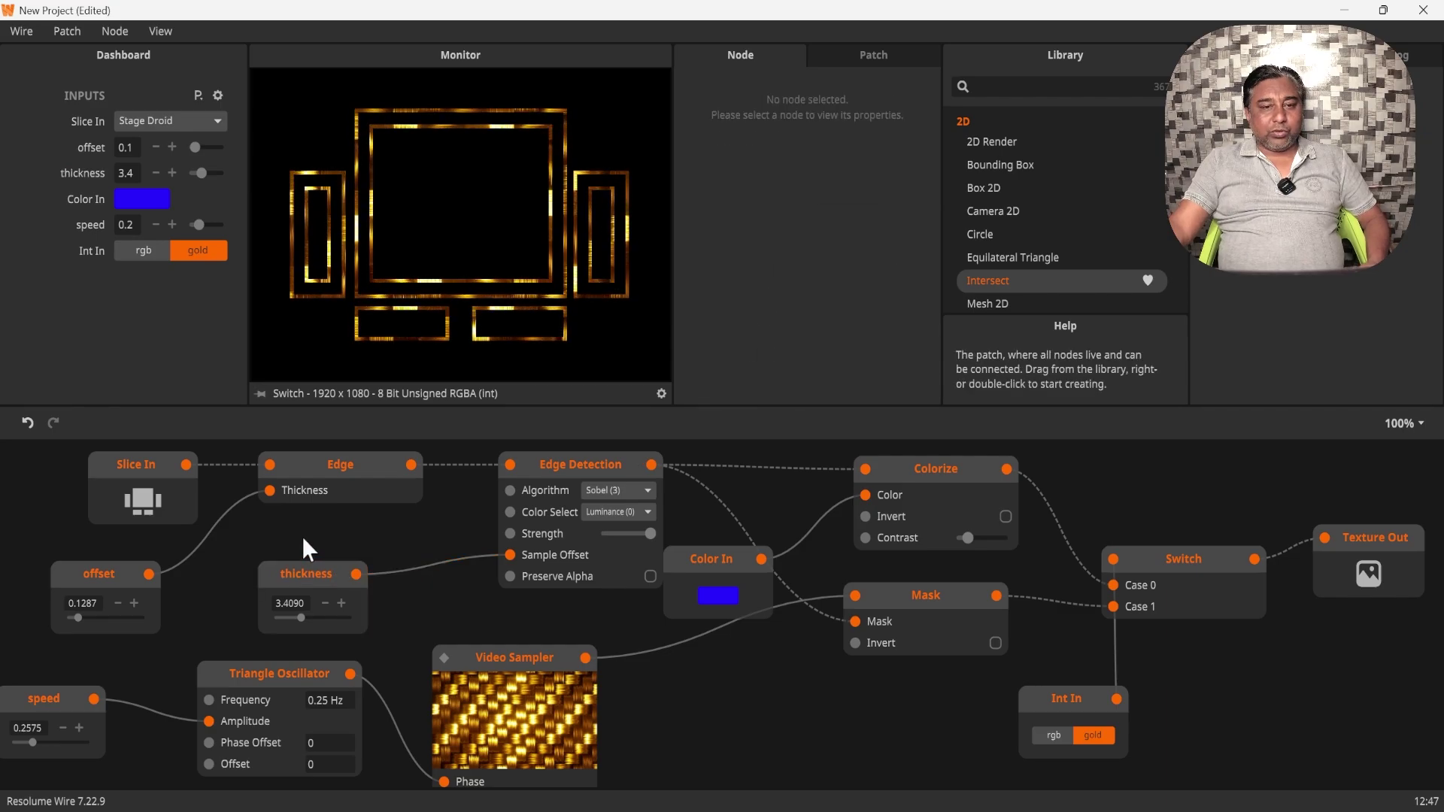
- Rename the Int In node as mode
{"action": "left_click", "coordinate": [98, 576]}
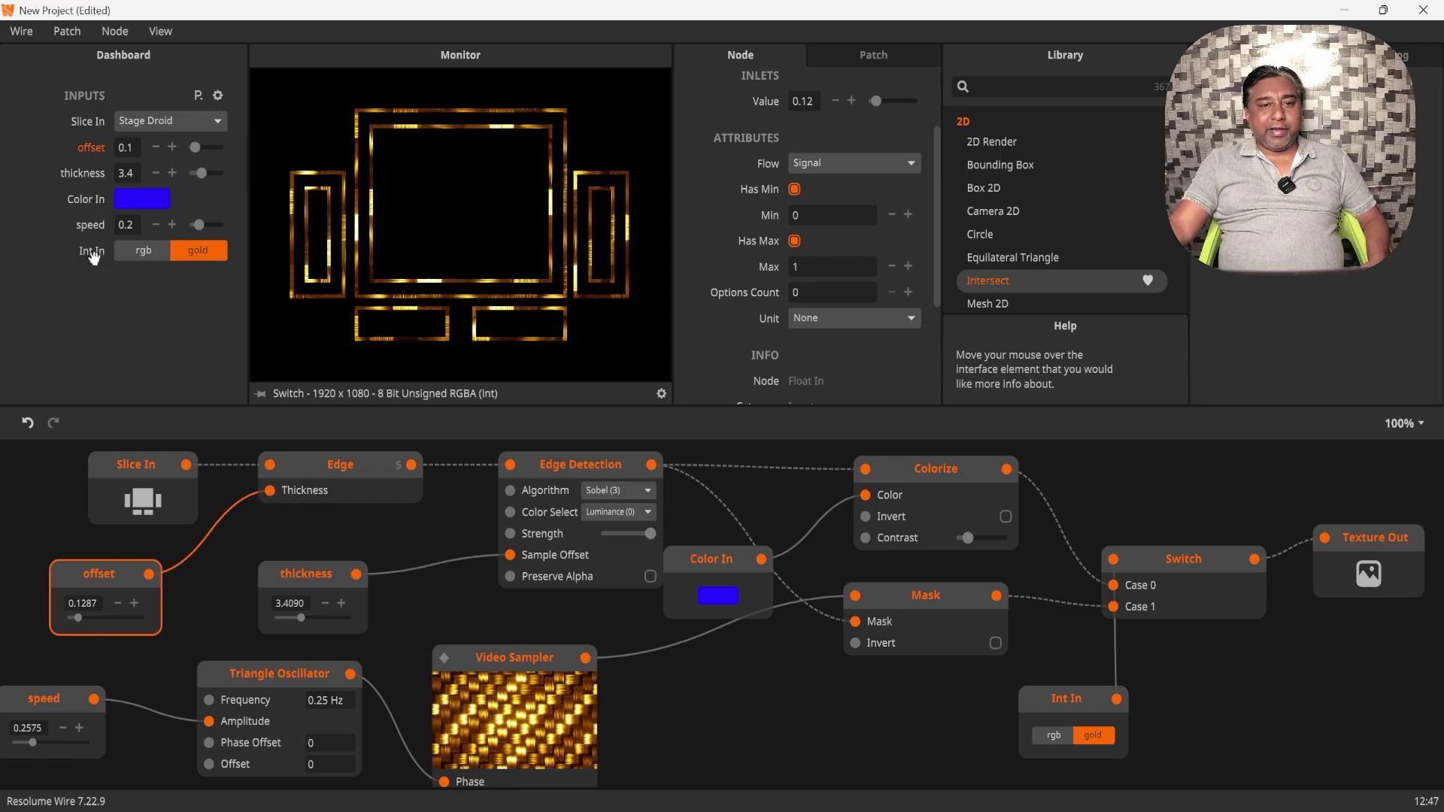
{"action": "left_click", "coordinate": [1071, 701]}
{"action": "left_click", "coordinate": [1071, 701]}
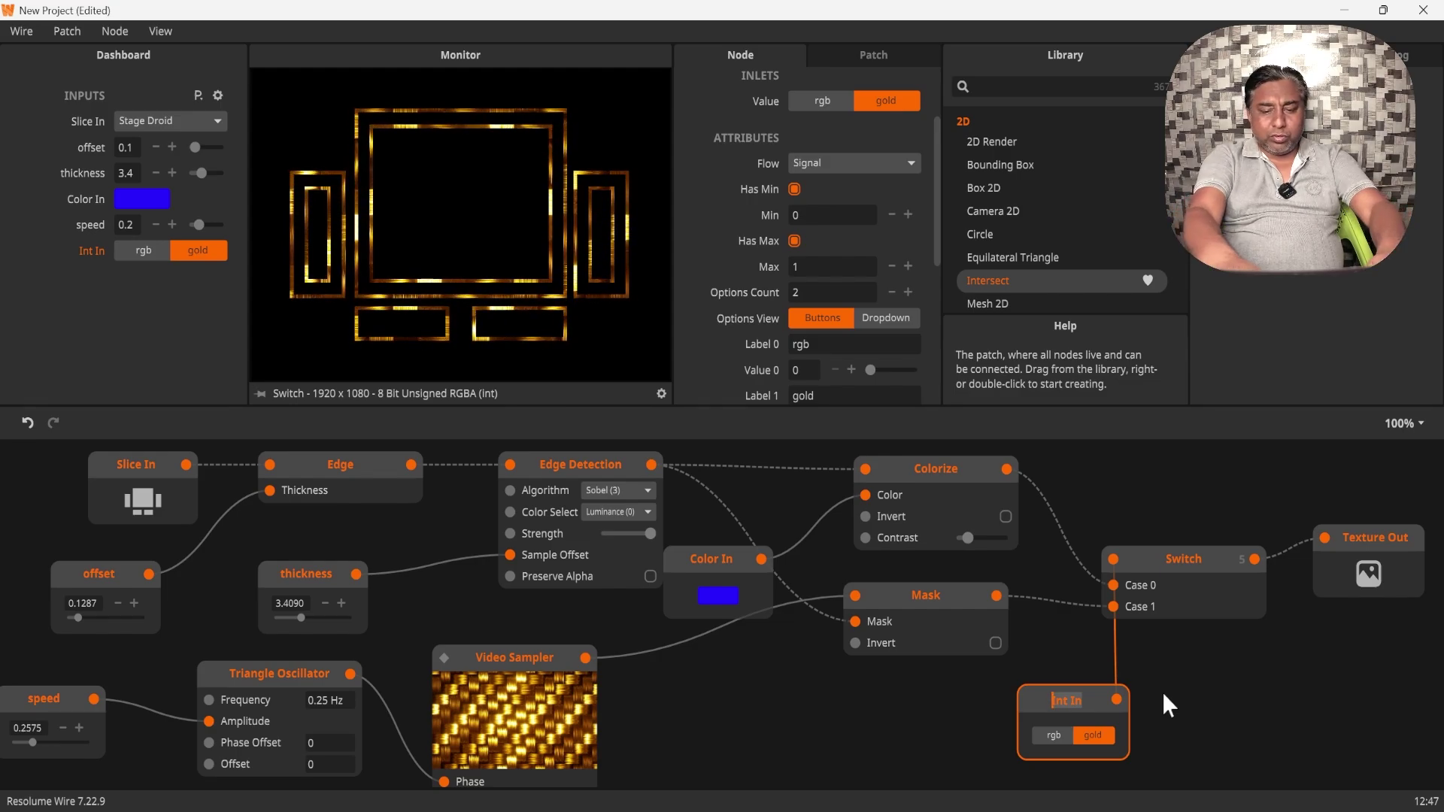
{"action": "type", "text": "mode"}
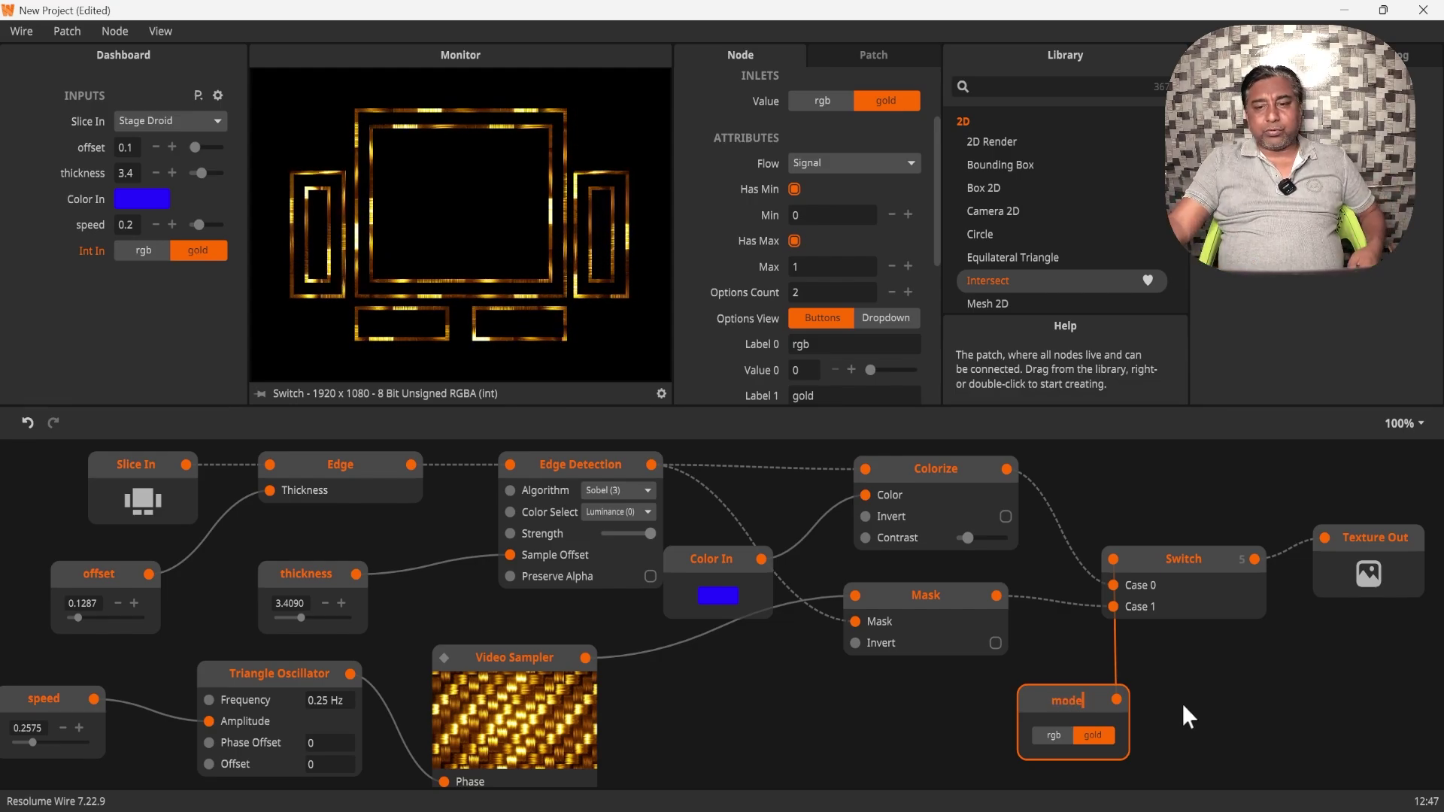
{"action": "left_click", "coordinate": [1208, 712]}
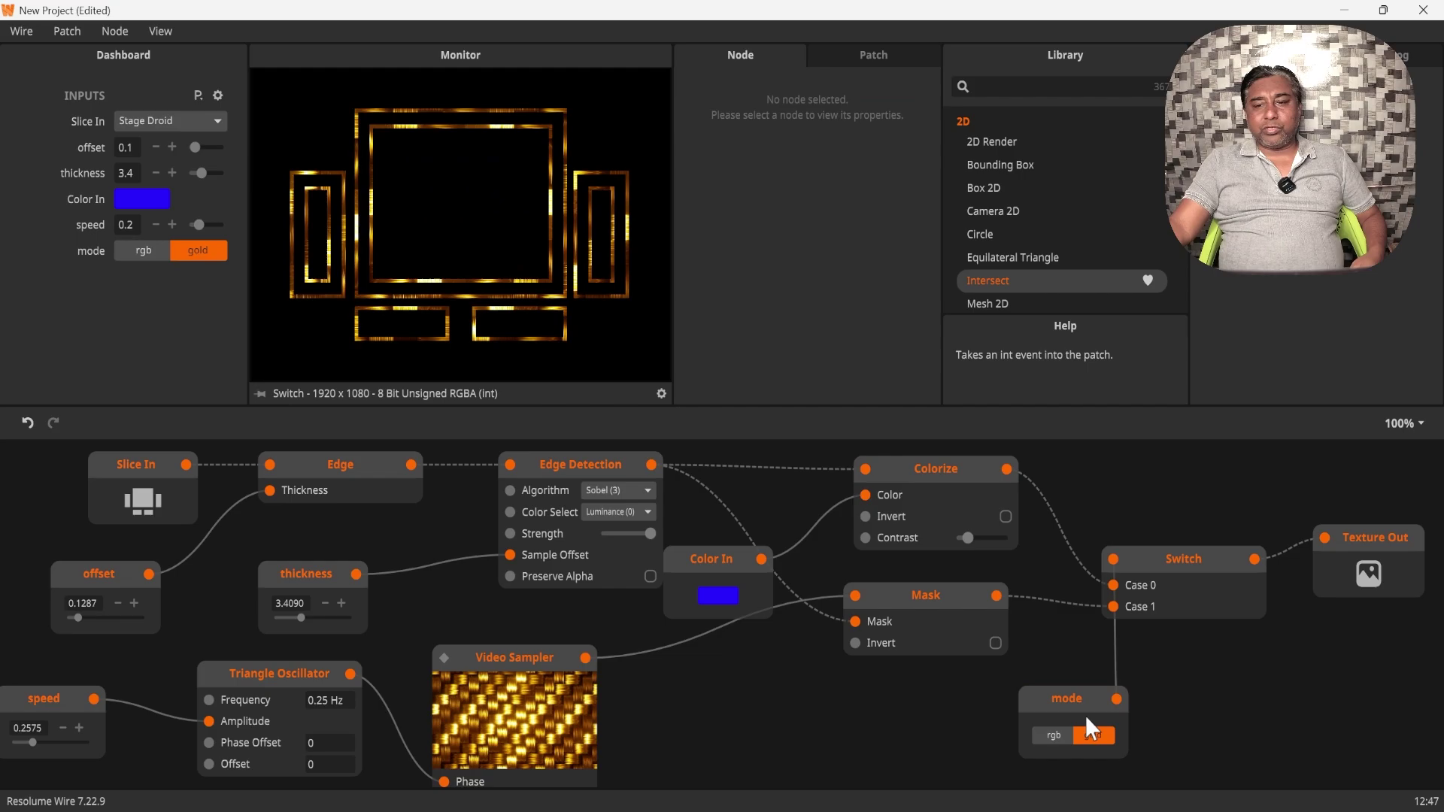
- Test the mode node by switching to rgb and back to gold
{"action": "left_click", "coordinate": [1060, 716]}
{"action": "left_click", "coordinate": [1052, 736]}
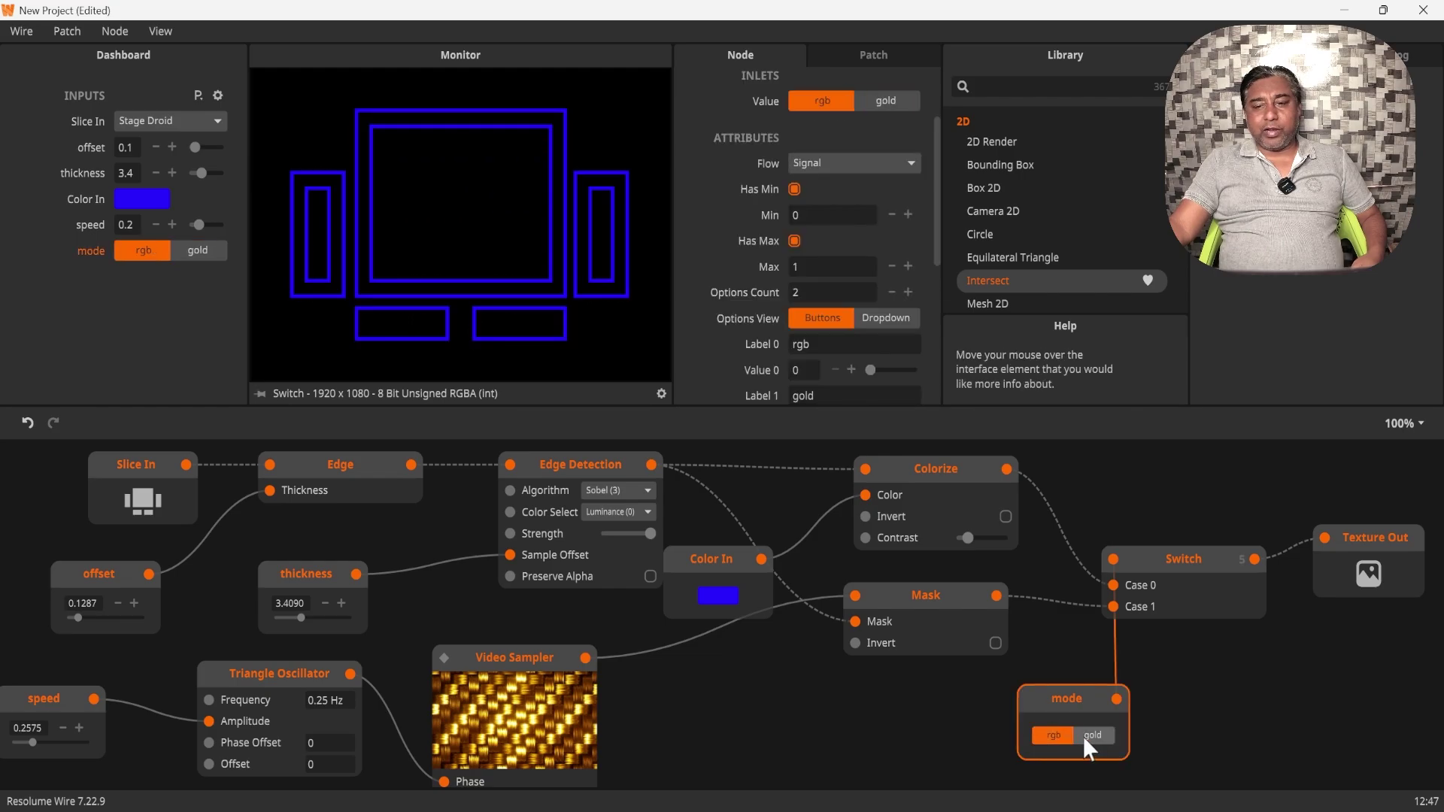
{"action": "left_click", "coordinate": [1095, 735]}
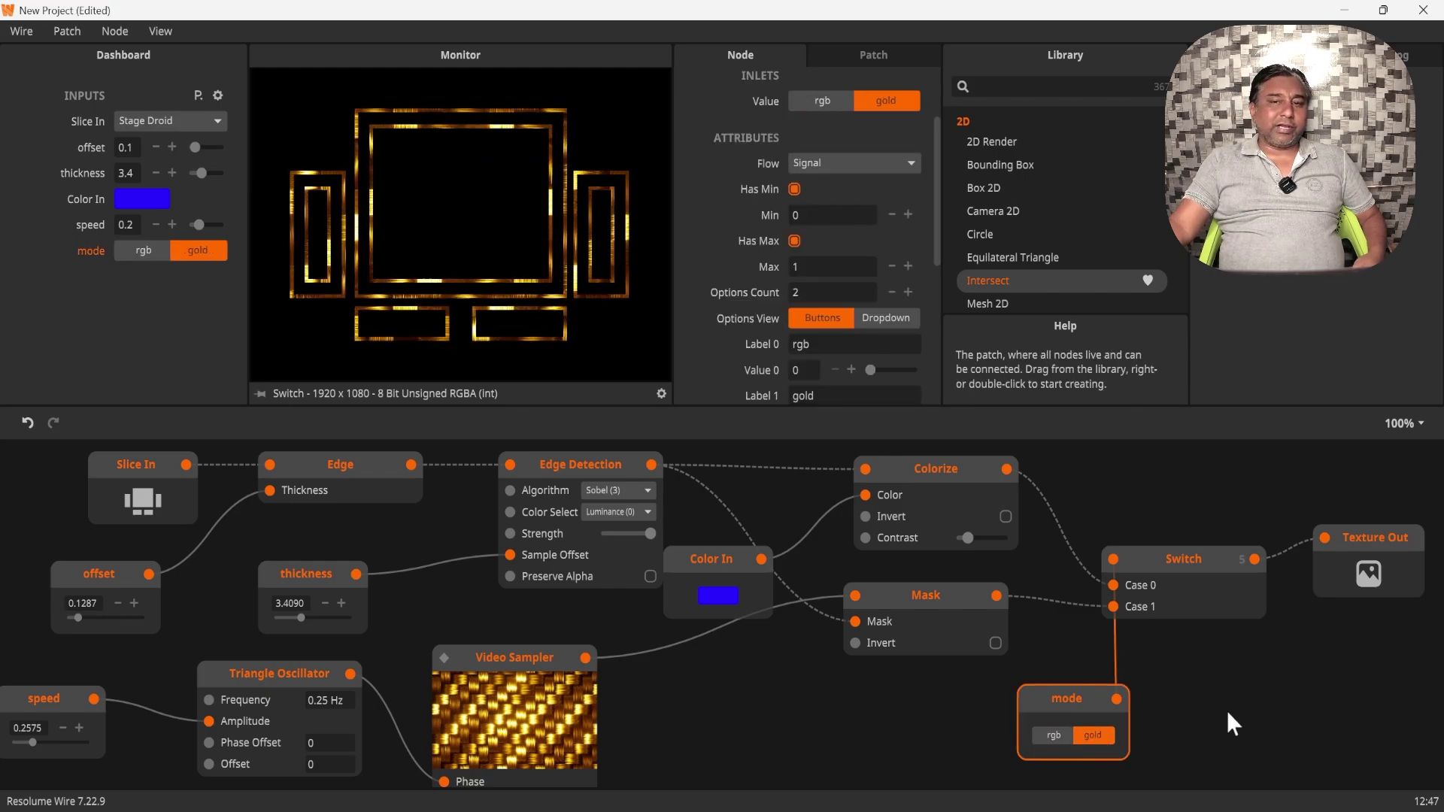
- Set the patch's Display Name to rgb&gold and its Category to Effect
{"action": "left_click", "coordinate": [866, 57]}
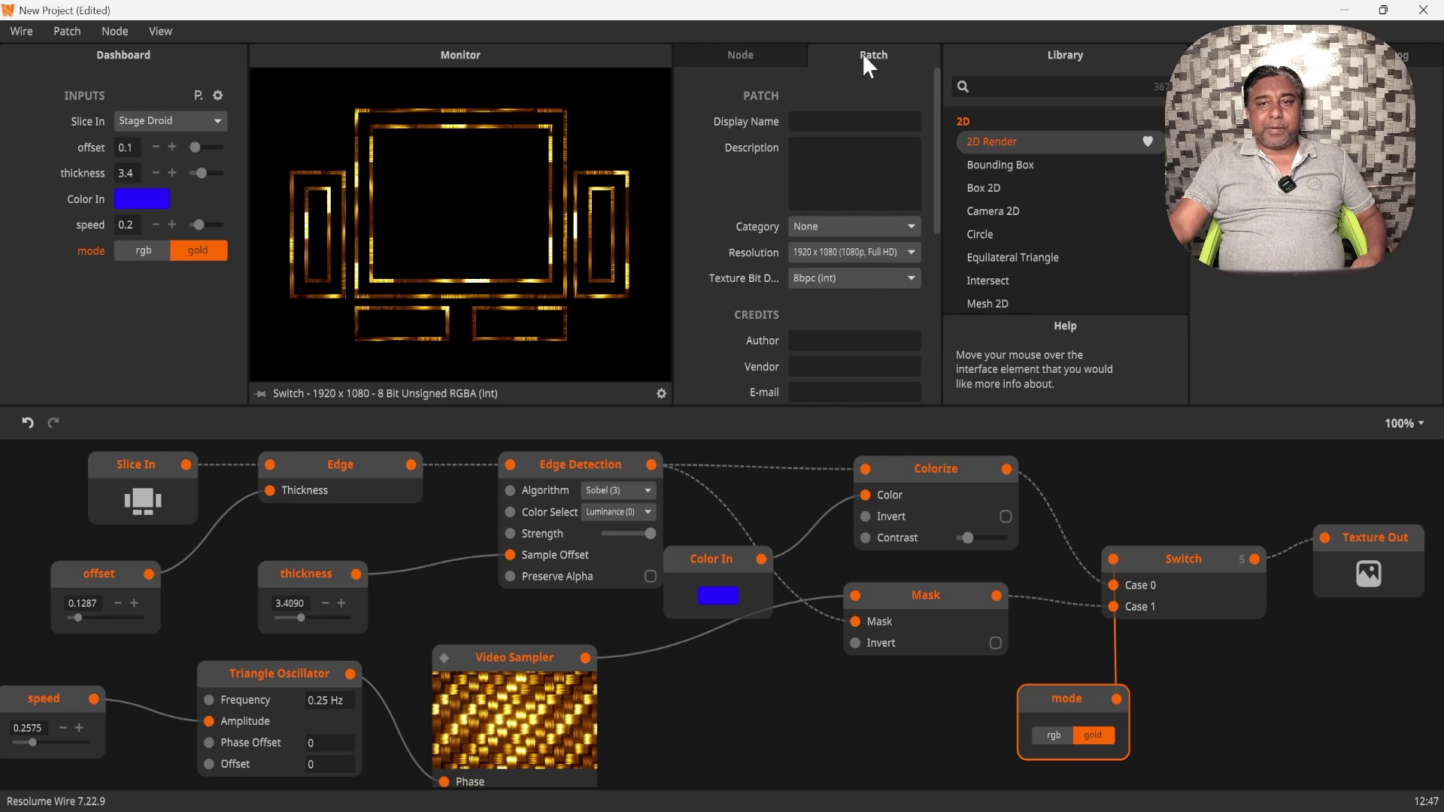
{"action": "left_click", "coordinate": [833, 121]}
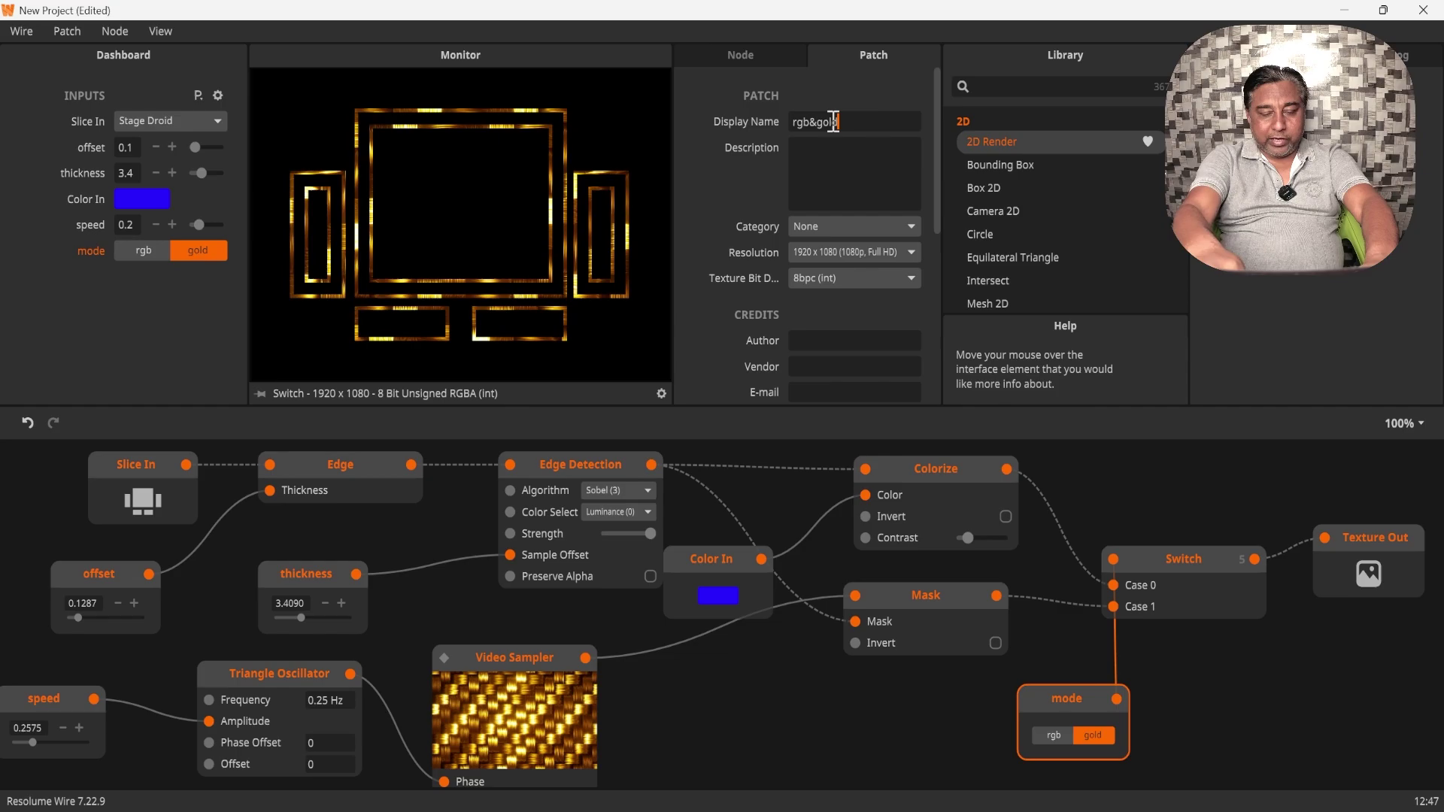
{"action": "left_click", "coordinate": [901, 226]}
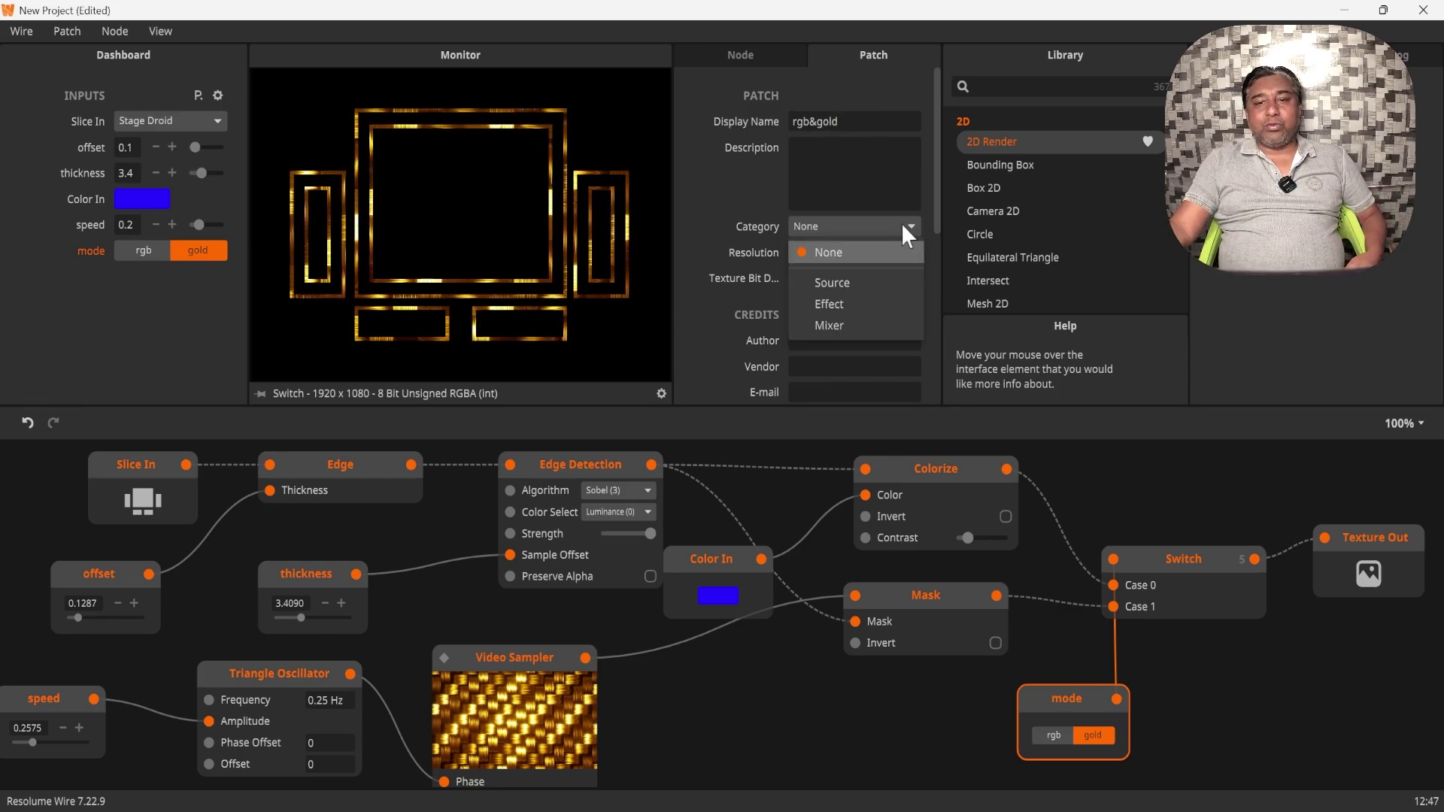
{"action": "left_click", "coordinate": [850, 301]}
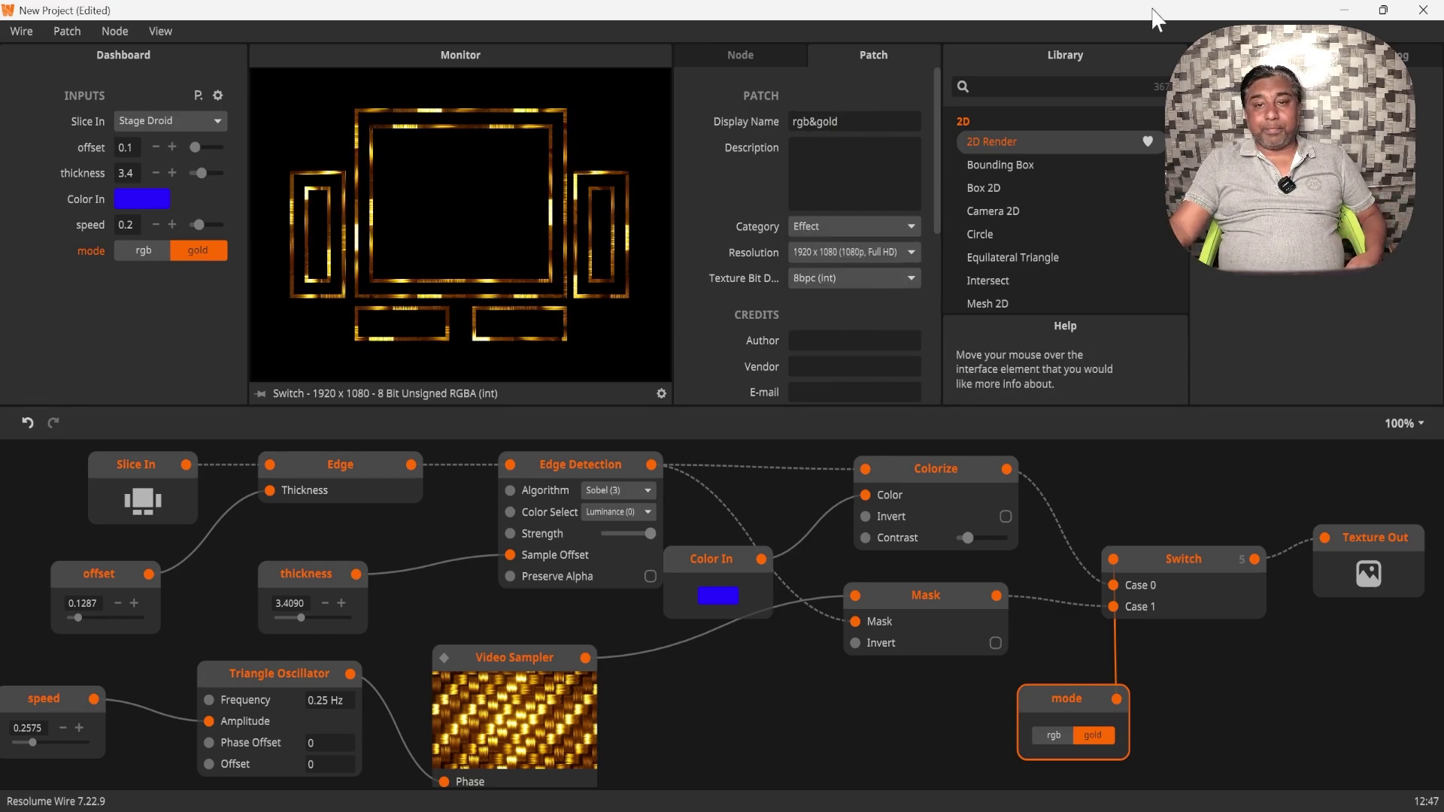
- Compile the patch as rgb&gold.cwired in the Resolume Wire Patches folder and close the compile dialog
{"action": "left_click", "coordinate": [70, 33]}
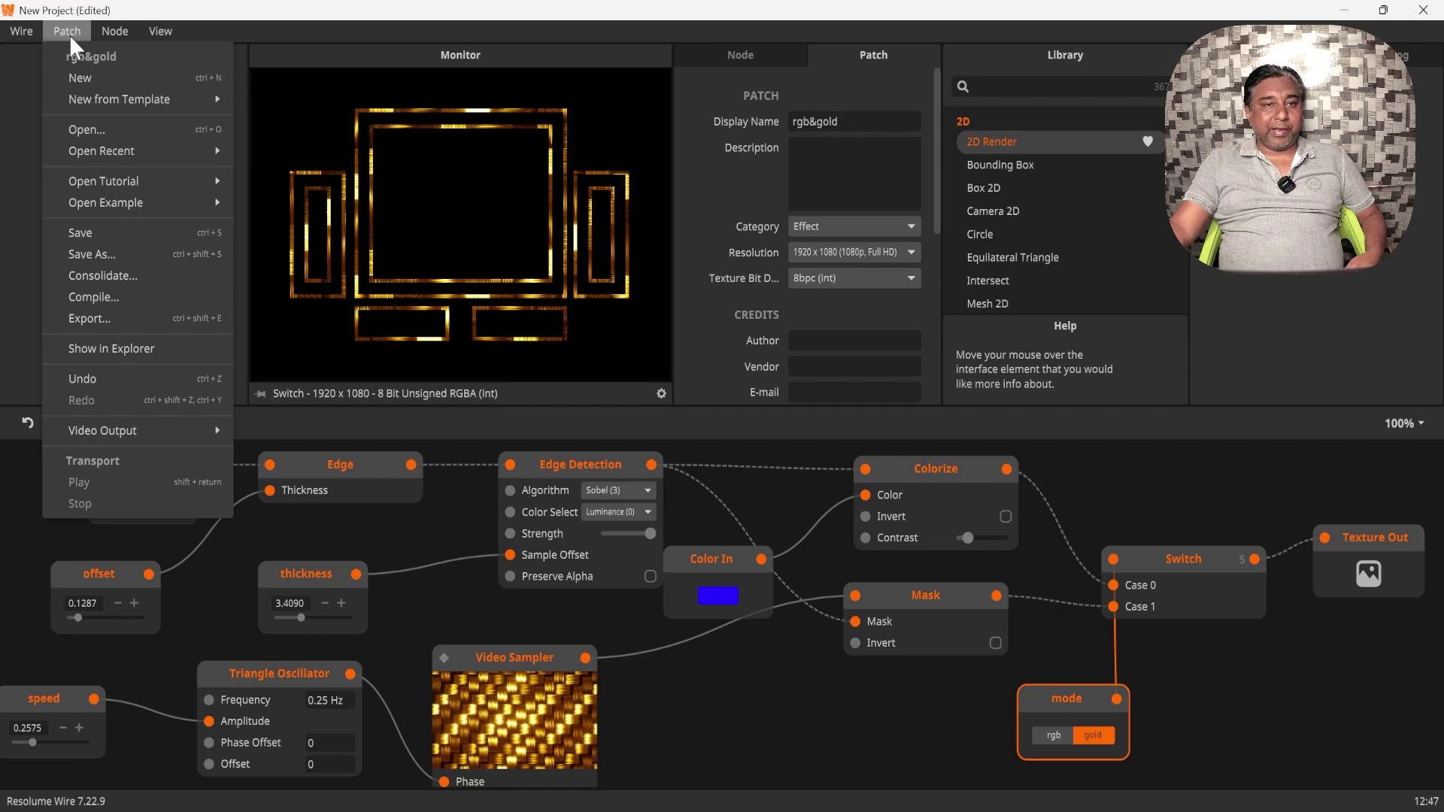
{"action": "left_click", "coordinate": [96, 297]}
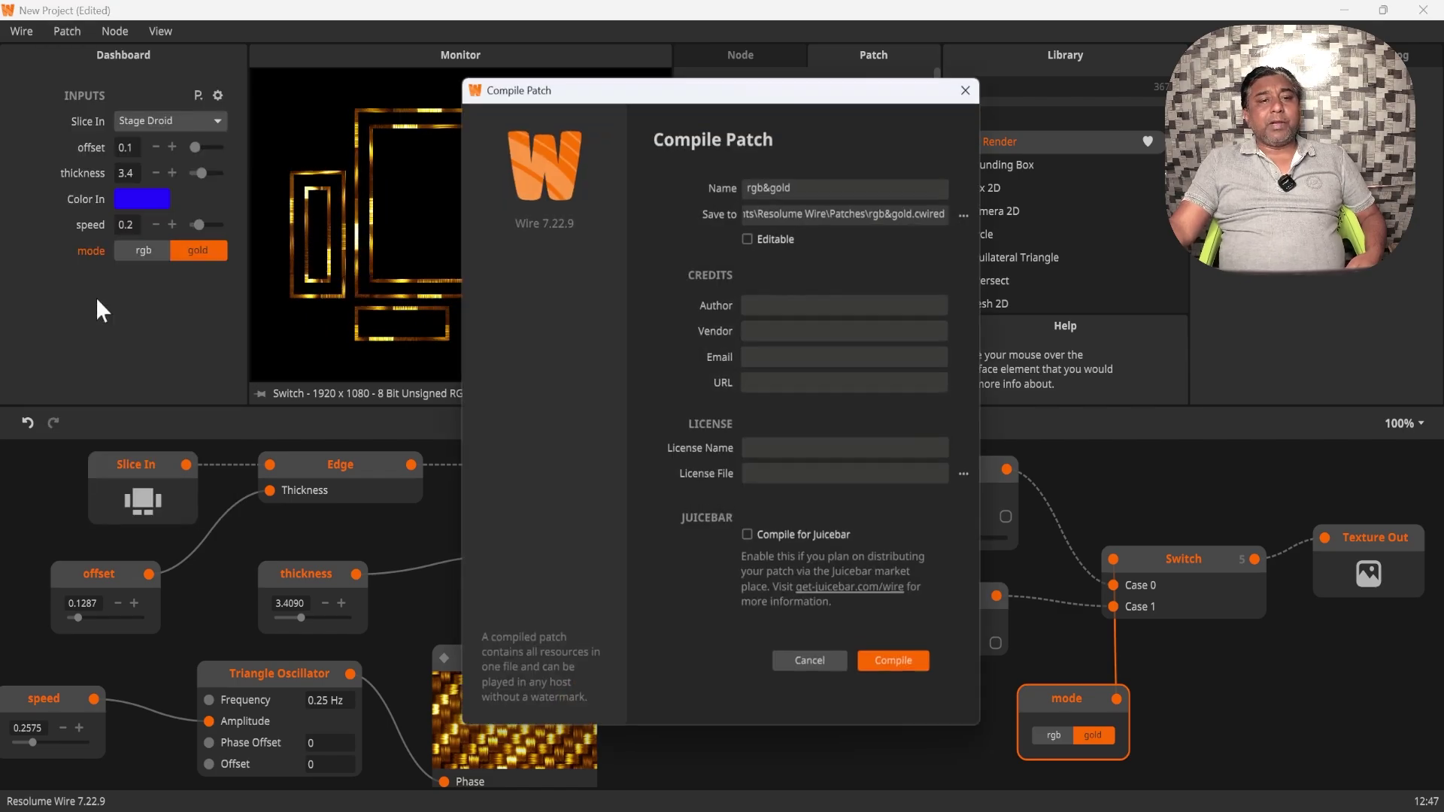
{"action": "left_click", "coordinate": [896, 662]}
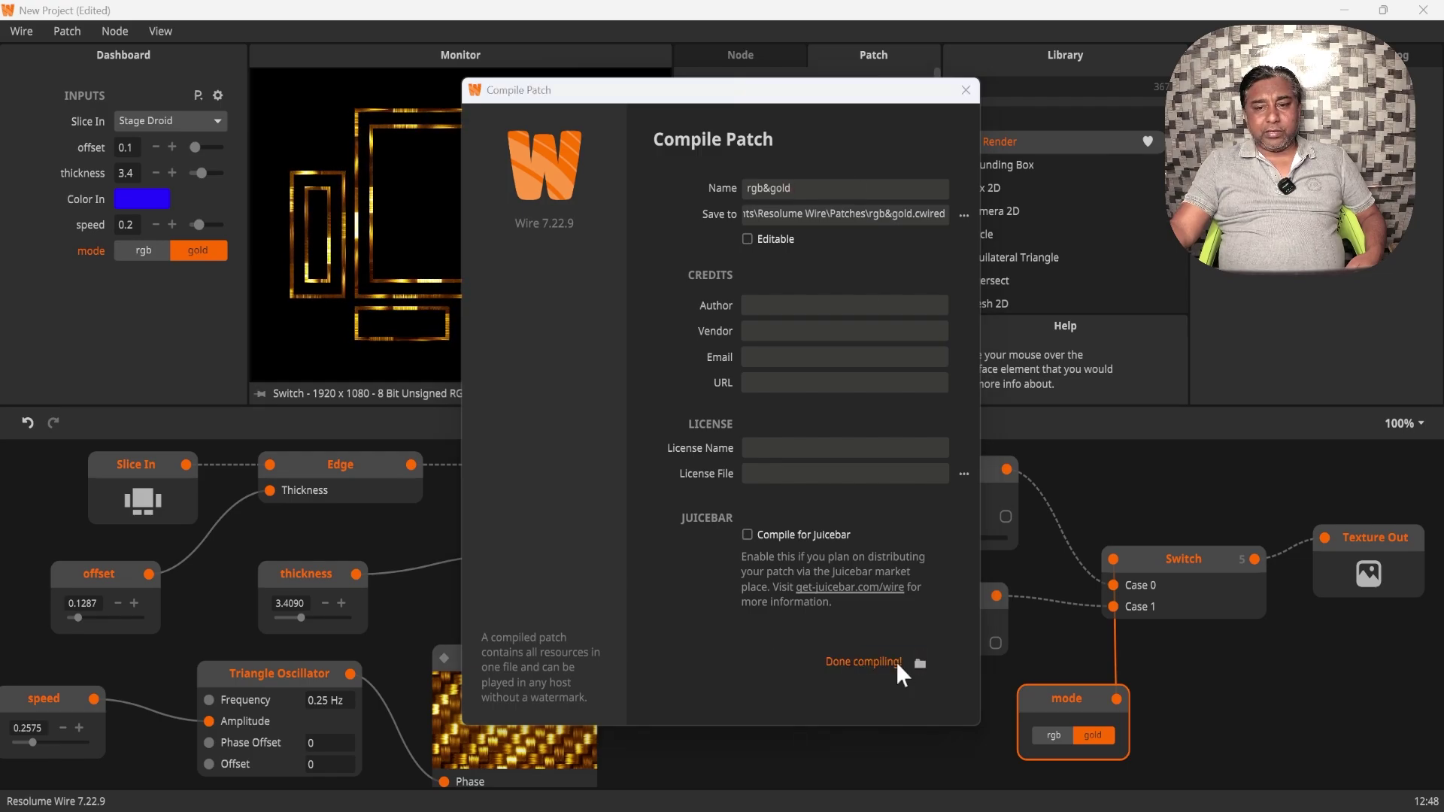
{"action": "left_click", "coordinate": [961, 91]}
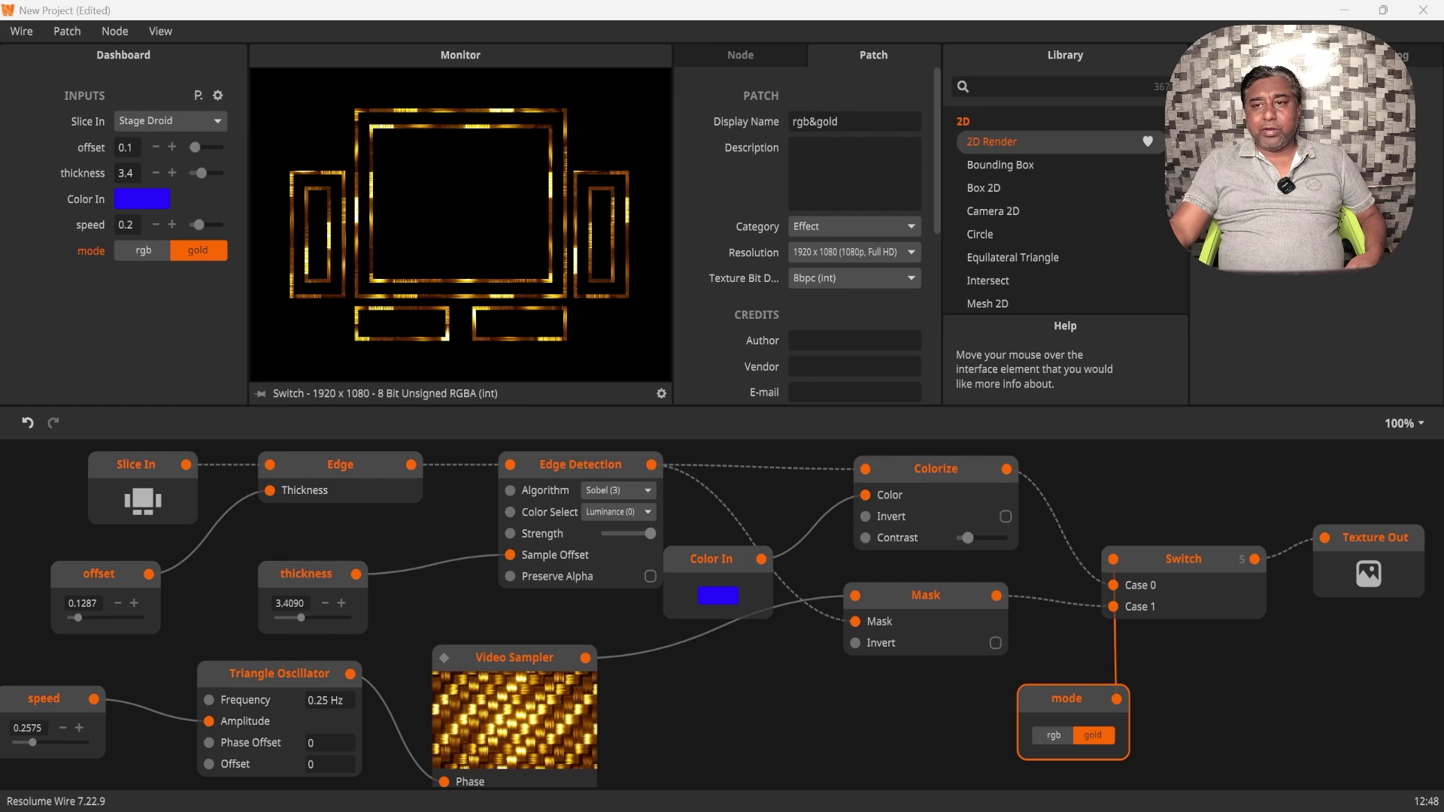
- Restore the patch window to a smaller size and launch Resolume Arena from the desktop
{"action": "double_click", "coordinate": [580, 10]}
{"action": "double_click", "coordinate": [96, 535]}
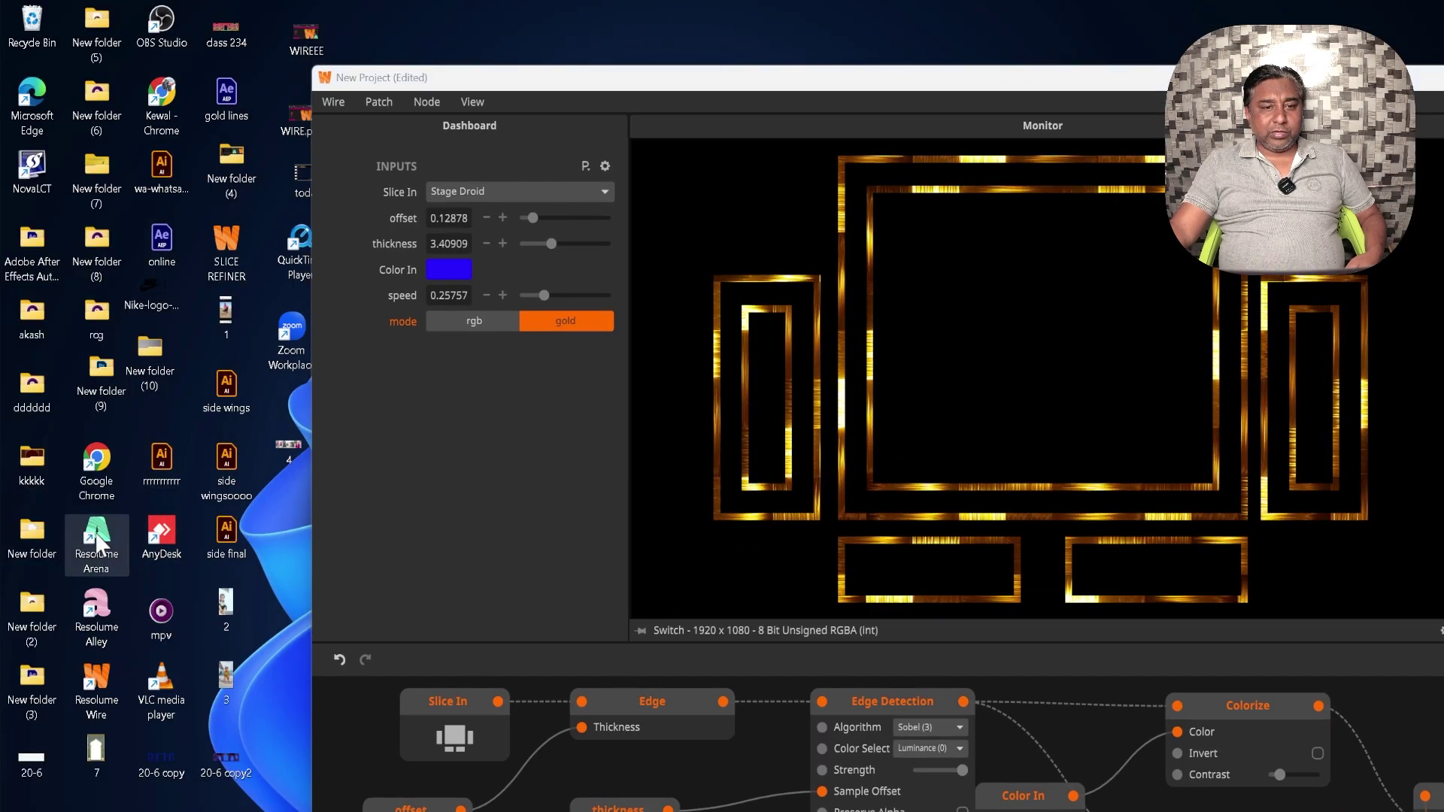
- Move the Wire patch window aside and minimize it while Resolume Arena loads
{"action": "left_click_drag", "start_coordinate": [970, 85], "coordinate": [611, 88]}
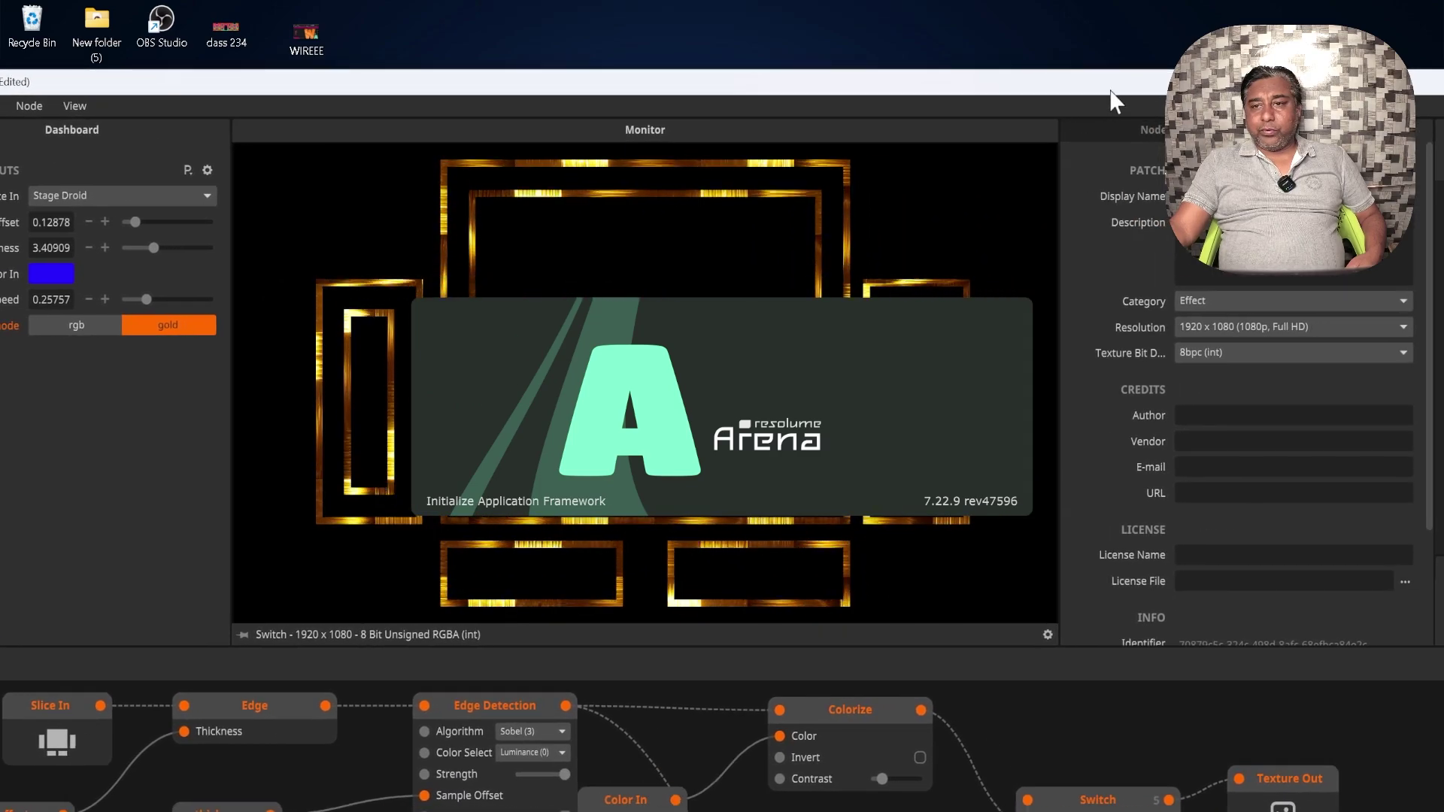
{"action": "left_click_drag", "start_coordinate": [724, 87], "coordinate": [231, 89]}
{"action": "left_click_drag", "start_coordinate": [676, 84], "coordinate": [523, 71]}
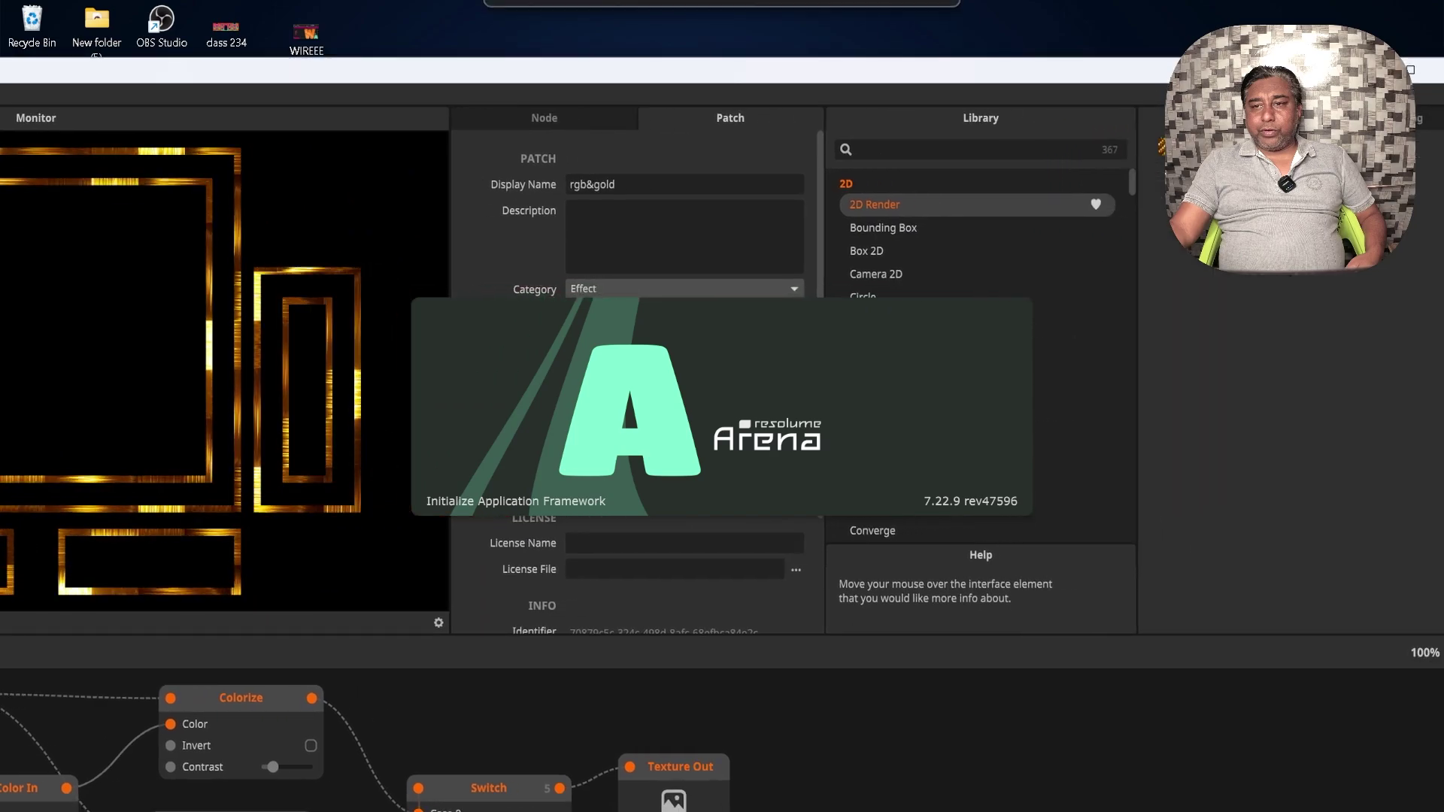
{"action": "left_click", "coordinate": [1352, 72]}
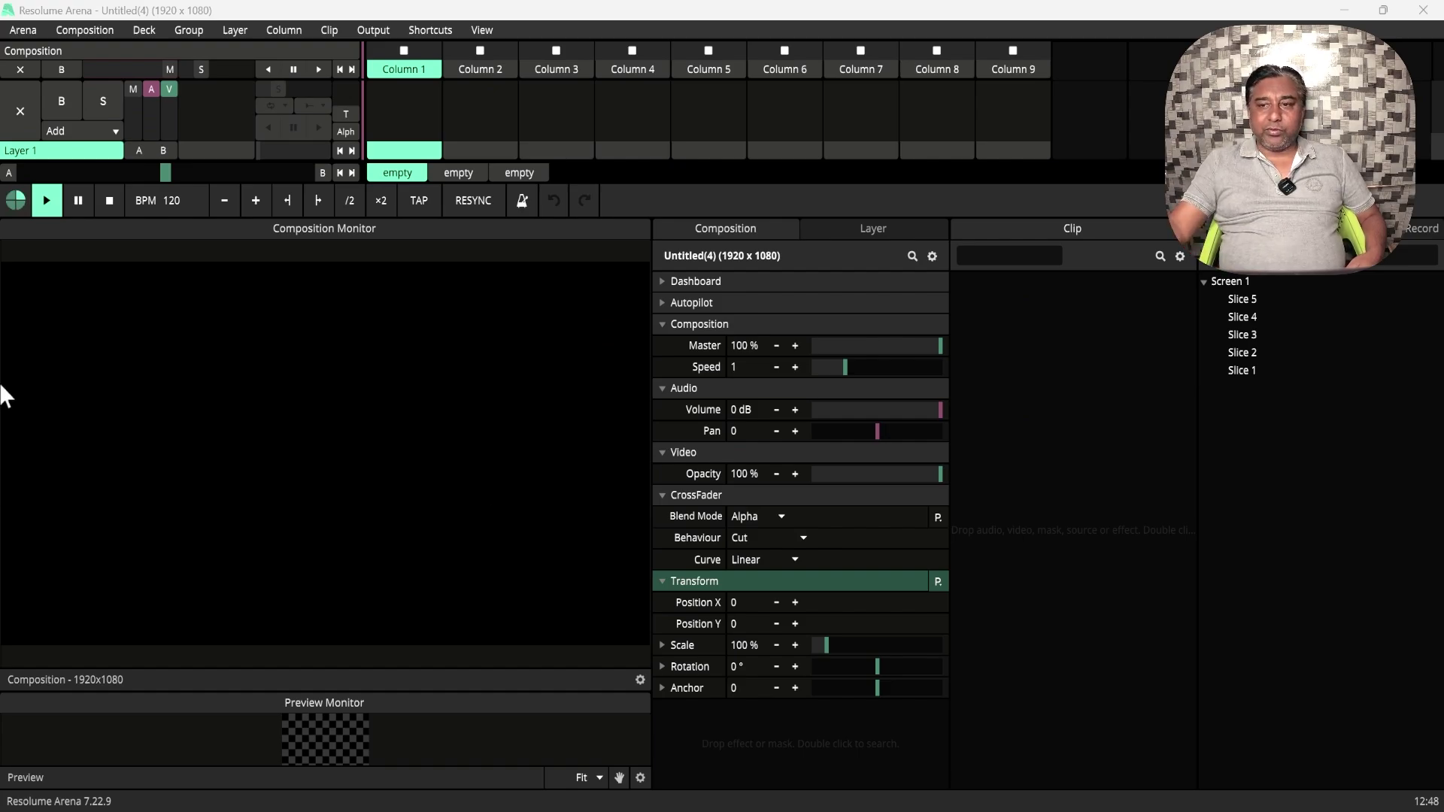
- Collapse the composition's Audio, Video and CrossFader sections and add the rgb&gold Wire effect to the composition
{"action": "left_click", "coordinate": [1301, 229]}
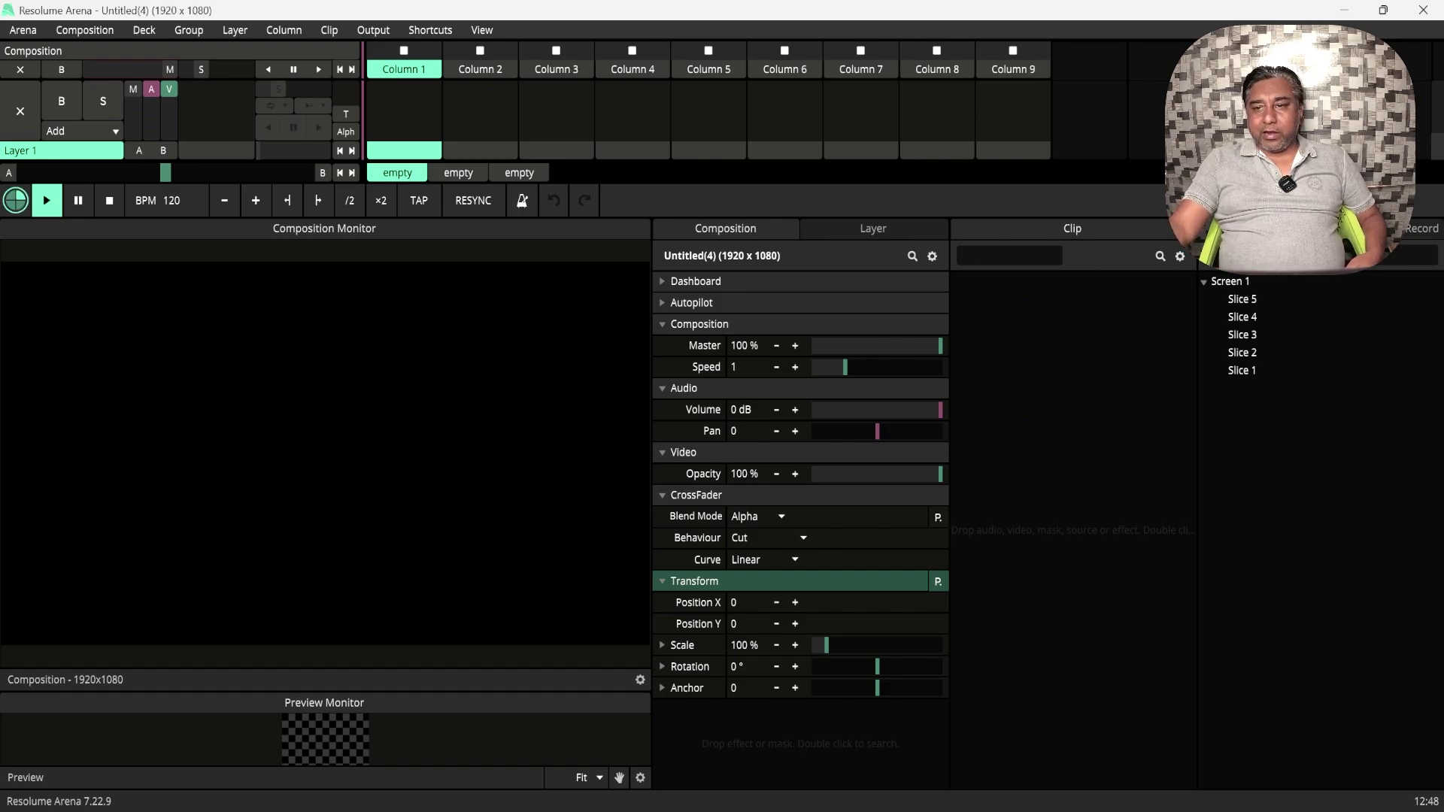
{"action": "left_click", "coordinate": [662, 495]}
{"action": "left_click", "coordinate": [663, 454]}
{"action": "left_click", "coordinate": [661, 389]}
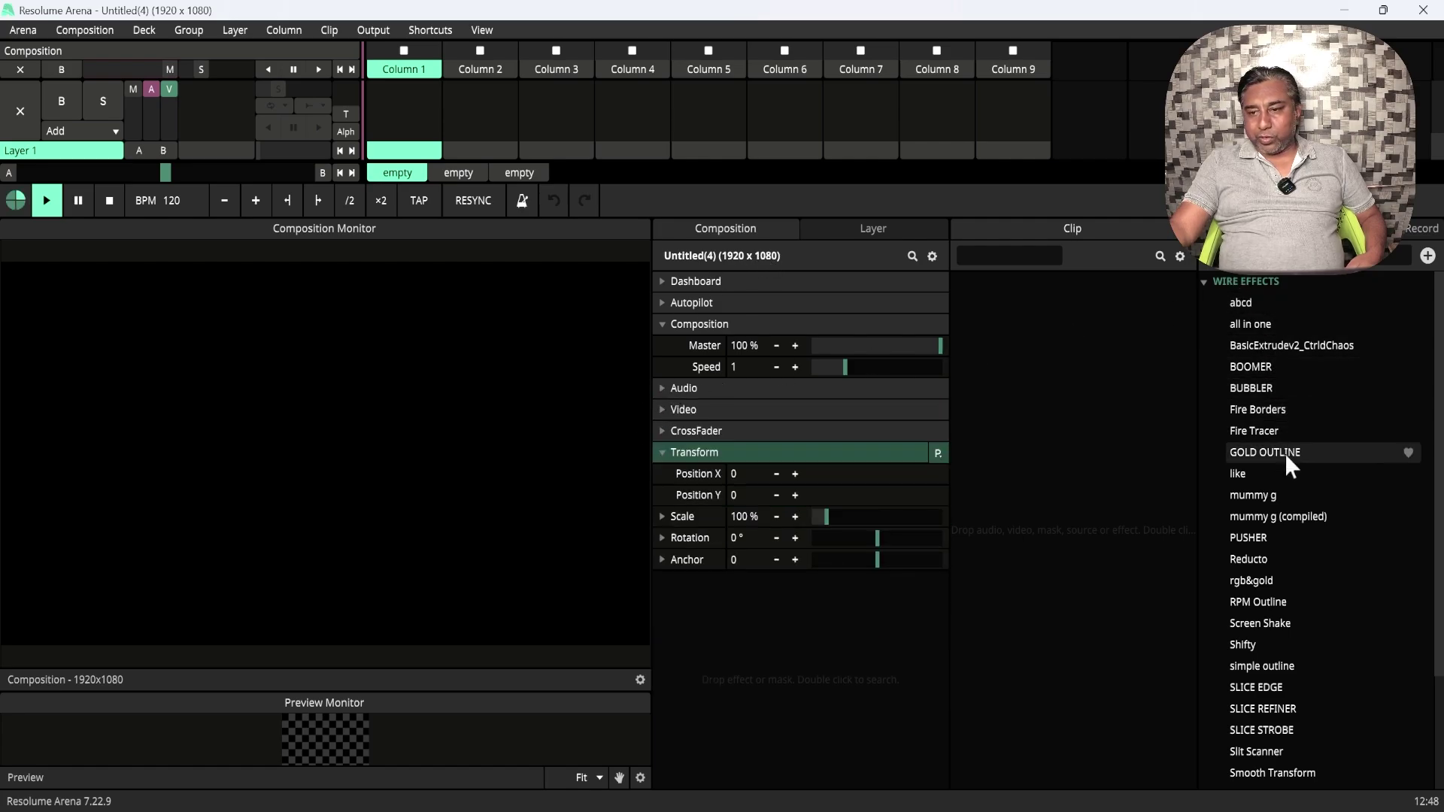
{"action": "left_click_drag", "start_coordinate": [1435, 364], "coordinate": [1429, 489]}
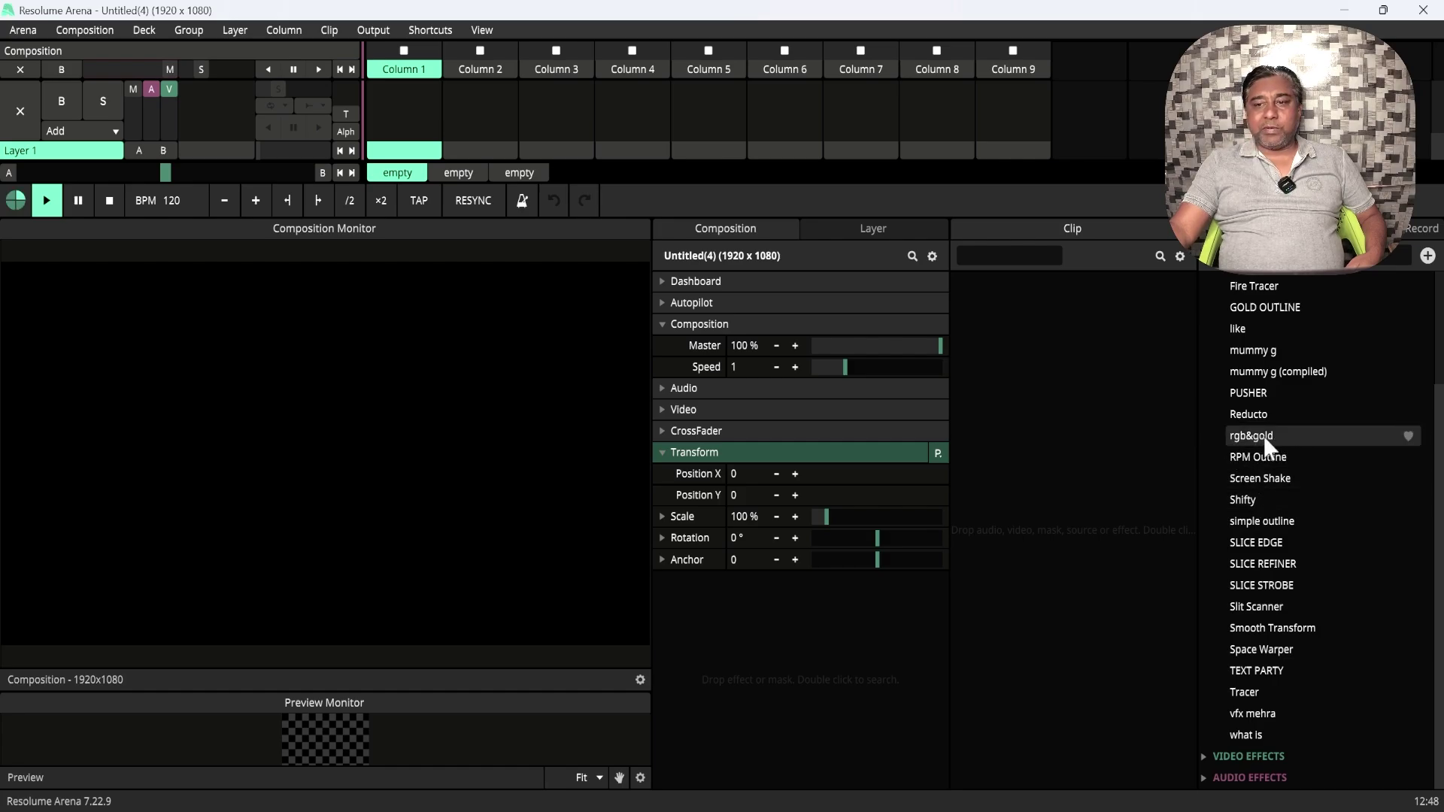
{"action": "left_click_drag", "start_coordinate": [1263, 447], "coordinate": [707, 591]}
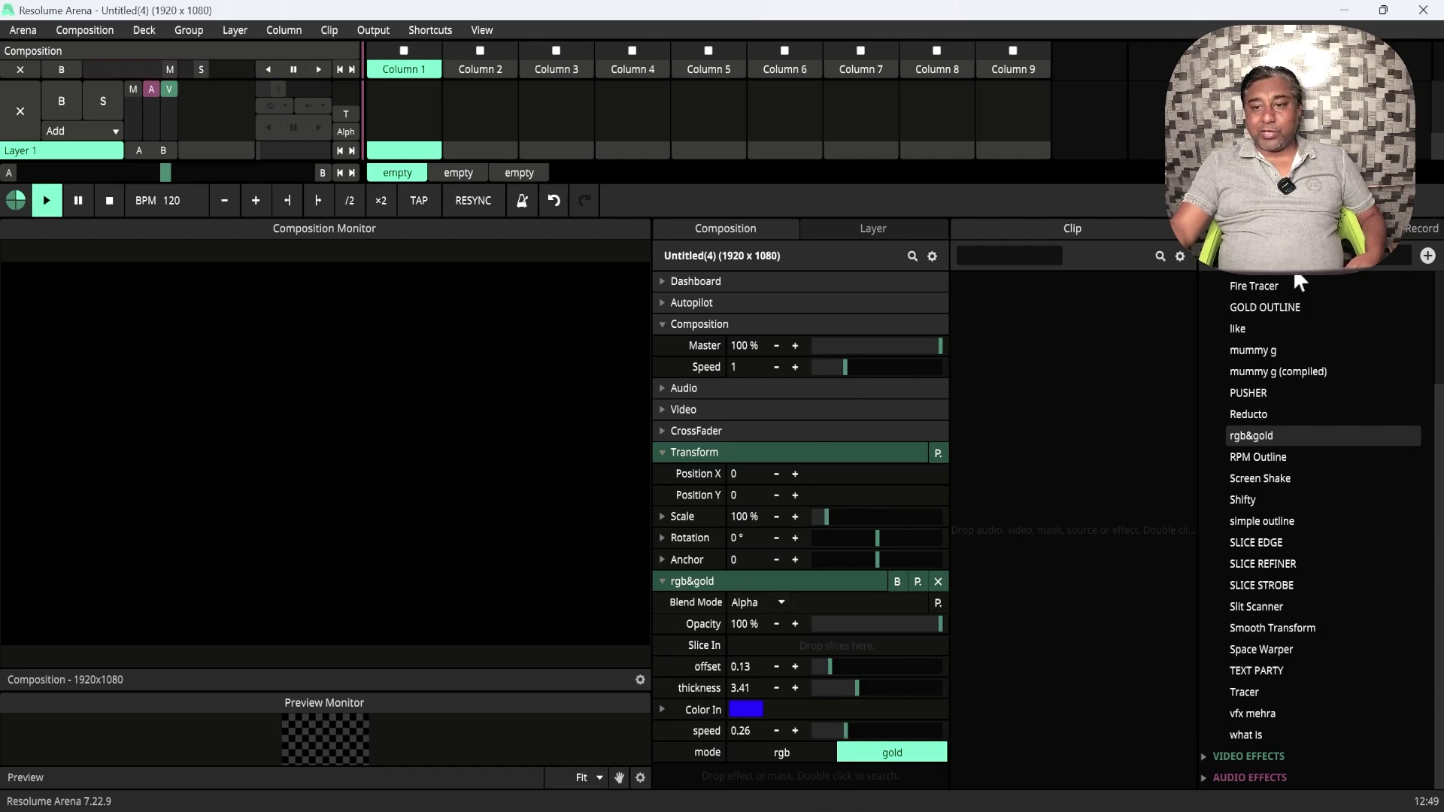
- Assign all Screen 1 slices to the rgb&gold effect's Slice In and test its rgb and gold modes
{"action": "left_click", "coordinate": [1354, 228]}
{"action": "left_click_drag", "start_coordinate": [1232, 282], "coordinate": [832, 657]}
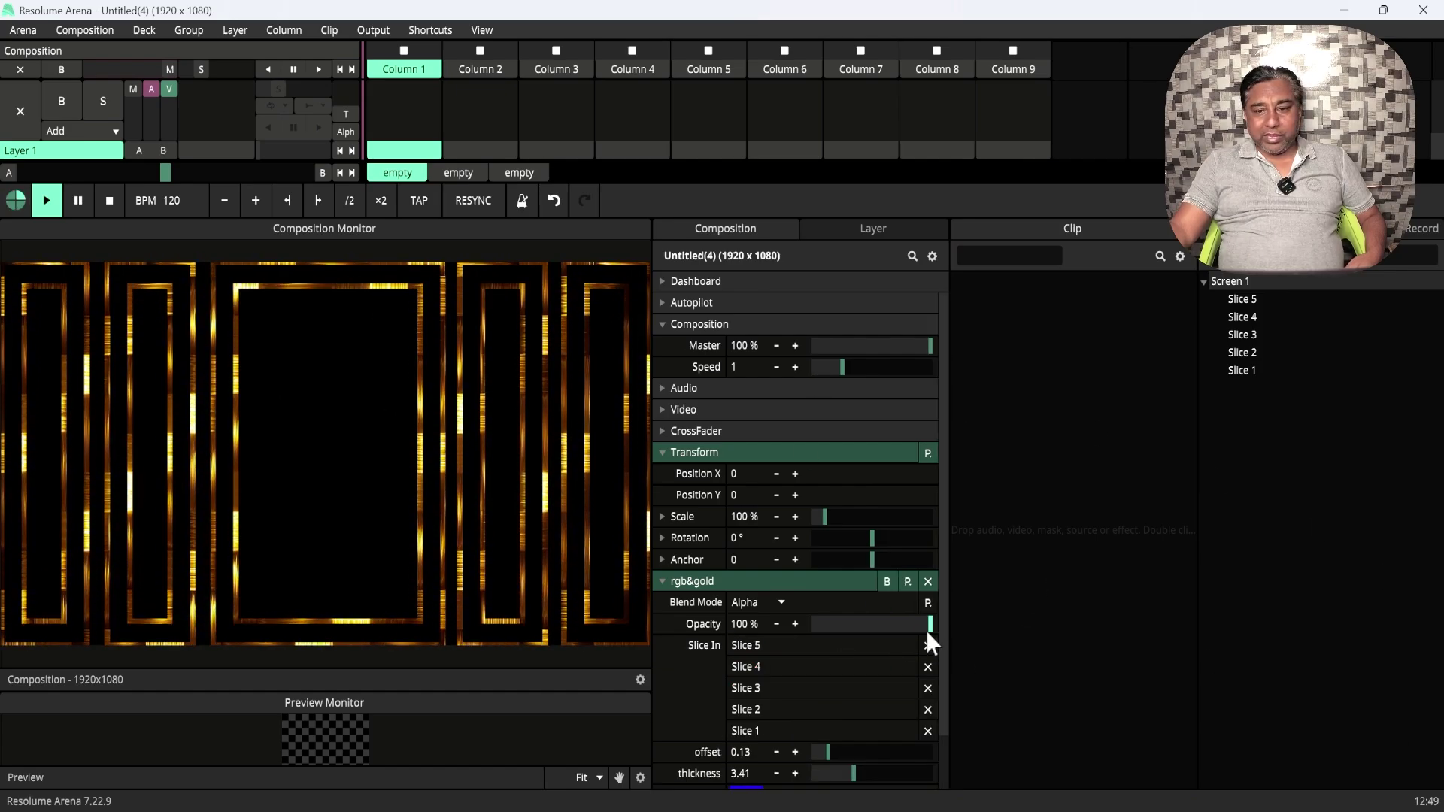
{"action": "left_click_drag", "start_coordinate": [945, 622], "coordinate": [948, 783]}
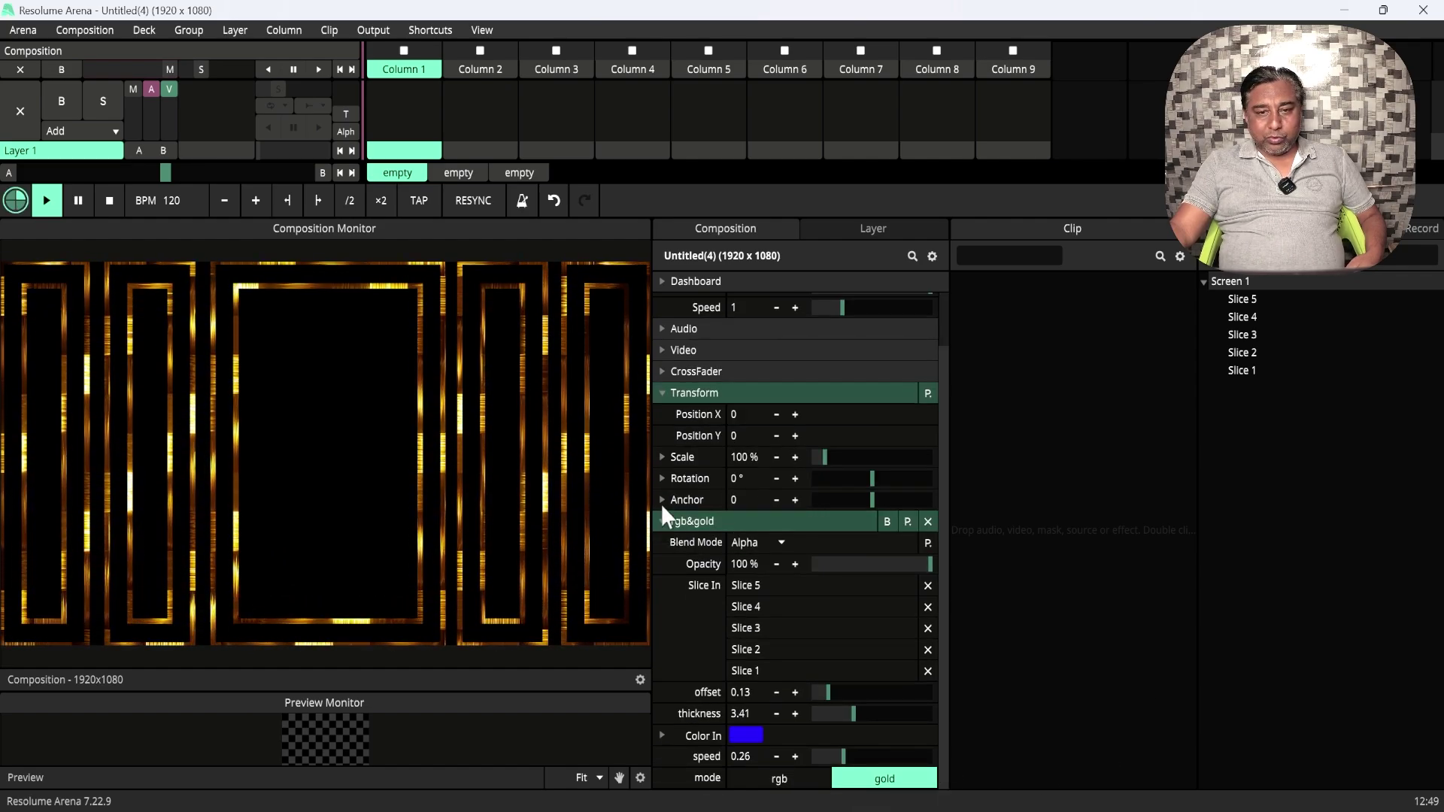
{"action": "left_click", "coordinate": [665, 397]}
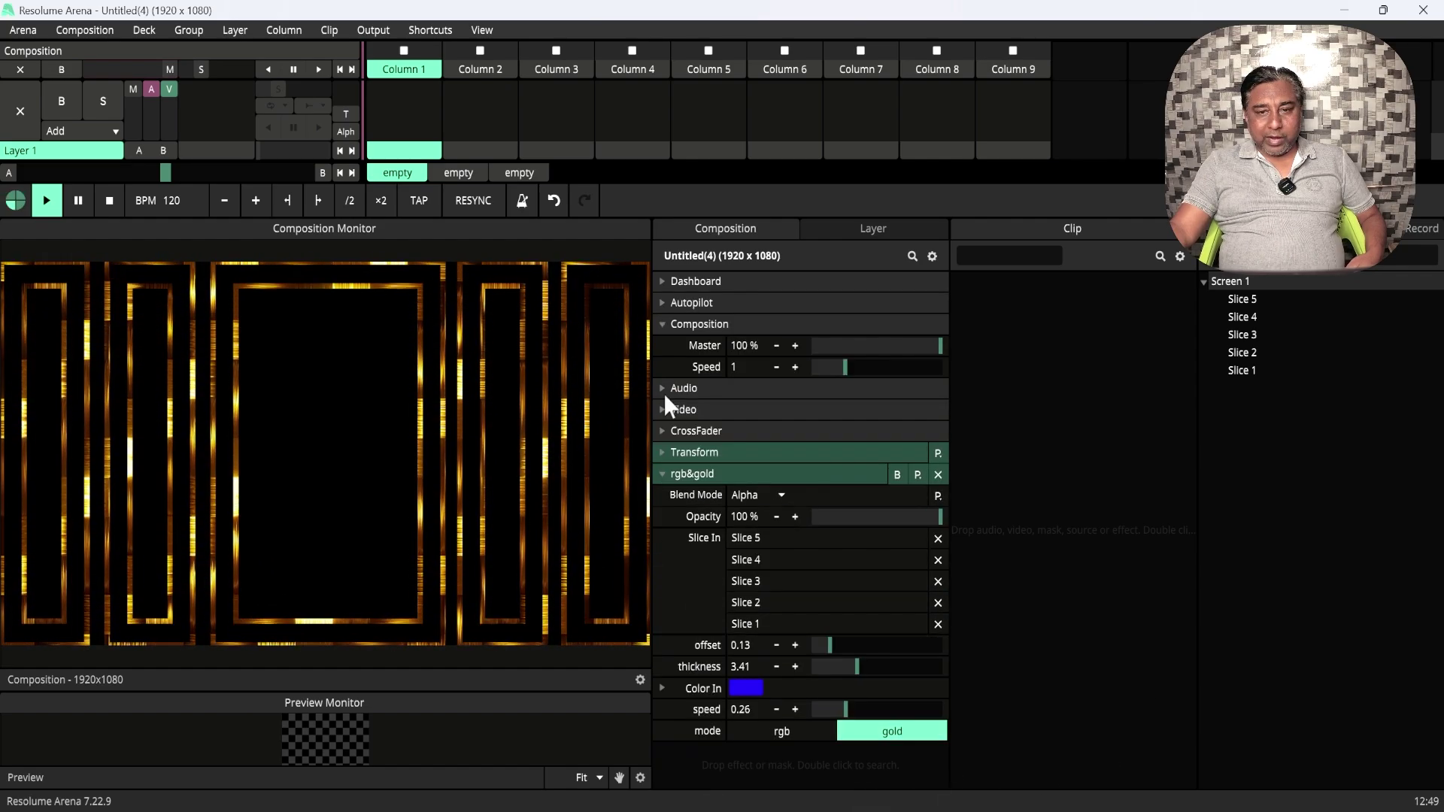
{"action": "left_click", "coordinate": [787, 739]}
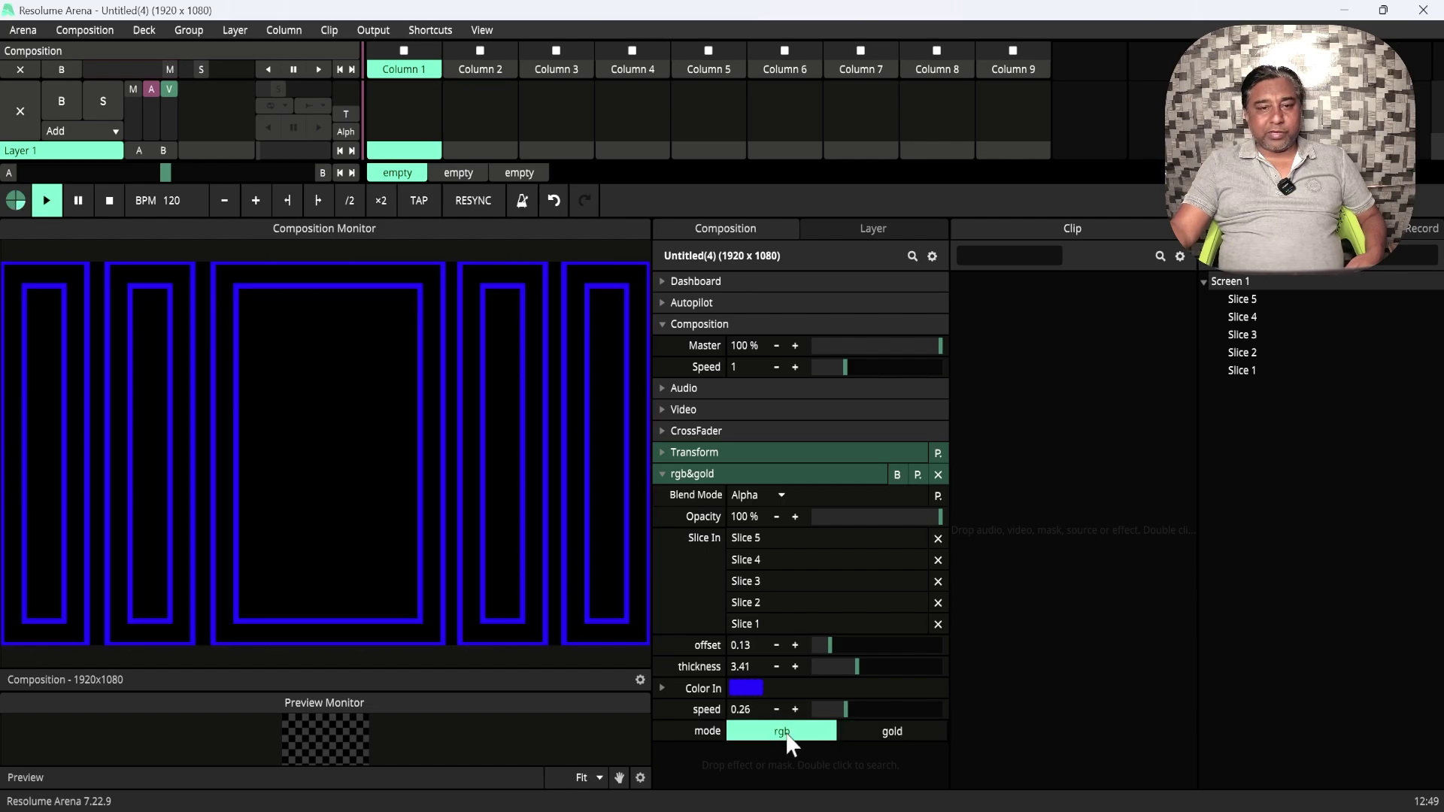
{"action": "left_click", "coordinate": [891, 736]}
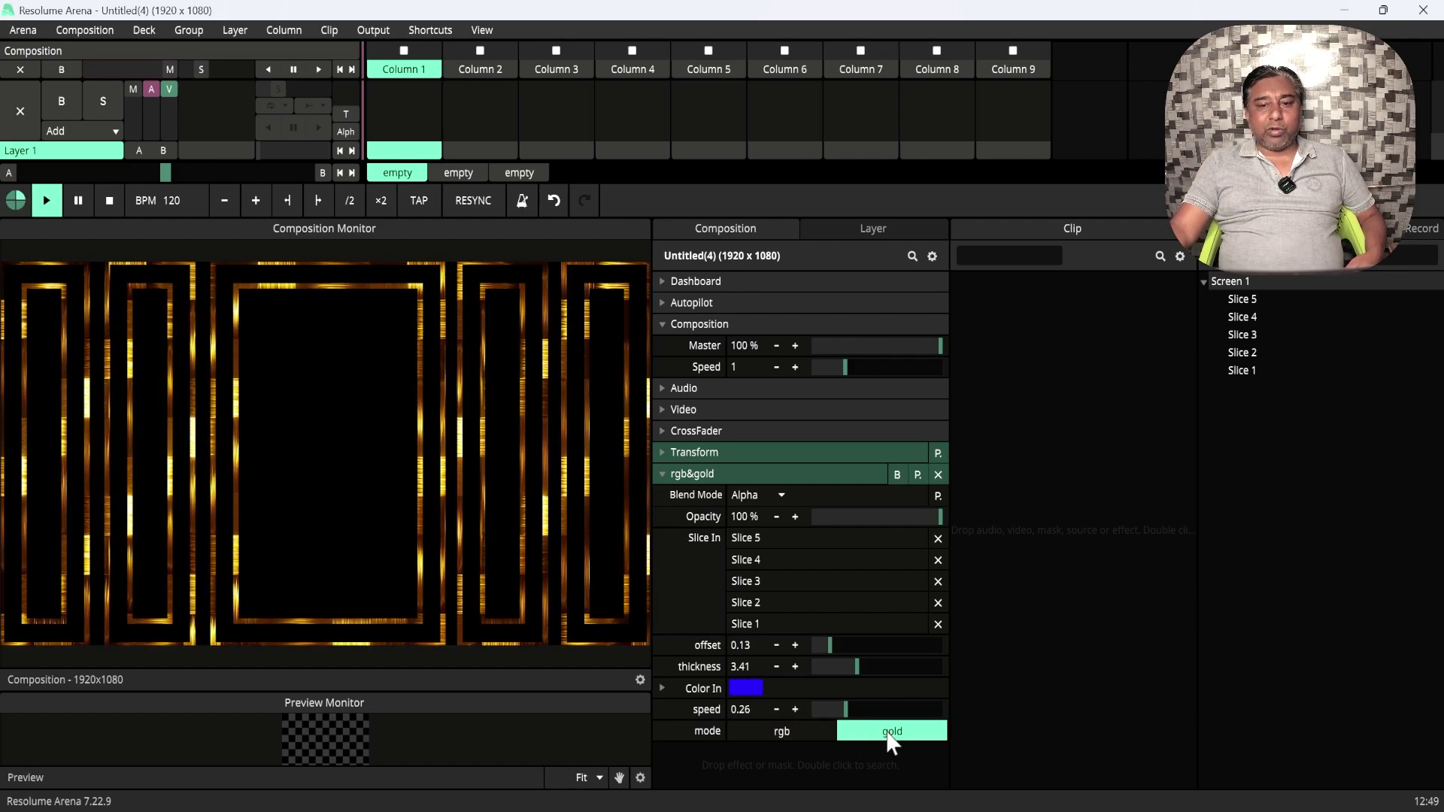
- Animate the hue of the effect's Color In with Timeline at speed 1.81, and preview it in rgb mode before returning to gold
{"action": "left_click", "coordinate": [662, 688]}
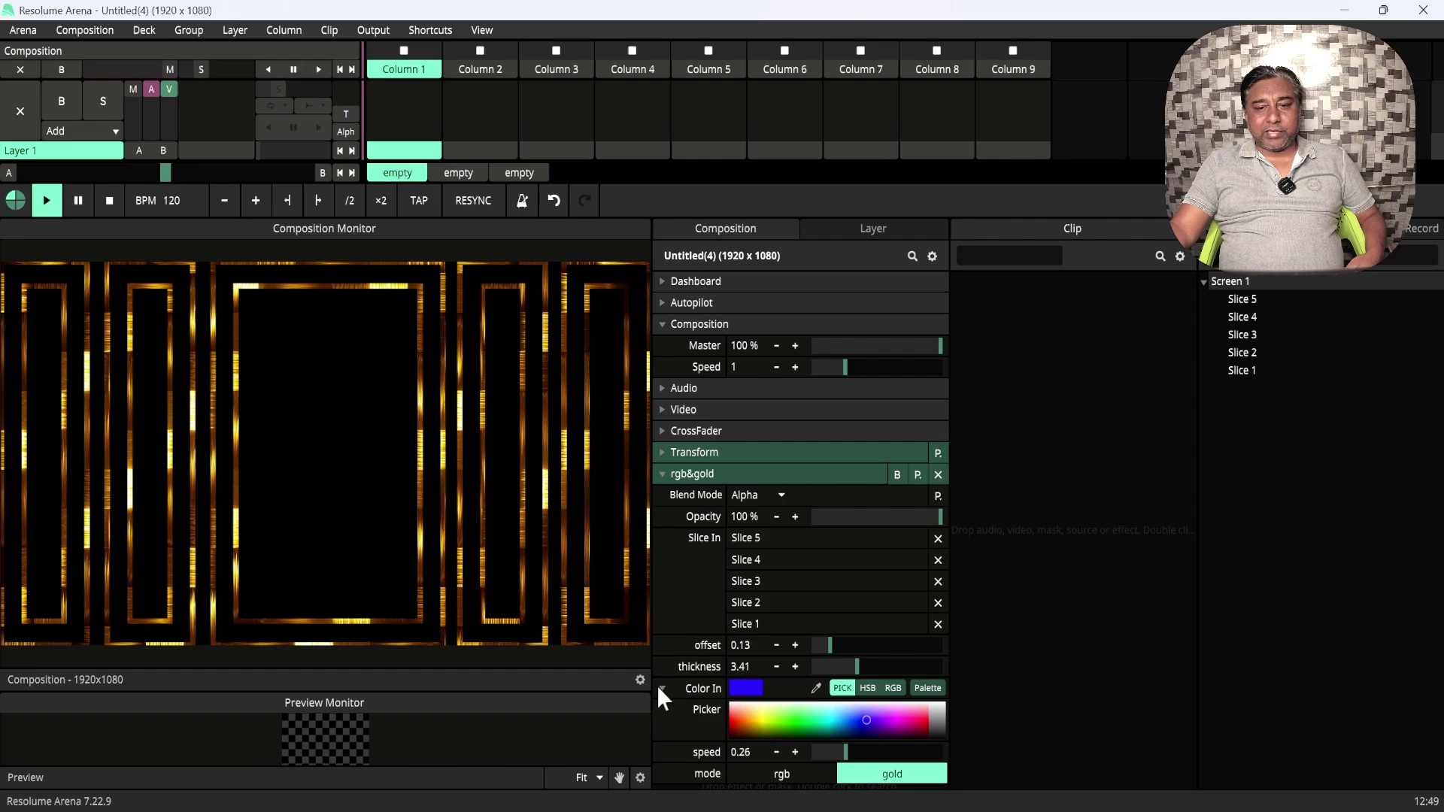
{"action": "left_click", "coordinate": [869, 692]}
{"action": "left_click", "coordinate": [663, 711]}
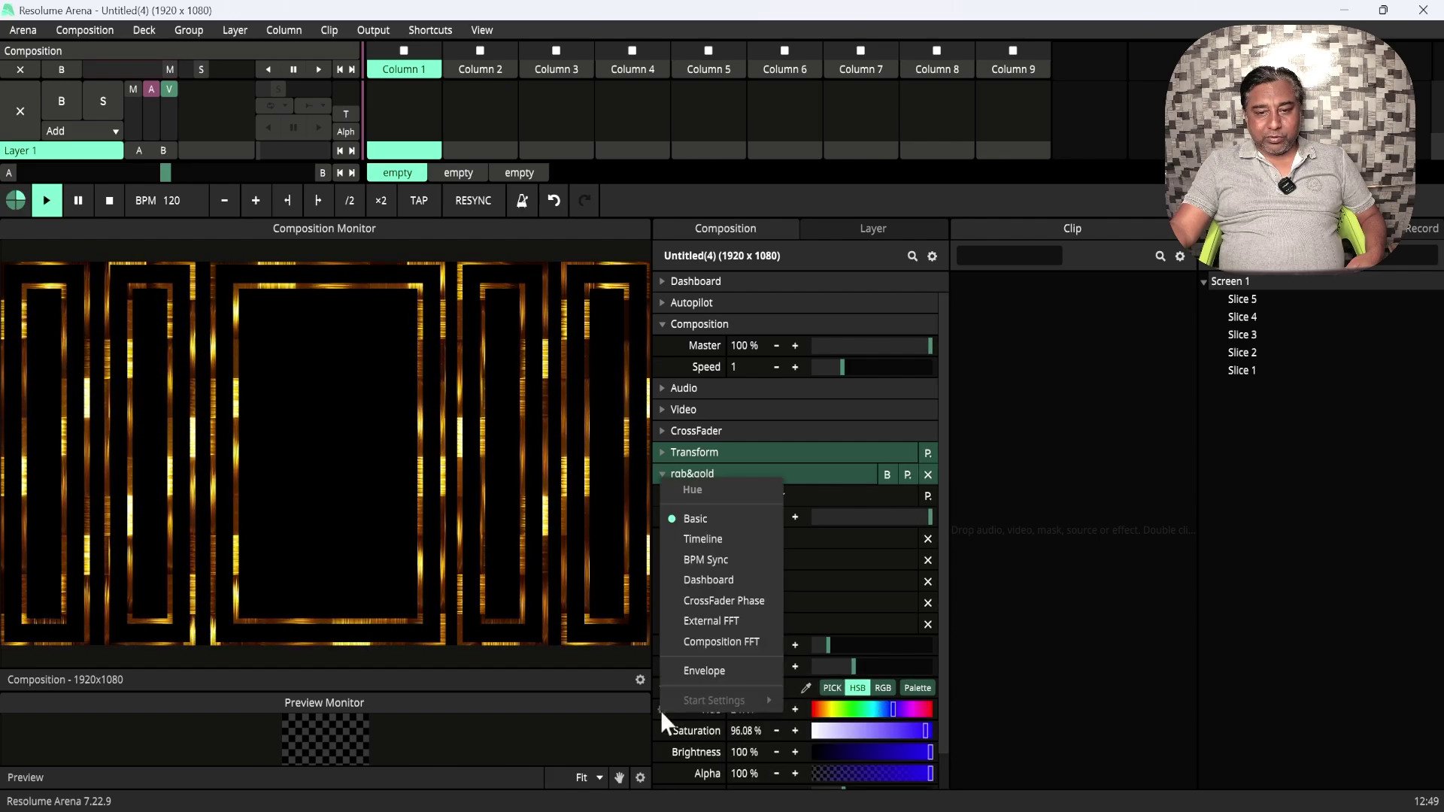
{"action": "left_click", "coordinate": [709, 545]}
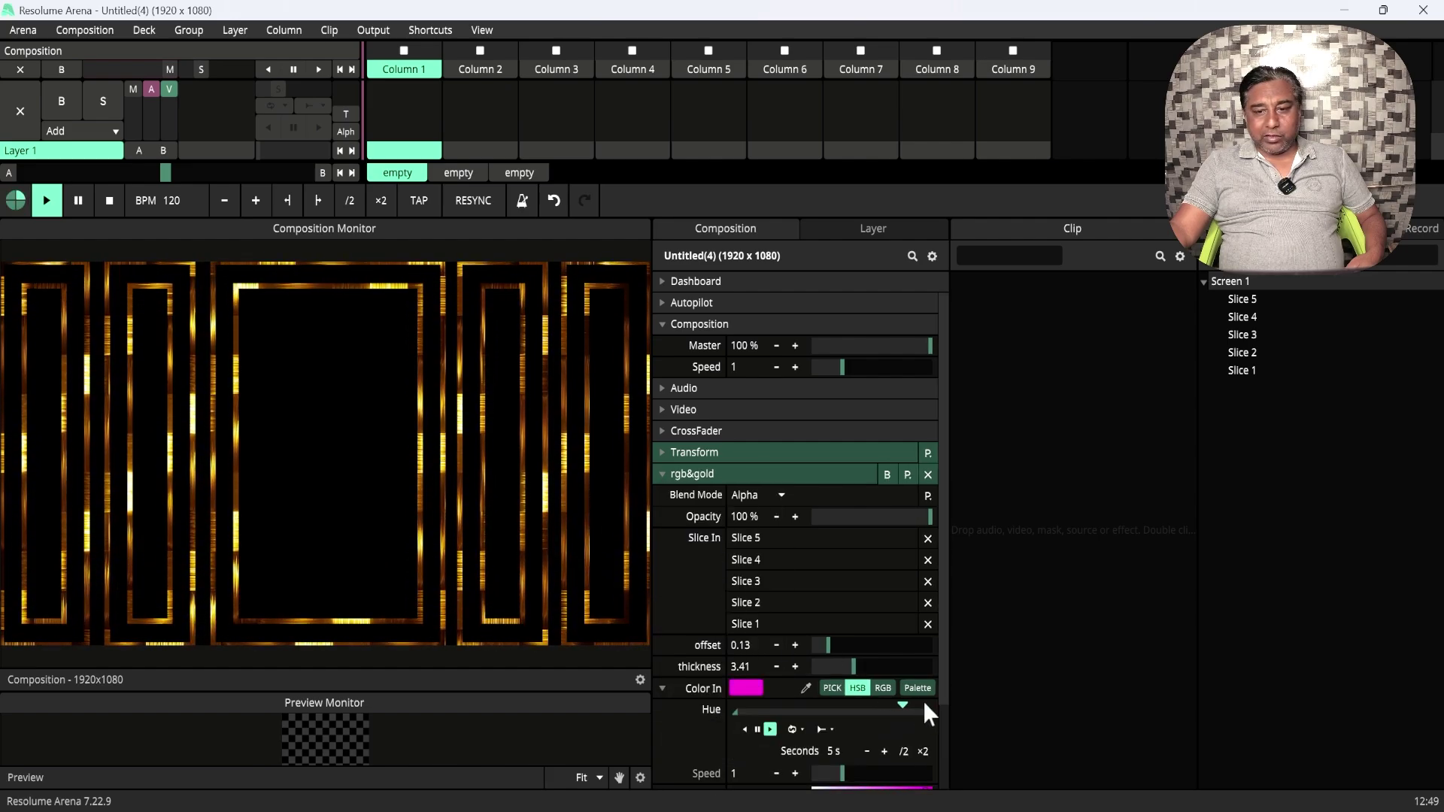
{"action": "left_click_drag", "start_coordinate": [946, 681], "coordinate": [939, 748]}
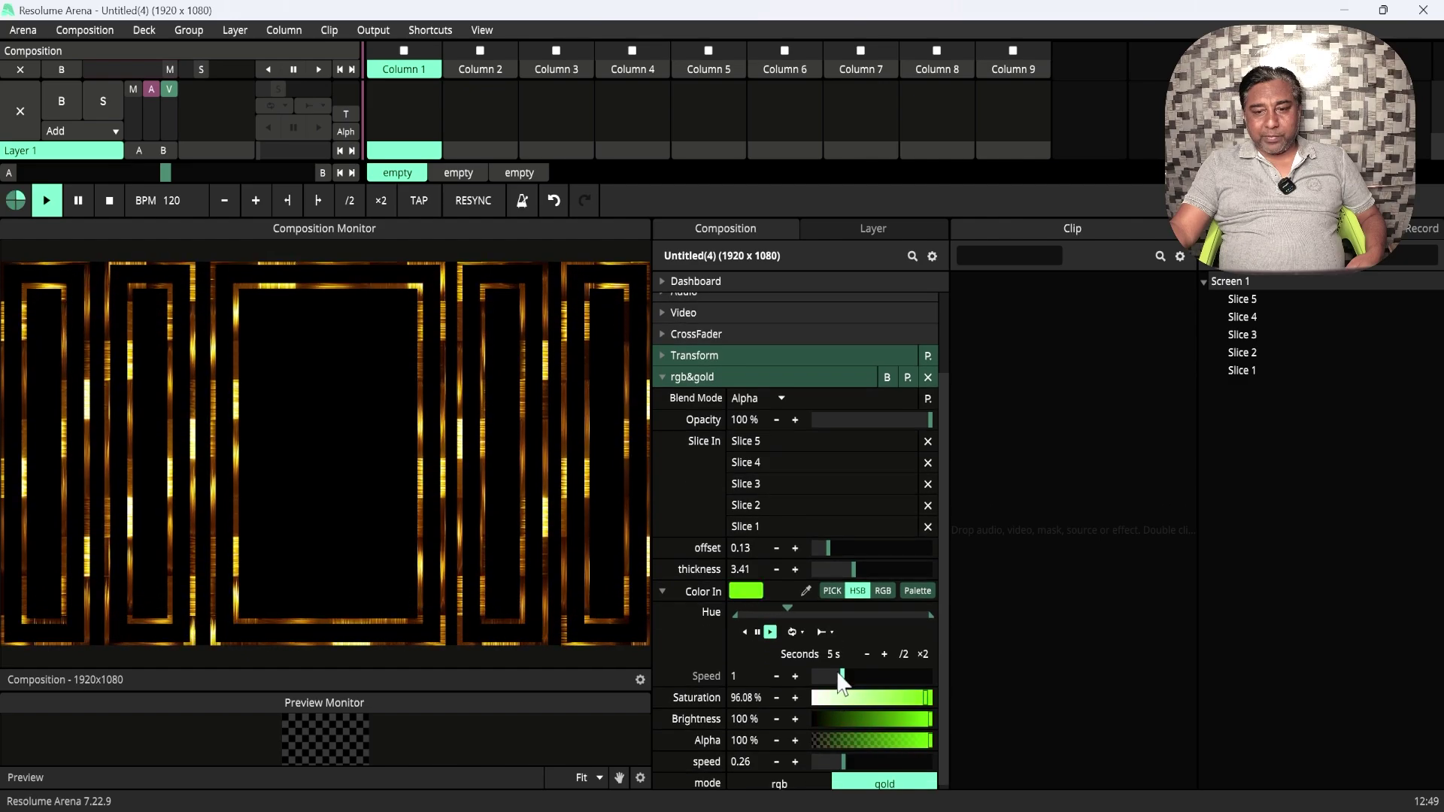
{"action": "left_click_drag", "start_coordinate": [835, 681], "coordinate": [855, 680]}
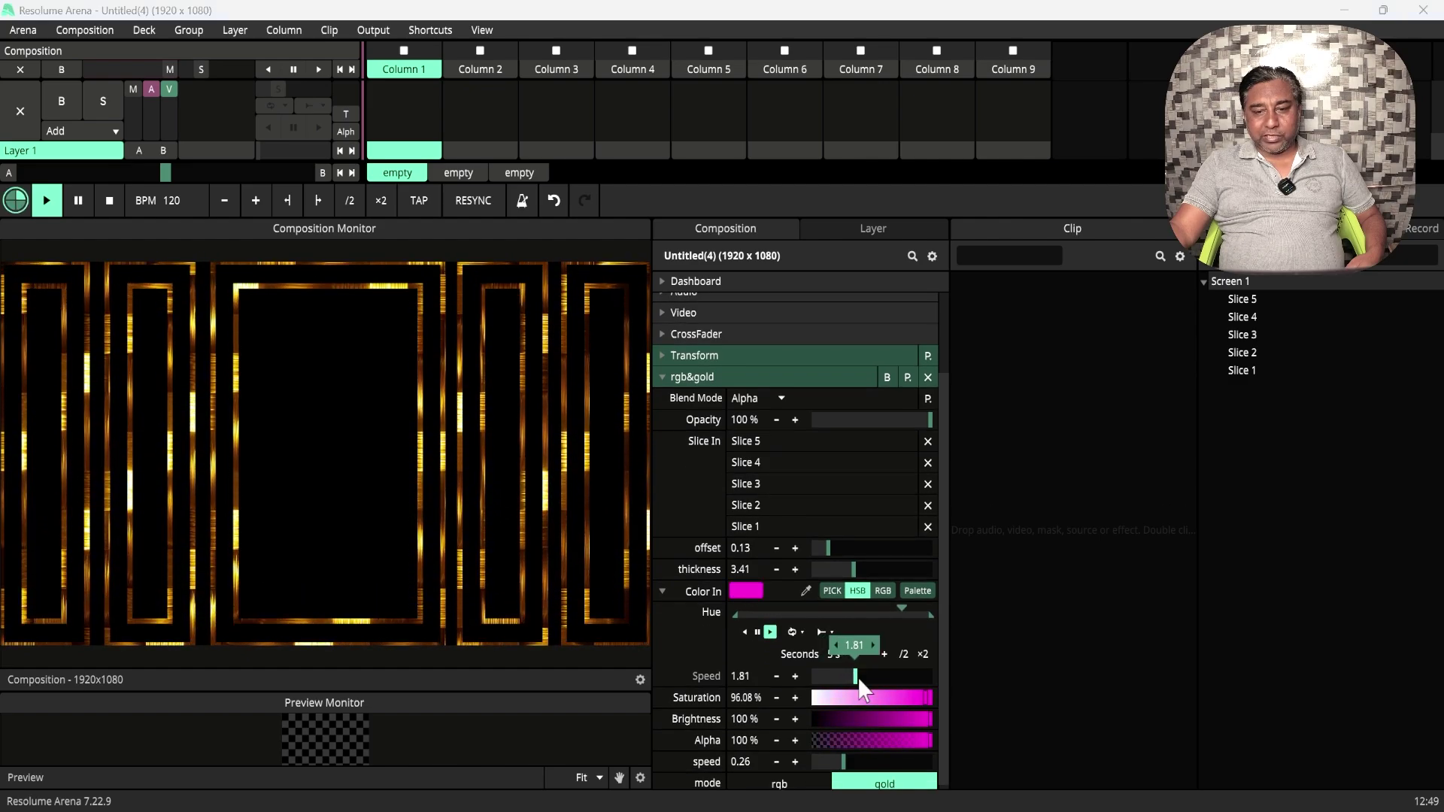
{"action": "left_click", "coordinate": [662, 592]}
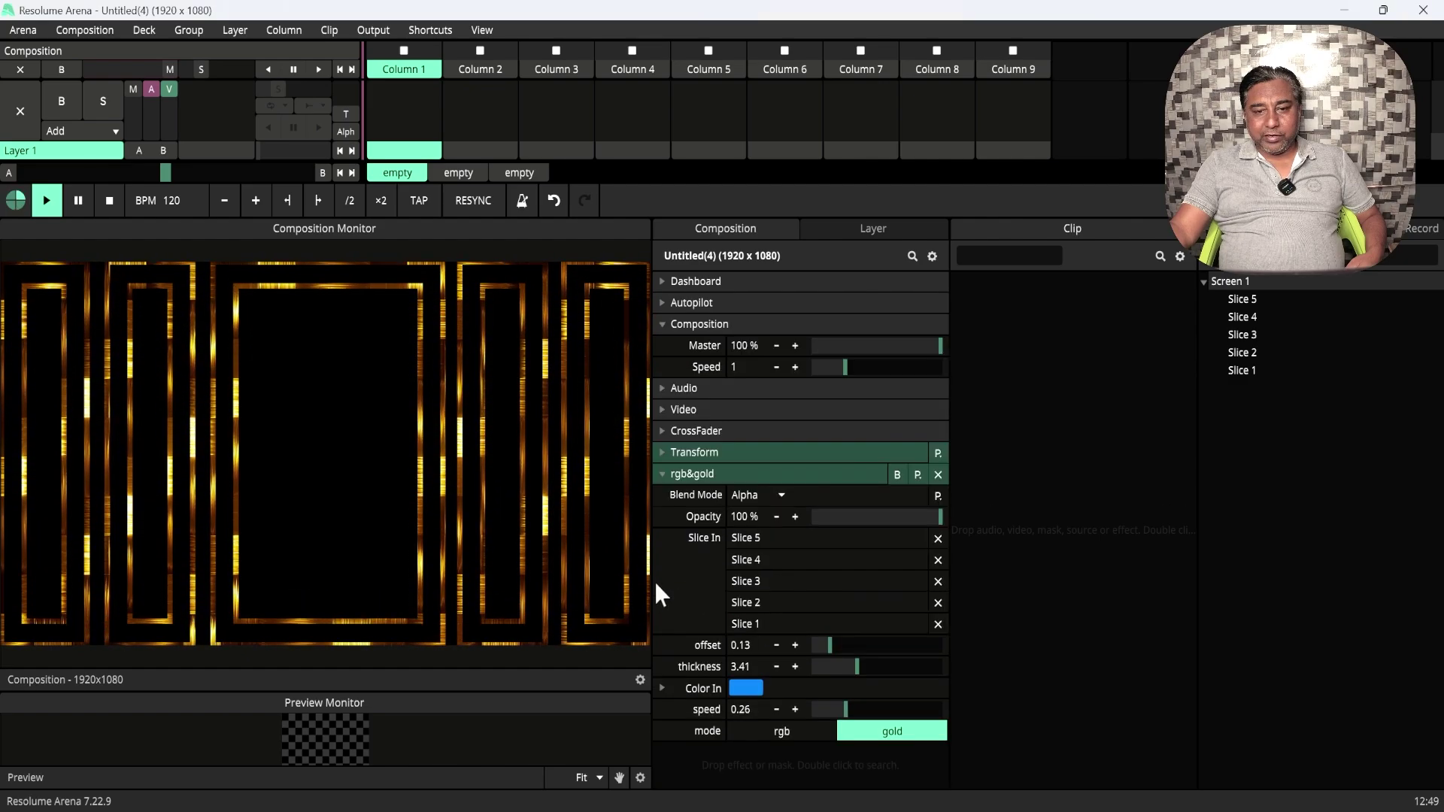
{"action": "left_click", "coordinate": [779, 737]}
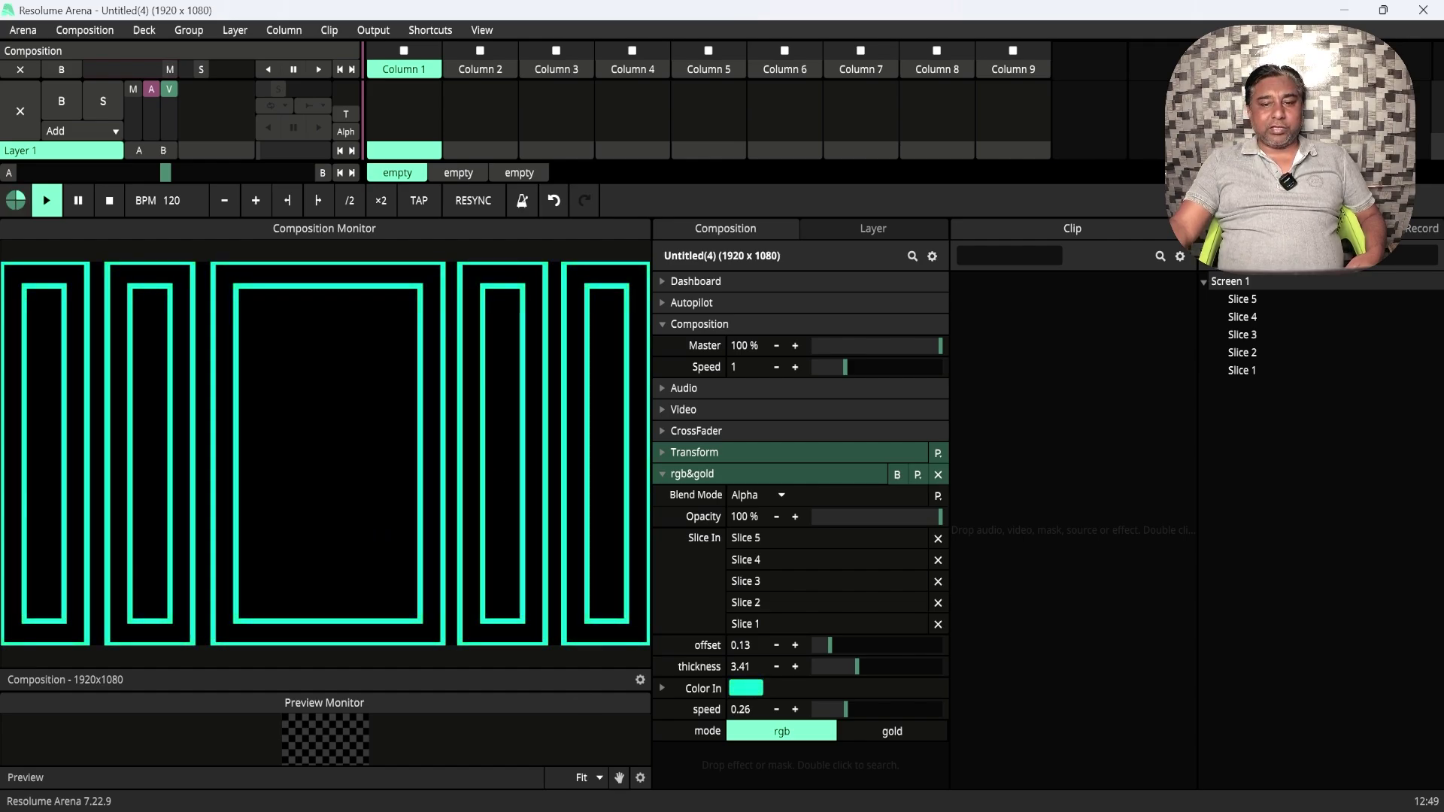
{"action": "left_click", "coordinate": [889, 735]}
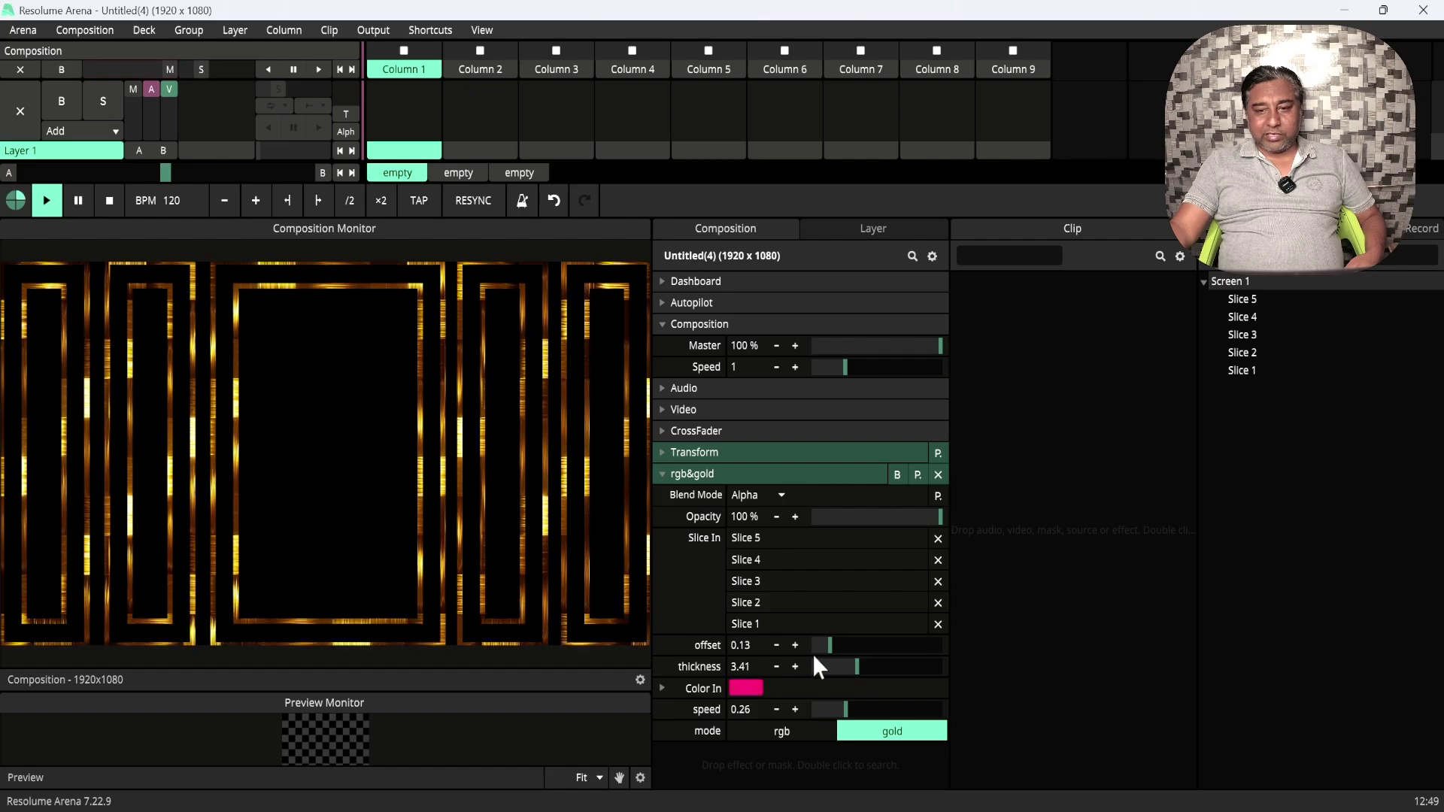
- Set the effect's offset to 0.08 and thickness to 2.13, and compare the rgb and gold modes, ending on gold
{"action": "mouse_move", "coordinate": [831, 646]}
{"action": "left_mouse_down"}
{"action": "mouse_move", "coordinate": [842, 656]}
{"action": "mouse_move", "coordinate": [830, 647]}
{"action": "left_mouse_up"}
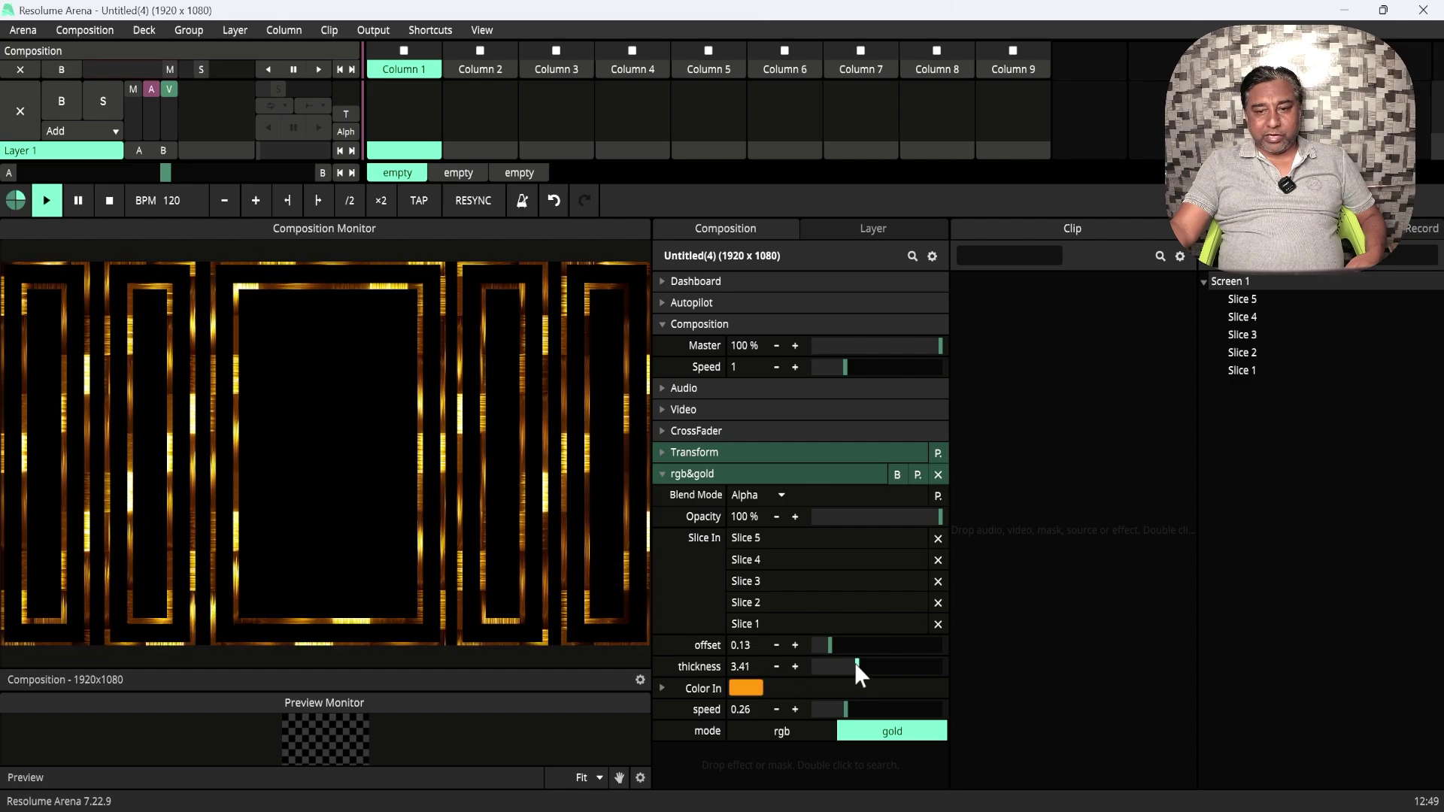
{"action": "mouse_move", "coordinate": [857, 667]}
{"action": "left_mouse_down"}
{"action": "mouse_move", "coordinate": [819, 667]}
{"action": "mouse_move", "coordinate": [905, 668]}
{"action": "mouse_move", "coordinate": [835, 669]}
{"action": "mouse_move", "coordinate": [823, 650]}
{"action": "mouse_move", "coordinate": [842, 669]}
{"action": "left_mouse_up"}
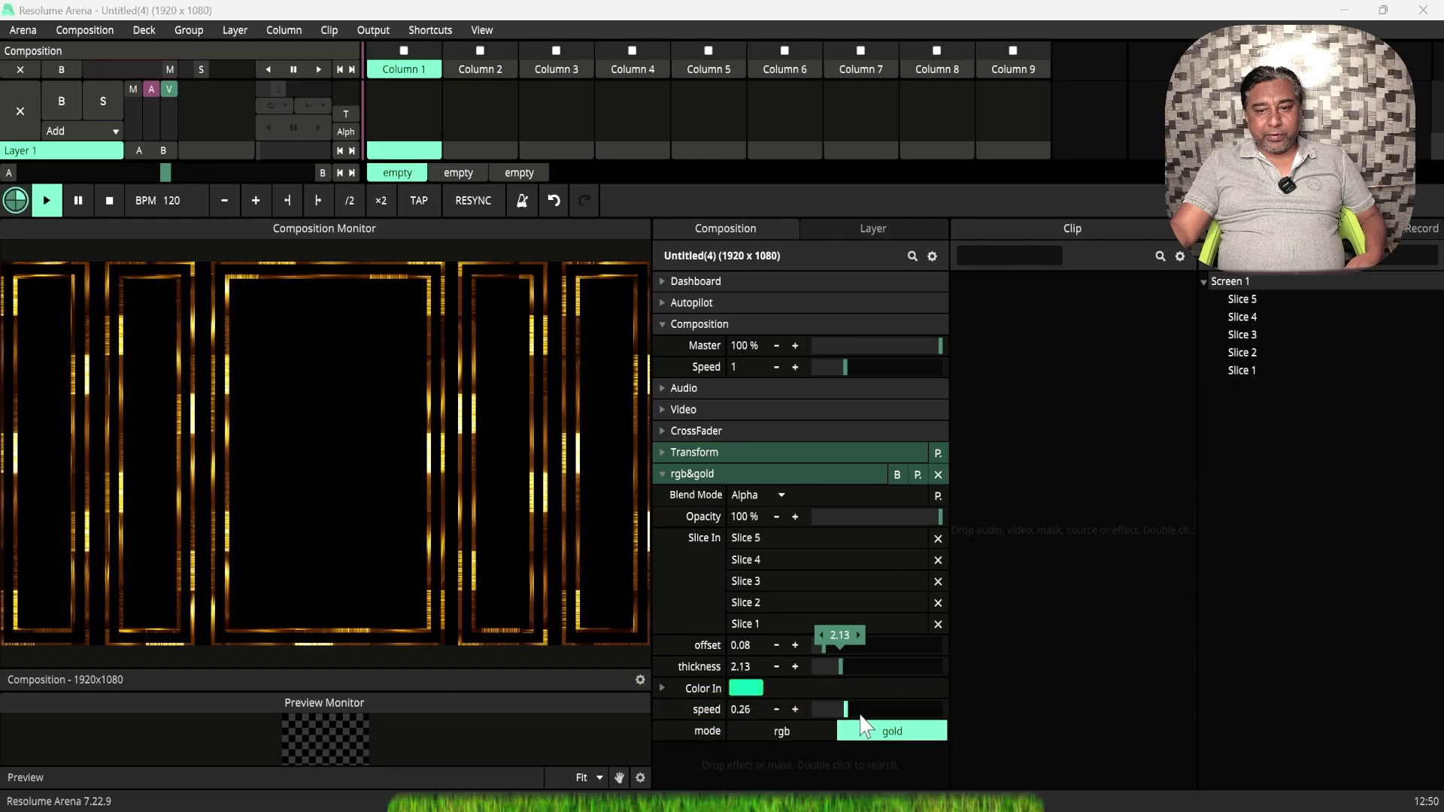
{"action": "left_click", "coordinate": [802, 737]}
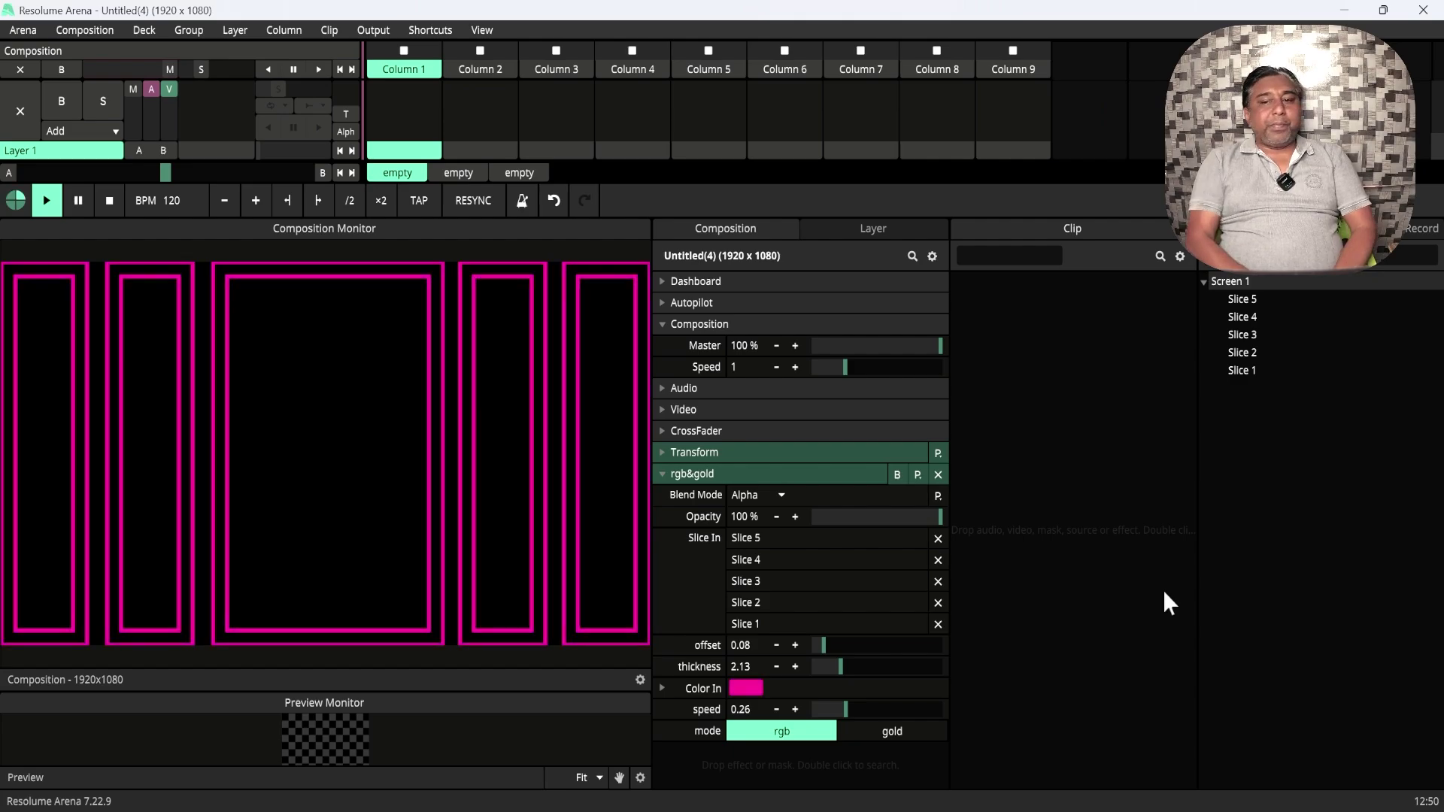
{"action": "left_click", "coordinate": [914, 731]}
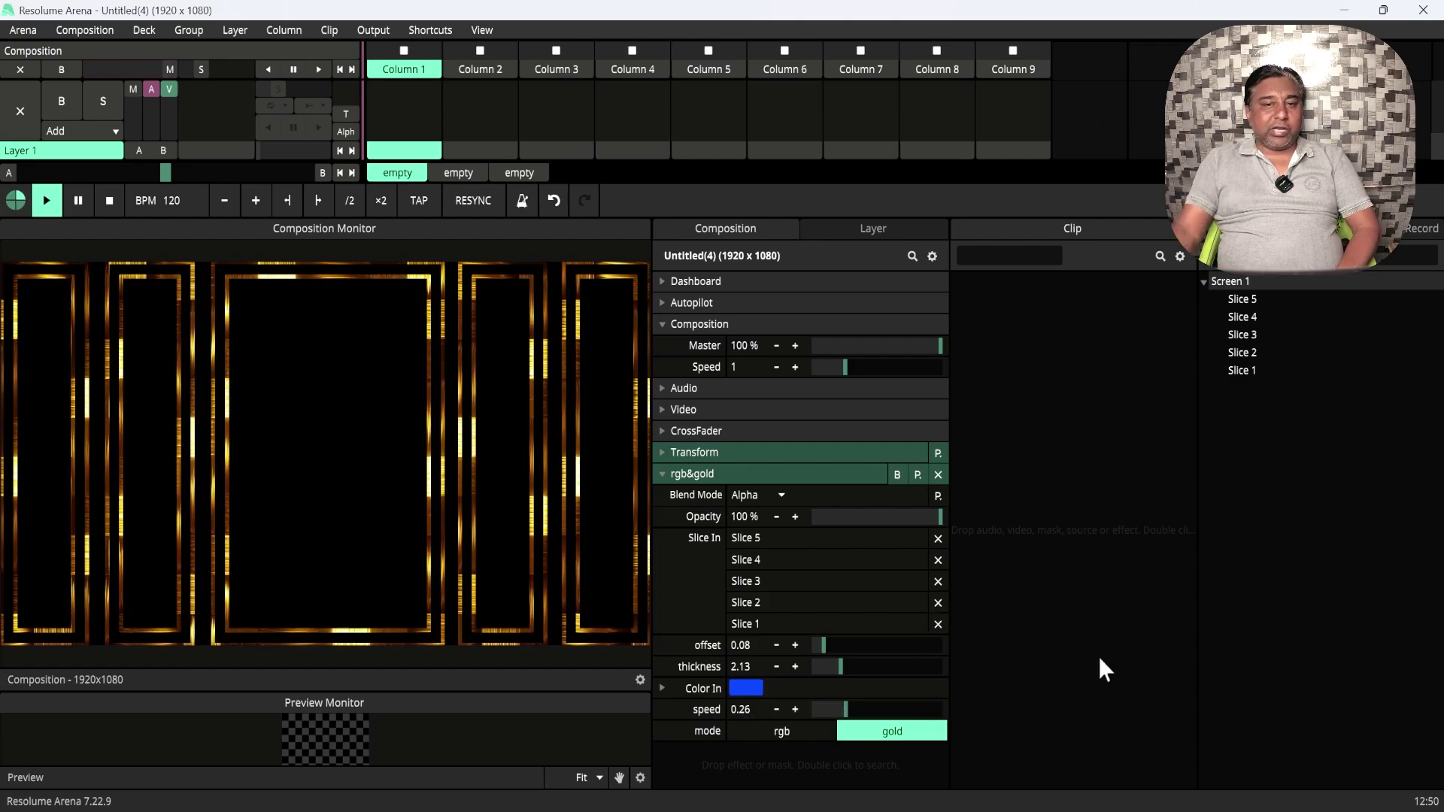